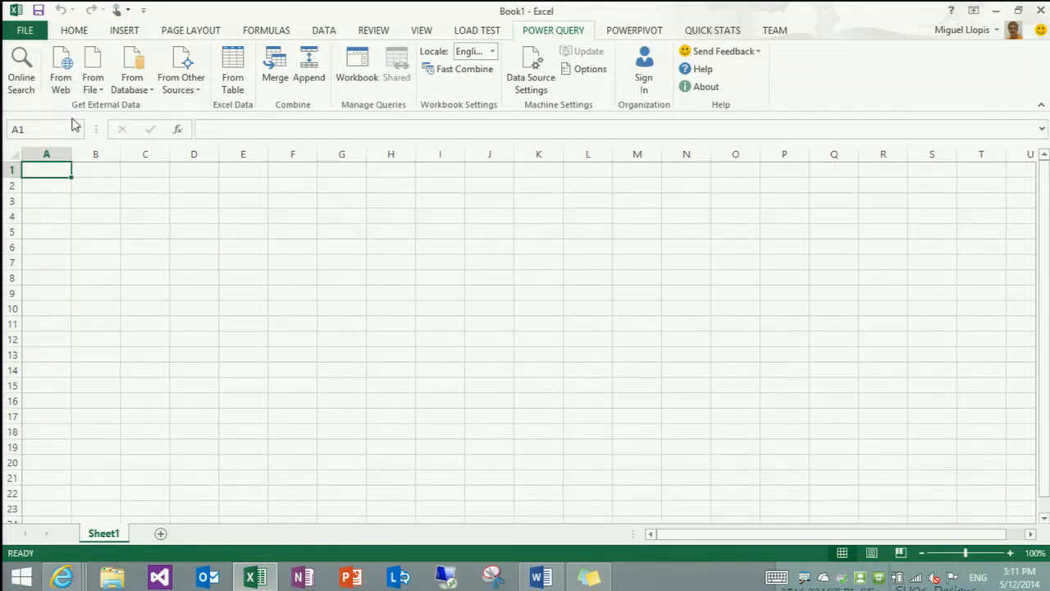
# Examine the available import options for files, databases and other external data sources
pyautogui.click(98, 90)
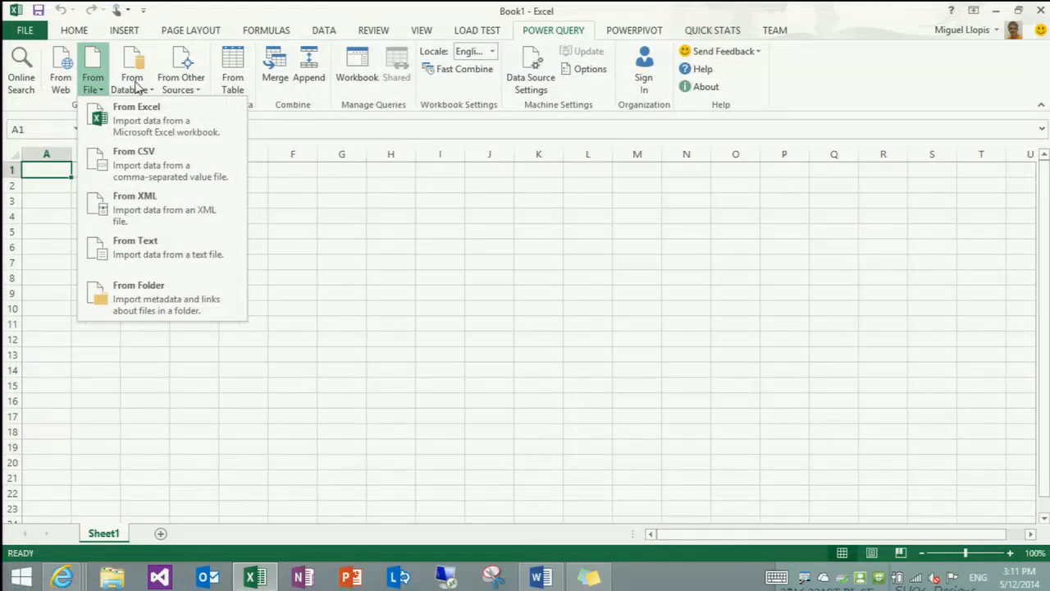
pyautogui.click(135, 85)
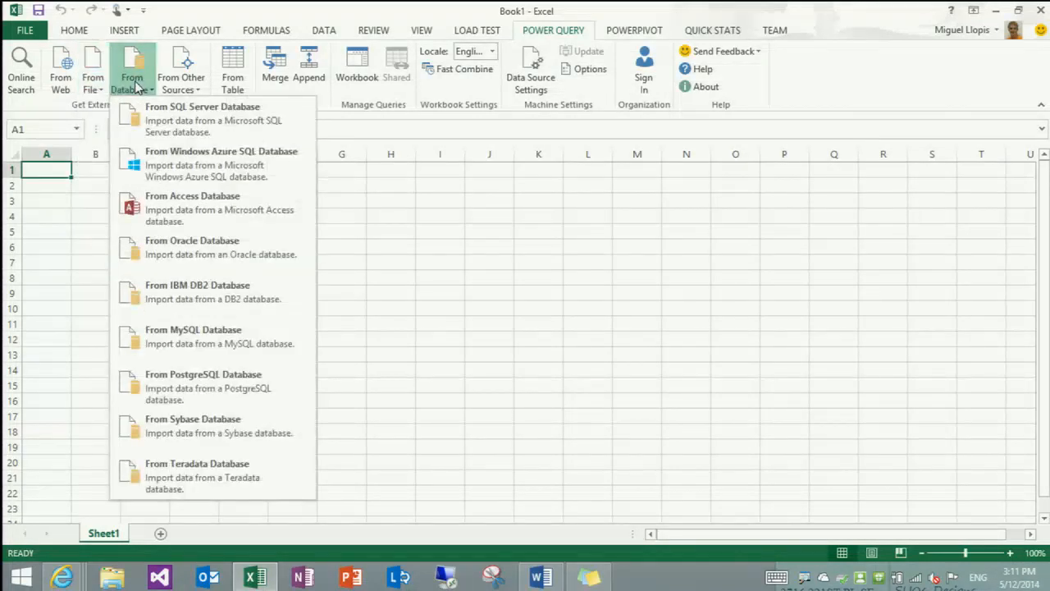
pyautogui.click(94, 85)
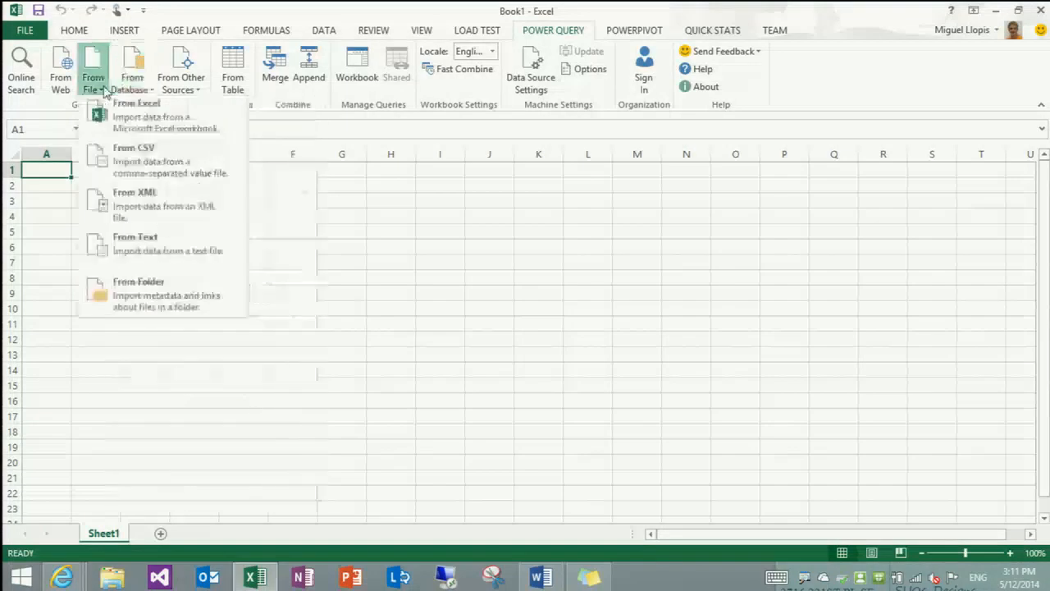
pyautogui.click(146, 83)
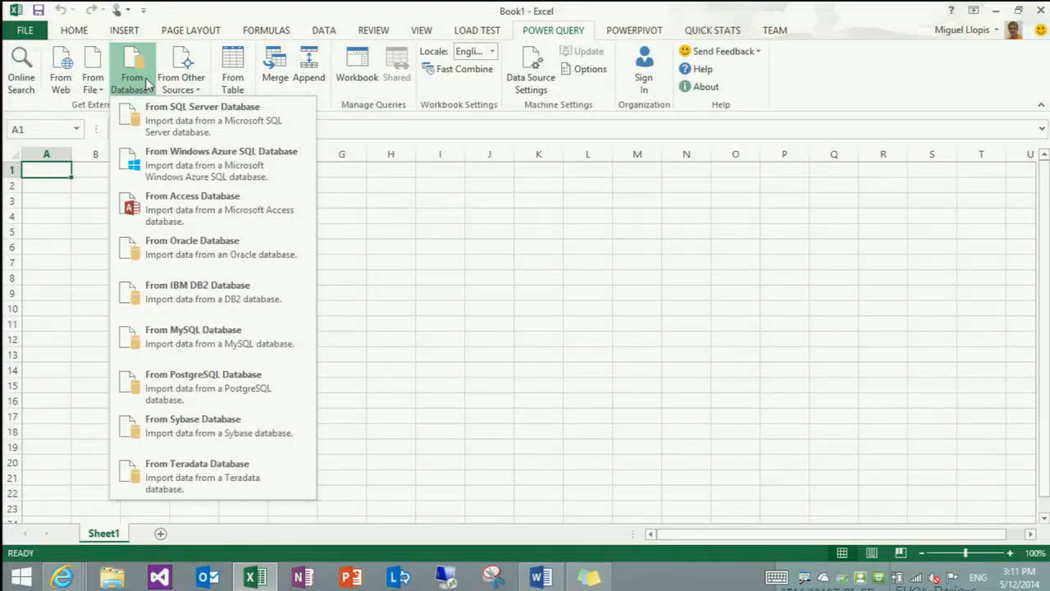
pyautogui.click(173, 82)
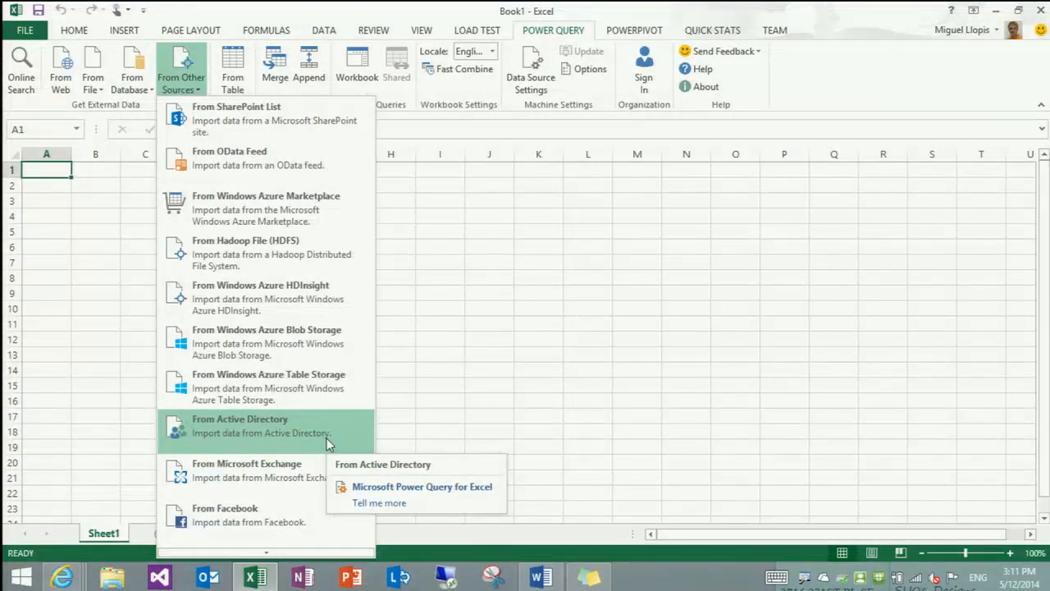
pyautogui.scroll(-3, 326, 443)
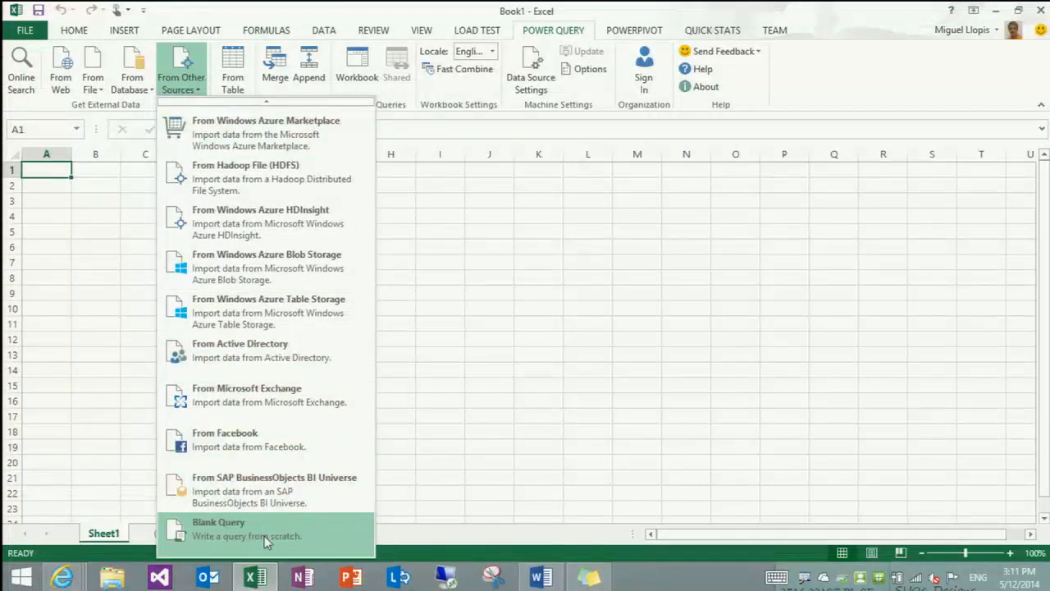
pyautogui.scroll(3, 263, 264)
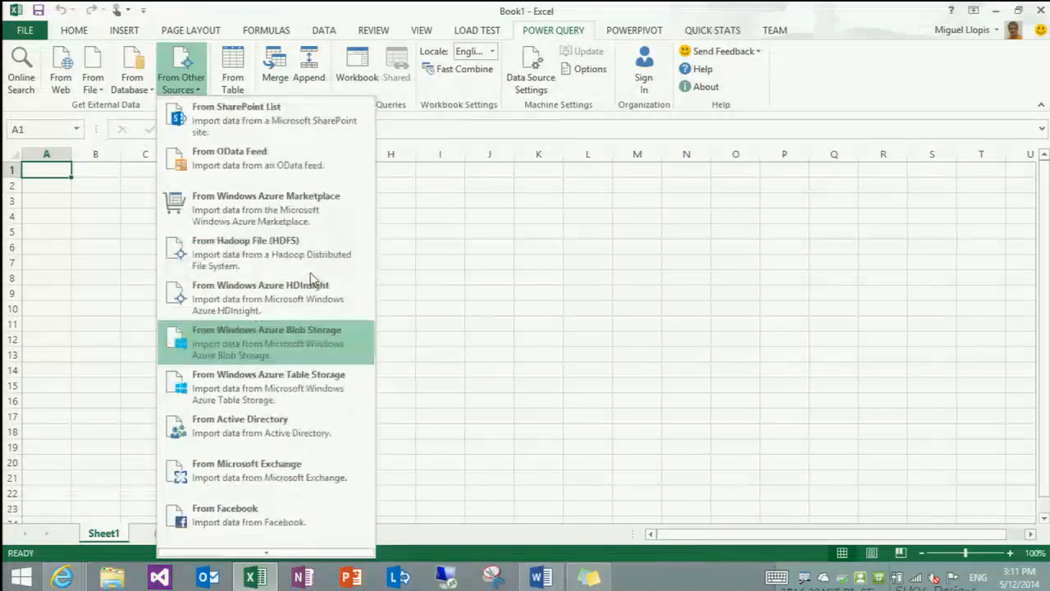
pyautogui.click(436, 10)
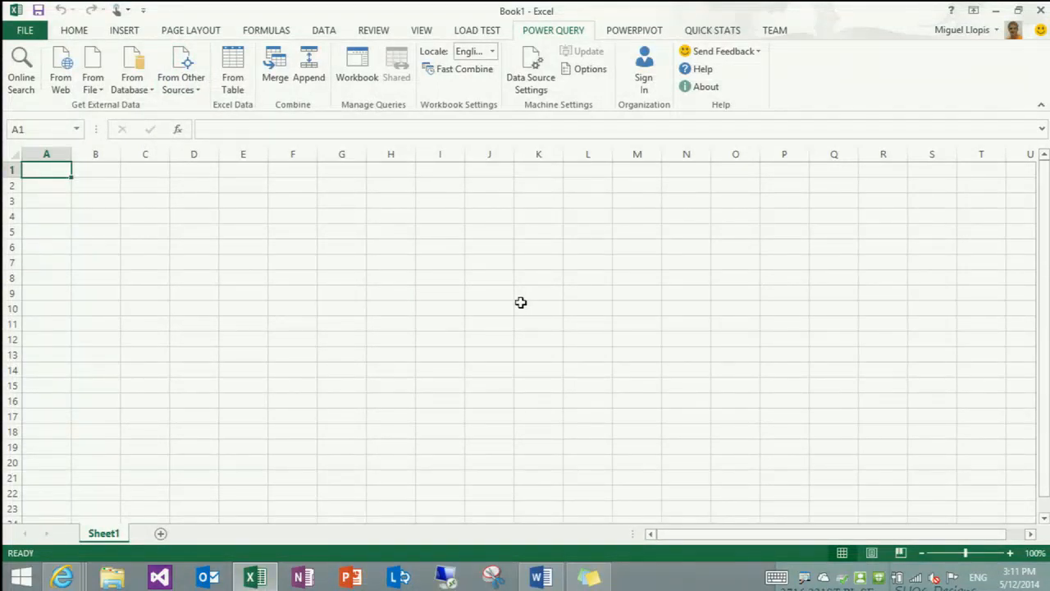
# Search online data for "largest cities in america"
pyautogui.click(23, 82)
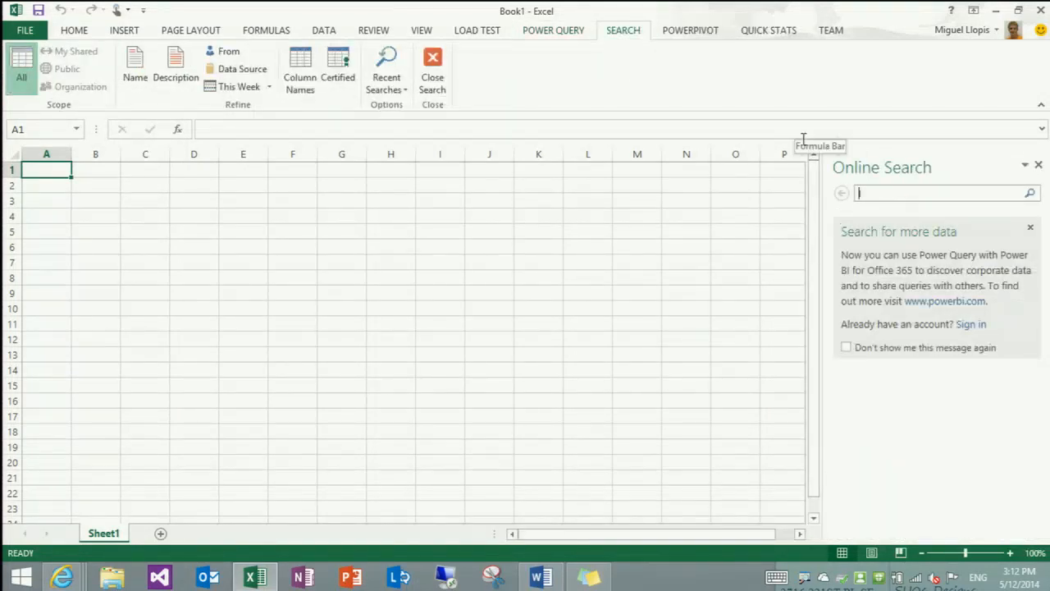
pyautogui.write('largest cities in america')
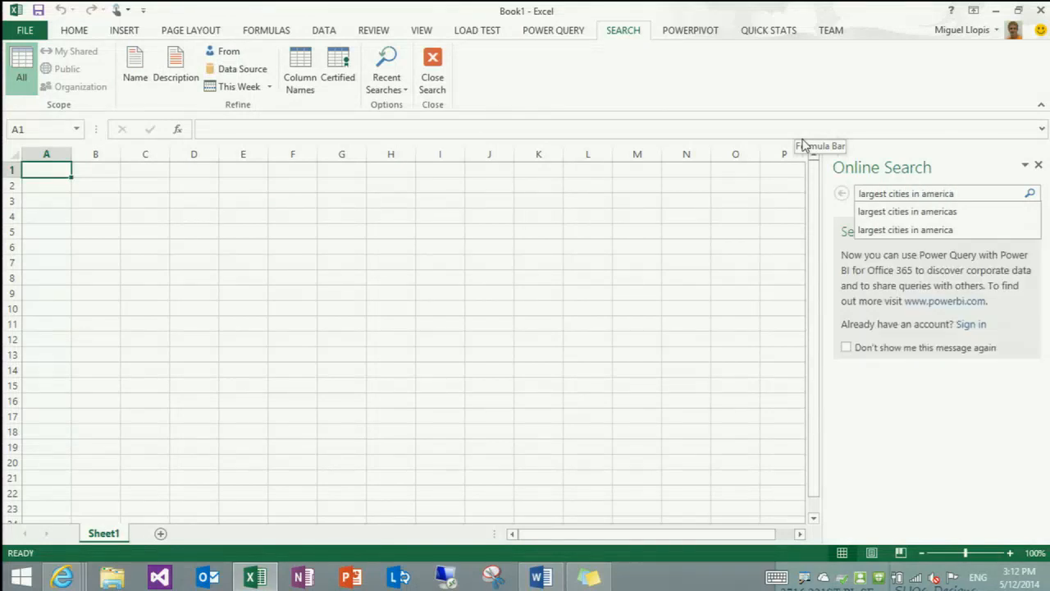
pyautogui.press('Return')
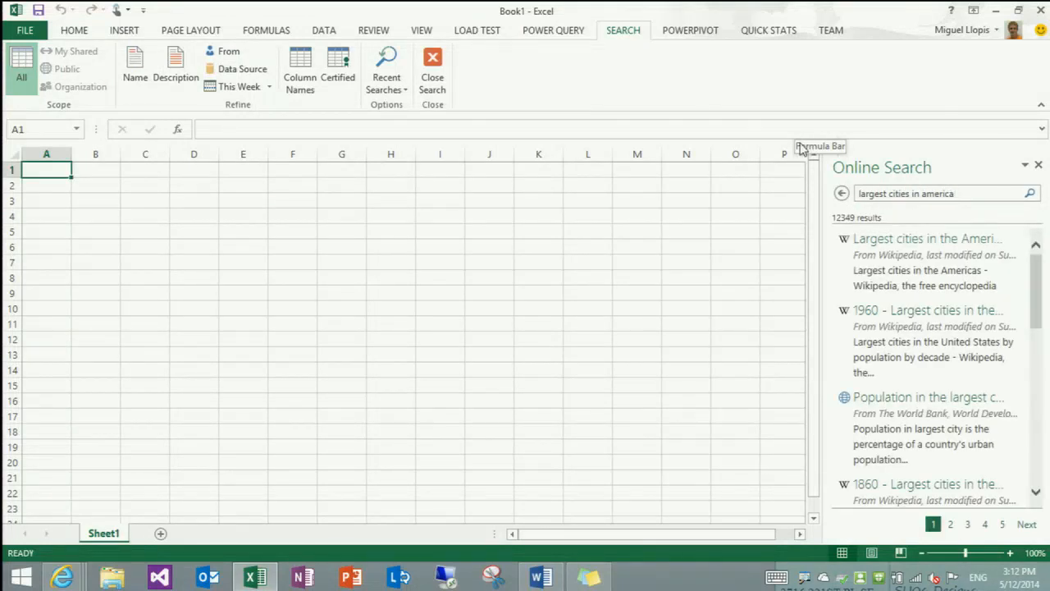
# Preview the top search results, checking the Population and Notes columns of the 1960 United States cities table
pyautogui.moveTo(902, 255)
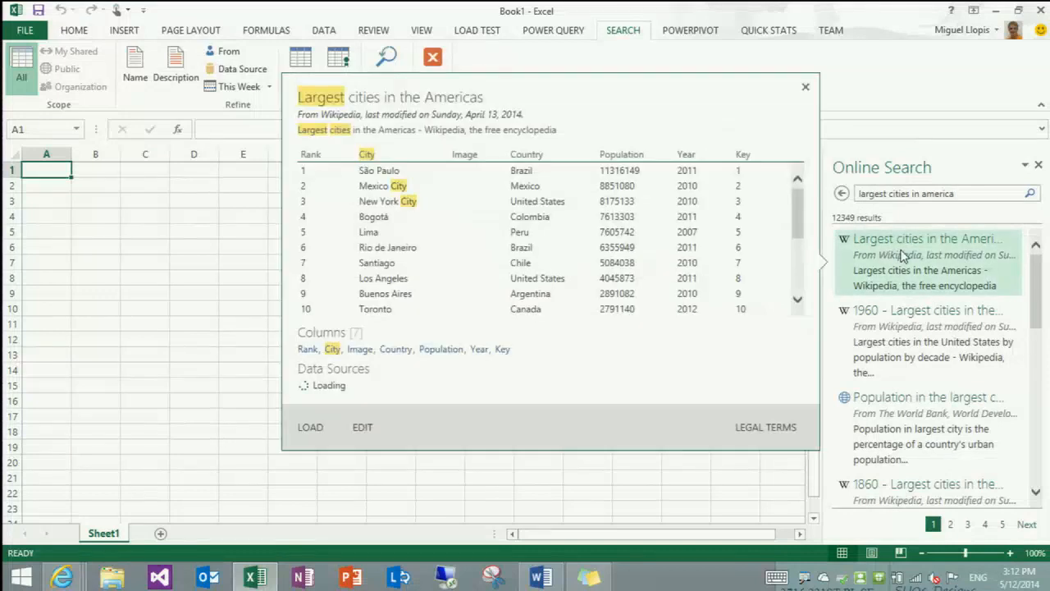
pyautogui.moveTo(899, 337)
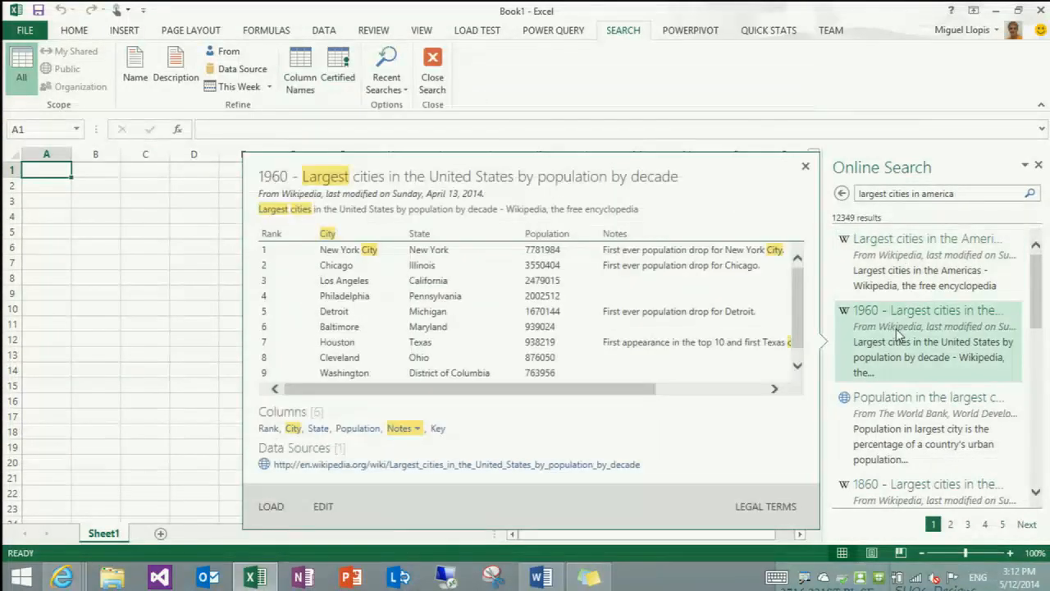
pyautogui.click(358, 428)
pyautogui.click(419, 431)
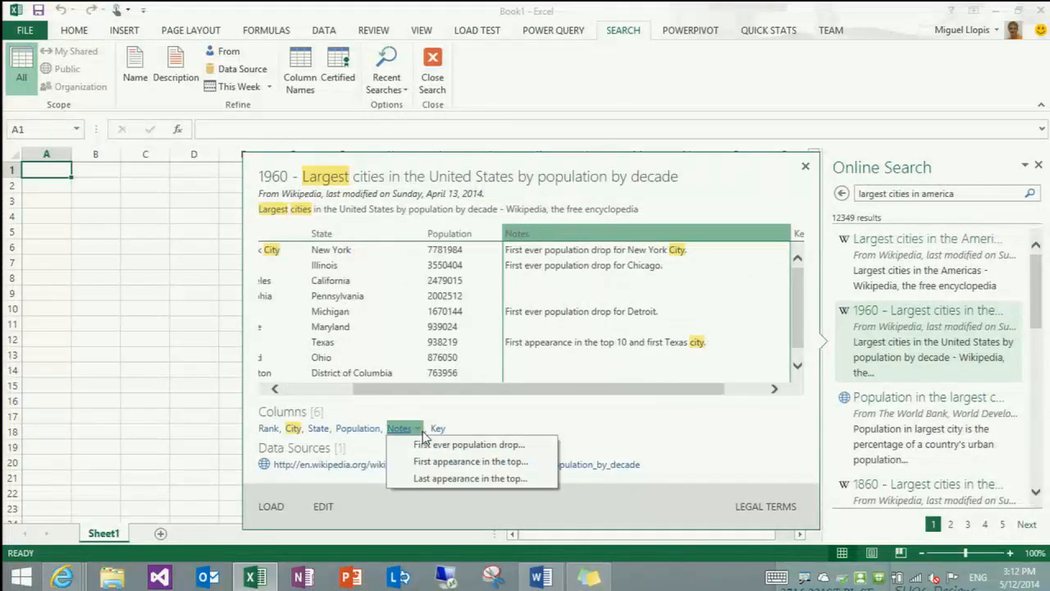
pyautogui.click(443, 447)
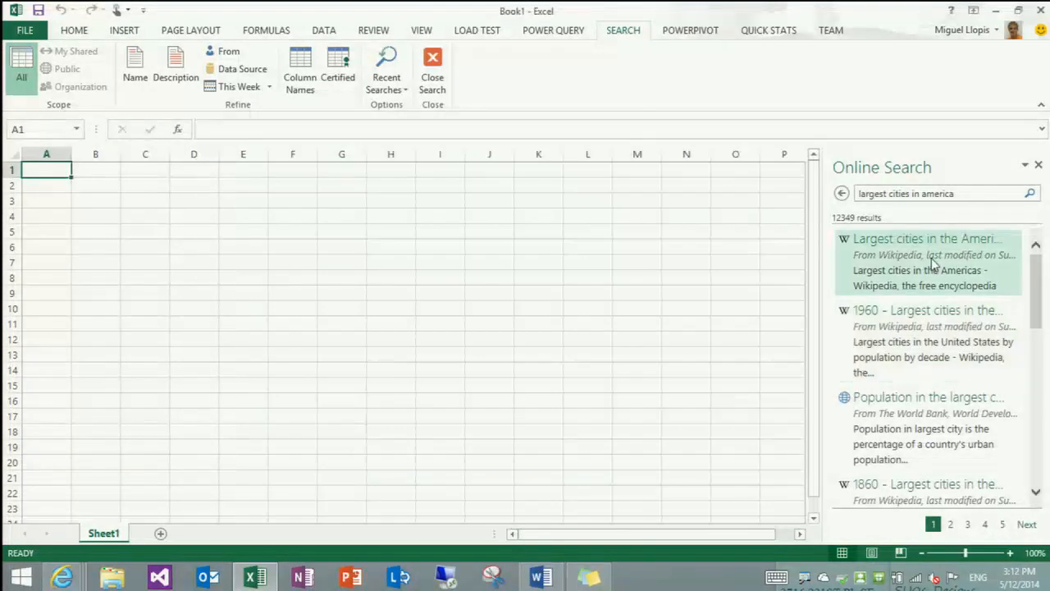
pyautogui.moveTo(920, 262)
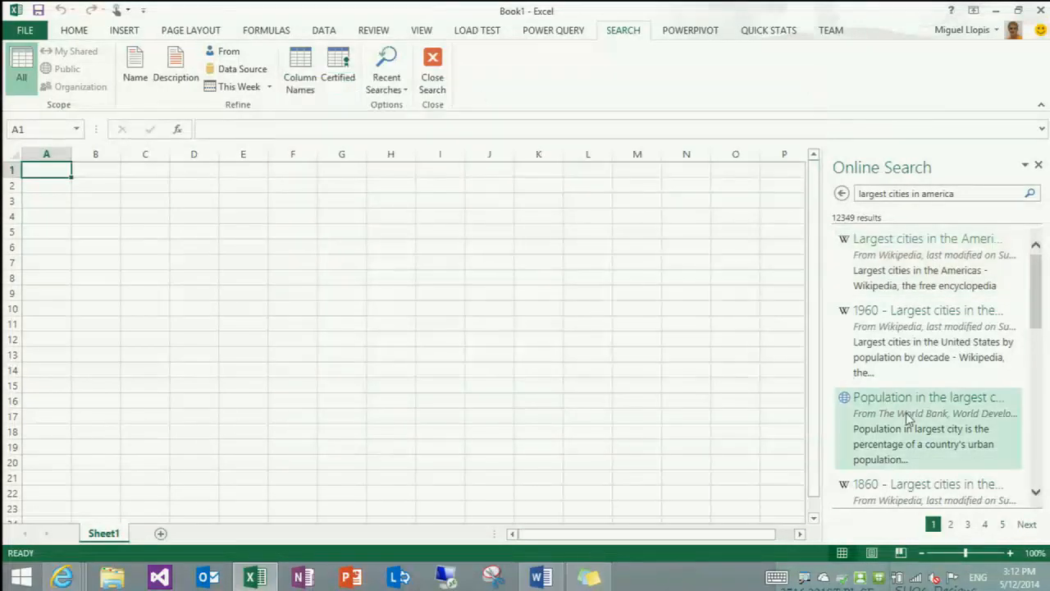
pyautogui.moveTo(908, 419)
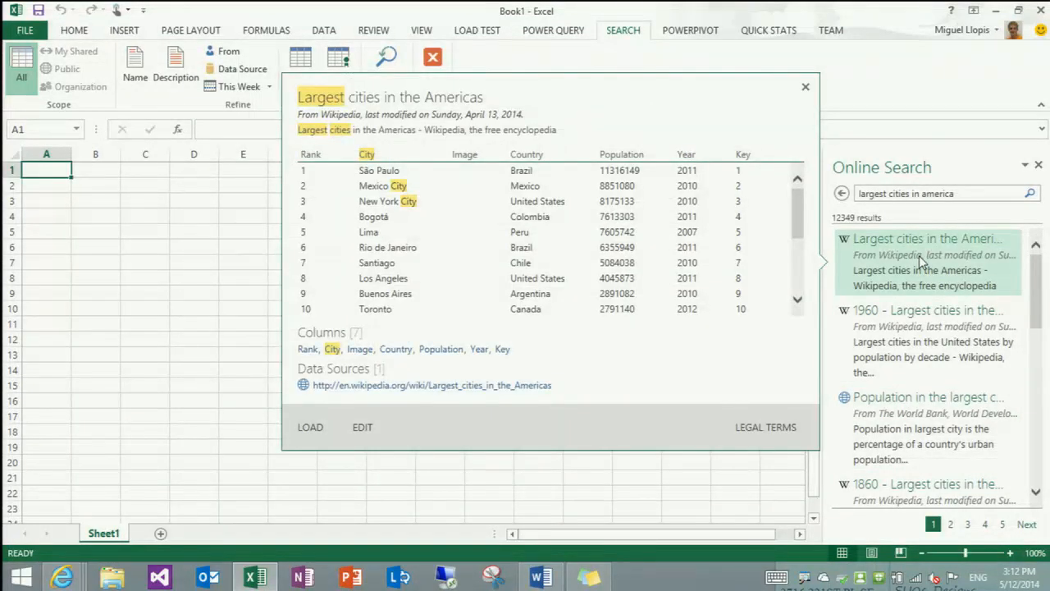
# Load the Wikipedia table "Largest cities in the Americas" into the workbook and refresh its query
pyautogui.click(919, 255)
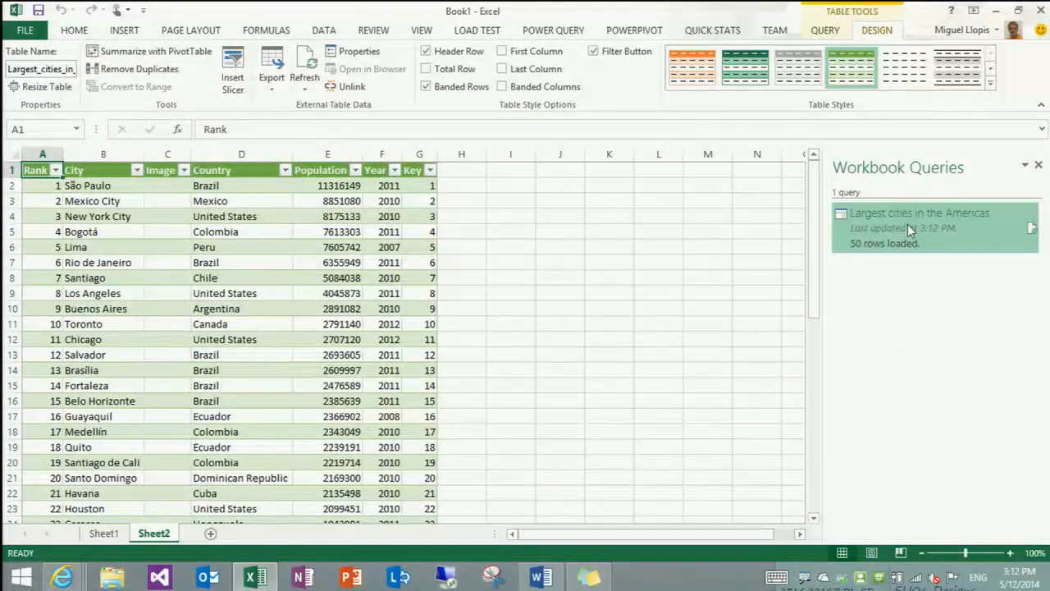
pyautogui.moveTo(907, 226)
pyautogui.click(1032, 227)
pyautogui.moveTo(945, 234)
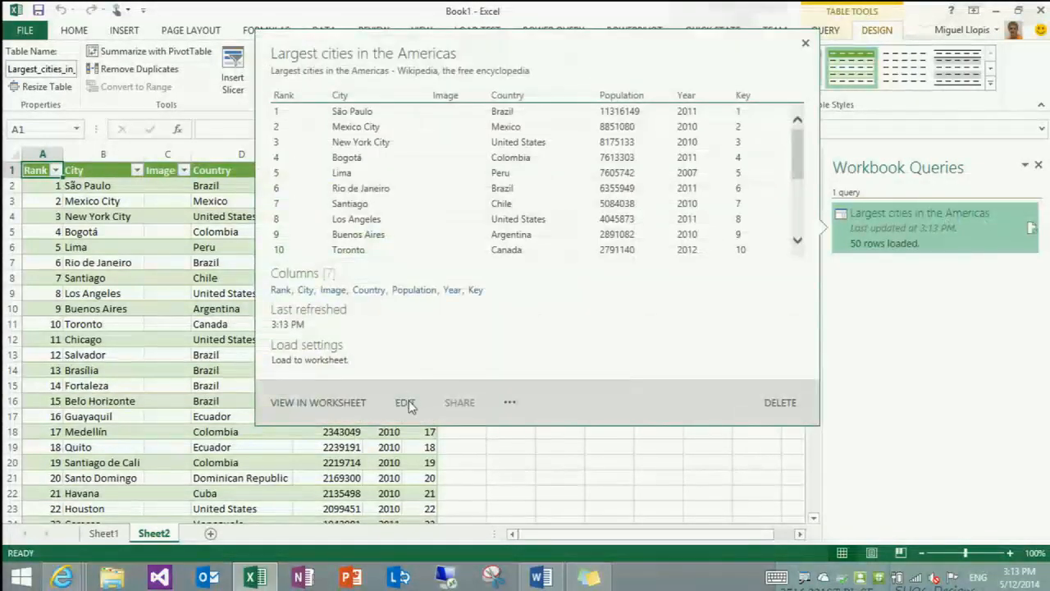
# Edit the cities query to remove the Image and Key columns and duplicate the Country column
pyautogui.click(405, 403)
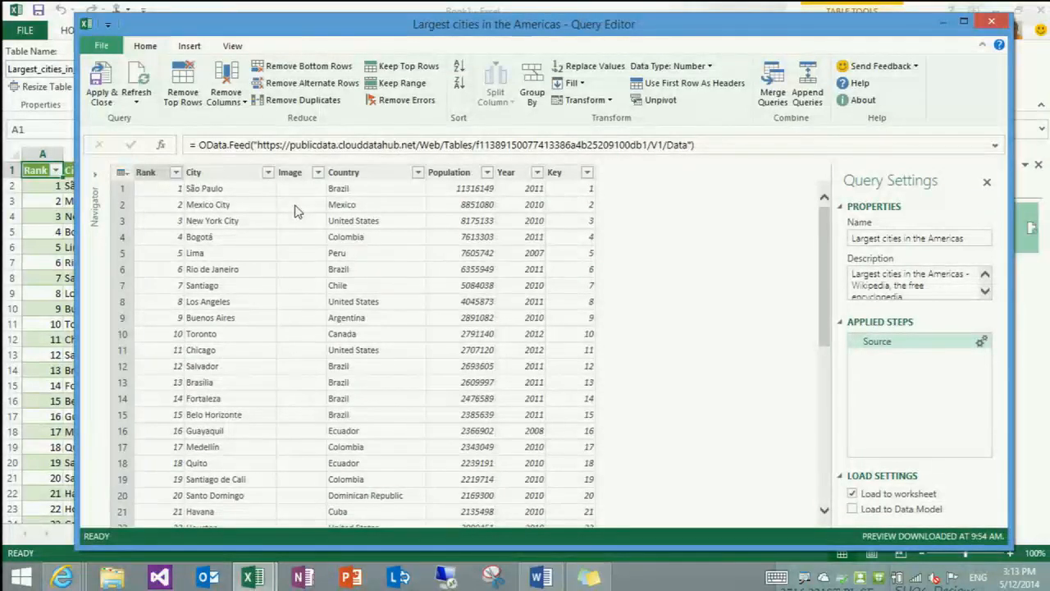
pyautogui.click(289, 174)
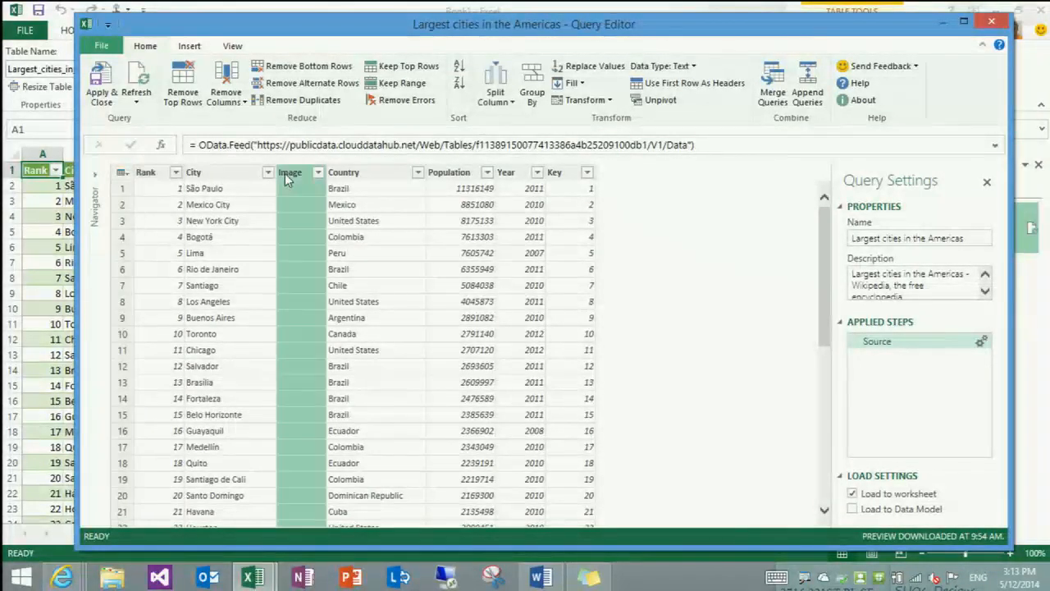
pyautogui.keyDown('ctrl'); pyautogui.click(556, 173); pyautogui.keyUp('ctrl')
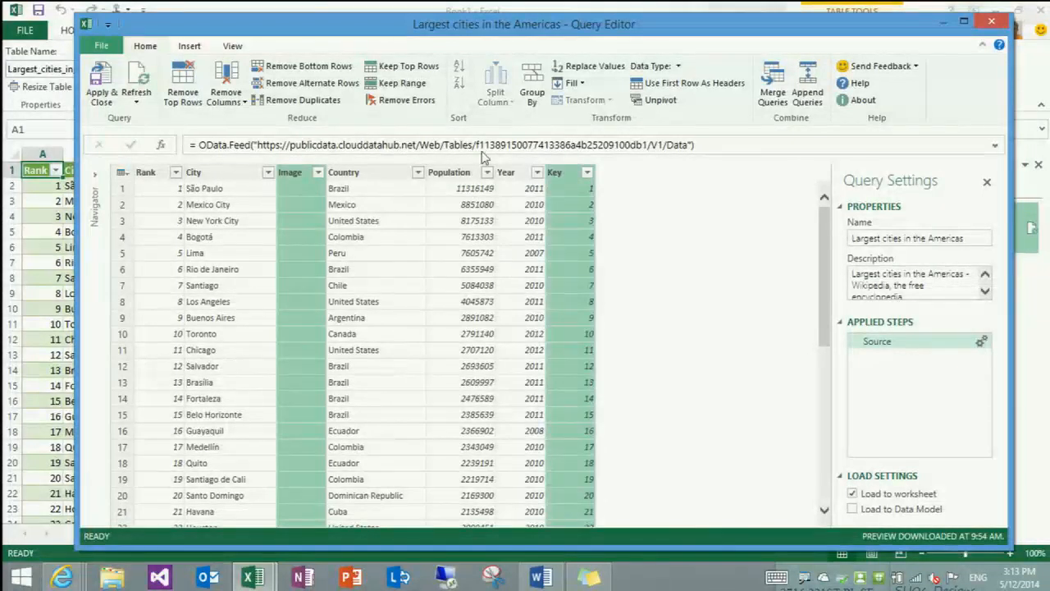
pyautogui.click(235, 76)
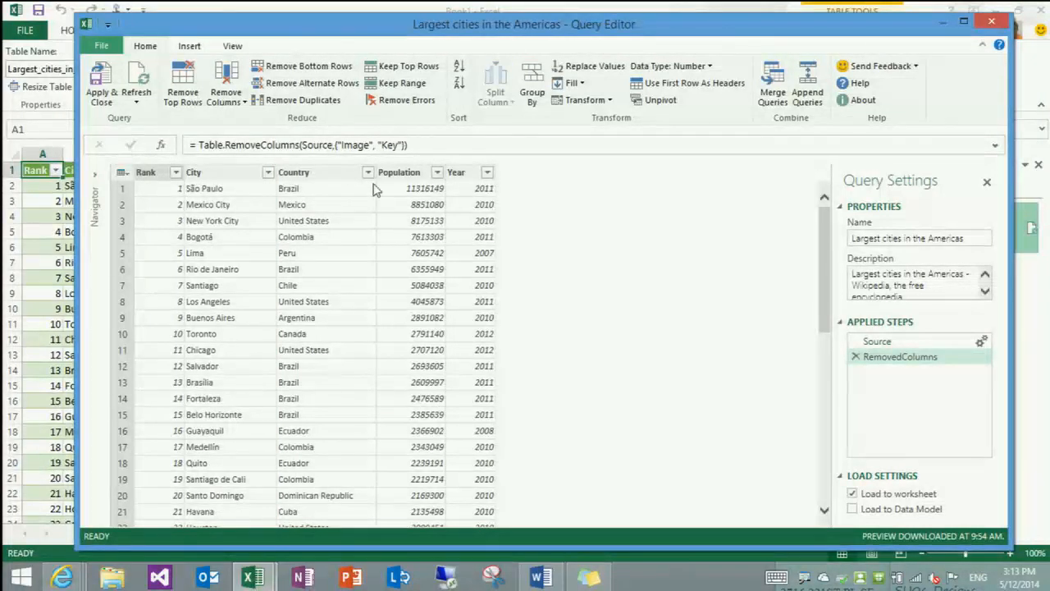
pyautogui.rightClick(345, 172)
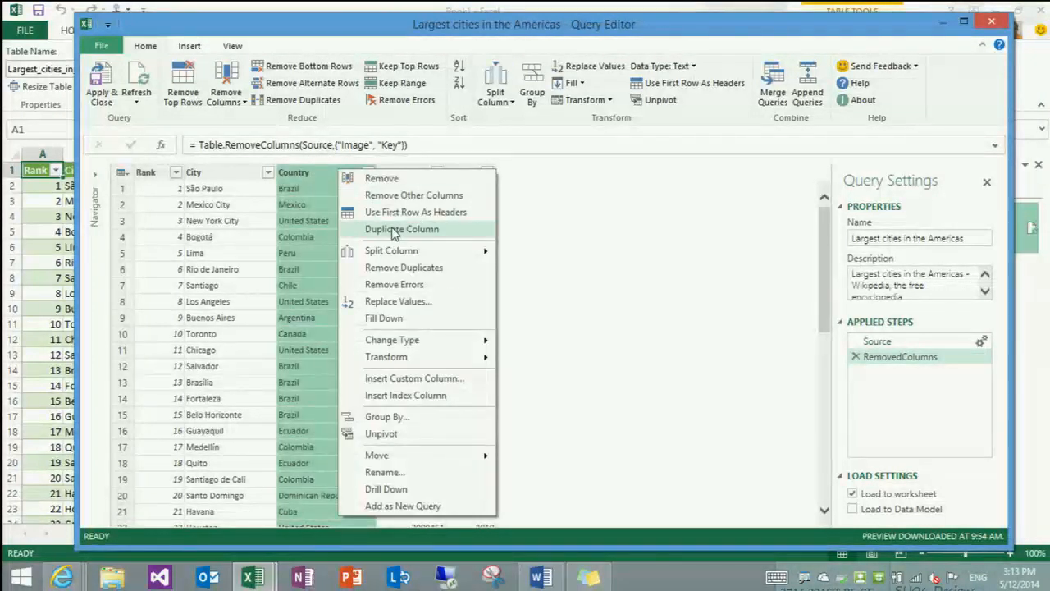
pyautogui.click(392, 229)
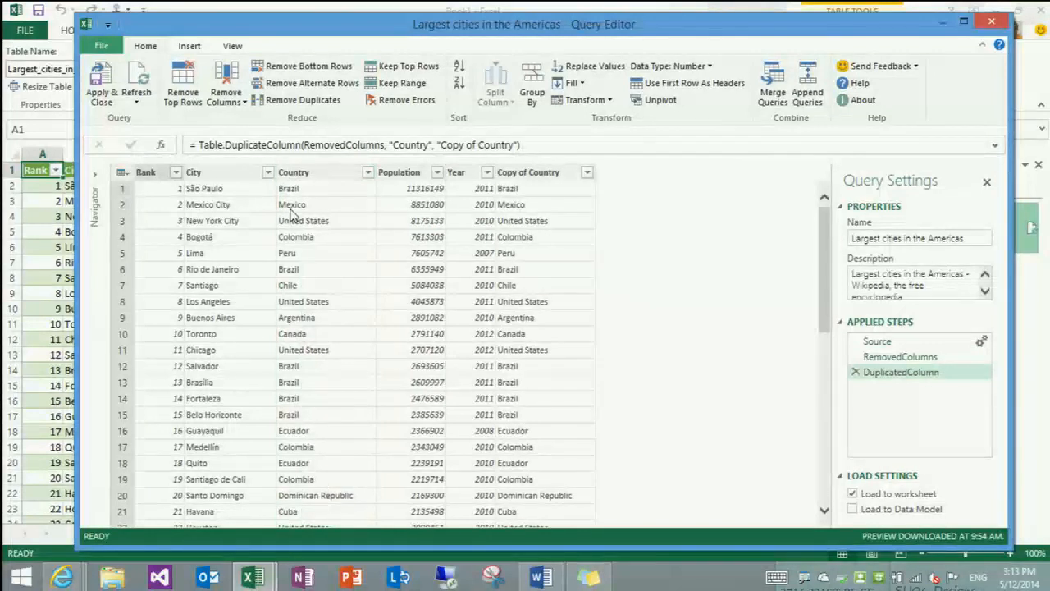
# Merge the City and Copy of Country columns using a custom separator of a comma followed by a space
pyautogui.click(230, 178)
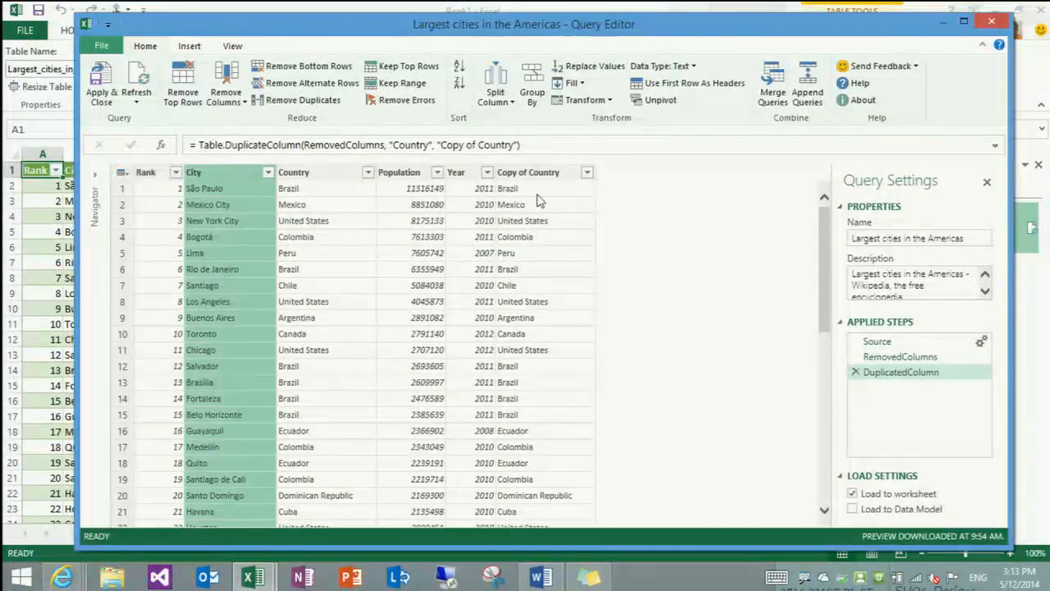
pyautogui.keyDown('ctrl'); pyautogui.click(537, 171); pyautogui.keyUp('ctrl')
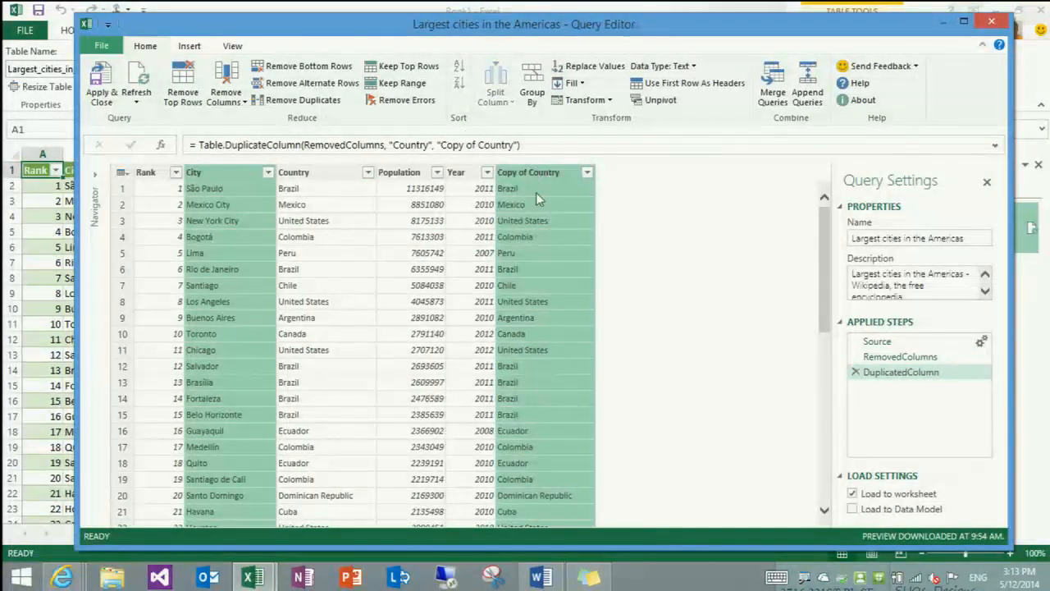
pyautogui.rightClick(532, 174)
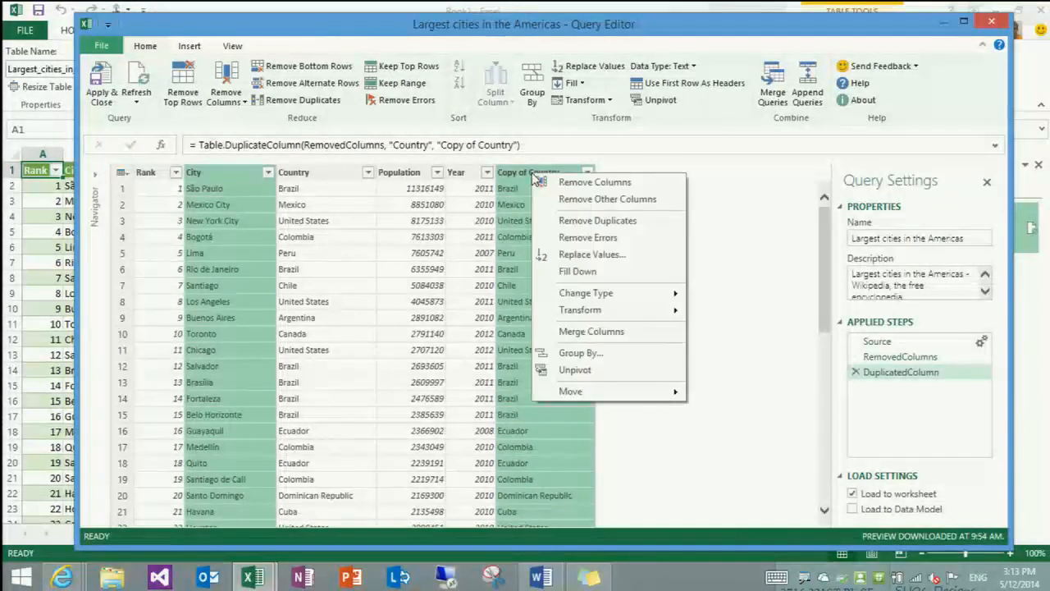
pyautogui.click(613, 328)
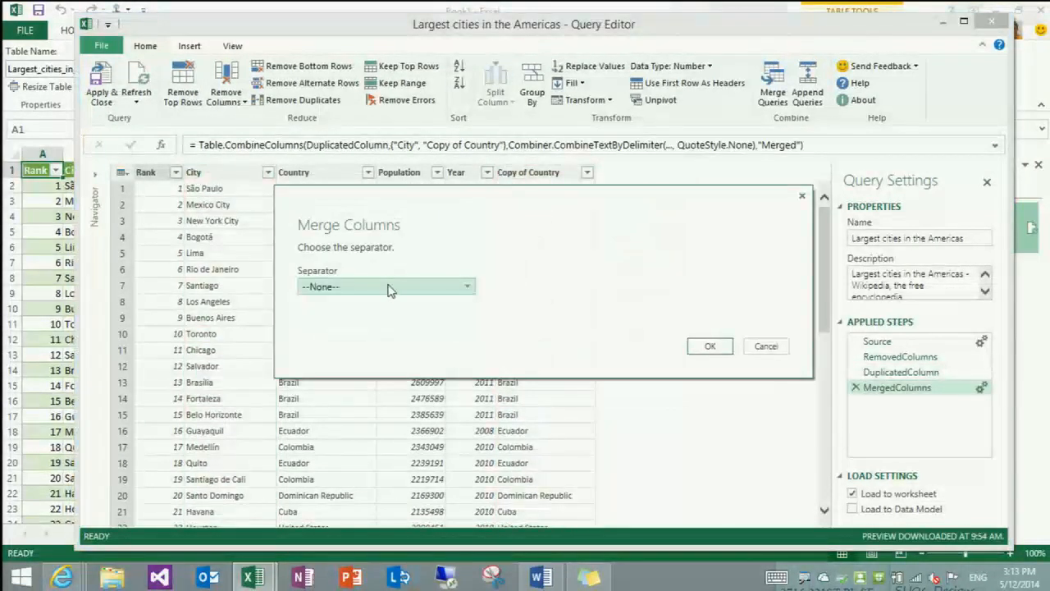
pyautogui.click(389, 287)
pyautogui.scroll(-1, 318, 347)
pyautogui.scroll(-1, 359, 352)
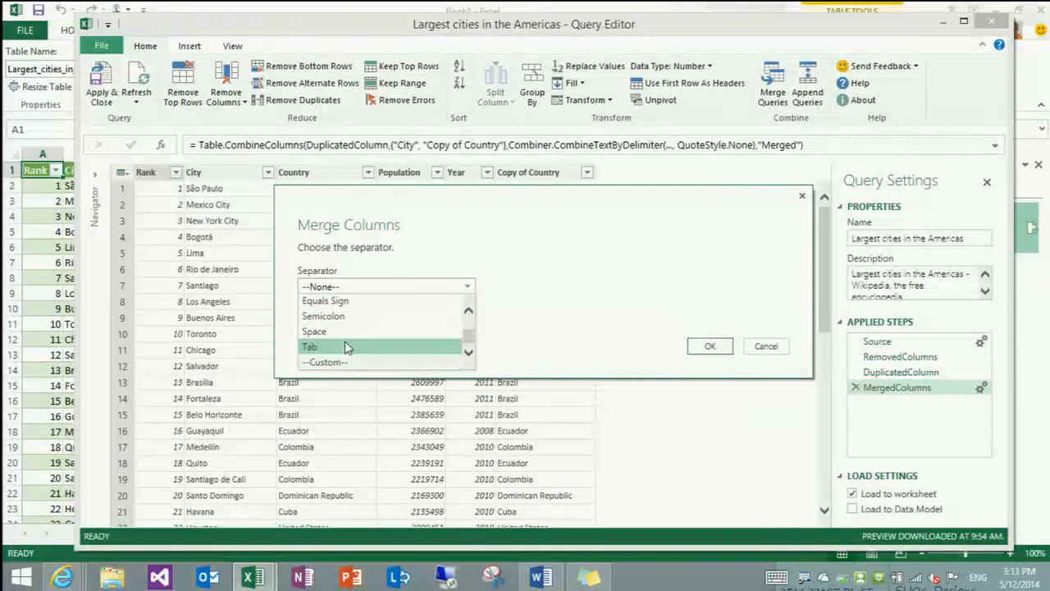
pyautogui.click(357, 364)
pyautogui.click(369, 307)
pyautogui.write(',')
pyautogui.press('Return')
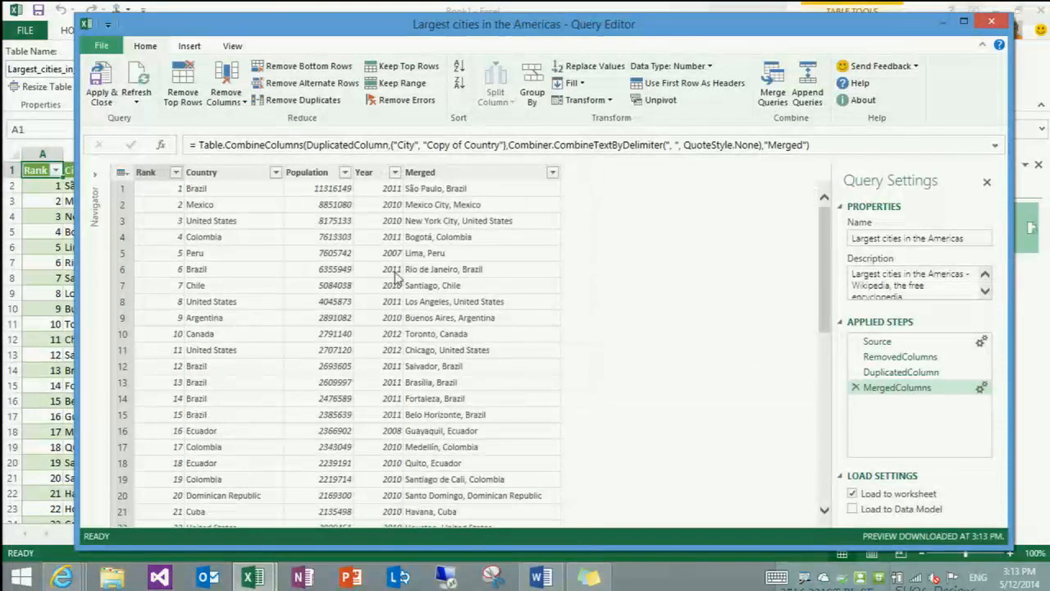
# Rename the merged column as Location and place it between the Rank and Country columns
pyautogui.doubleClick(420, 173)
pyautogui.write('Location')
pyautogui.press('Return')
pyautogui.moveTo(421, 172); pyautogui.dragTo(140, 174)
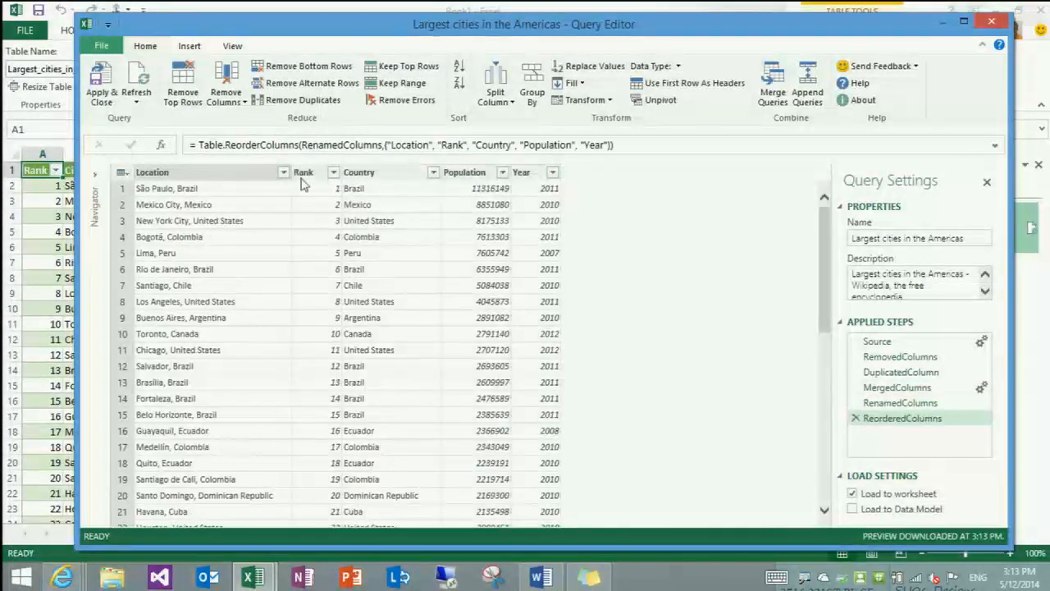
pyautogui.moveTo(310, 182); pyautogui.dragTo(135, 181)
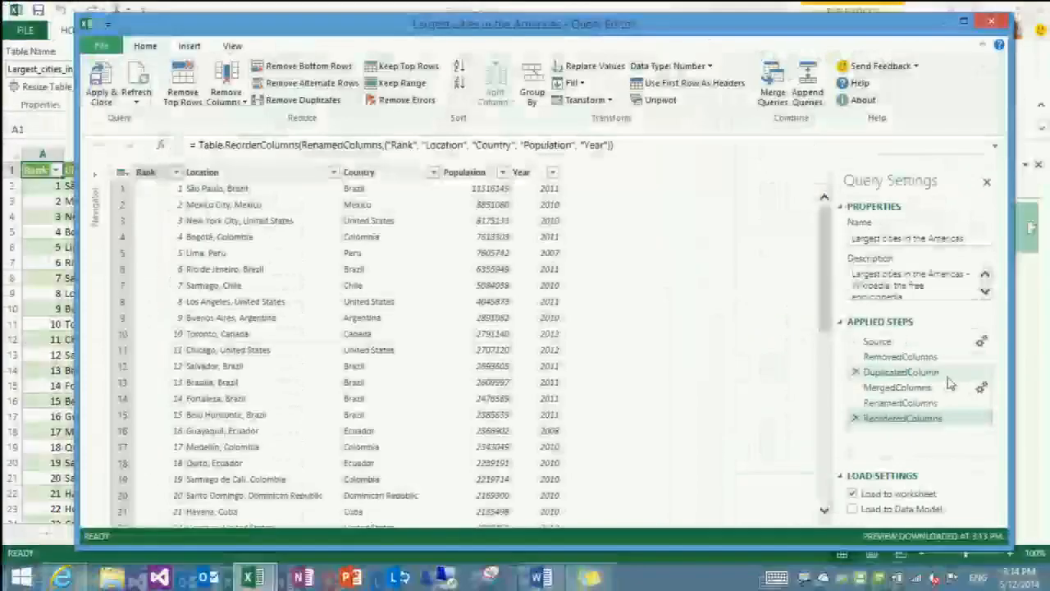
# Review each applied step of the cities query in order, from Source through ReorderedColumns
pyautogui.click(906, 344)
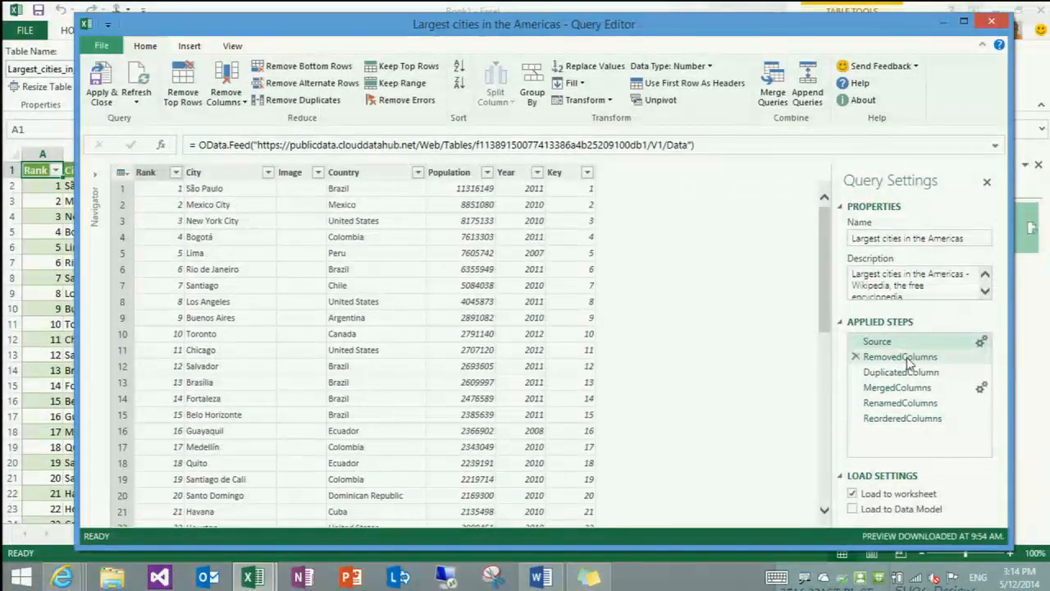
pyautogui.click(909, 356)
pyautogui.click(909, 373)
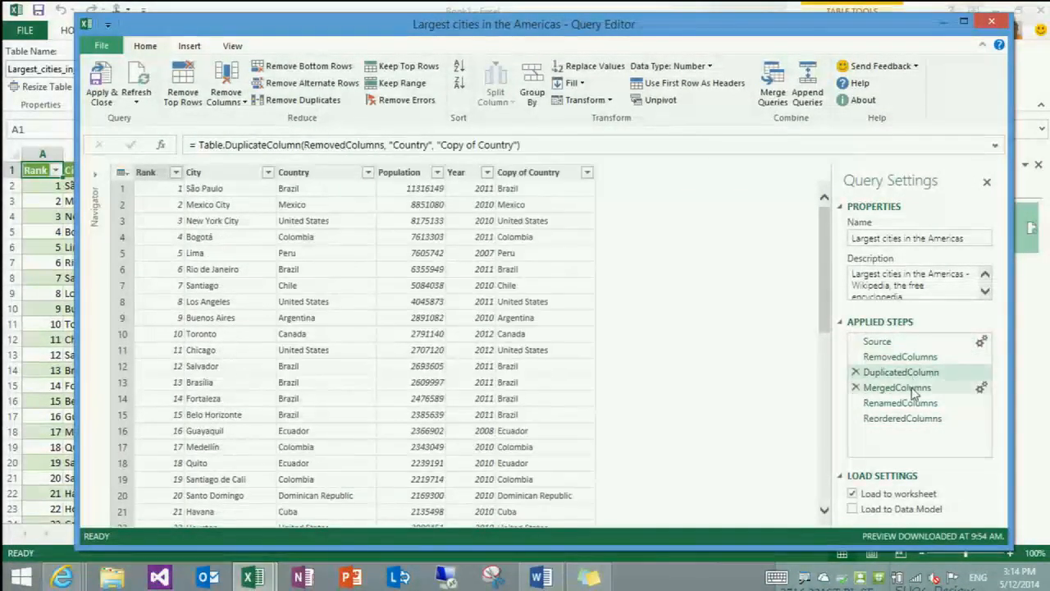
pyautogui.click(913, 388)
pyautogui.click(917, 404)
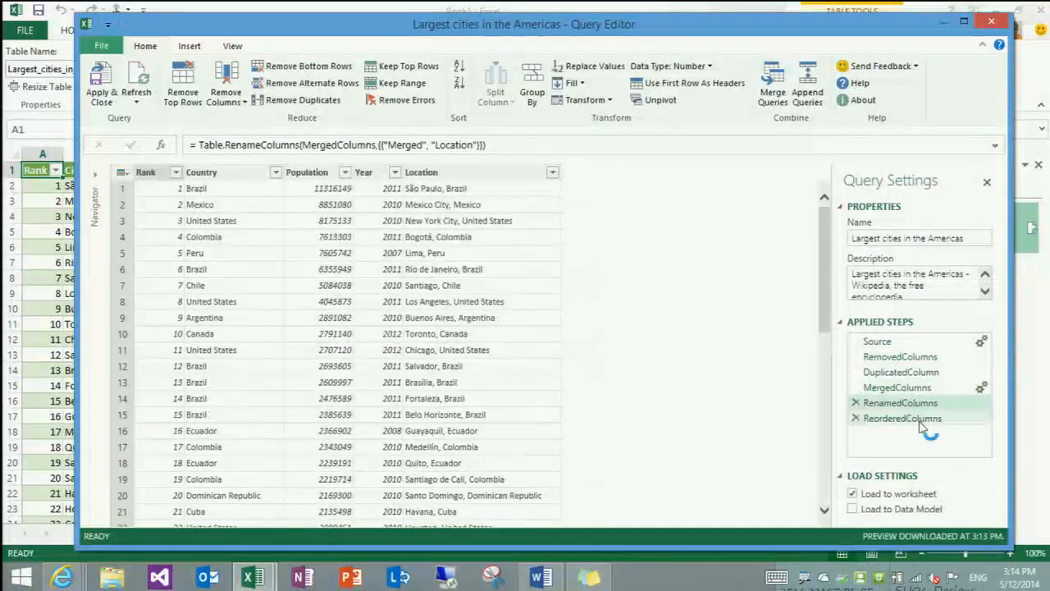
pyautogui.click(919, 419)
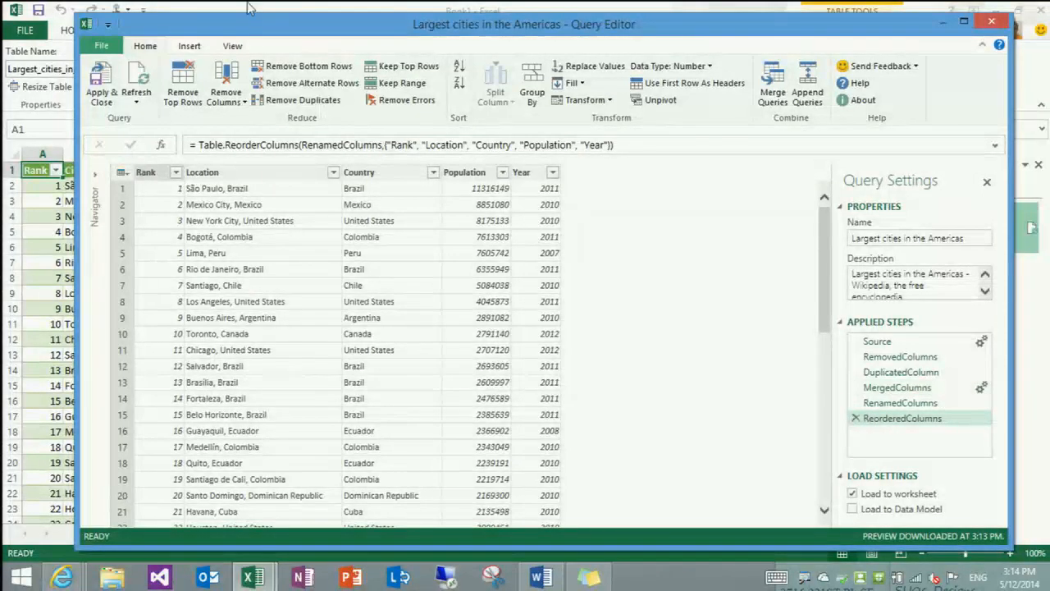
# Examine the query's full script in the Advanced Editor, widening its window, and close it without changes
pyautogui.click(233, 46)
pyautogui.click(148, 86)
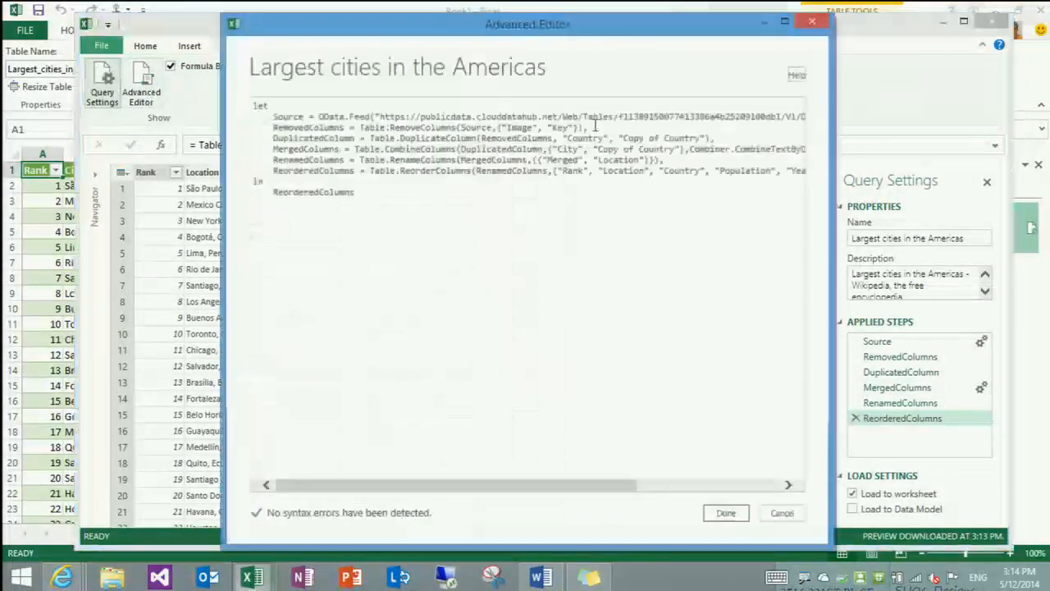
pyautogui.moveTo(832, 112); pyautogui.dragTo(932, 111)
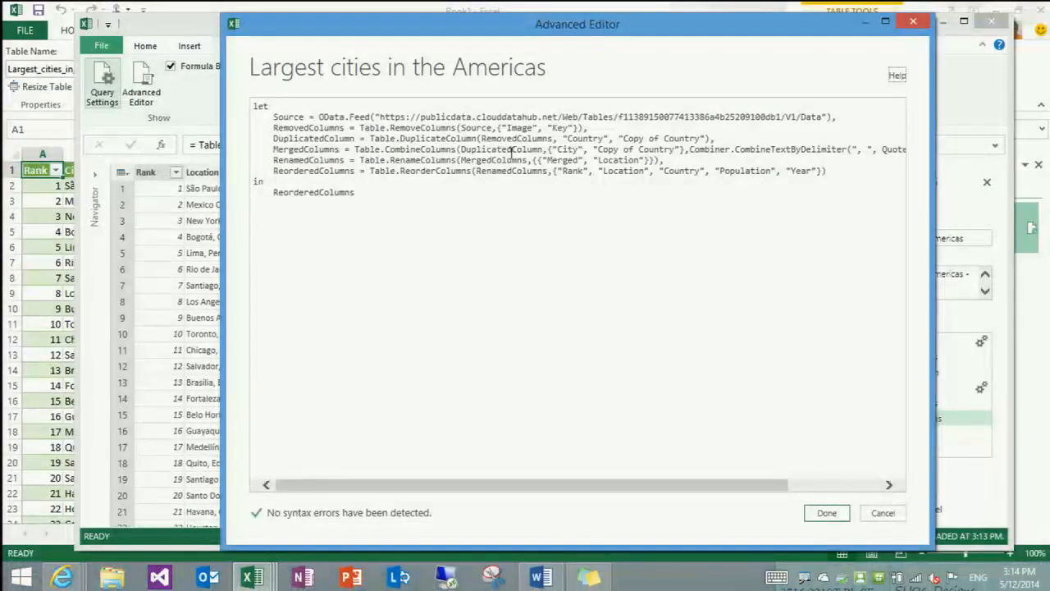
pyautogui.click(882, 514)
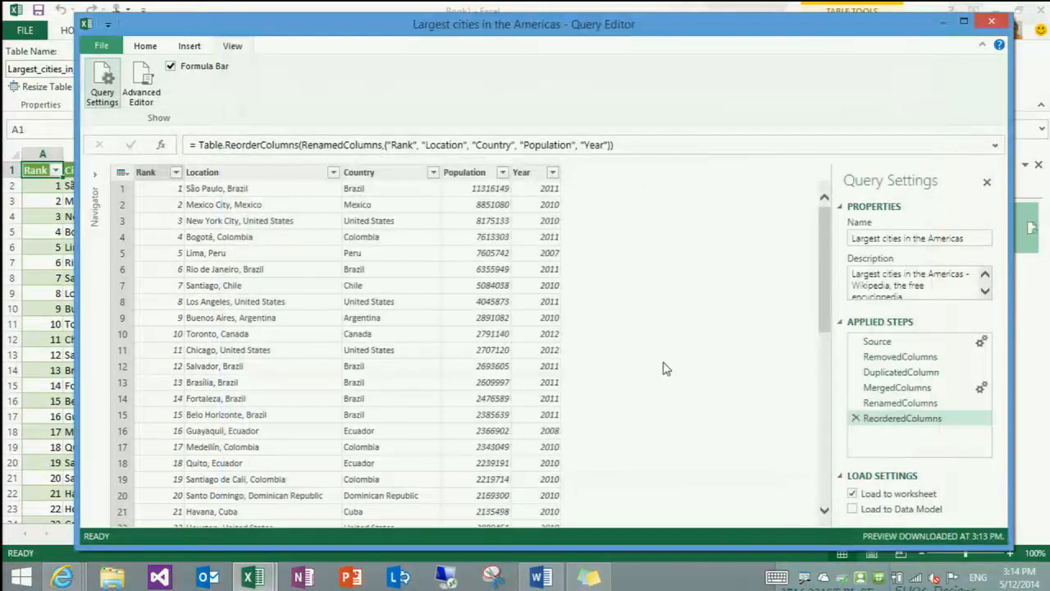
pyautogui.click(146, 48)
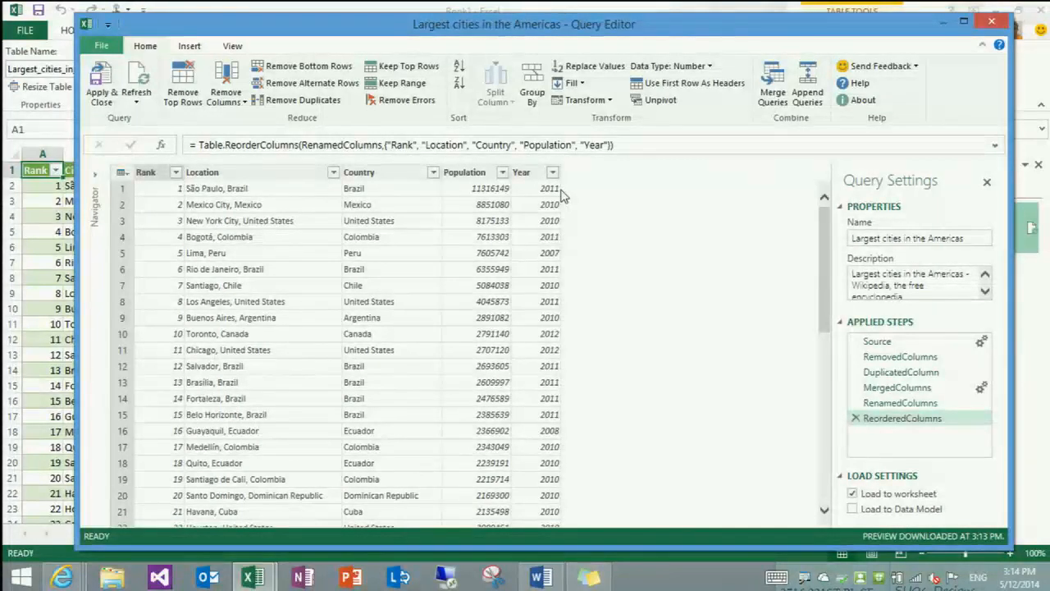
# Apply the query changes to the worksheet and insert a Power View report, closing the Workbook Queries pane
pyautogui.click(101, 92)
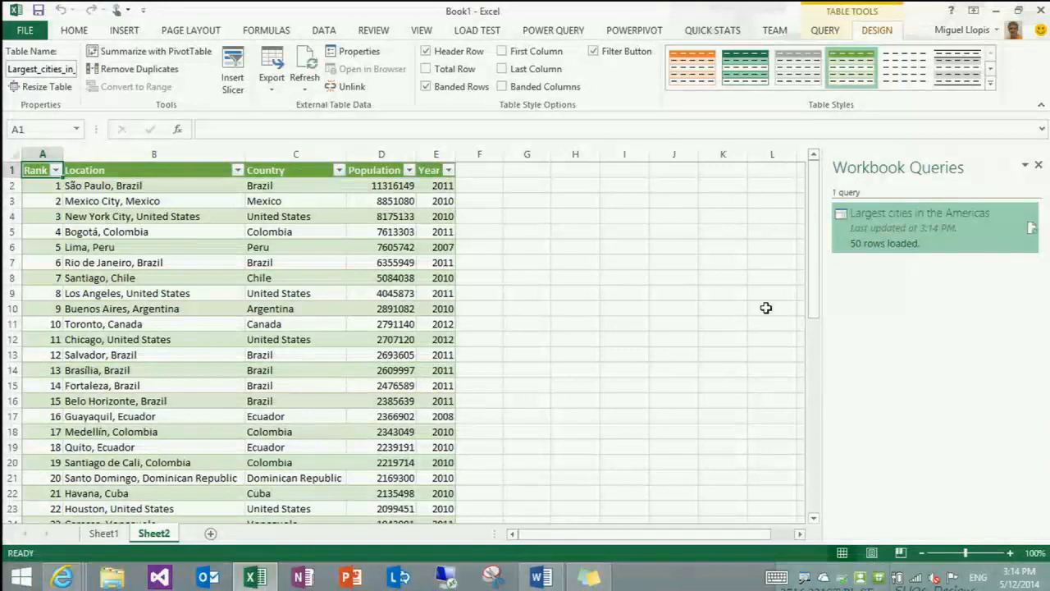
pyautogui.click(125, 31)
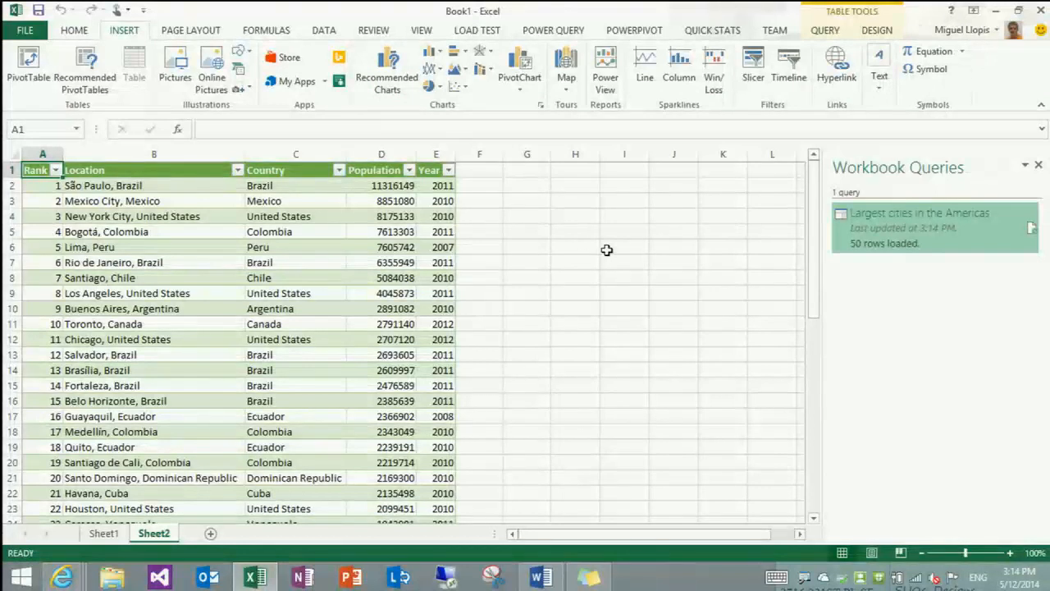
pyautogui.click(606, 78)
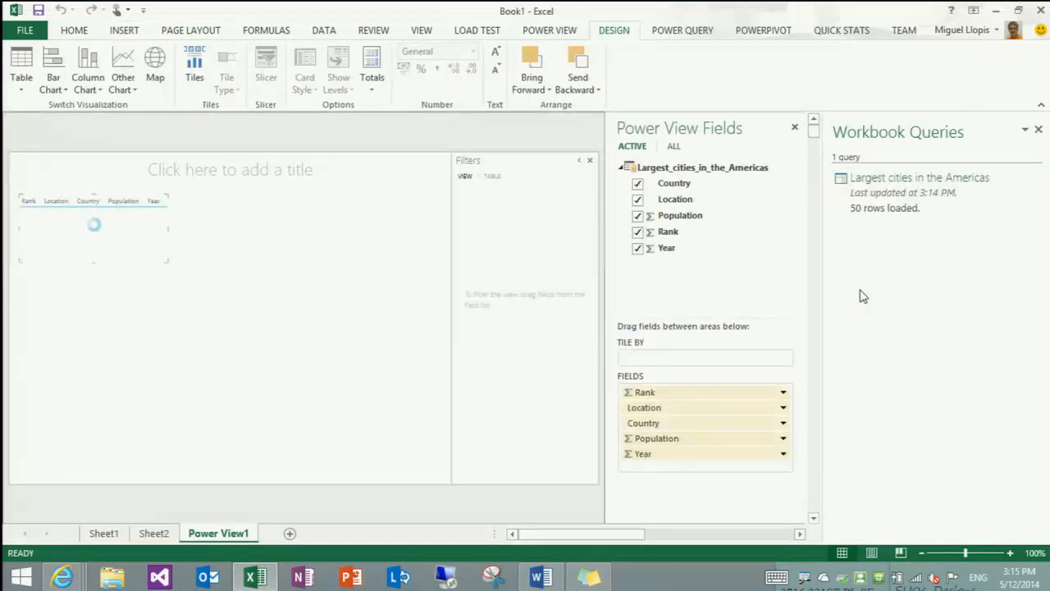
pyautogui.click(1037, 128)
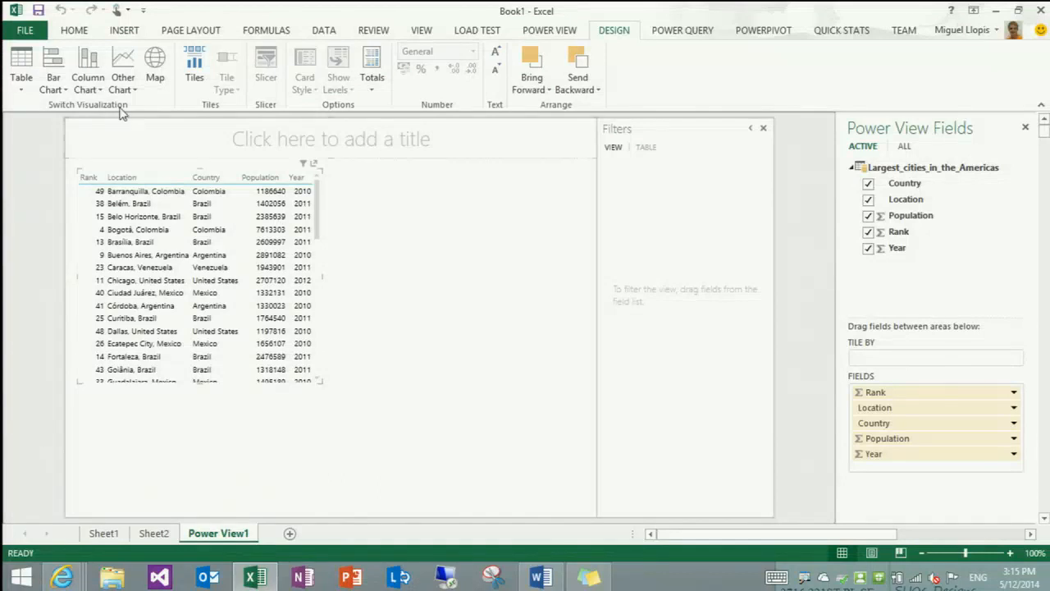
# Convert the Power View table to a map and enlarge it to fill the report canvas
pyautogui.click(155, 75)
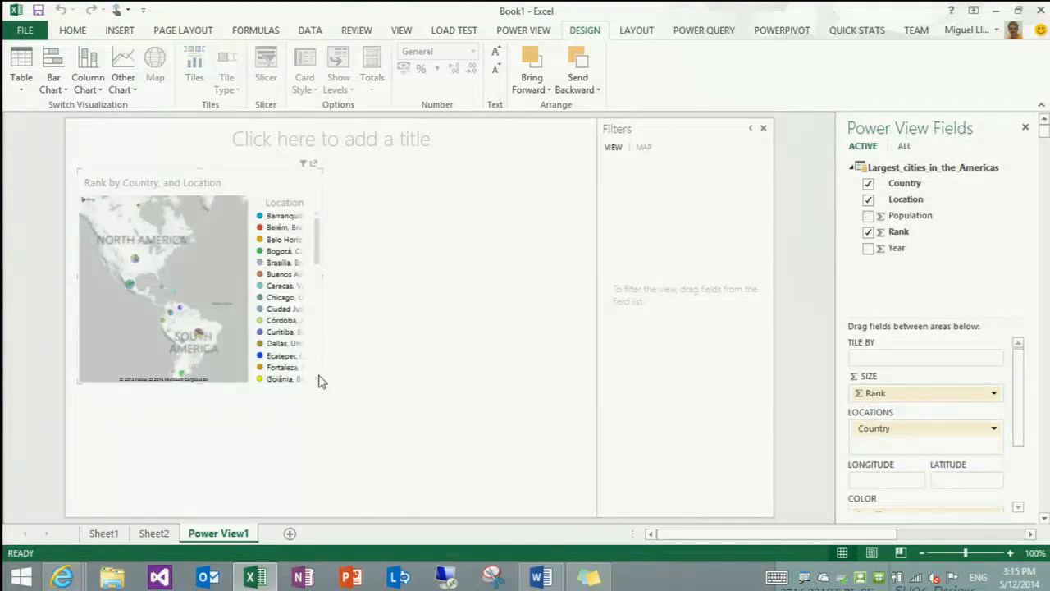
pyautogui.moveTo(322, 383); pyautogui.dragTo(599, 514)
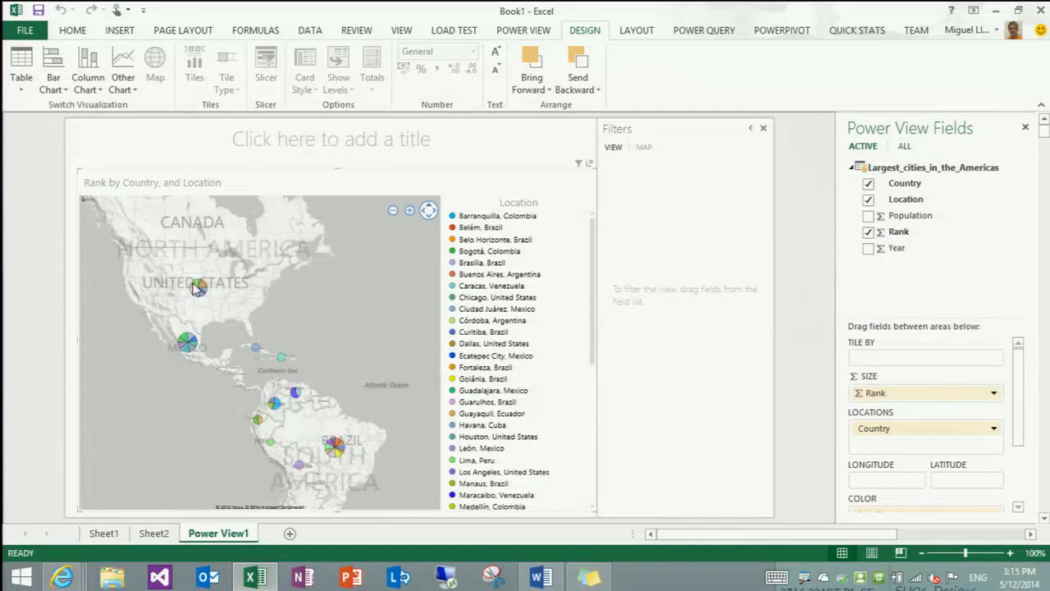
pyautogui.scroll(1, 201, 297)
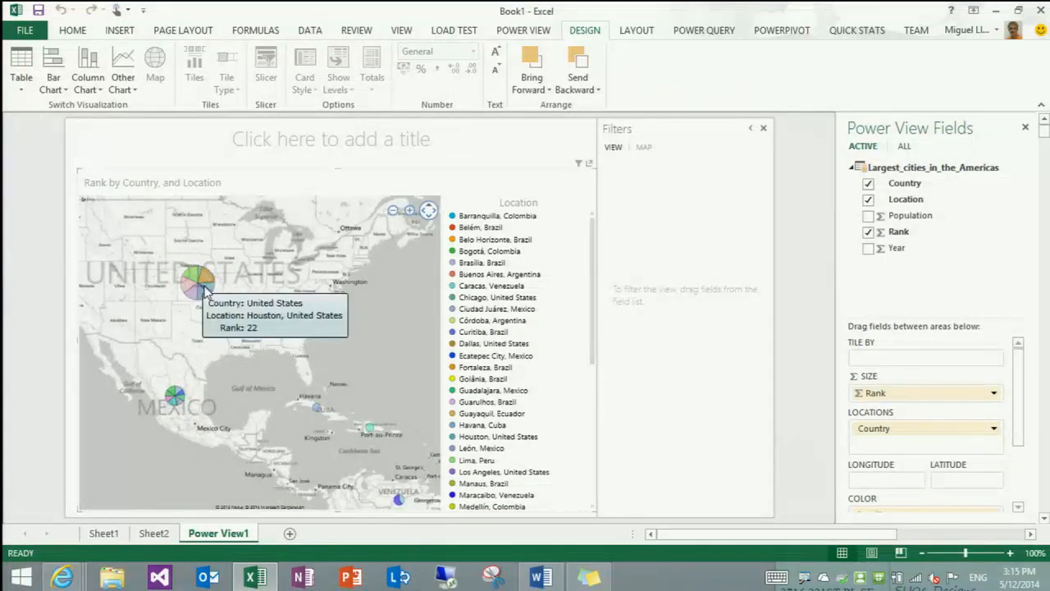
pyautogui.scroll(-1, 377, 290)
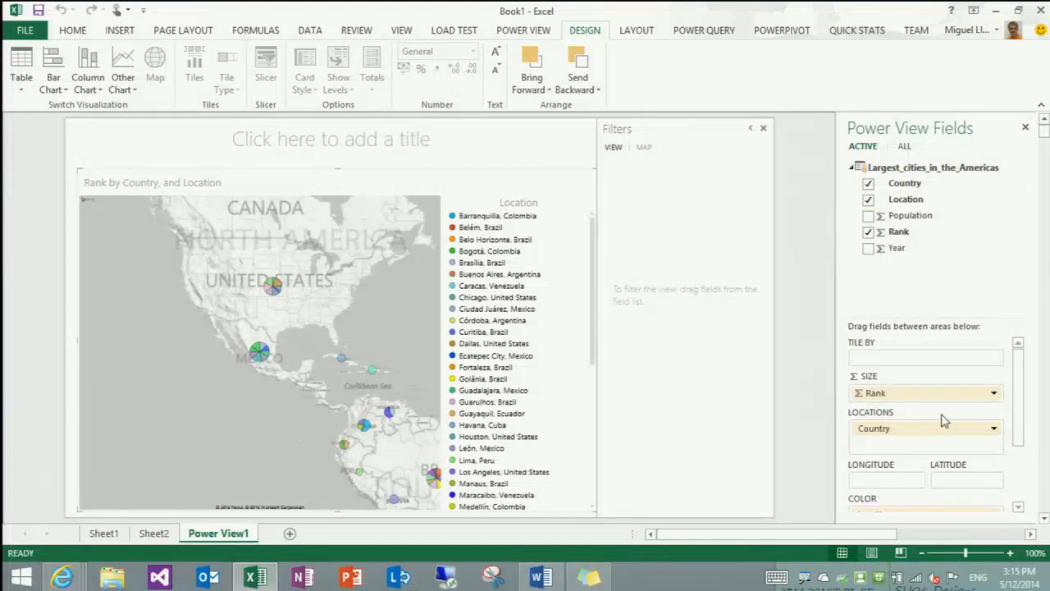
# Replace Country with Location as the map's locations field
pyautogui.moveTo(908, 433); pyautogui.dragTo(892, 282)
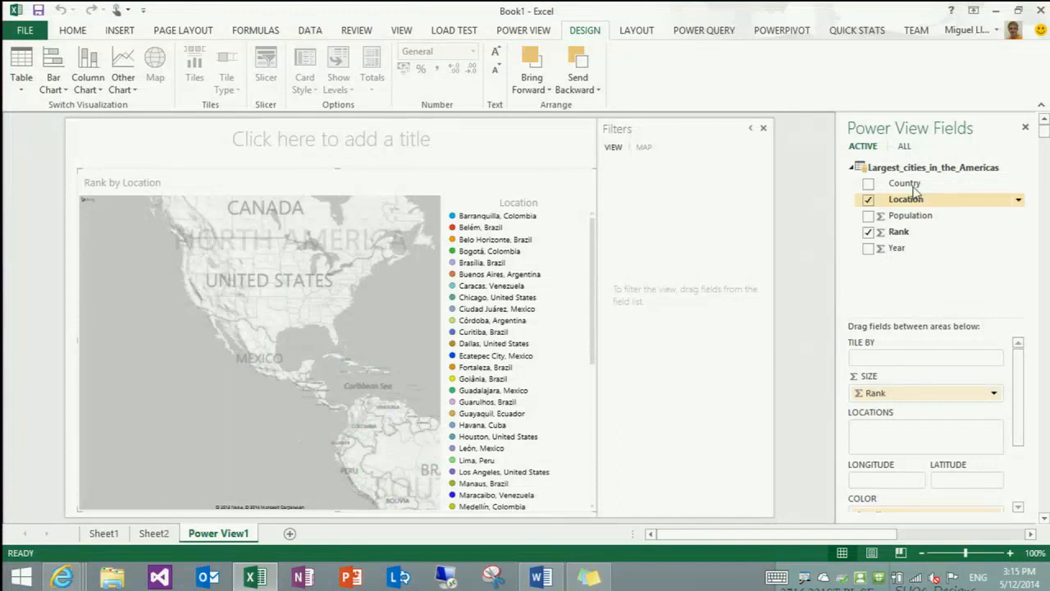
pyautogui.moveTo(916, 201); pyautogui.dragTo(888, 436)
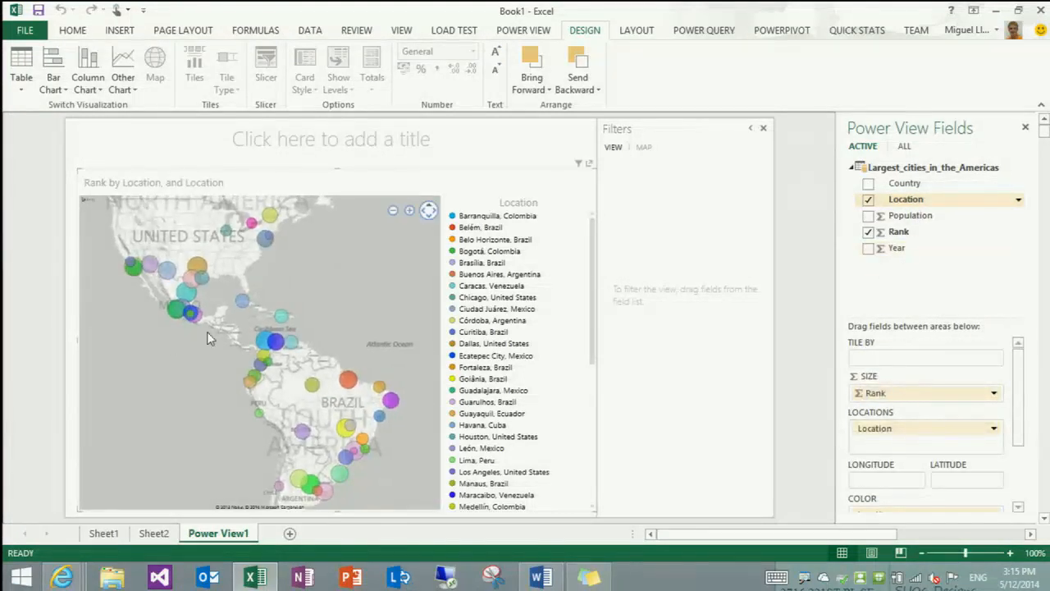
pyautogui.moveTo(348, 385)
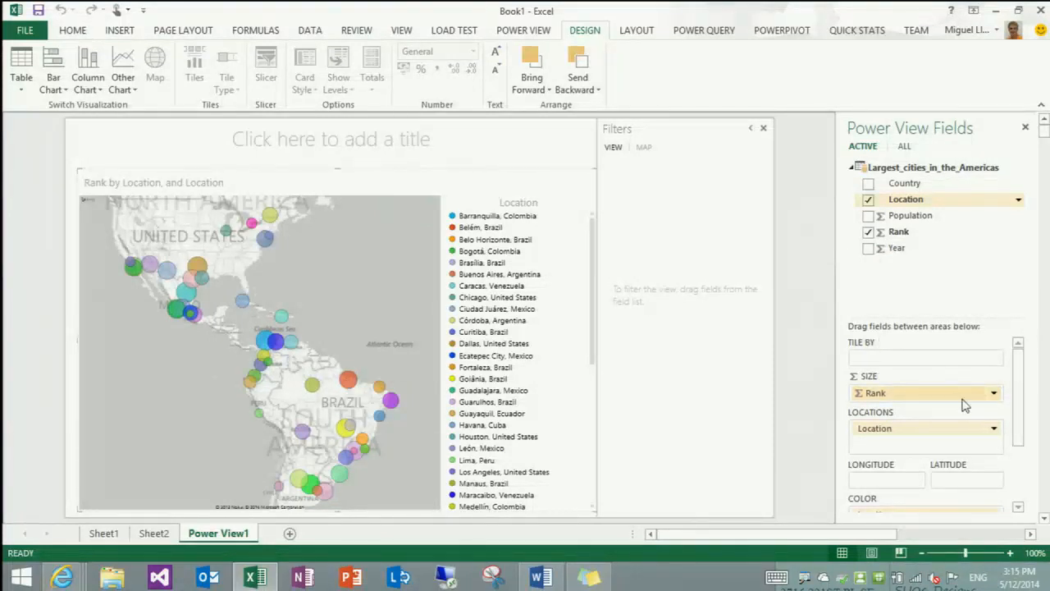
# Replace Rank with Population as the map's bubble size field and minimize the Filters area
pyautogui.moveTo(952, 399); pyautogui.dragTo(882, 284)
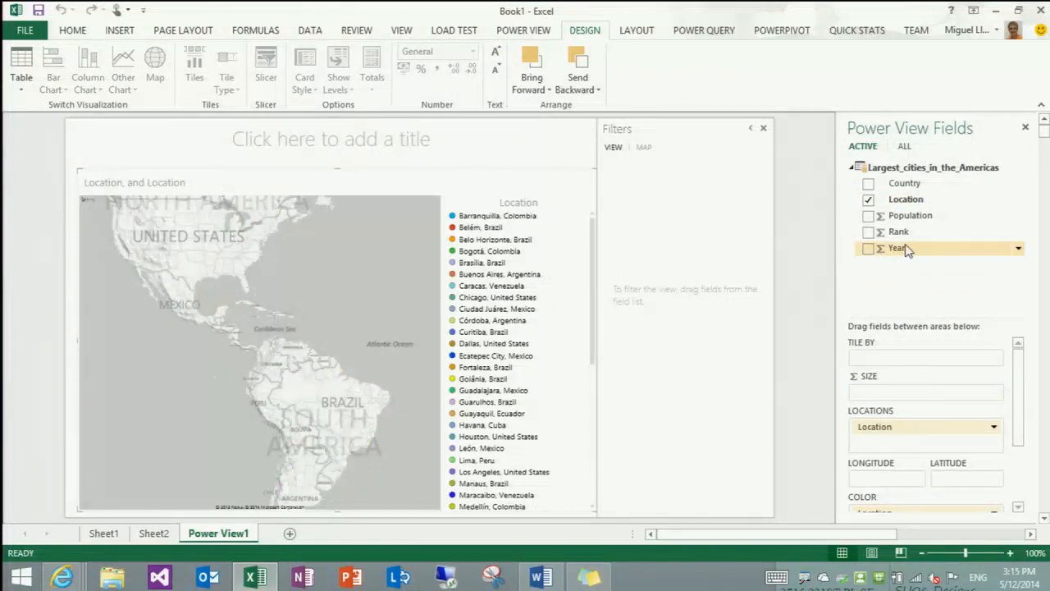
pyautogui.moveTo(917, 216); pyautogui.dragTo(855, 395)
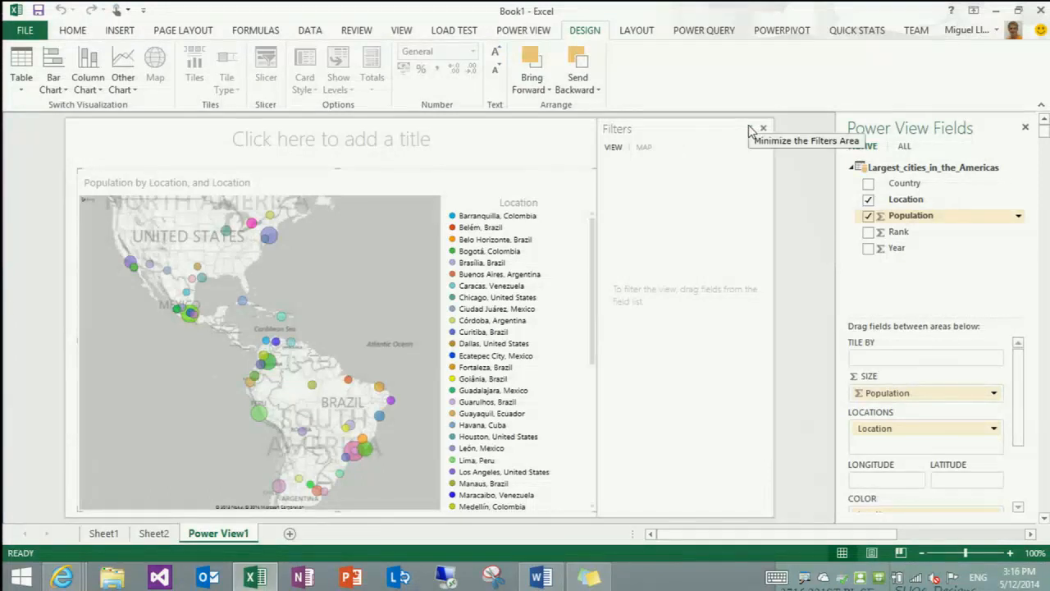
pyautogui.click(750, 132)
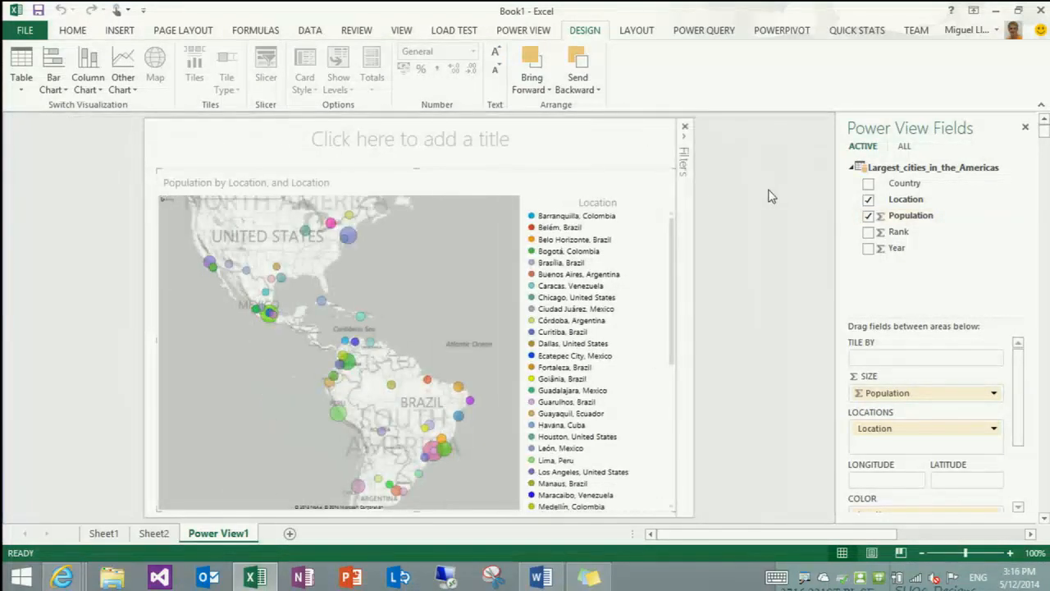
pyautogui.click(771, 197)
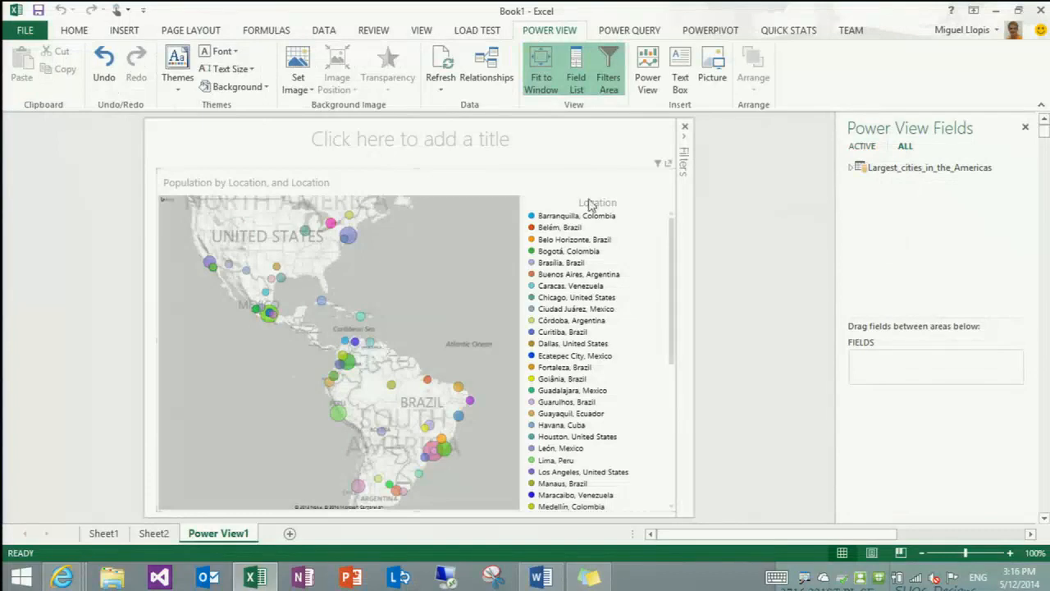
pyautogui.click(554, 211)
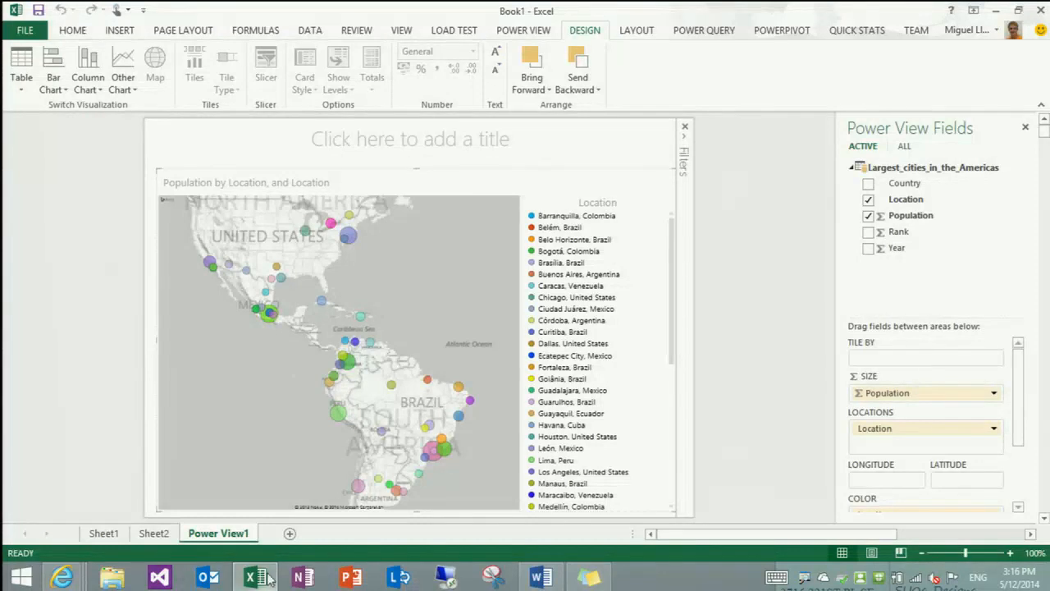
pyautogui.moveTo(271, 578)
pyautogui.click(718, 400)
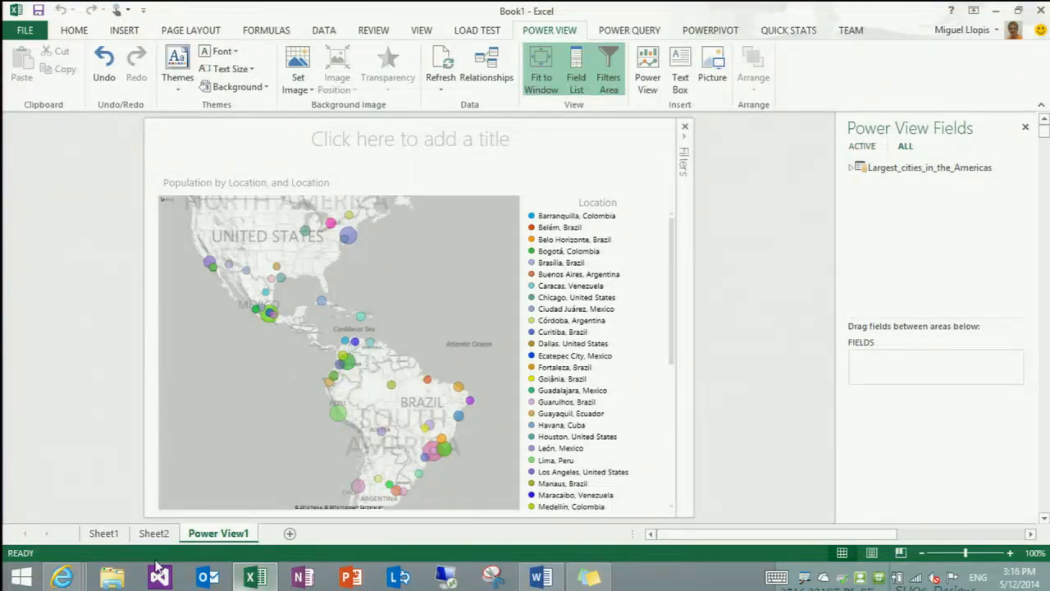
# Open a new blank workbook in a separate Excel window and show its Power Query commands
pyautogui.rightClick(244, 577)
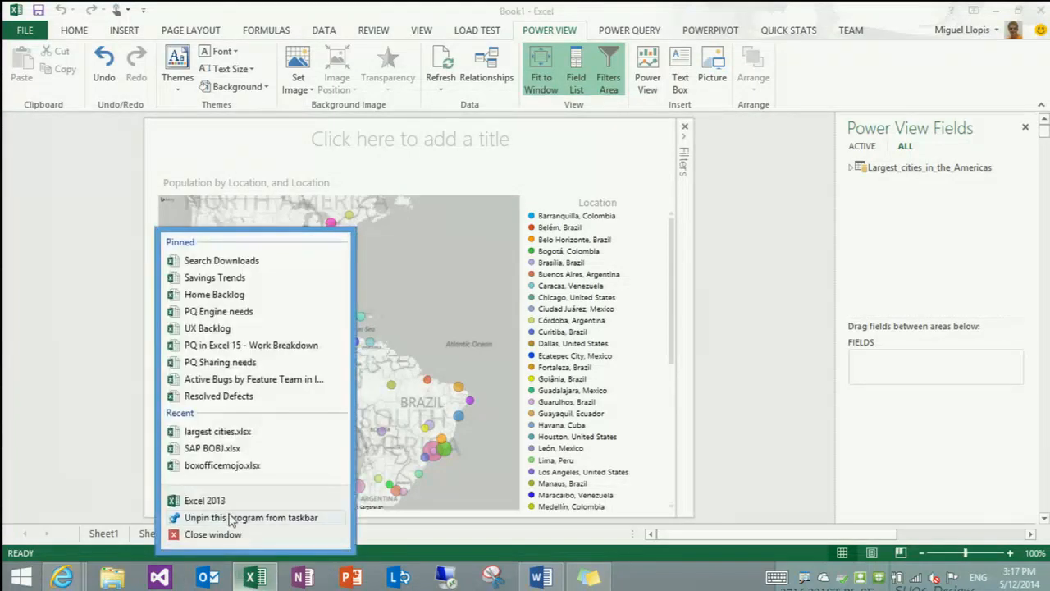
pyautogui.click(197, 497)
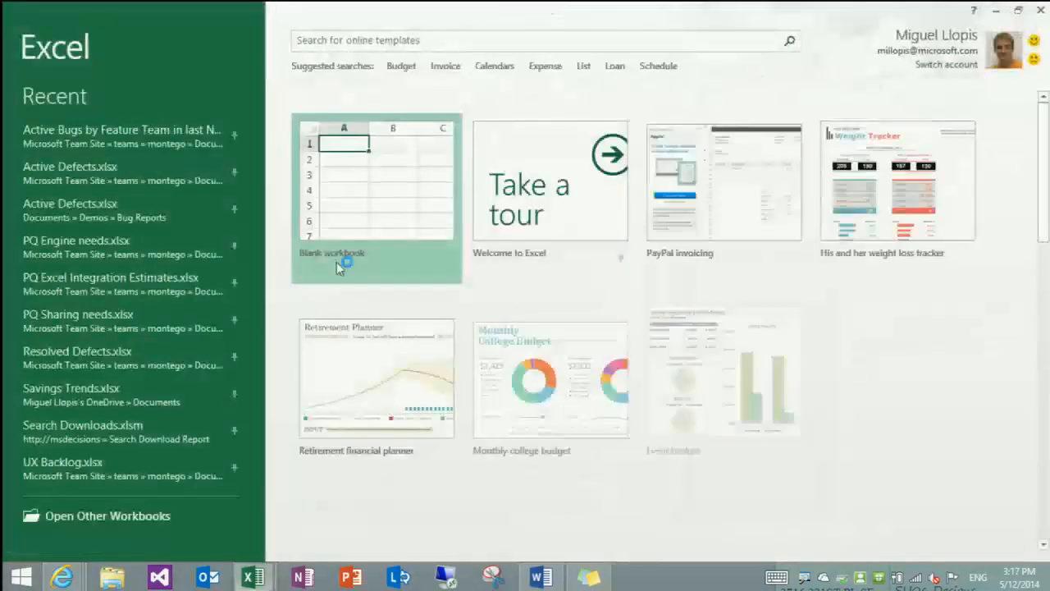
pyautogui.click(347, 265)
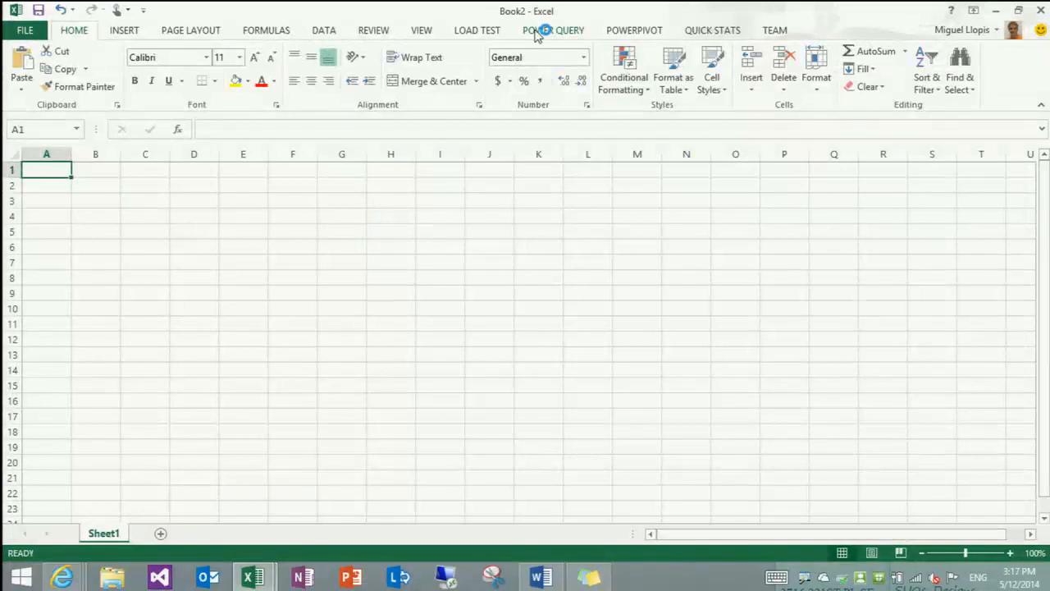
pyautogui.click(543, 29)
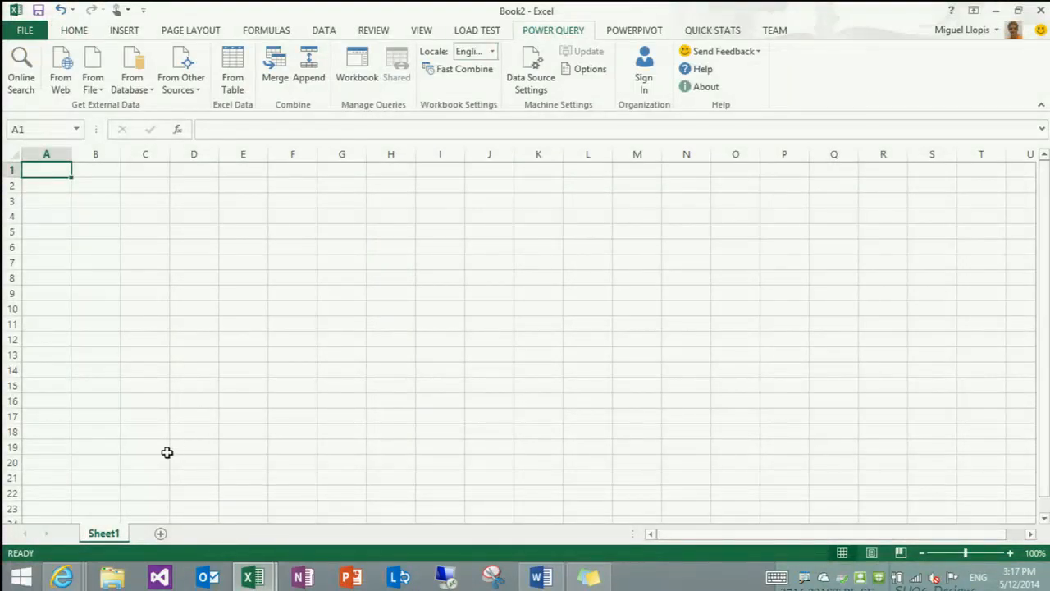
# Switch to Internet Explorer, look over the ATP singles rankings table and copy the page's URL for use in Excel
pyautogui.moveTo(63, 577)
pyautogui.click(99, 504)
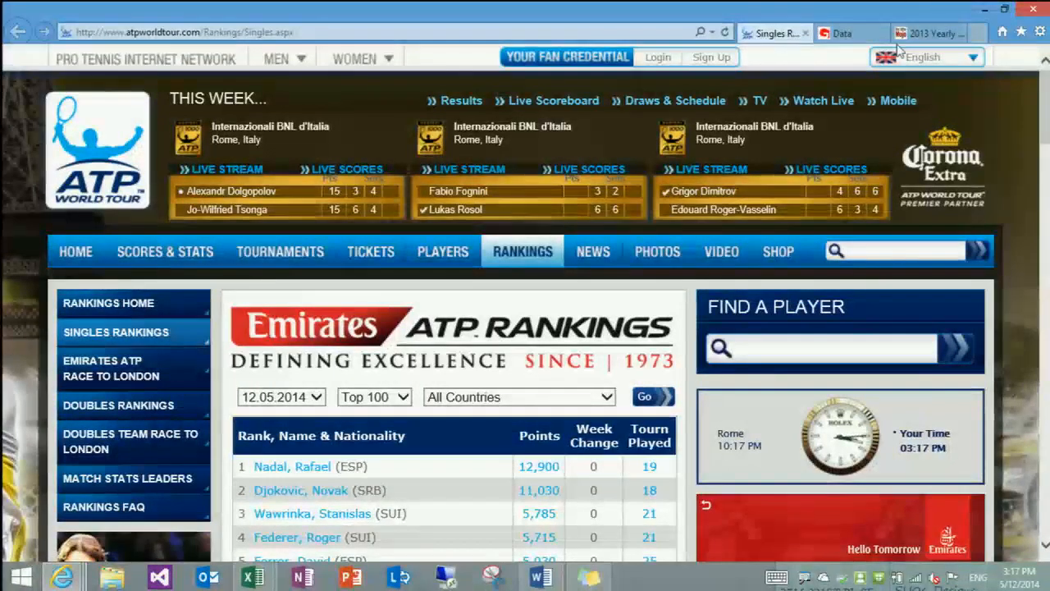
pyautogui.scroll(-2, 675, 311)
pyautogui.scroll(-1, 676, 311)
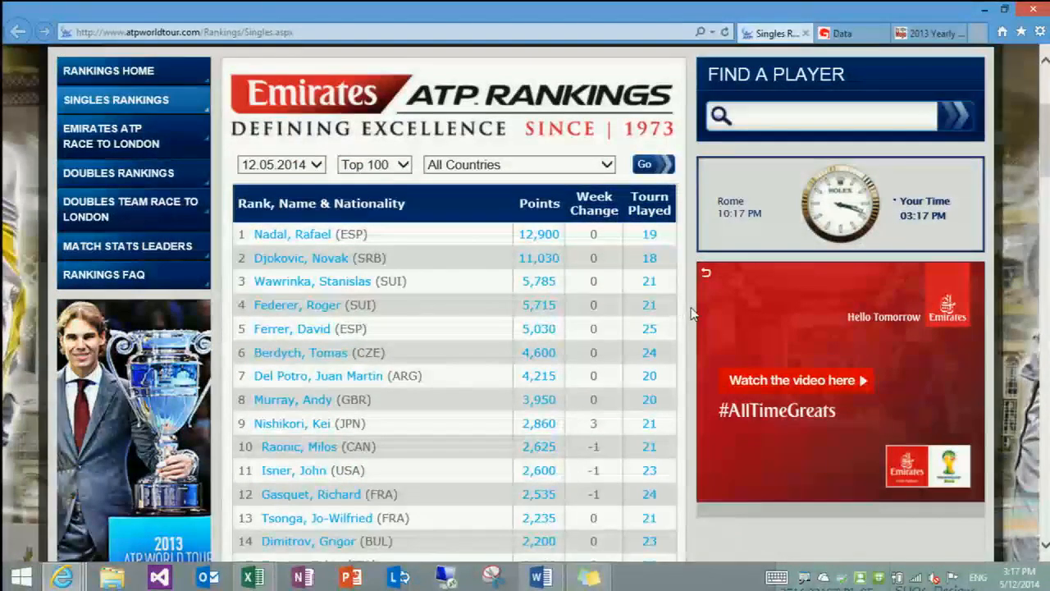
pyautogui.scroll(1, 691, 313)
pyautogui.scroll(2, 691, 313)
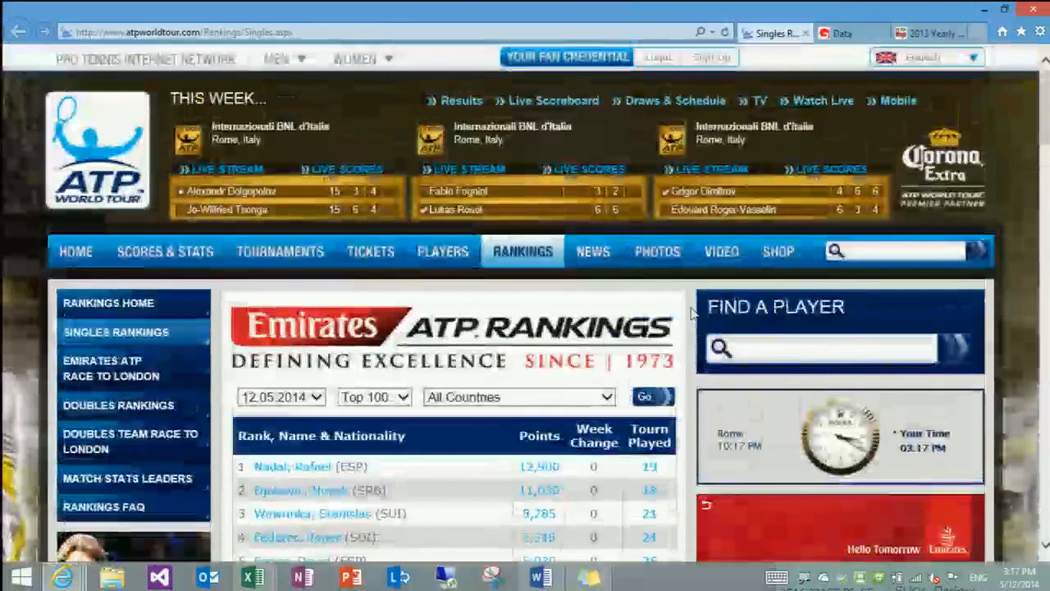
pyautogui.scroll(-2, 691, 314)
pyautogui.scroll(2, 692, 313)
pyautogui.click(495, 31)
pyautogui.hotkey('ctrl', 'c')
pyautogui.hotkey('alt', 'Tab')
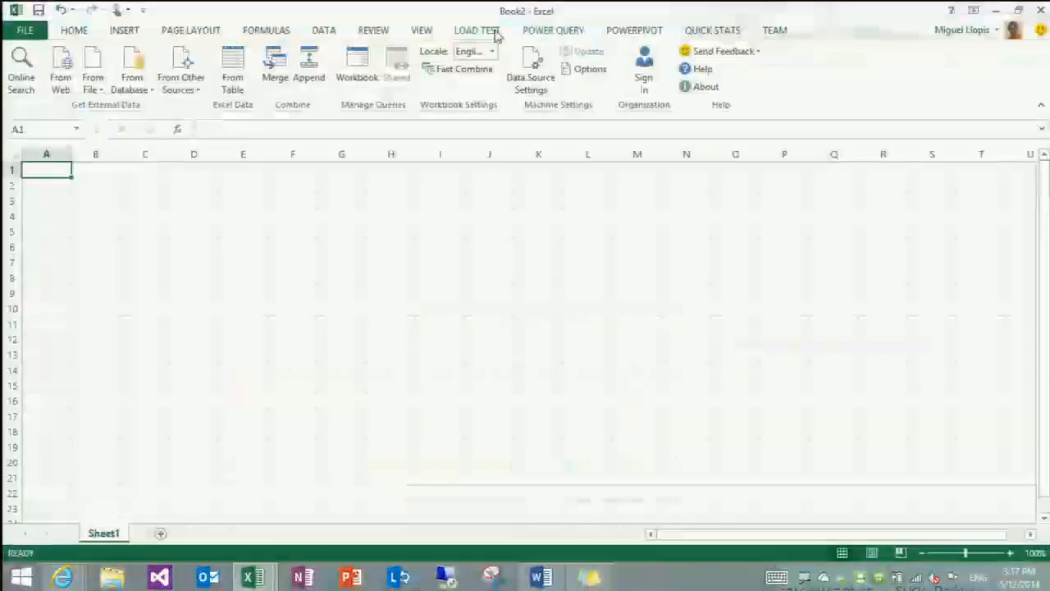
# Connect a web query to the copied ATP singles rankings URL and preview Table 3
pyautogui.click(65, 72)
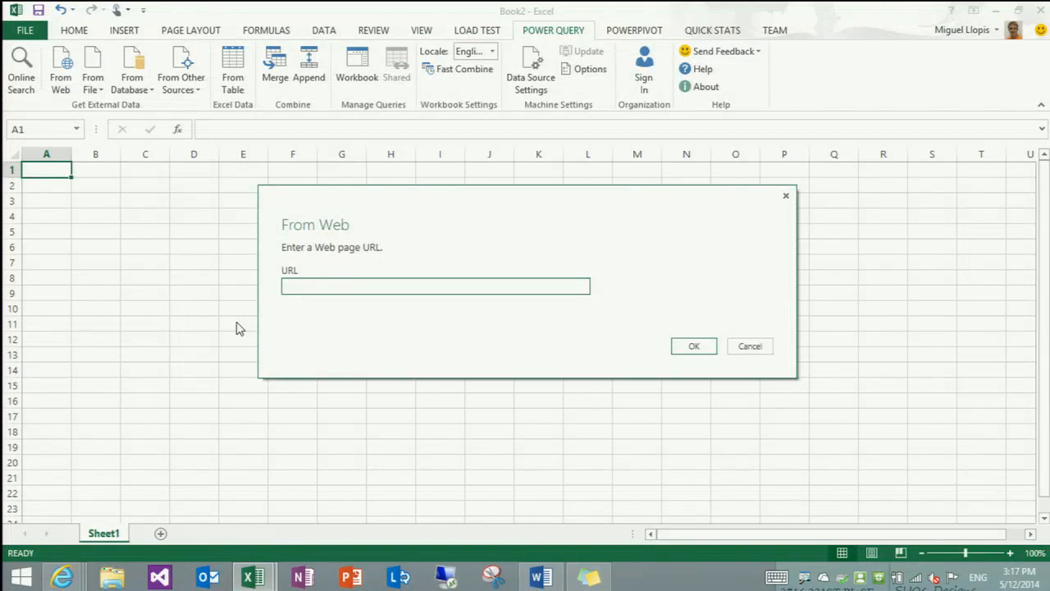
pyautogui.hotkey('ctrl', 'v')
pyautogui.press('Return')
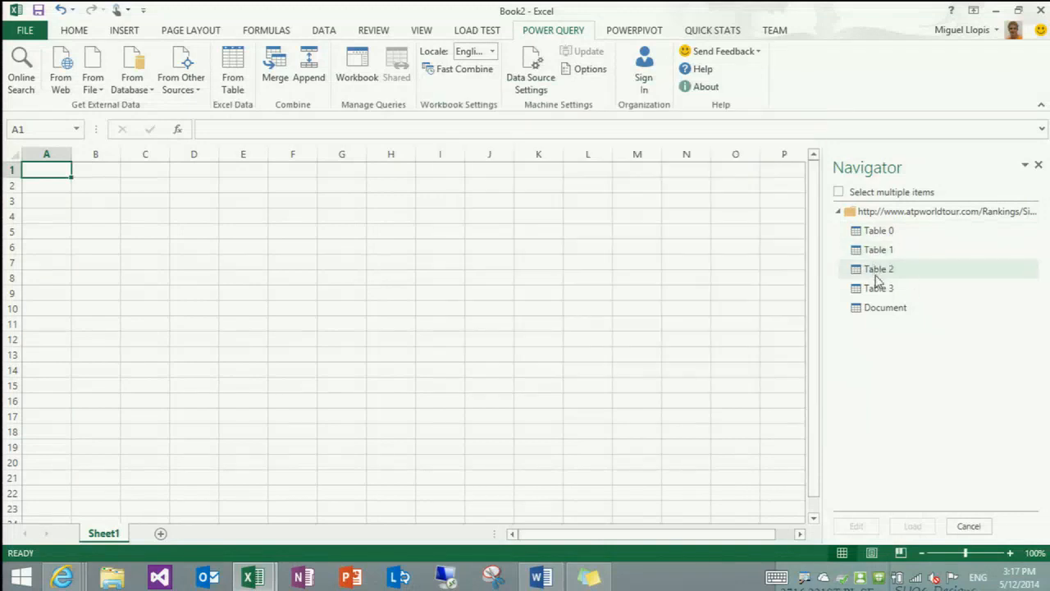
pyautogui.moveTo(878, 293)
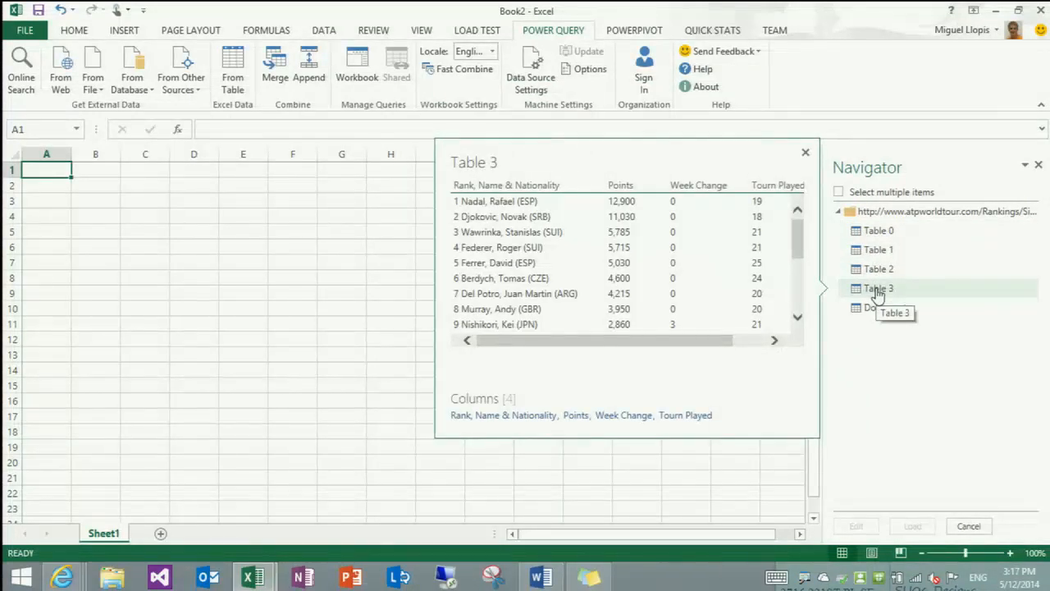
# Open Table 3 in the Query Editor and split the Rank, Name & Nationality column by Space at the left-most delimiter
pyautogui.doubleClick(876, 293)
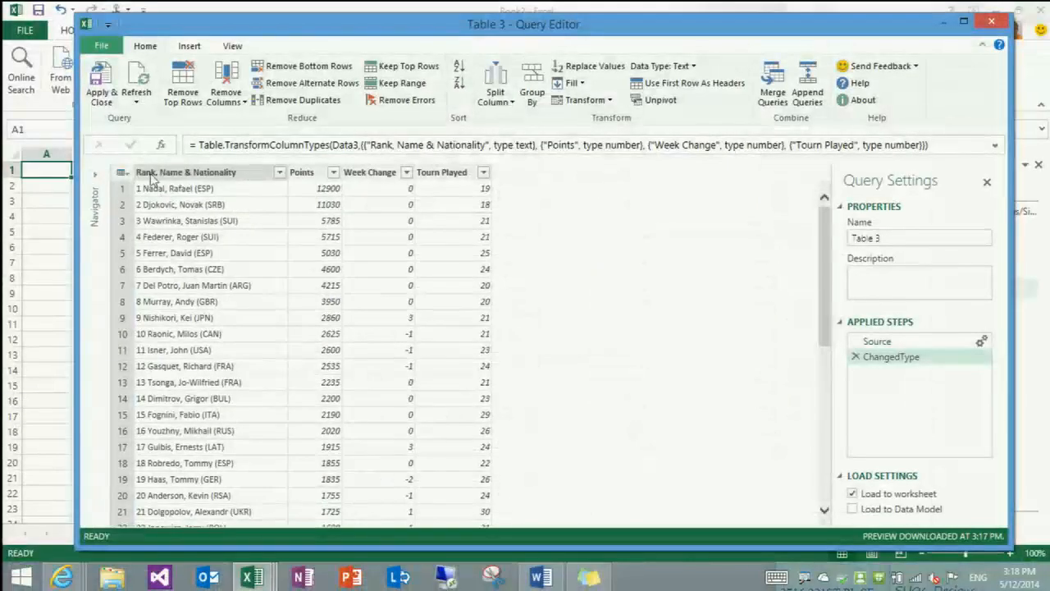
pyautogui.click(179, 173)
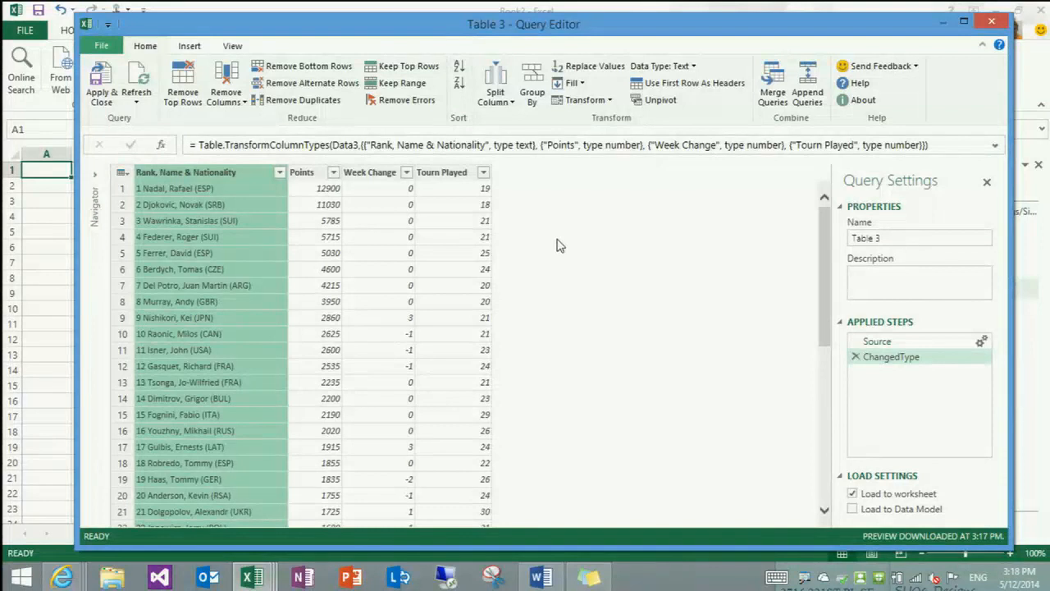
pyautogui.click(497, 97)
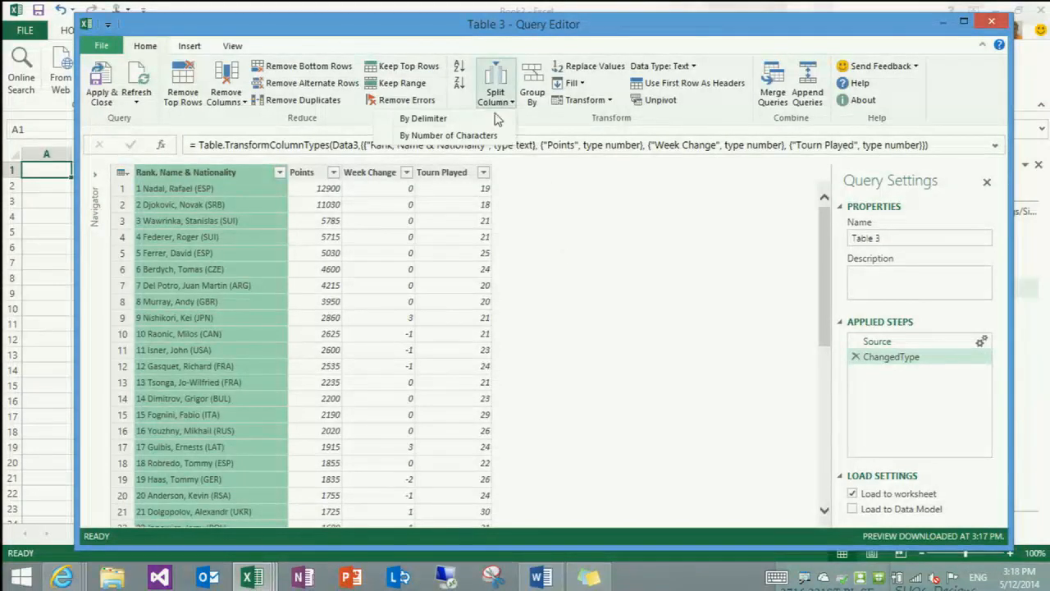
pyautogui.click(494, 120)
pyautogui.click(448, 260)
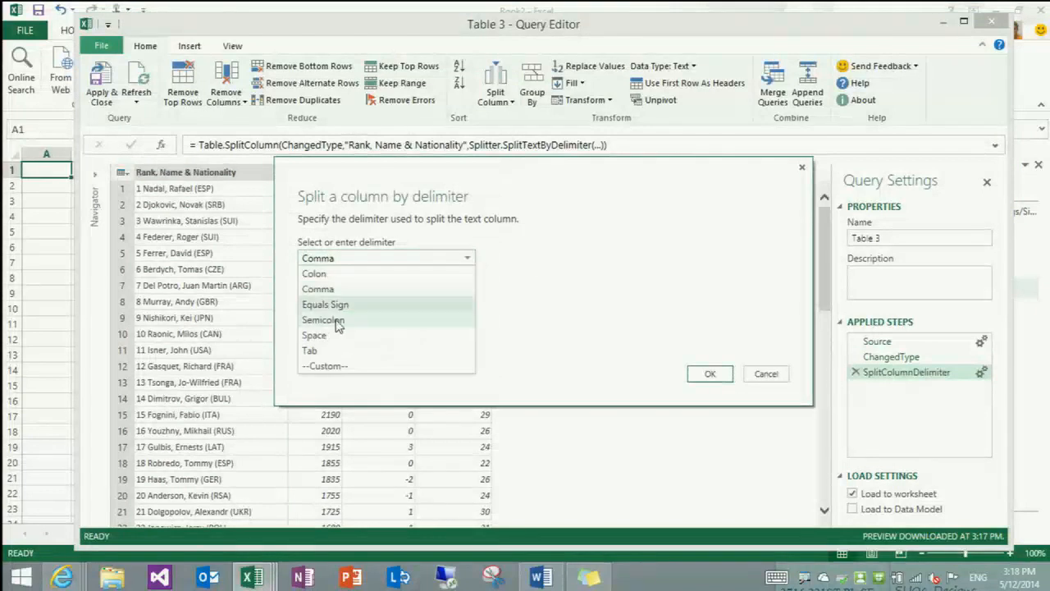
pyautogui.click(335, 335)
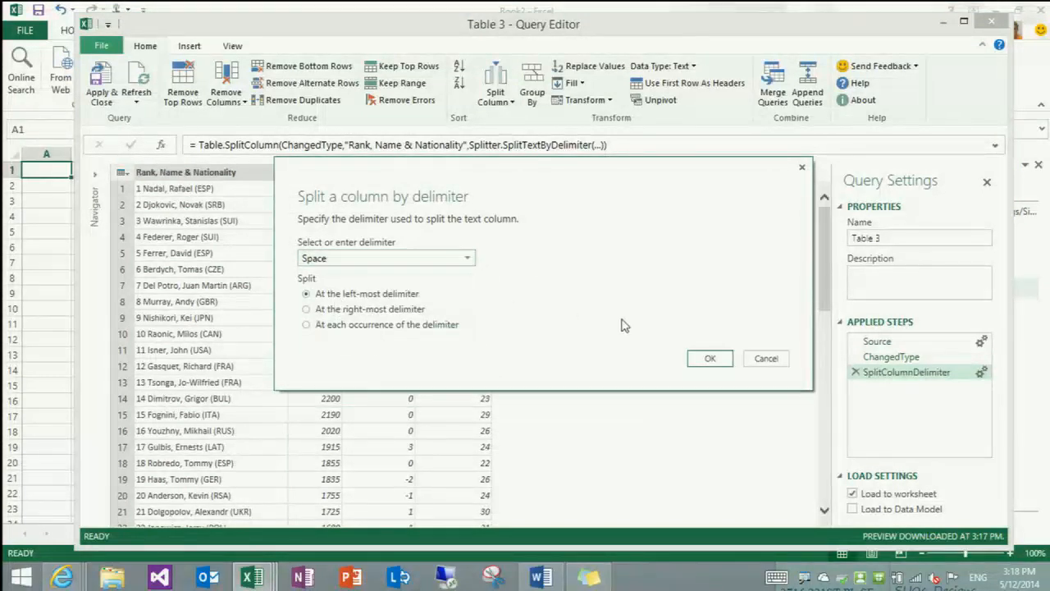
pyautogui.click(709, 358)
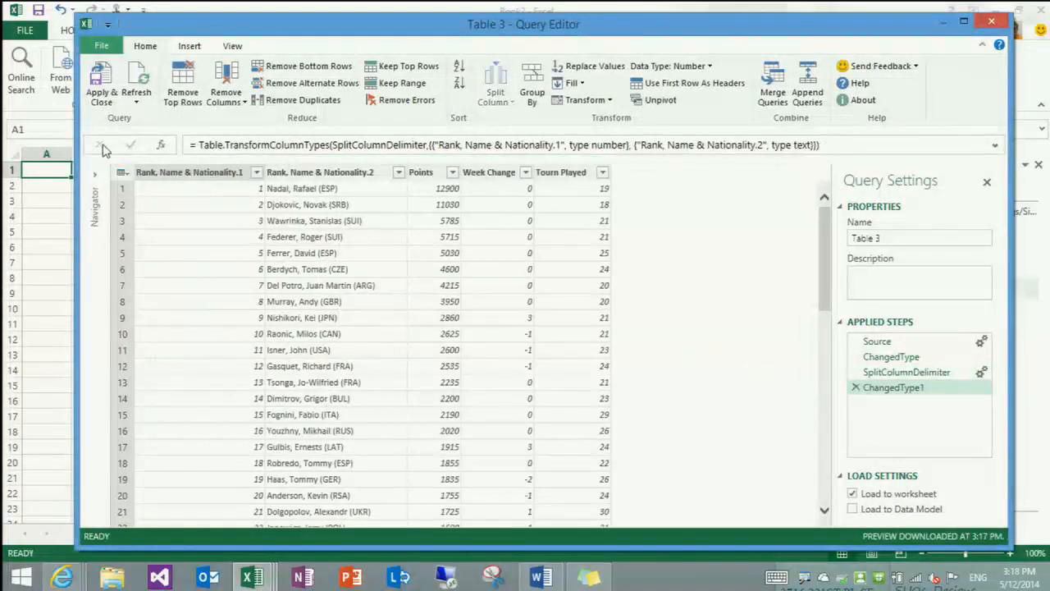
# Split the Rank, Name & Nationality.2 column by the custom delimiter "(" at the right-most delimiter
pyautogui.click(311, 172)
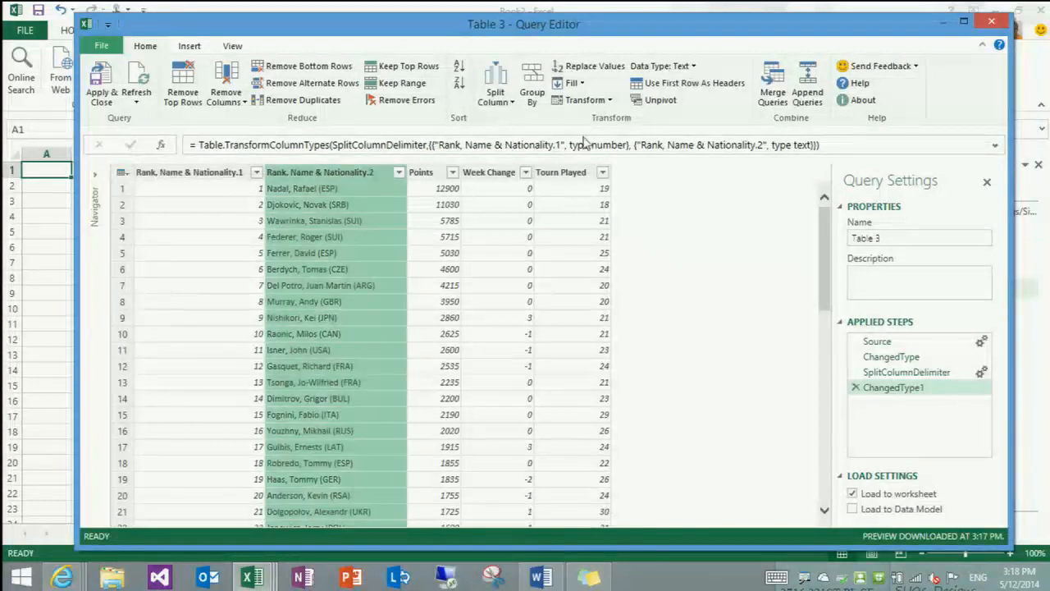
pyautogui.click(500, 99)
pyautogui.click(502, 120)
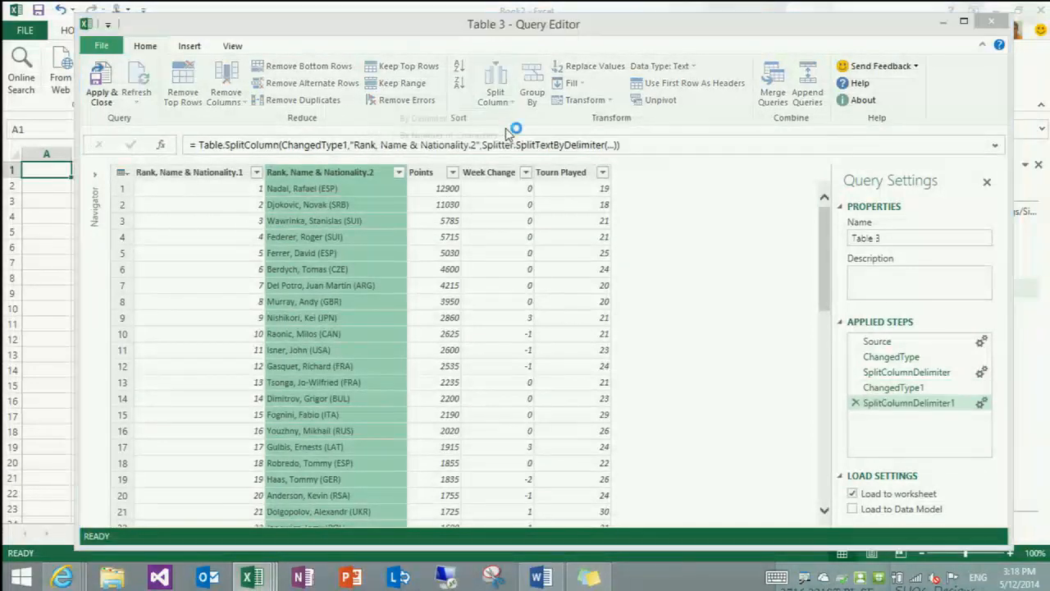
pyautogui.click(350, 257)
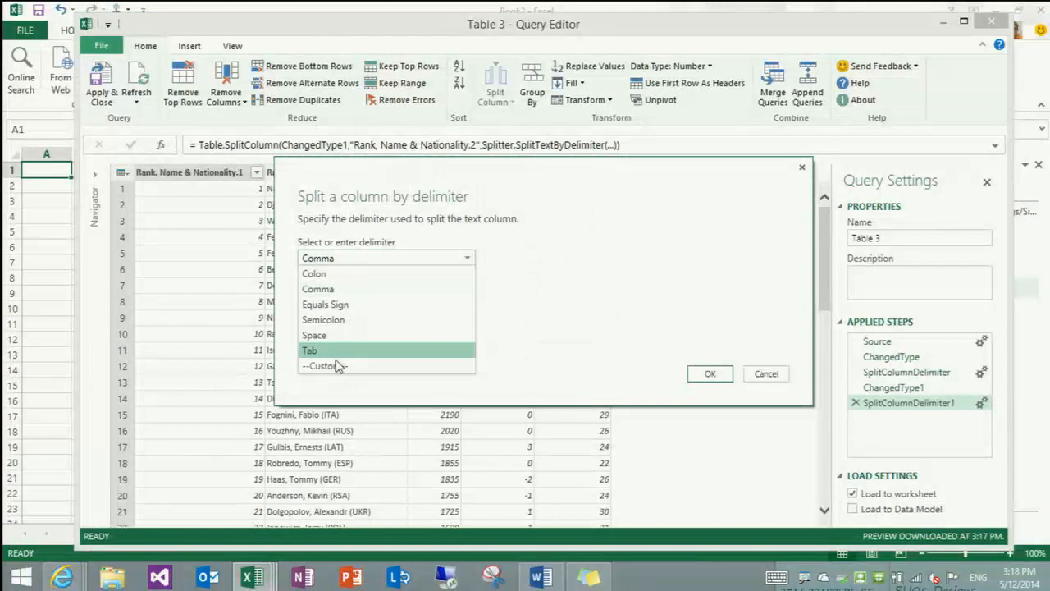
pyautogui.click(336, 366)
pyautogui.write('(')
pyautogui.click(333, 328)
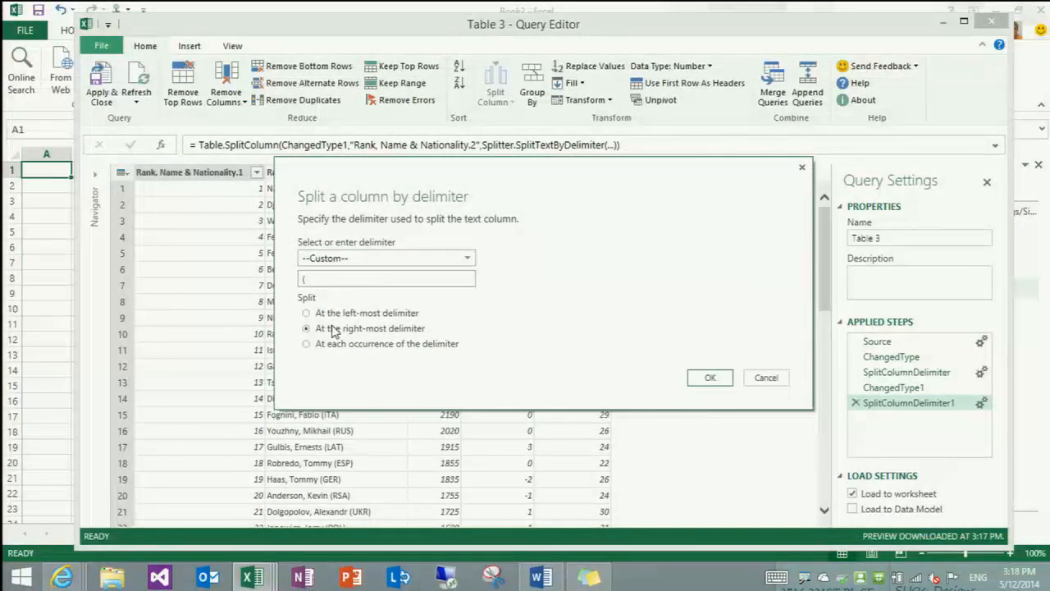
pyautogui.click(709, 378)
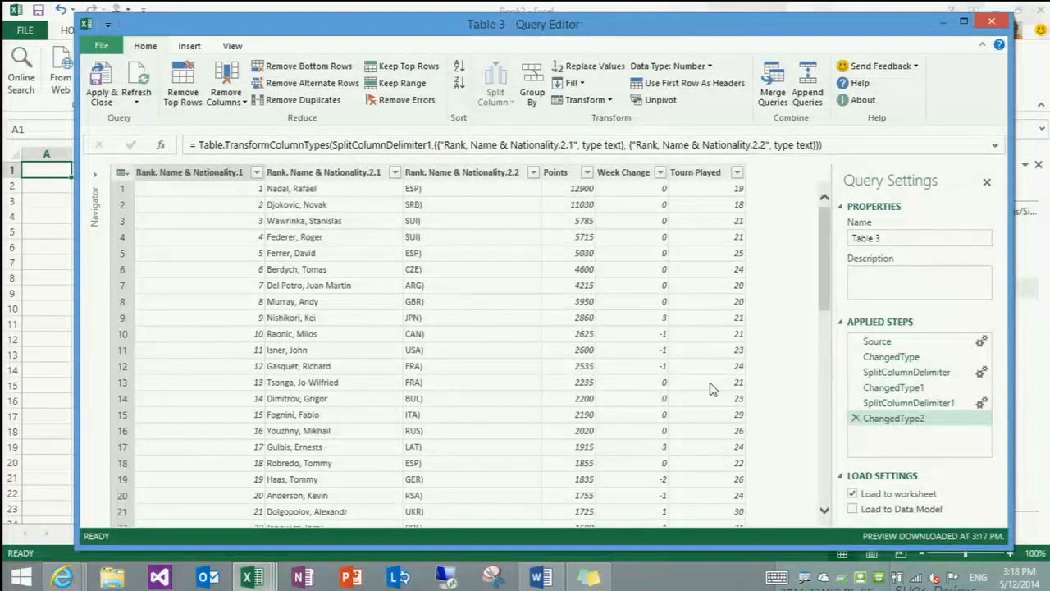
# Replace ")" with nothing in the Rank, Name & Nationality.2.2 column and set its data type to Text
pyautogui.click(456, 173)
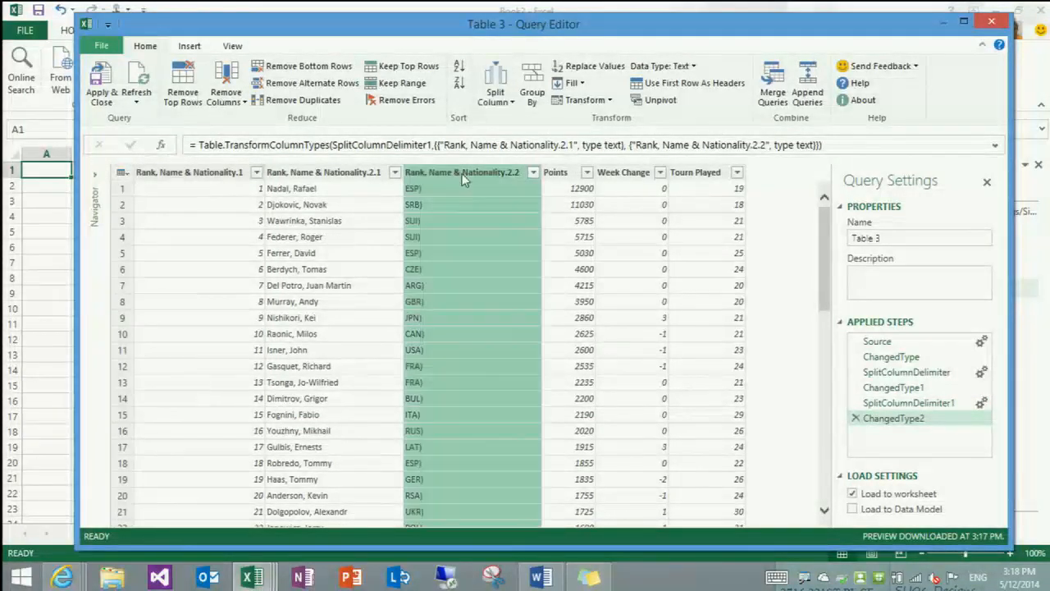
pyautogui.click(584, 65)
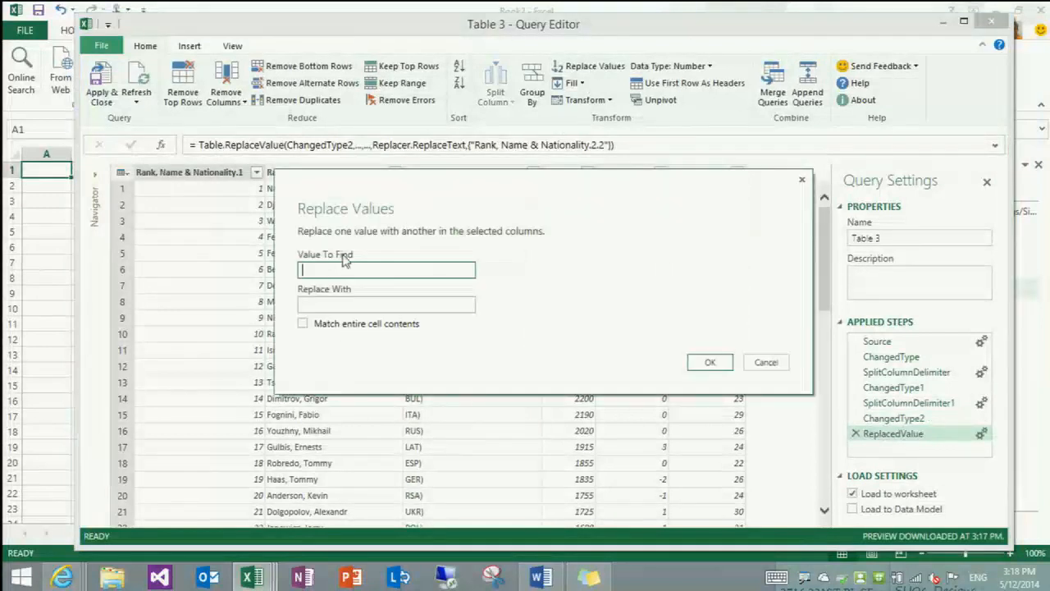
pyautogui.write(')')
pyautogui.click(710, 361)
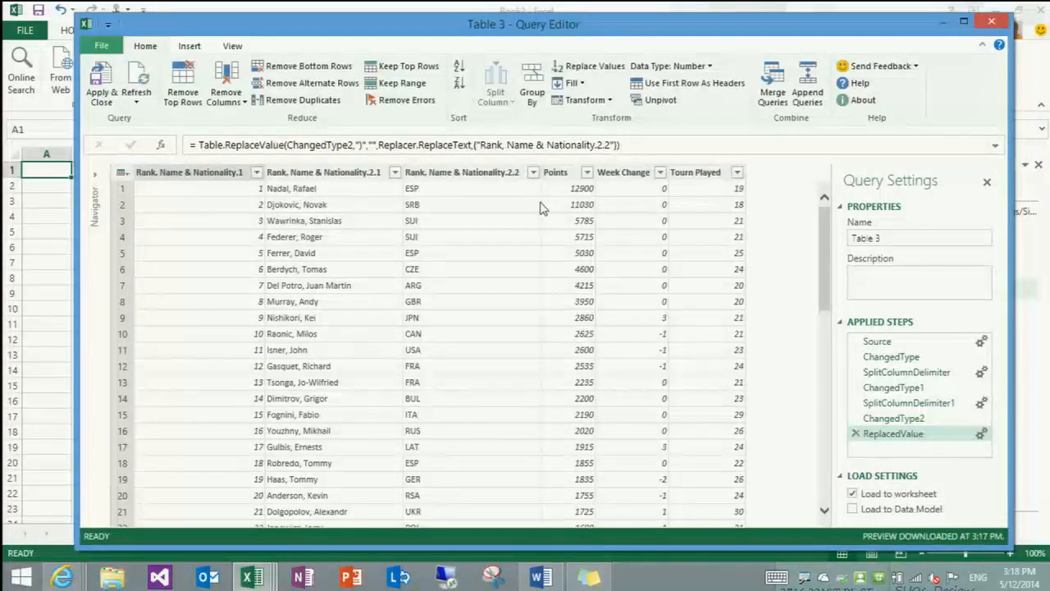
pyautogui.click(510, 174)
pyautogui.click(654, 66)
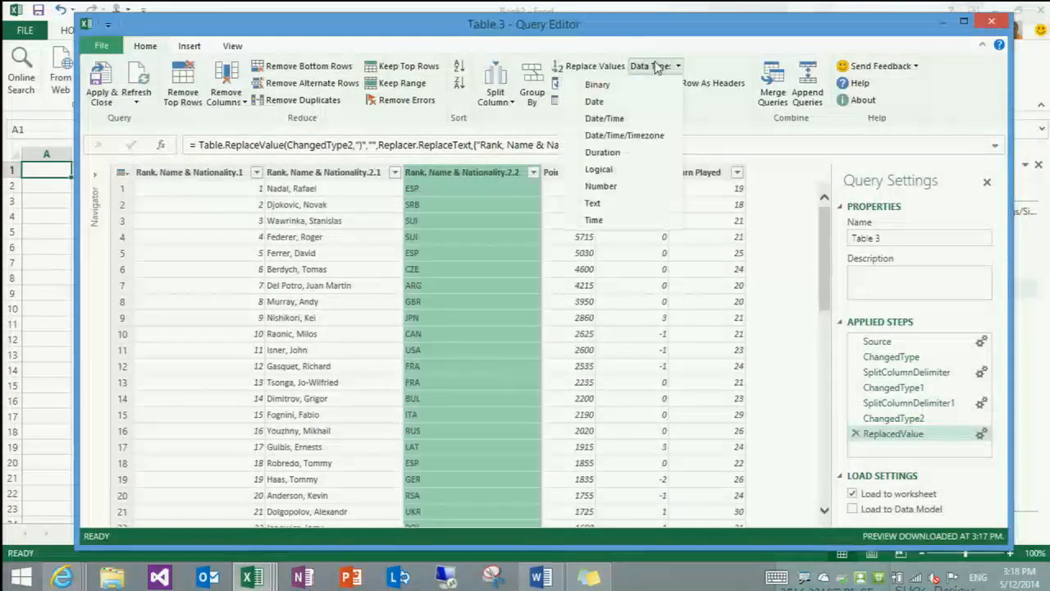
pyautogui.click(617, 205)
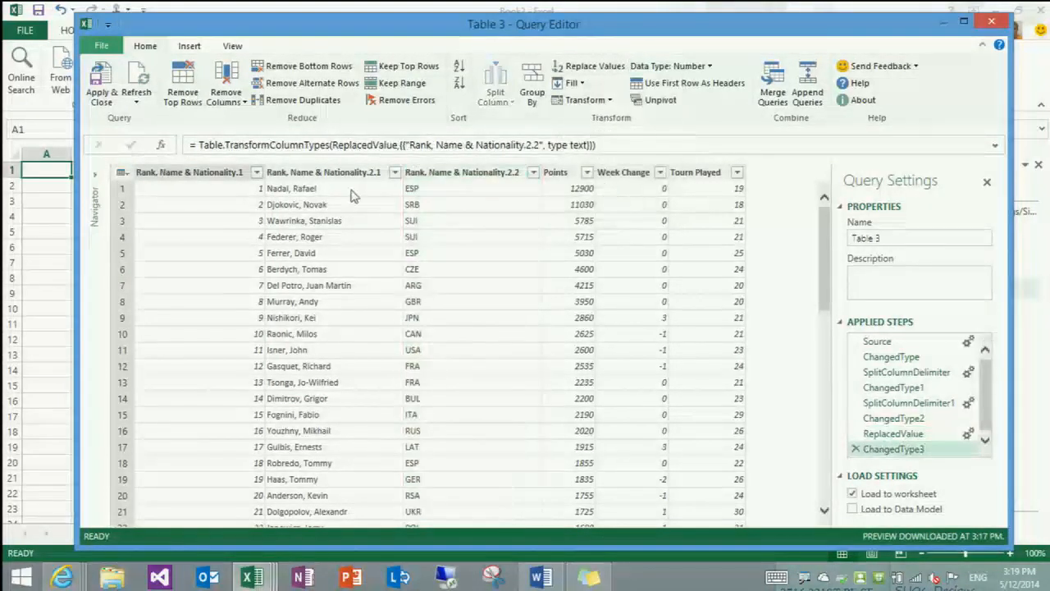
# Rename the three split columns, in order, as Rank, Name and Nationality
pyautogui.doubleClick(239, 172)
pyautogui.write('Rank')
pyautogui.press('Return')
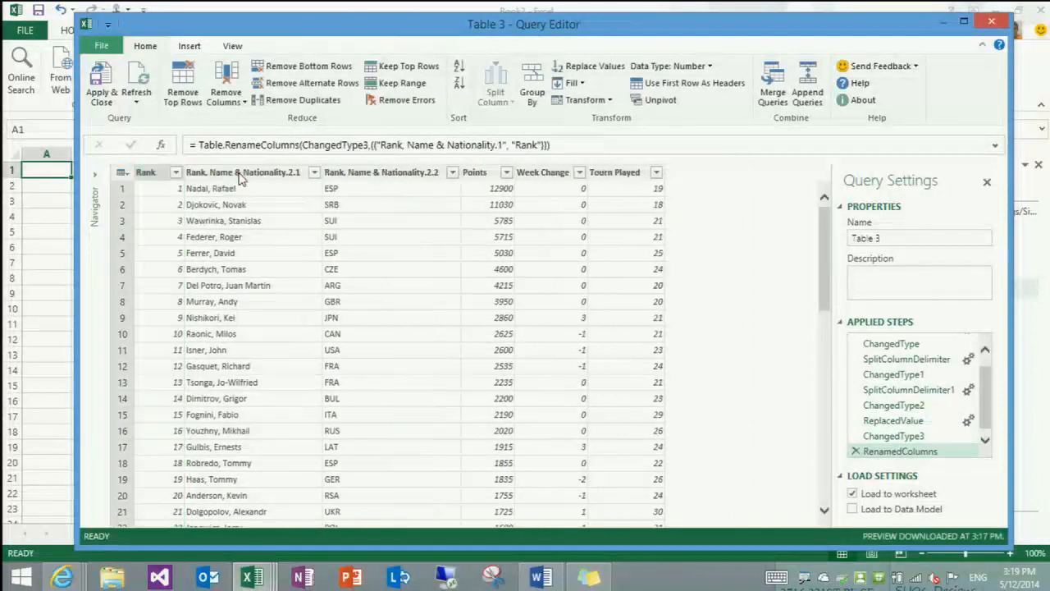
pyautogui.doubleClick(240, 172)
pyautogui.write('Name')
pyautogui.press('Return')
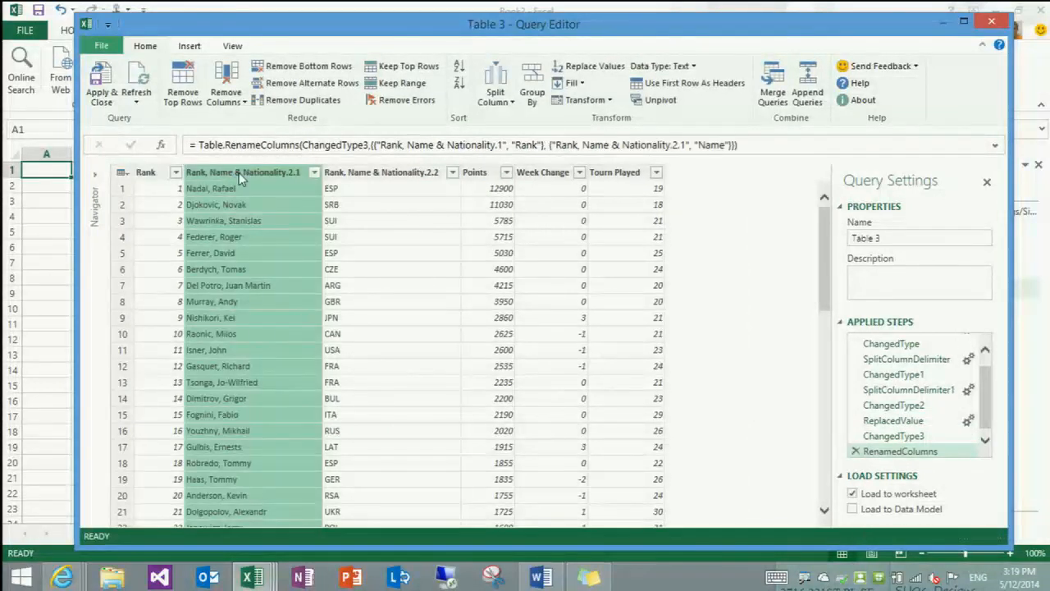
pyautogui.doubleClick(345, 172)
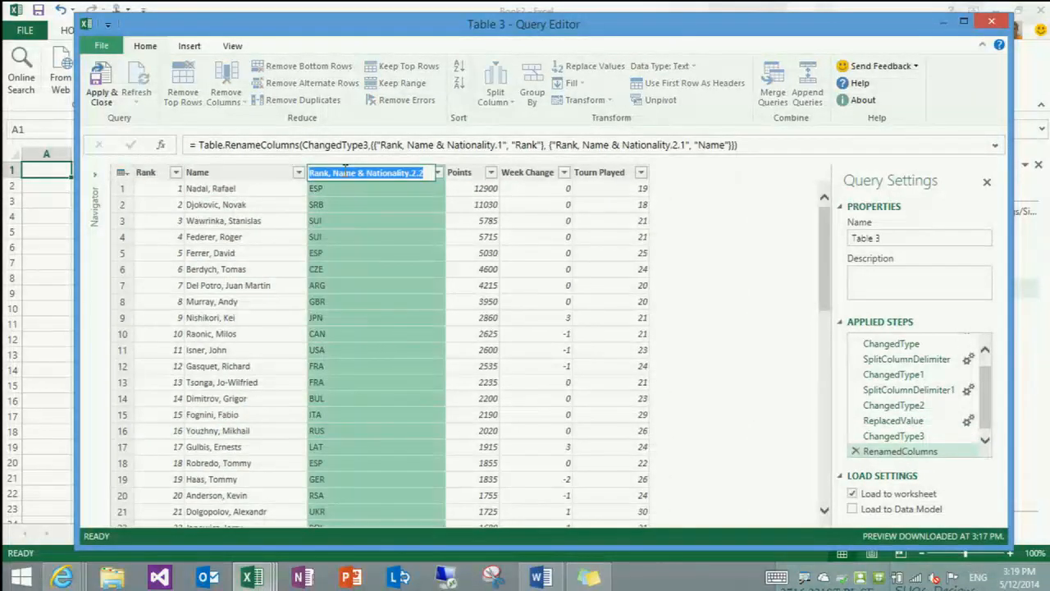
pyautogui.write('Nationality')
pyautogui.press('Return')
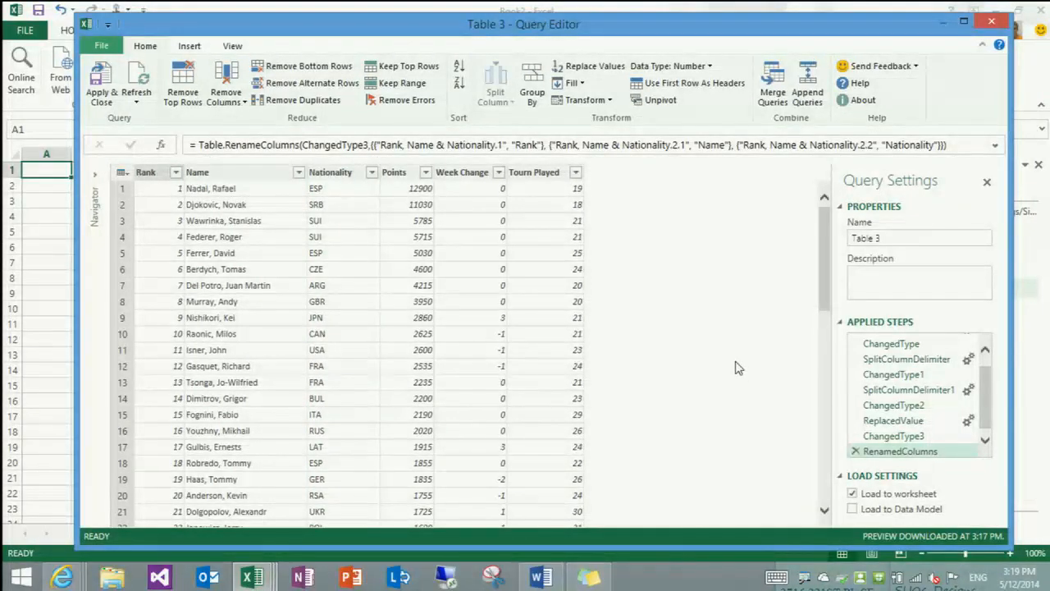
# Apply the query to load the rankings into the worksheet, and insert a Power View report from the table
pyautogui.click(99, 88)
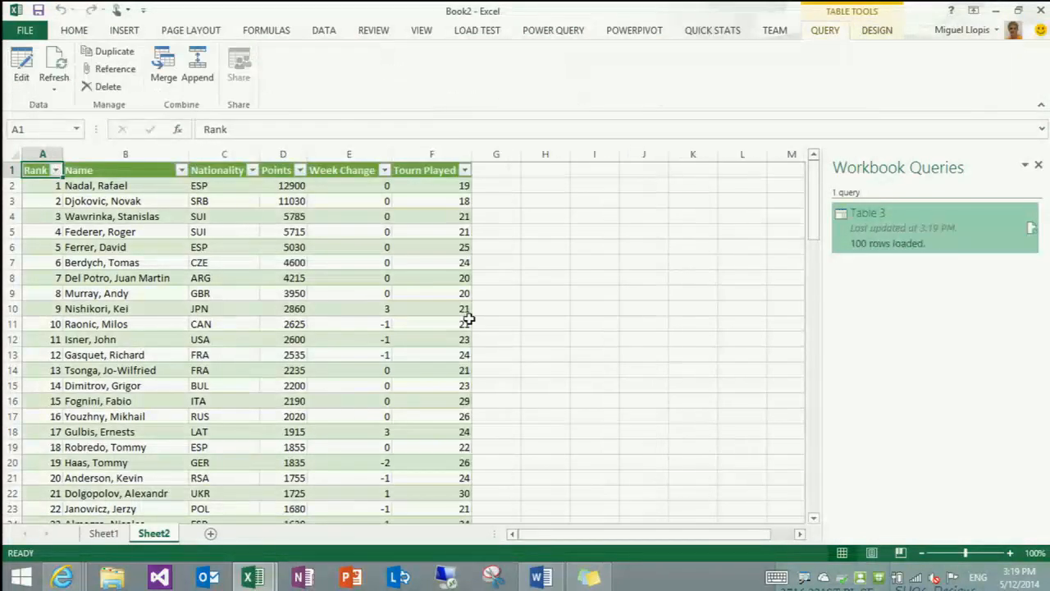
pyautogui.click(125, 30)
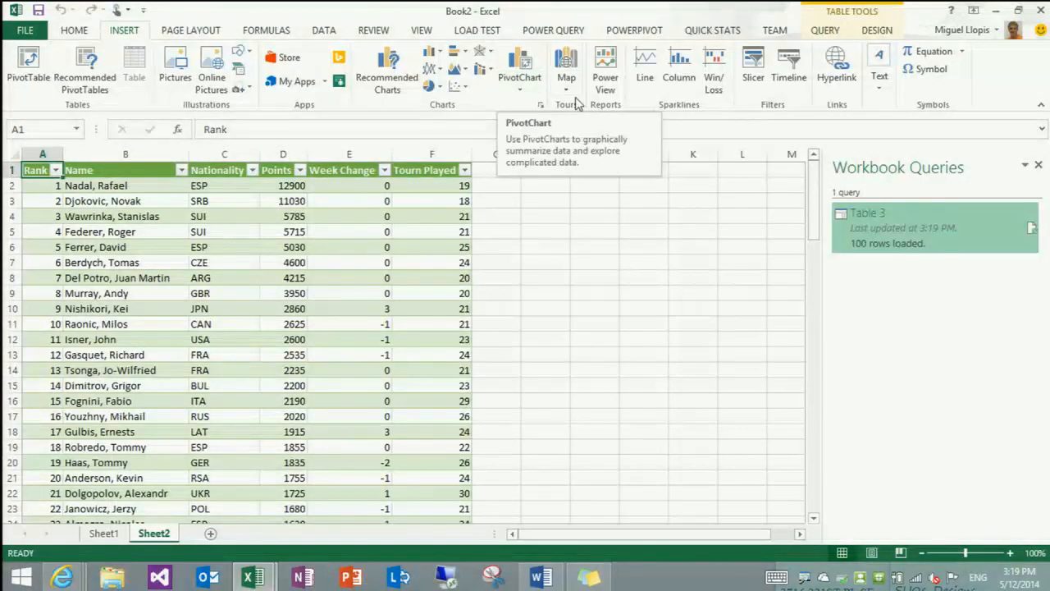
pyautogui.click(605, 78)
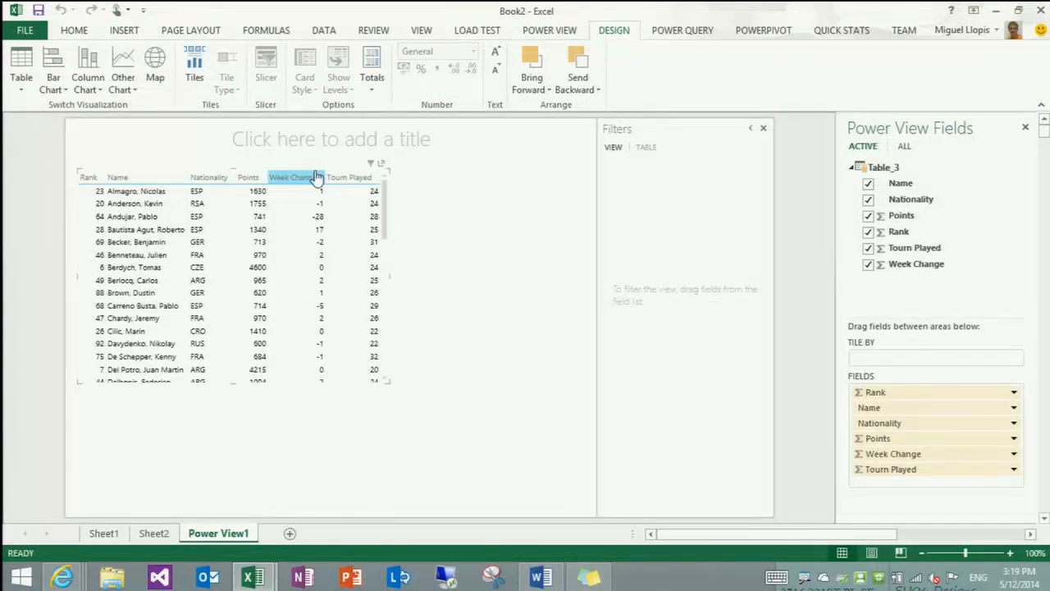
# Place the rankings table along the canvas's right side, extend it up to just below the title, and sort it by Rank ascending
pyautogui.moveTo(307, 178); pyautogui.dragTo(508, 314)
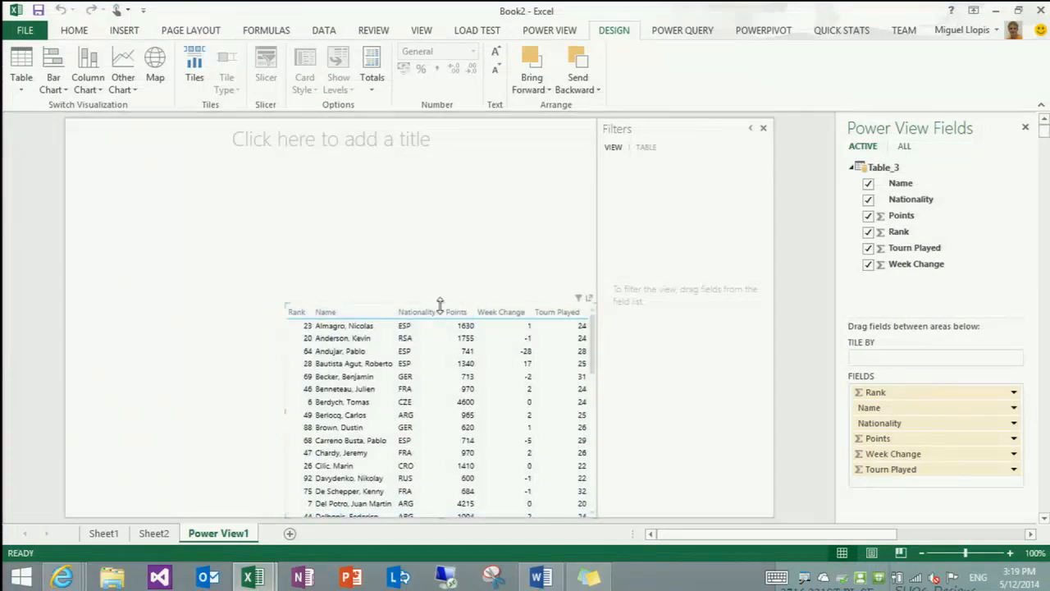
pyautogui.moveTo(441, 305); pyautogui.dragTo(426, 169)
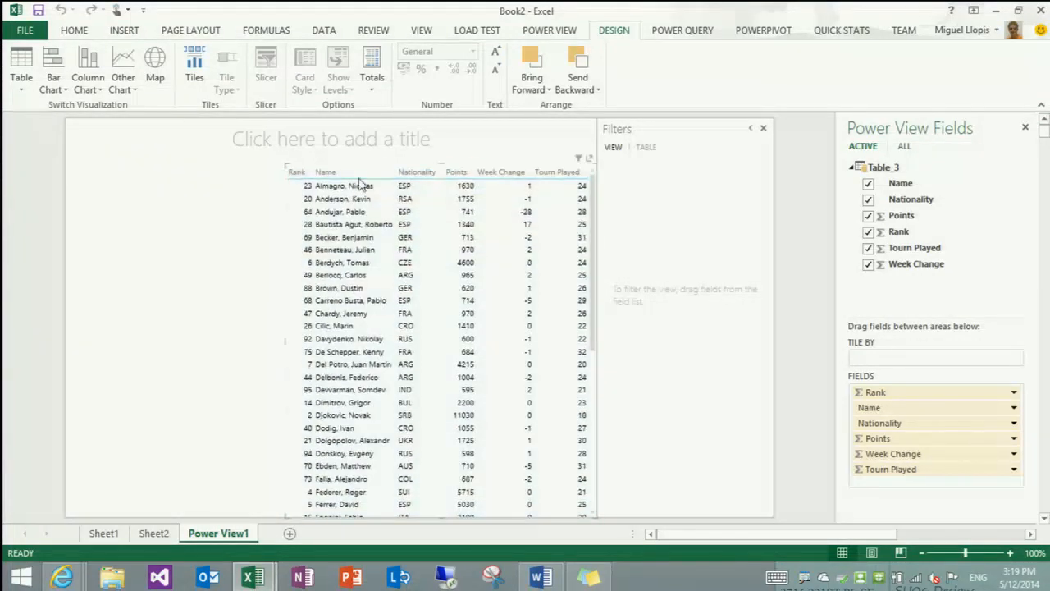
pyautogui.click(296, 173)
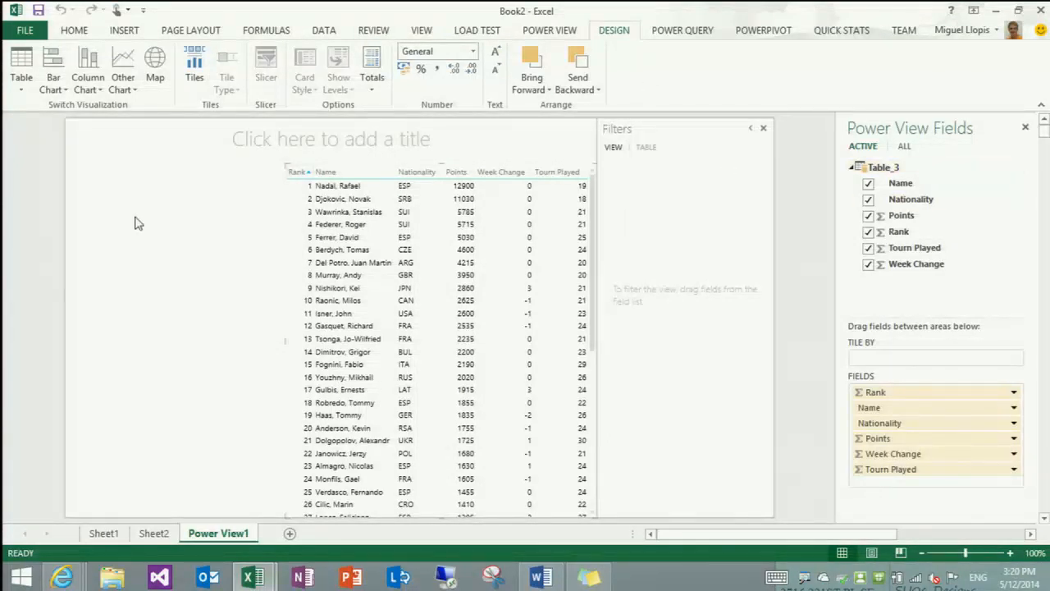
# Create a separate table beside the rankings with Nationality and Rank from Table_3, summarizing Rank as Count (Not Blank)
pyautogui.click(189, 279)
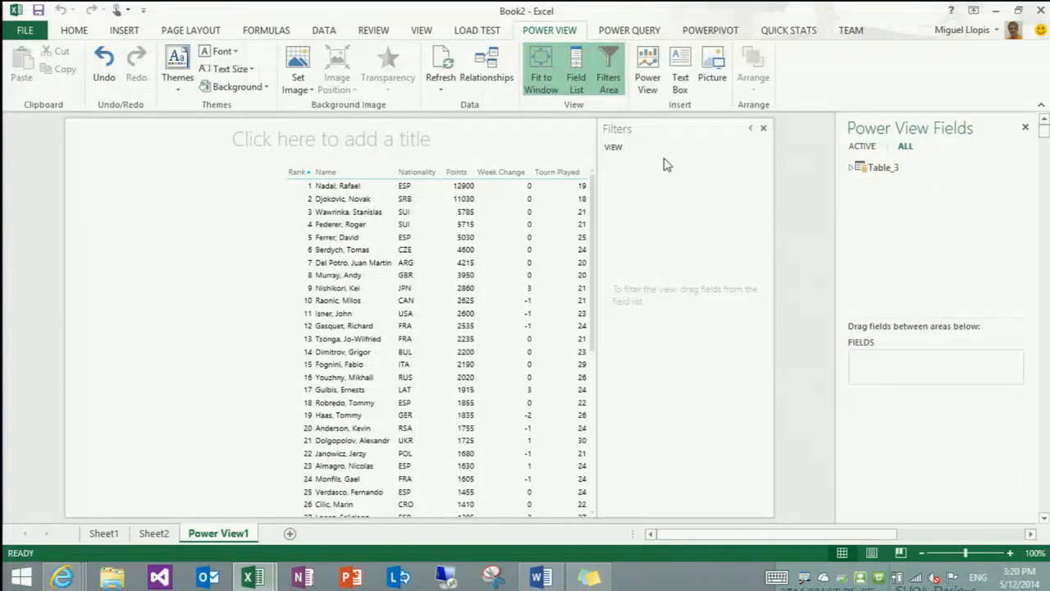
pyautogui.click(852, 168)
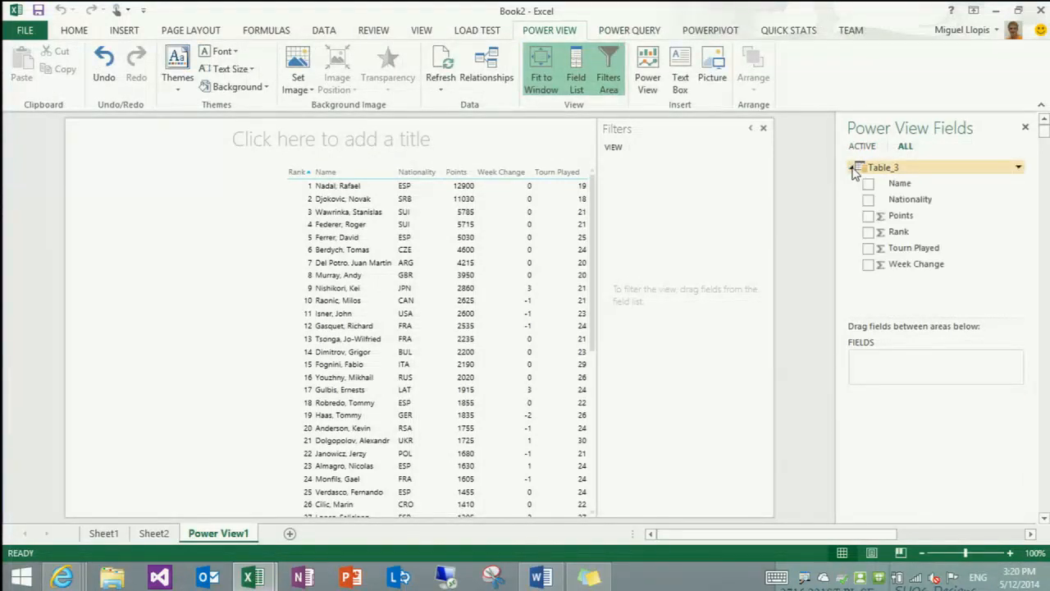
pyautogui.click(868, 200)
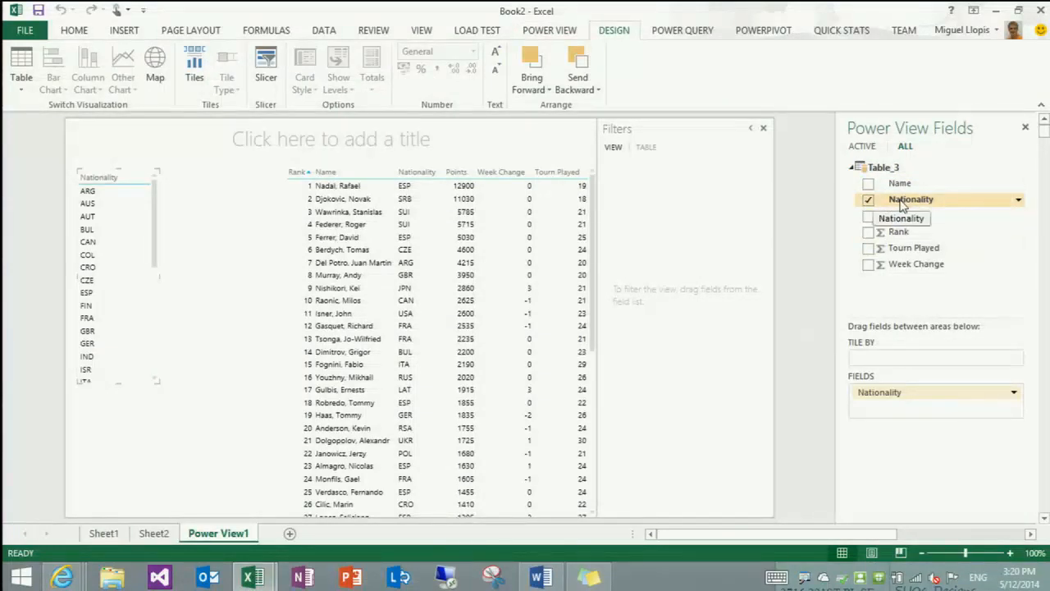
pyautogui.click(868, 231)
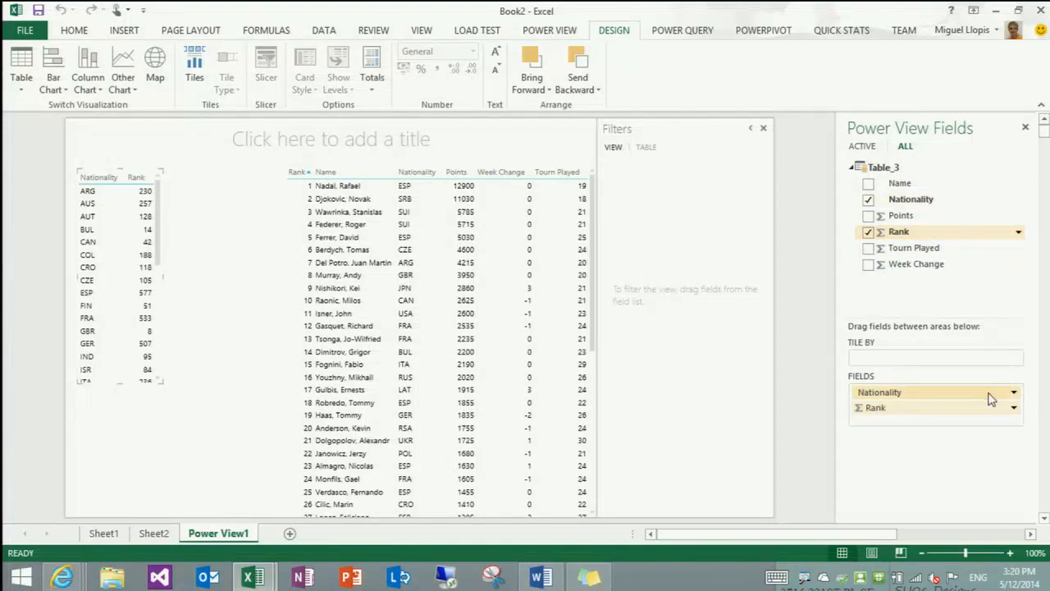
pyautogui.click(1014, 408)
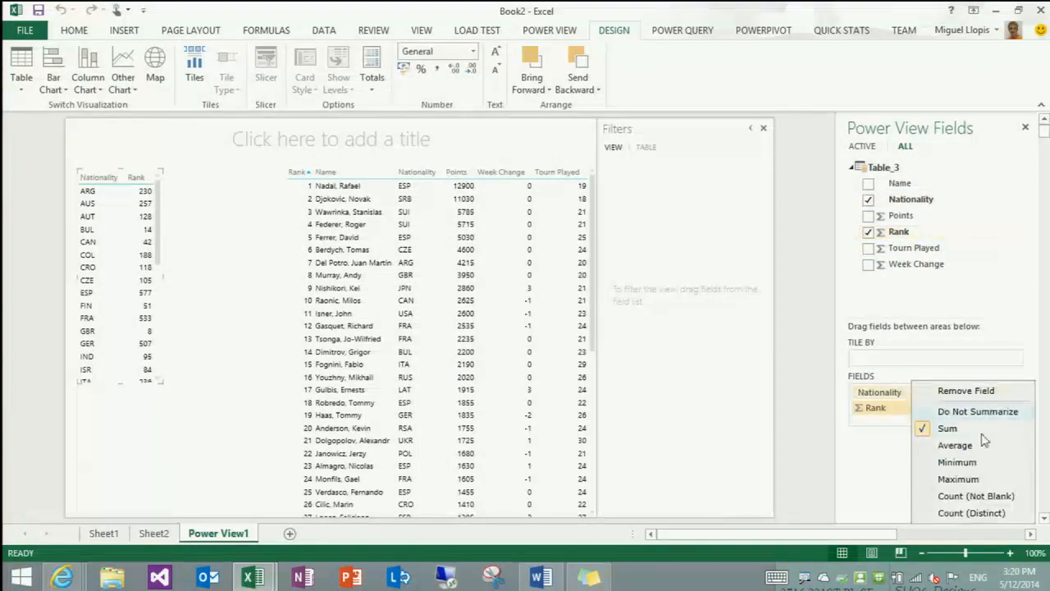
pyautogui.click(969, 499)
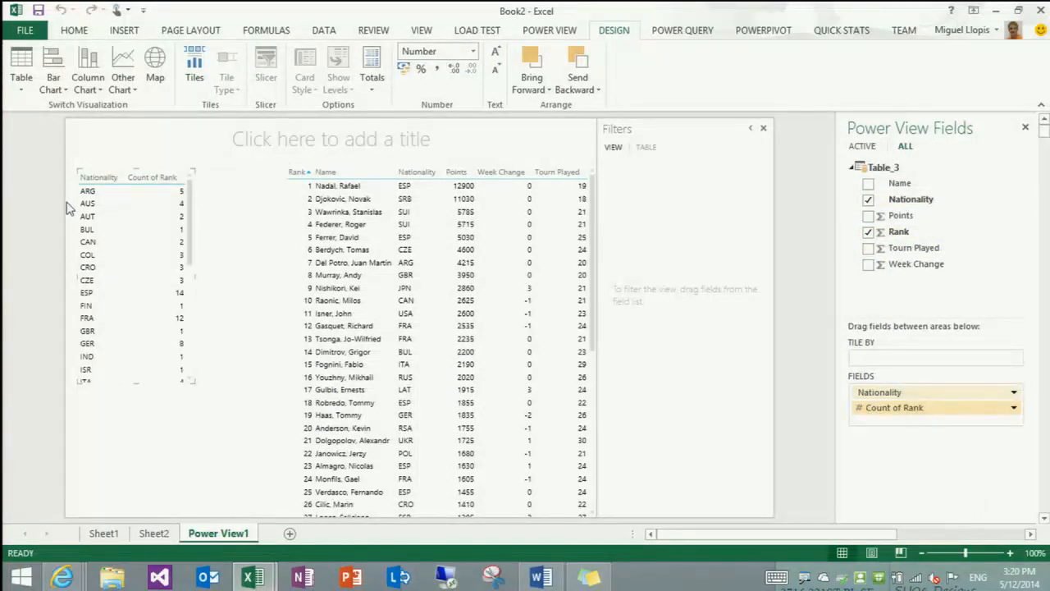
# Convert the nationality table to a bar chart sorted by Count of Rank descending, and widen it almost to the rankings table
pyautogui.click(63, 86)
pyautogui.click(78, 108)
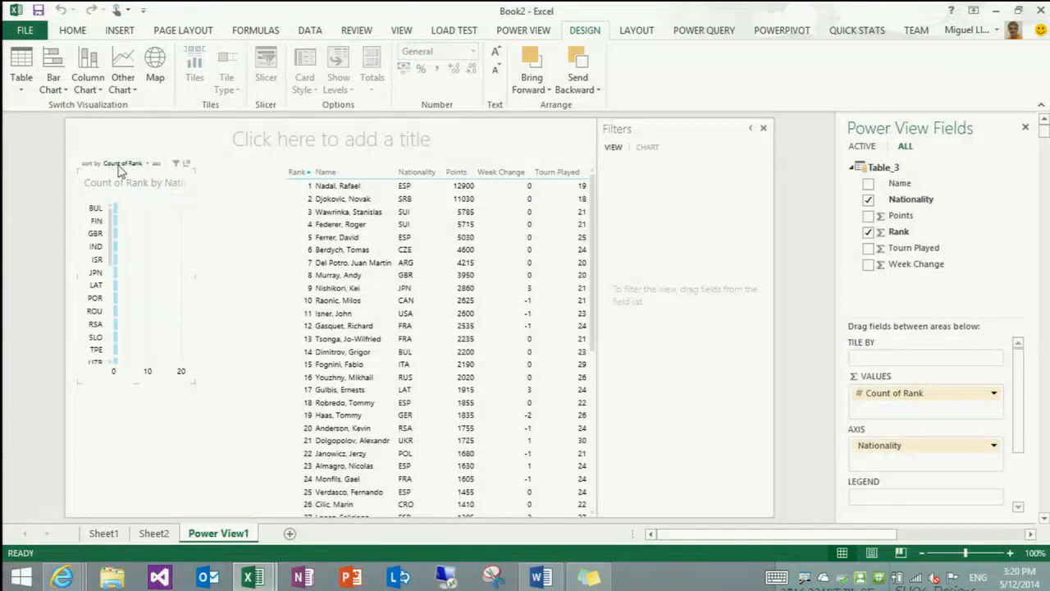
pyautogui.click(156, 164)
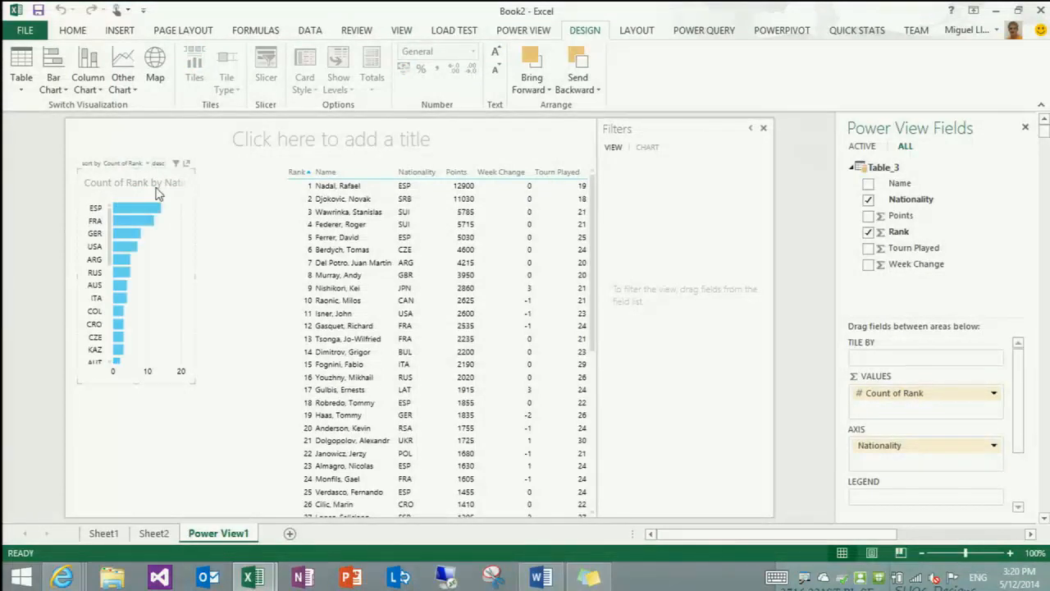
pyautogui.moveTo(194, 275); pyautogui.dragTo(265, 273)
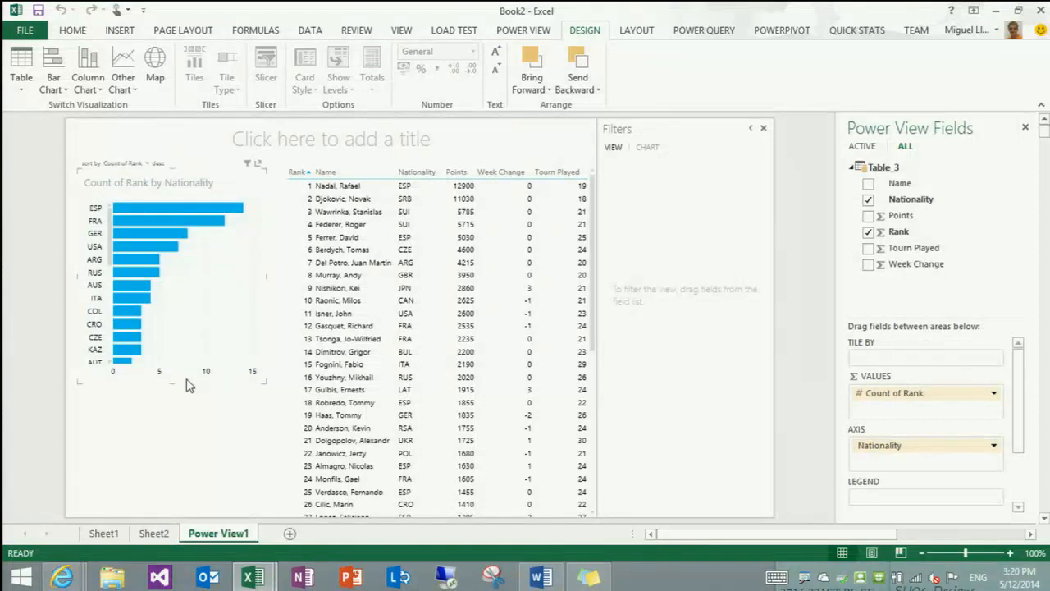
# Shorten the nationality bar chart from below, and create a separate table underneath it with Nationality and Points from Table_3
pyautogui.moveTo(170, 375); pyautogui.dragTo(181, 350)
pyautogui.click(175, 402)
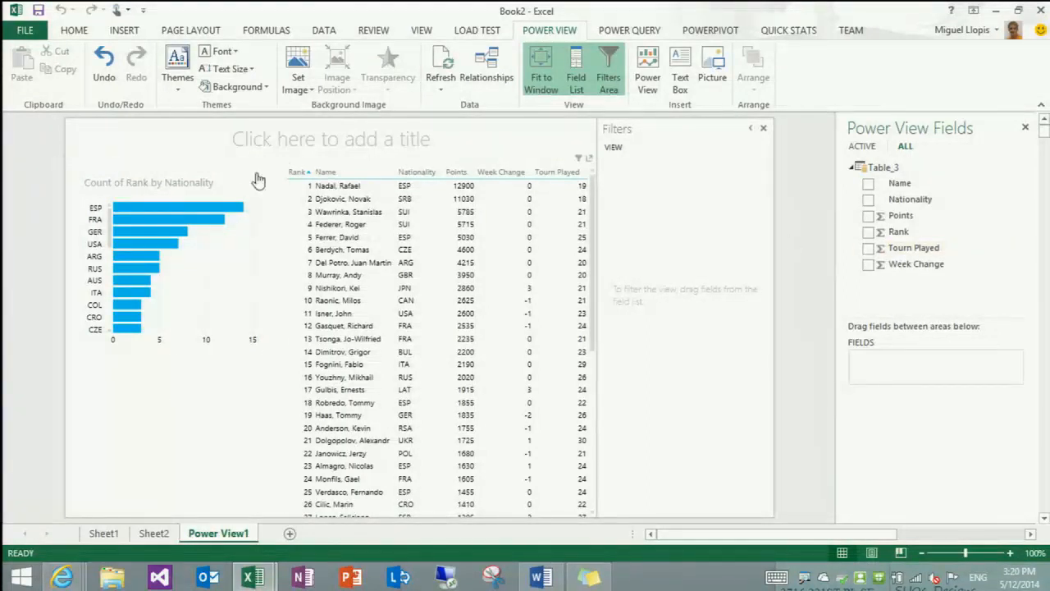
pyautogui.moveTo(227, 210)
pyautogui.click(868, 200)
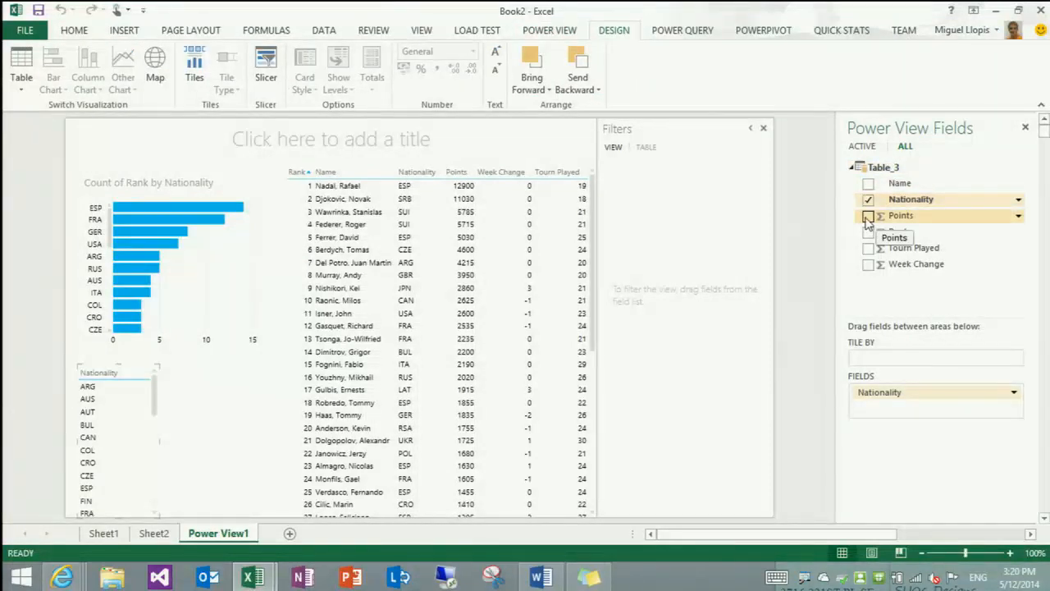
pyautogui.click(868, 216)
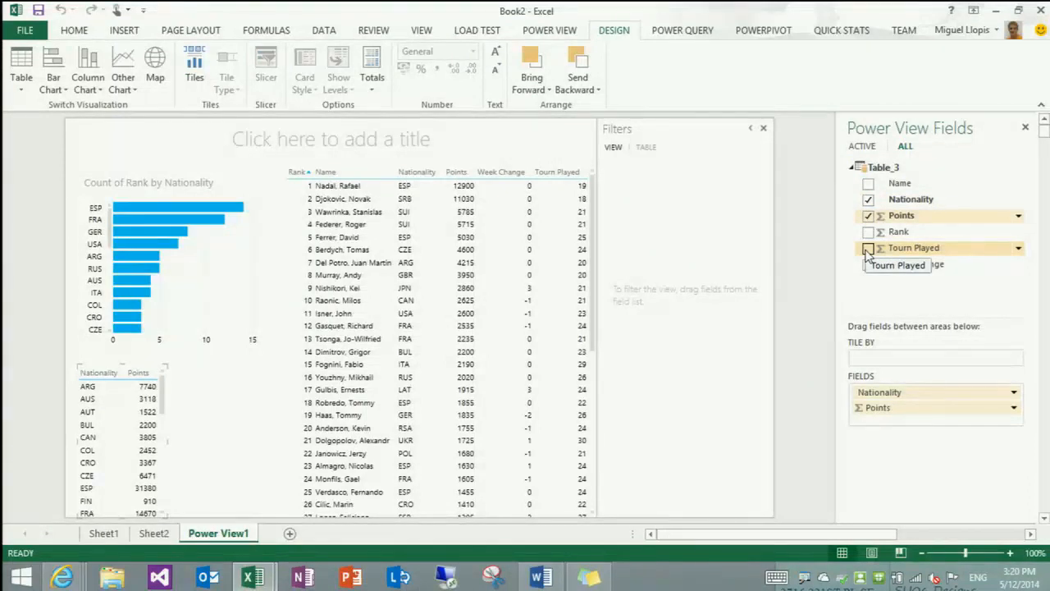
# Convert the Nationality and Points table to a column chart sorted by Points descending, and widen it to the rankings table
pyautogui.click(99, 87)
pyautogui.click(120, 108)
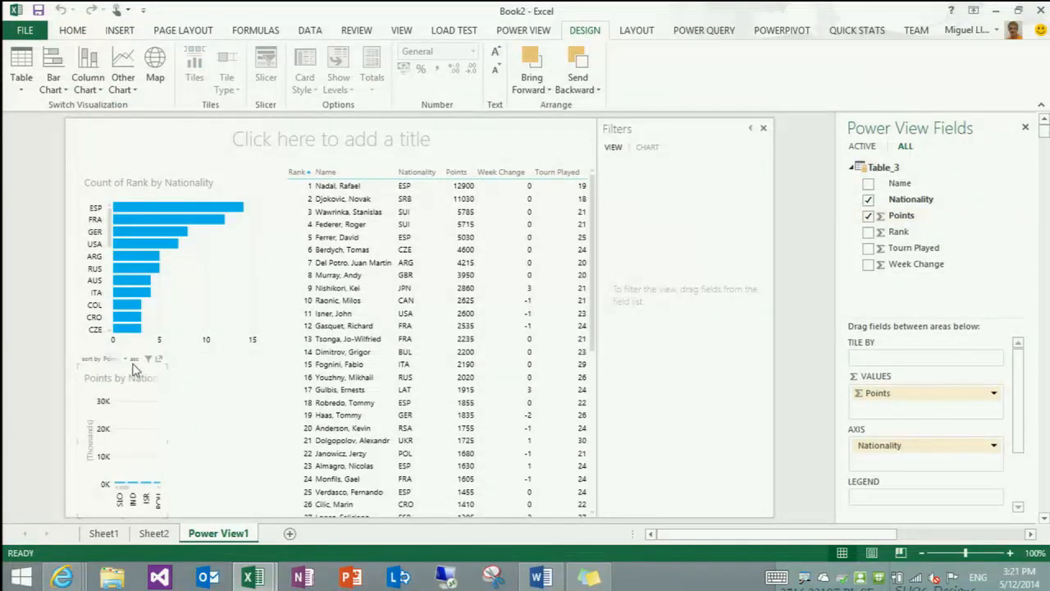
pyautogui.click(134, 359)
pyautogui.moveTo(165, 441); pyautogui.dragTo(287, 441)
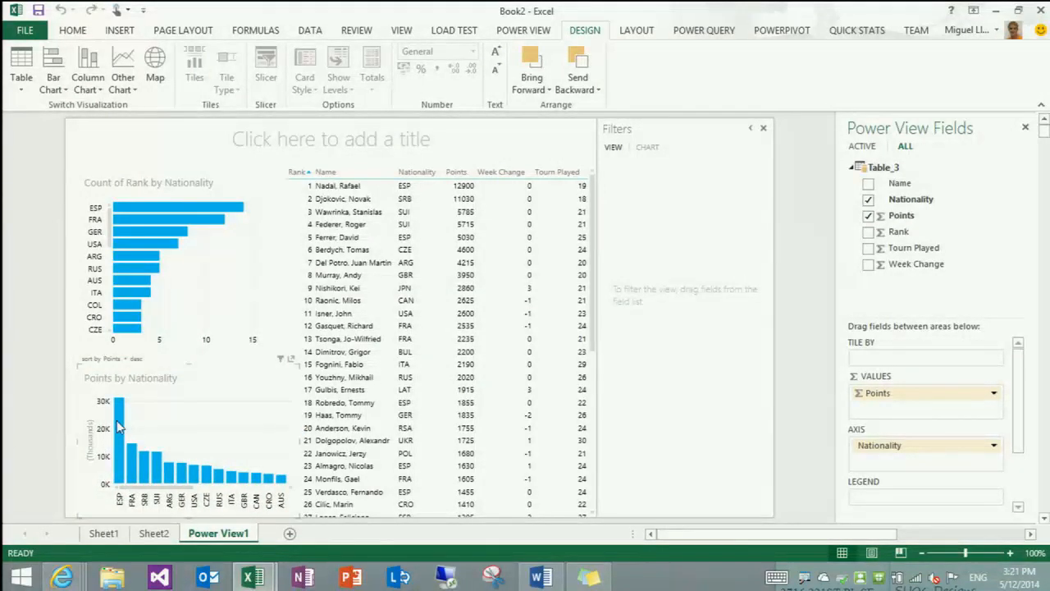
pyautogui.moveTo(133, 474)
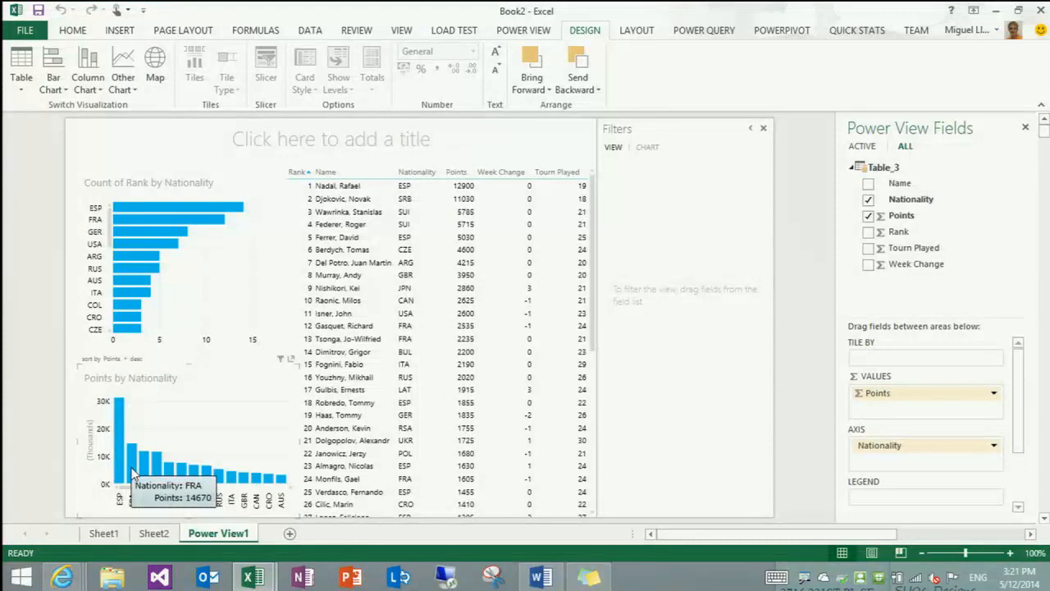
pyautogui.moveTo(232, 484)
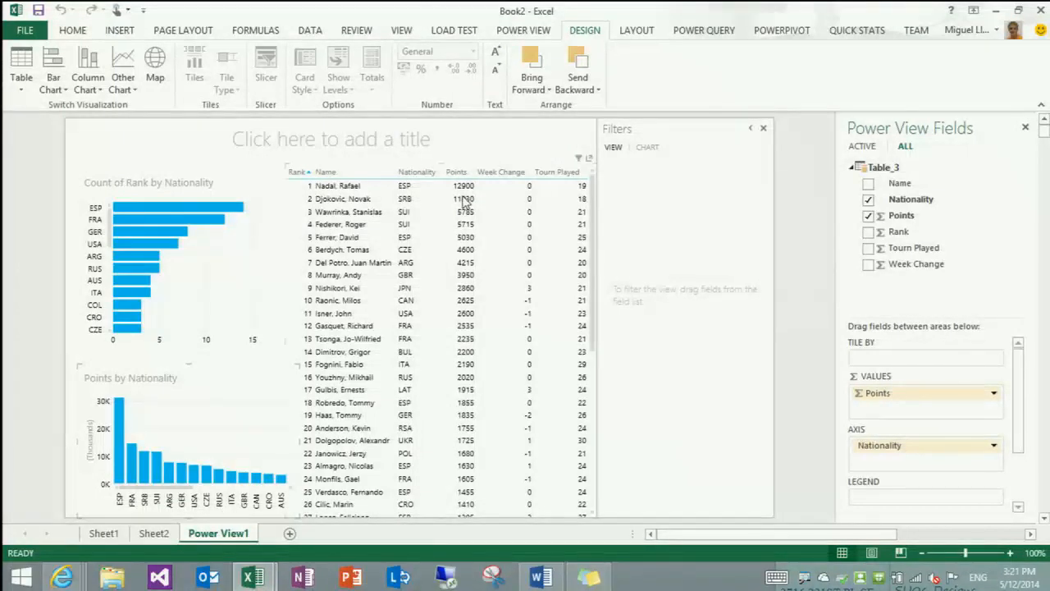
# Add a view-level filter on Name that keeps every player except Nadal, Rafael
pyautogui.moveTo(867, 186); pyautogui.dragTo(666, 224)
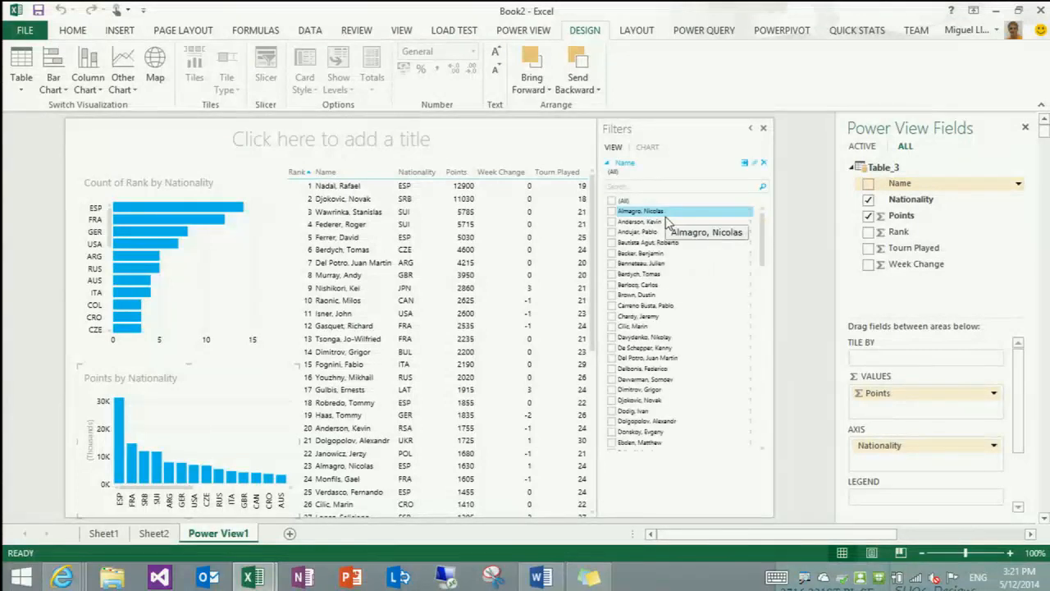
pyautogui.click(628, 187)
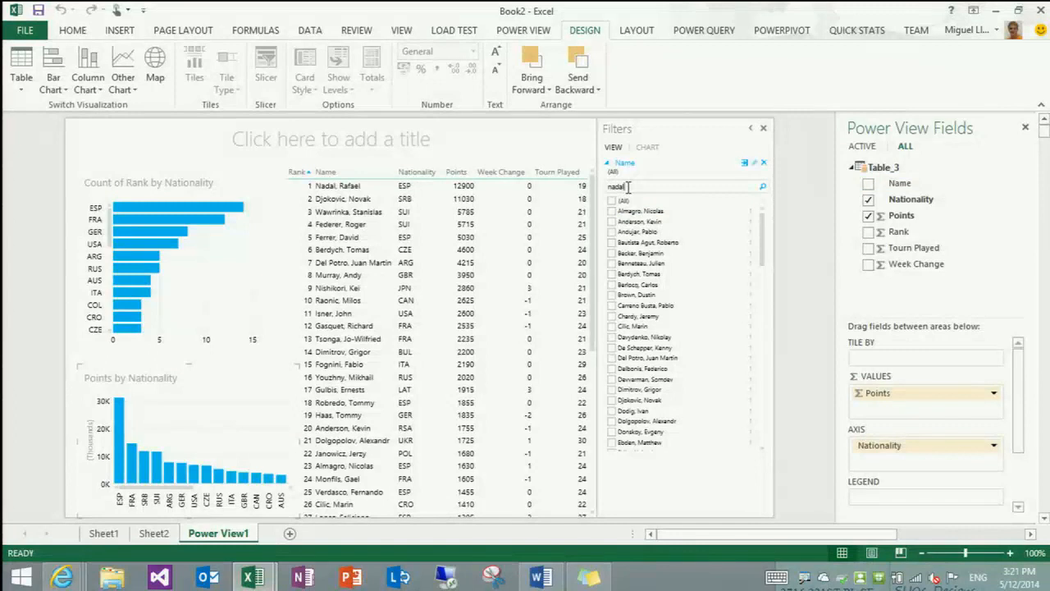
pyautogui.press('Return')
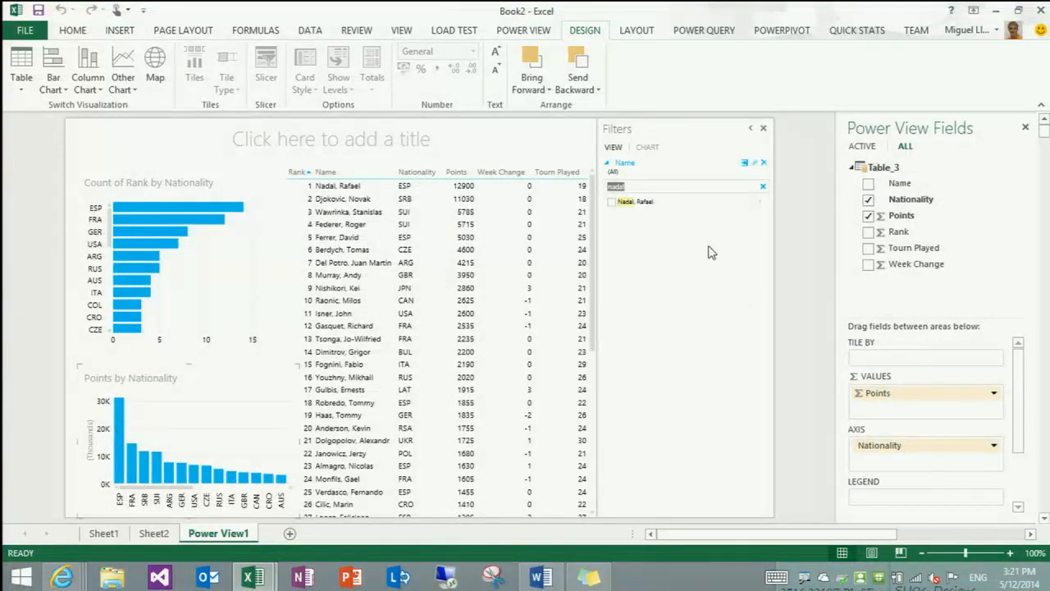
pyautogui.click(762, 186)
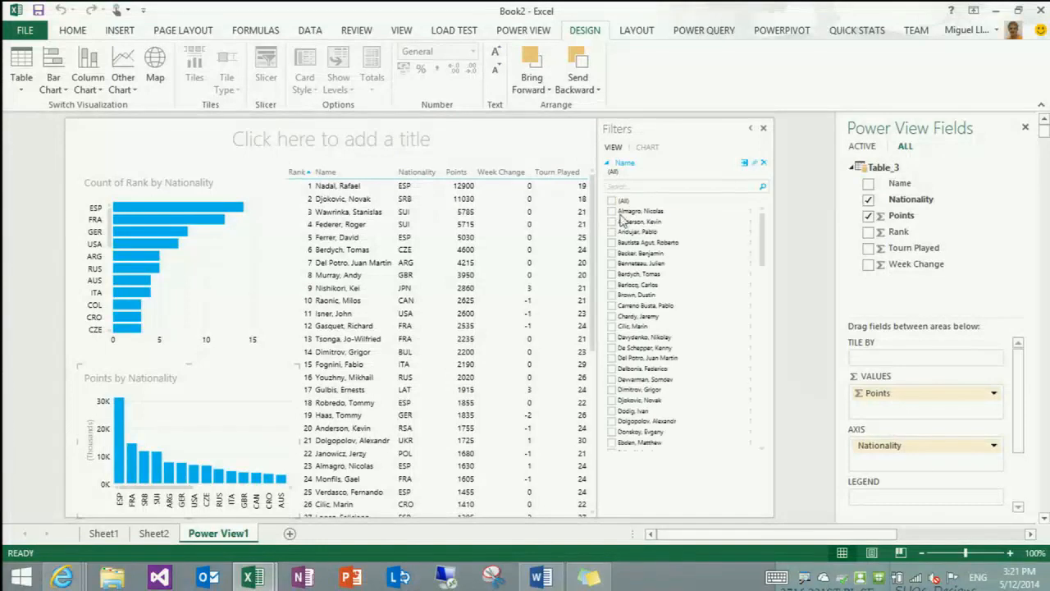
pyautogui.click(611, 200)
pyautogui.click(619, 187)
pyautogui.write('nadal')
pyautogui.click(611, 204)
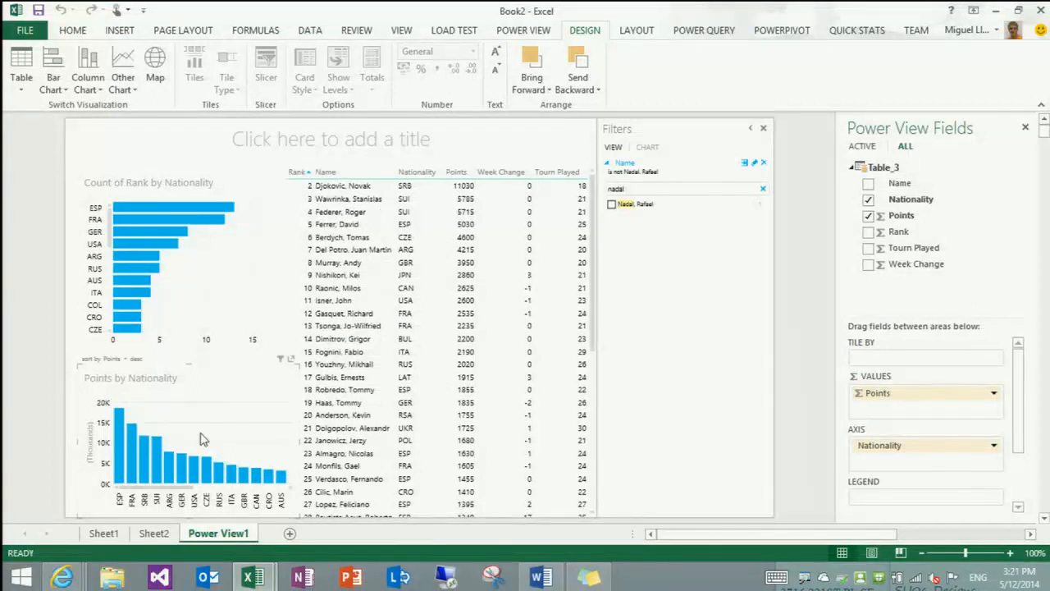
pyautogui.moveTo(121, 428)
pyautogui.moveTo(193, 481)
pyautogui.click(817, 326)
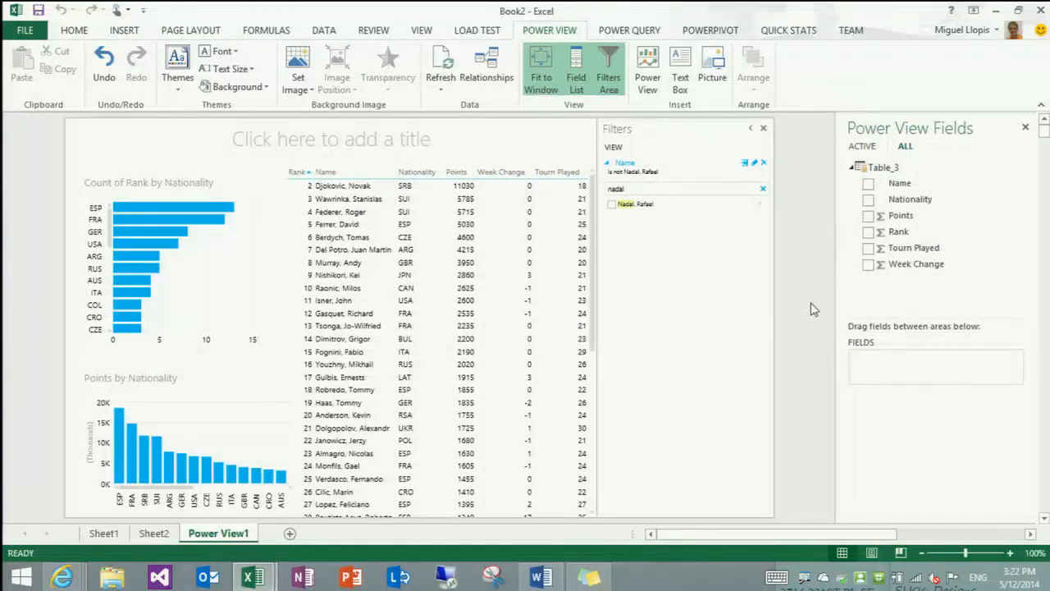
# Start another Excel 2013 window with a blank workbook and bring up its Power Query commands
pyautogui.rightClick(246, 579)
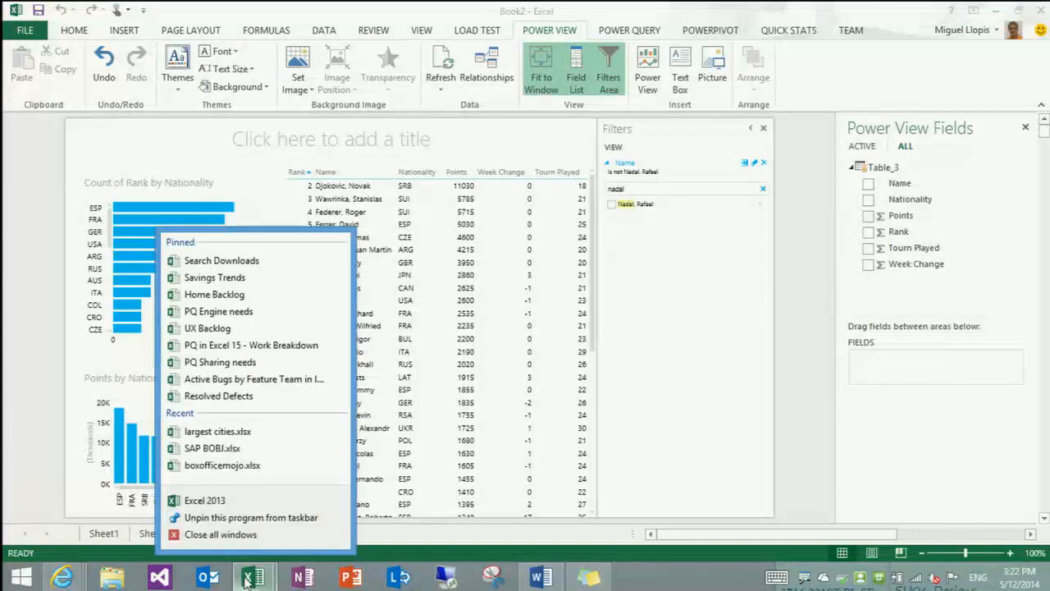
pyautogui.click(265, 500)
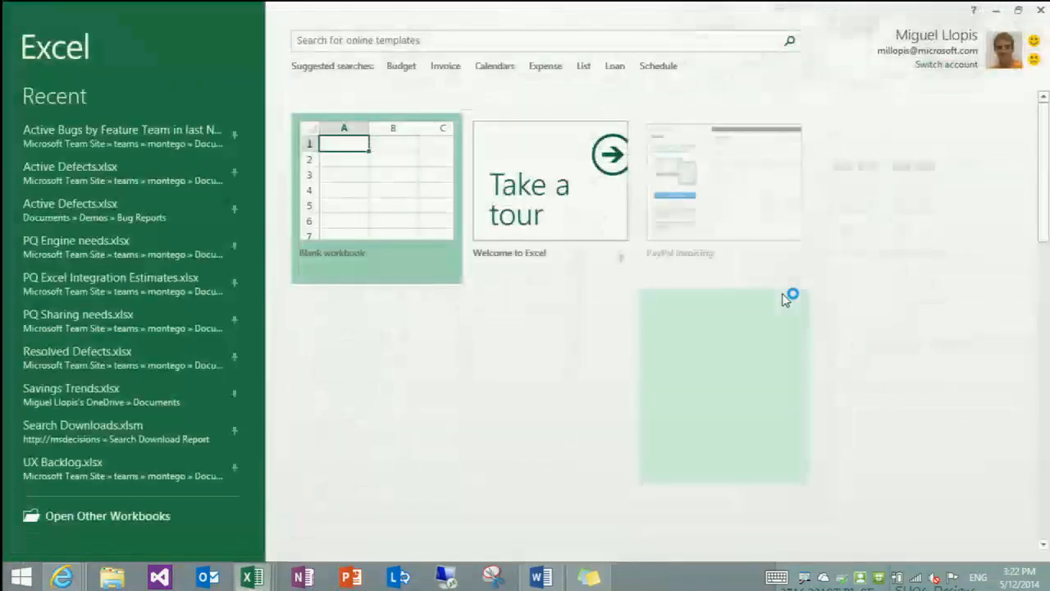
pyautogui.click(366, 178)
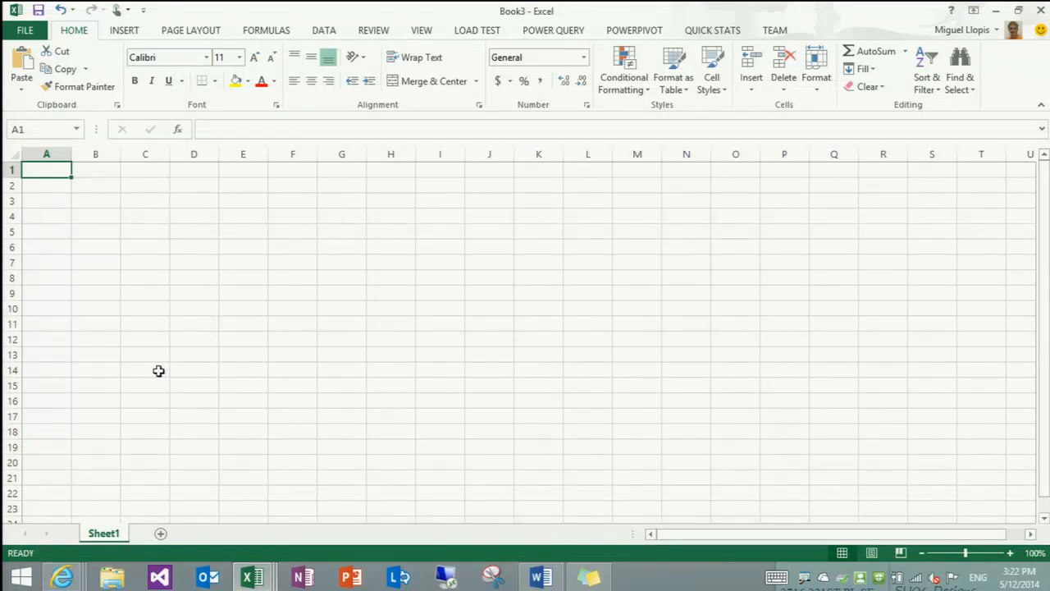
pyautogui.click(532, 33)
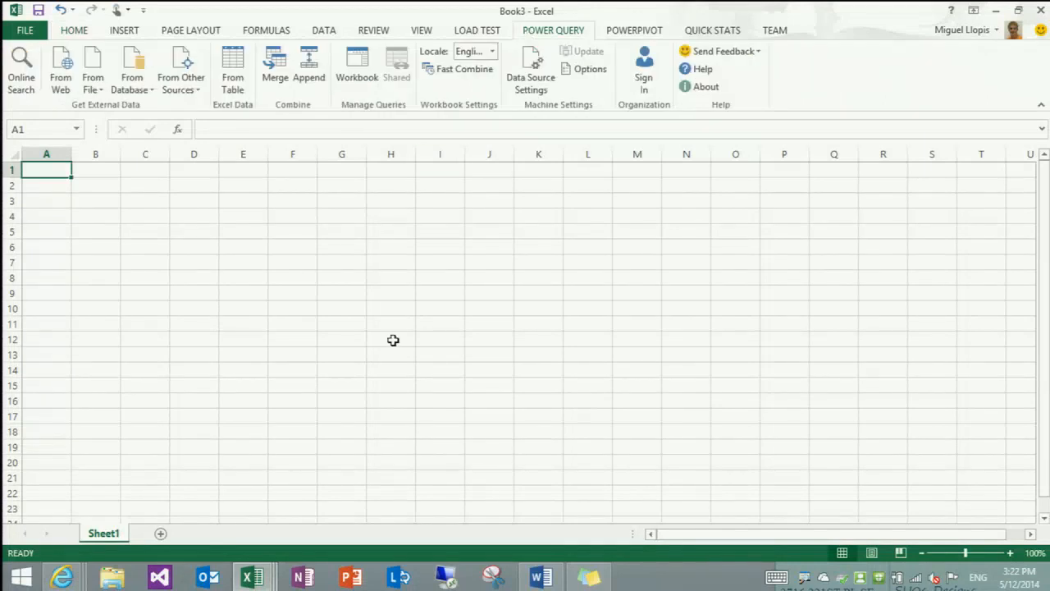
# Switch to the Gapminder Data page in Internet Explorer and copy the download link for Body Mass Index (BMI), women, Kg/m2
pyautogui.moveTo(63, 577)
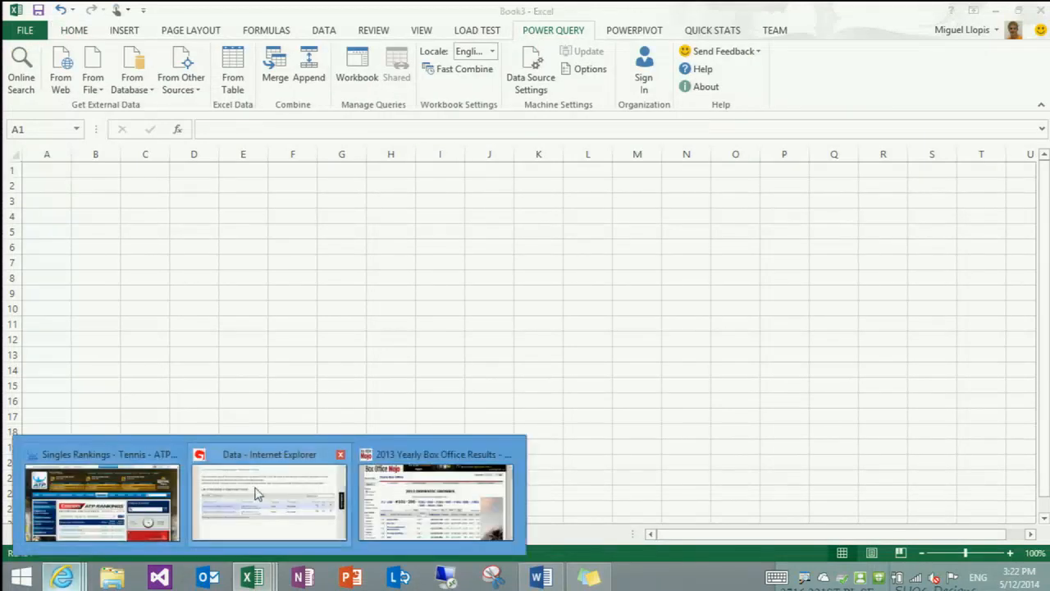
pyautogui.click(238, 492)
pyautogui.scroll(3, 279, 451)
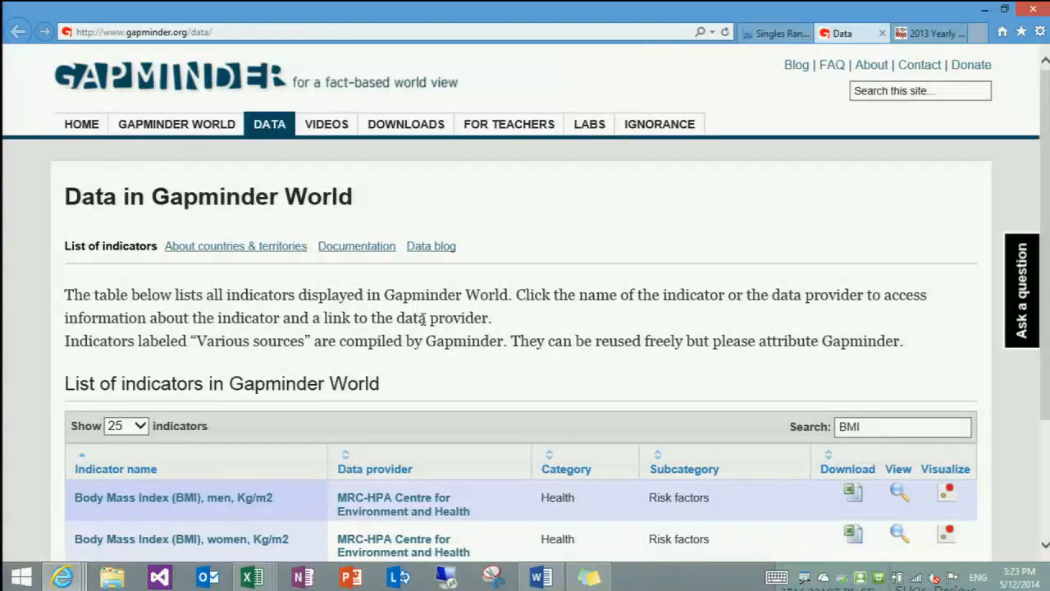
pyautogui.scroll(-1, 422, 318)
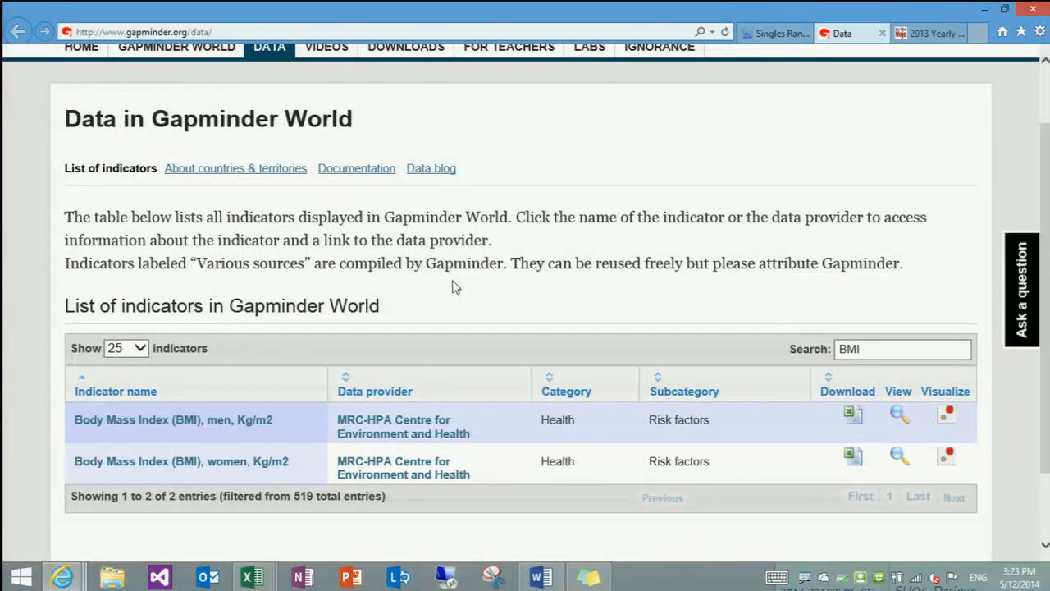
pyautogui.rightClick(851, 458)
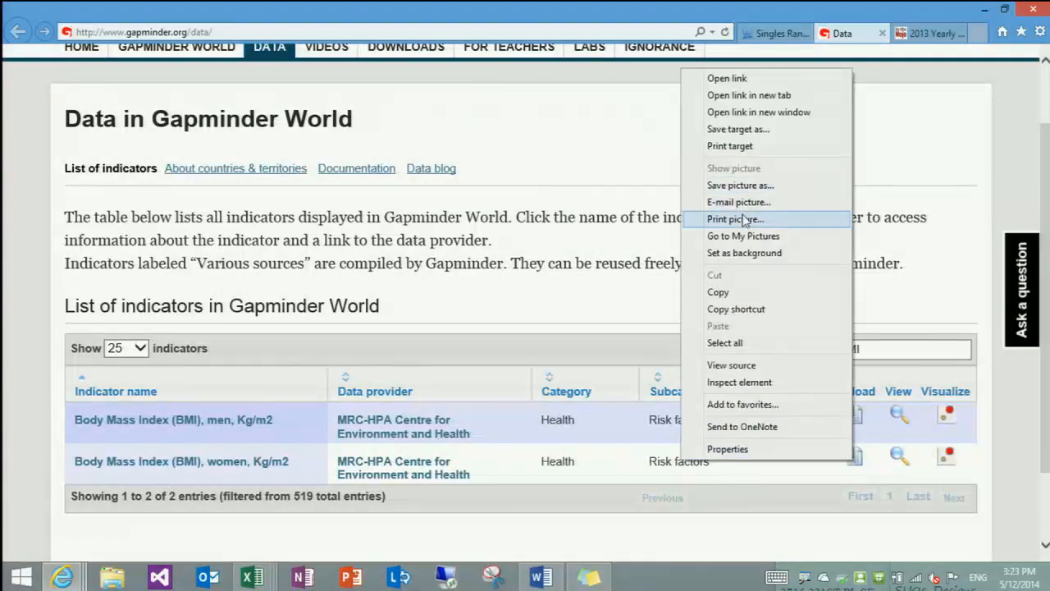
pyautogui.click(734, 308)
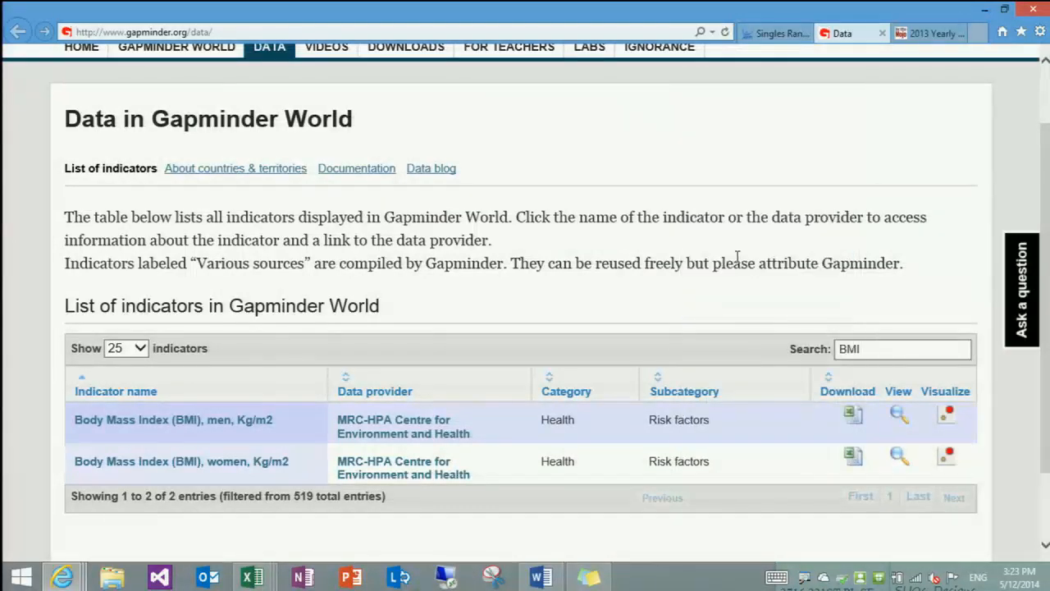
# Switch back to Excel, connect to the copied URL as a web source, and open its Data sheet in the Query Editor
pyautogui.hotkey('alt', 'Tab')
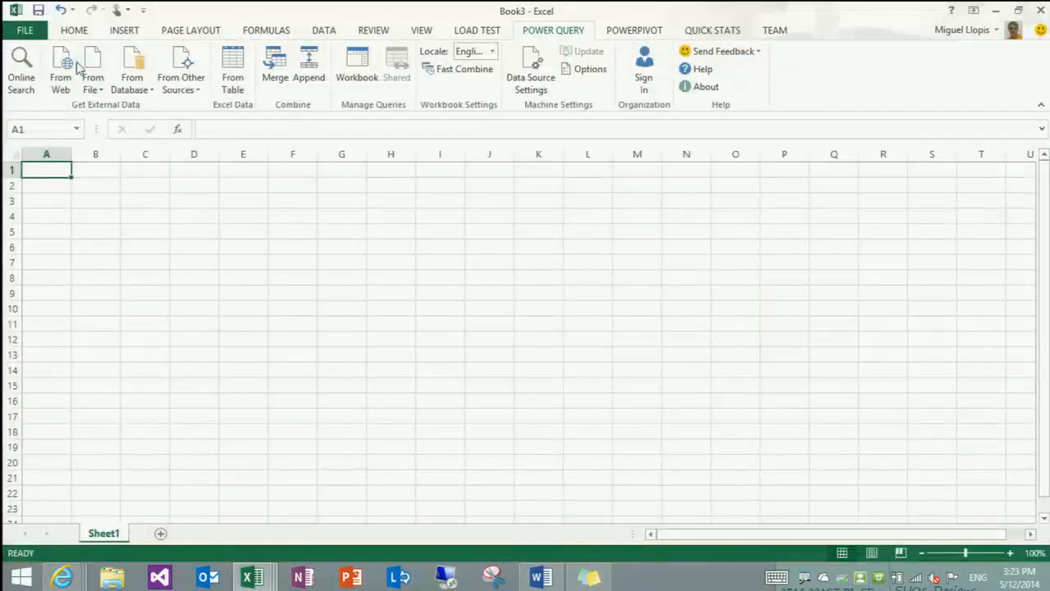
pyautogui.click(64, 66)
pyautogui.hotkey('ctrl', 'v')
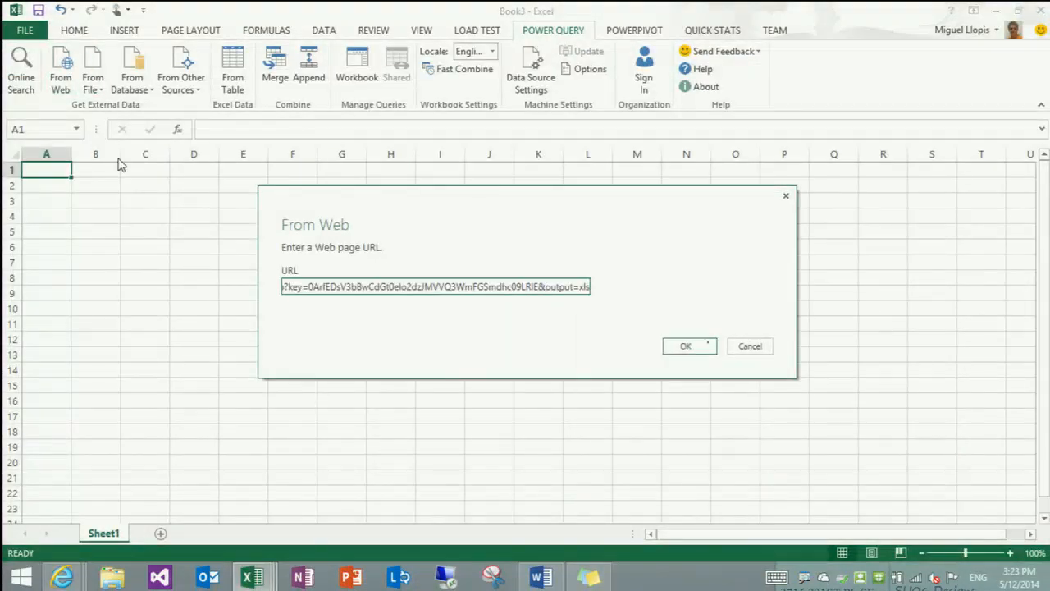
pyautogui.press('Return')
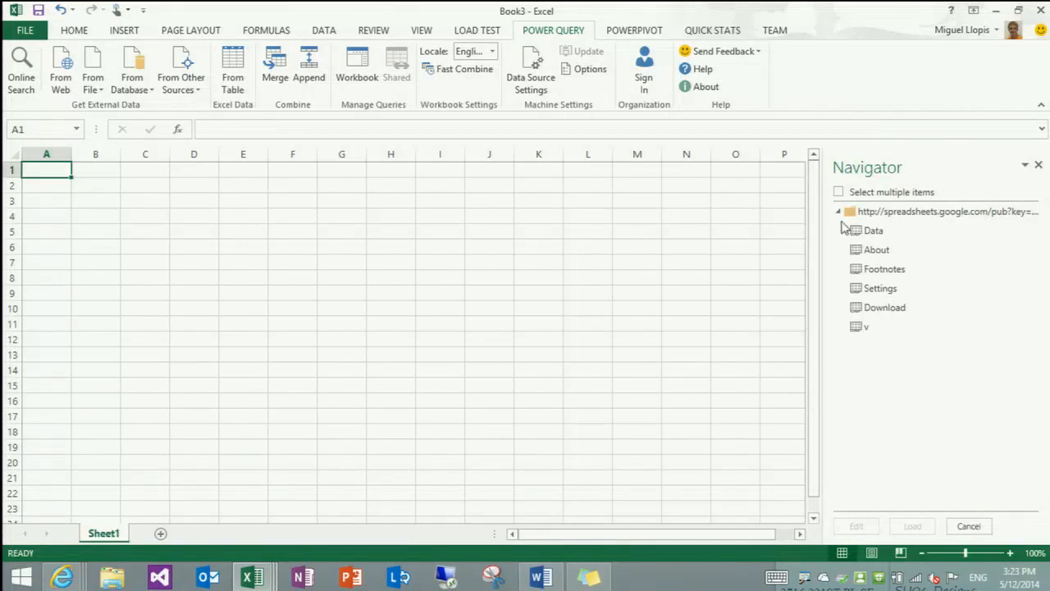
pyautogui.doubleClick(869, 235)
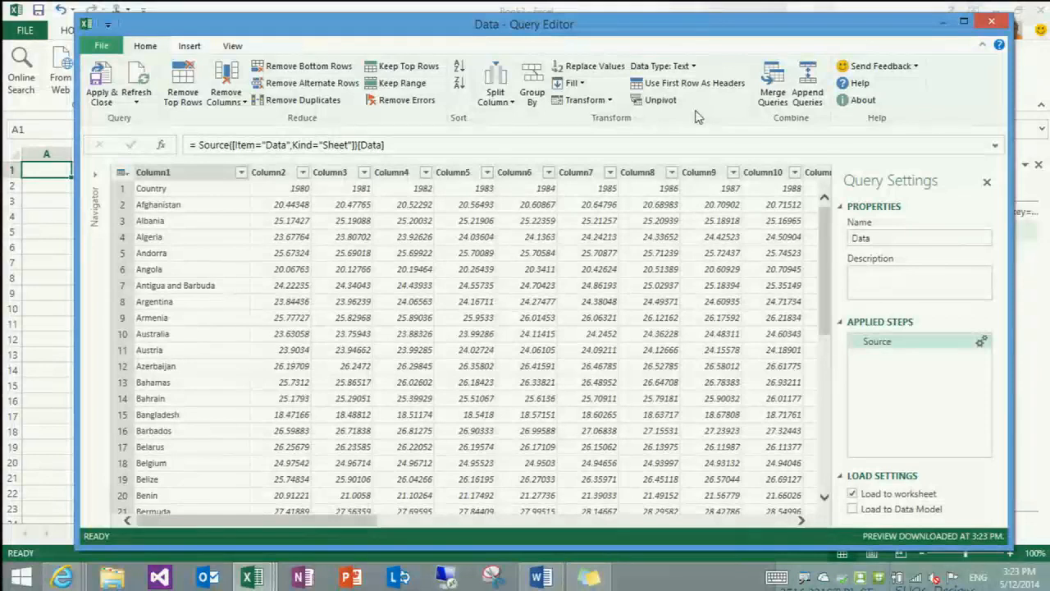
# Use the first row as headers, and unpivot all year columns from 1980 through 2008
pyautogui.click(136, 191)
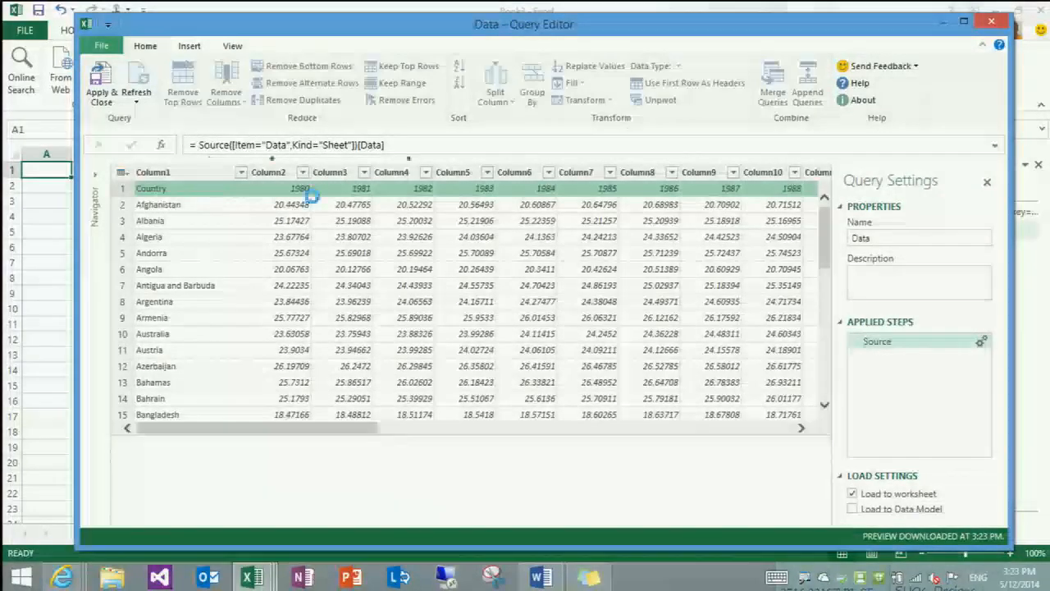
pyautogui.click(693, 85)
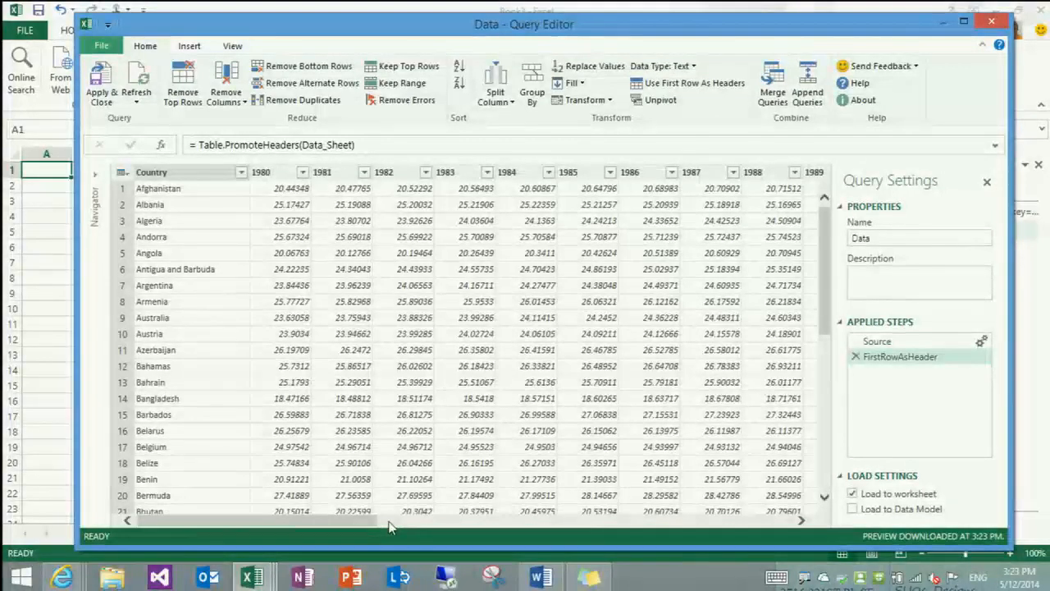
pyautogui.moveTo(315, 525)
pyautogui.mouseDown()
pyautogui.moveTo(741, 488)
pyautogui.moveTo(697, 518)
pyautogui.moveTo(275, 528)
pyautogui.mouseUp()
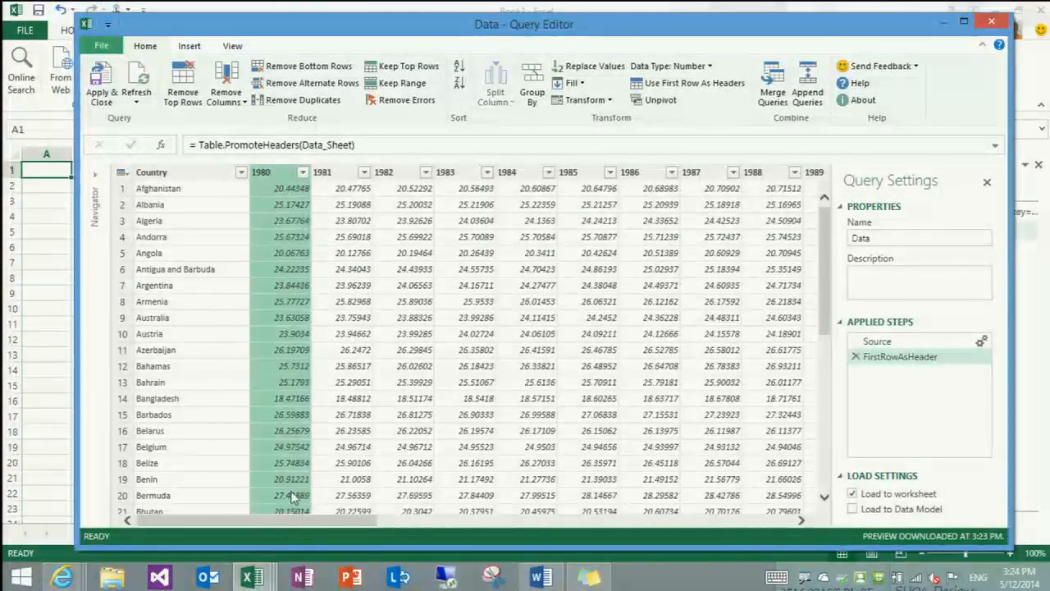
pyautogui.moveTo(293, 519); pyautogui.dragTo(787, 519)
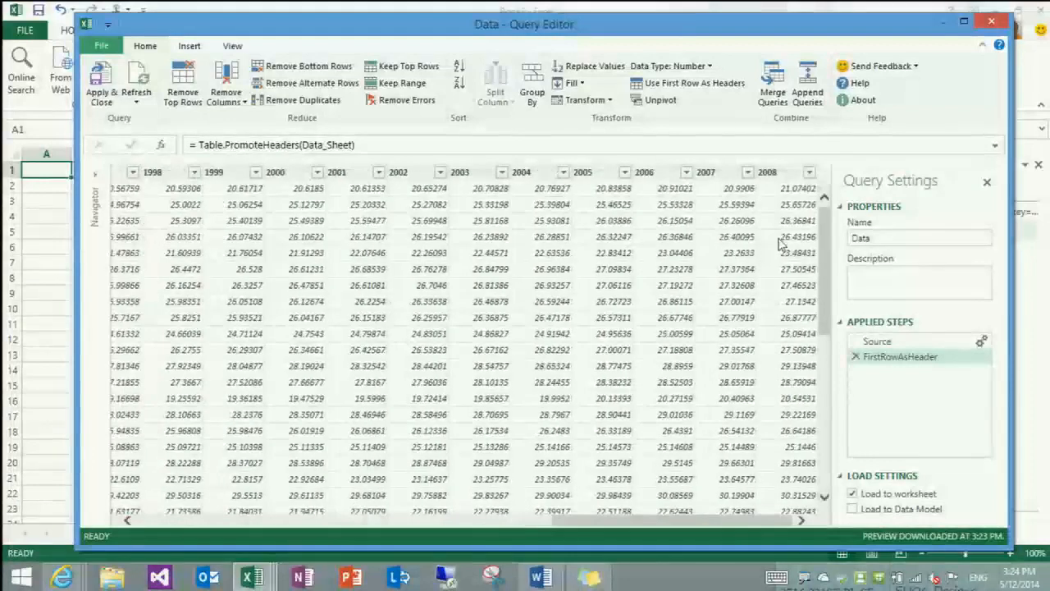
pyautogui.keyDown('shift'); pyautogui.click(781, 176); pyautogui.keyUp('shift')
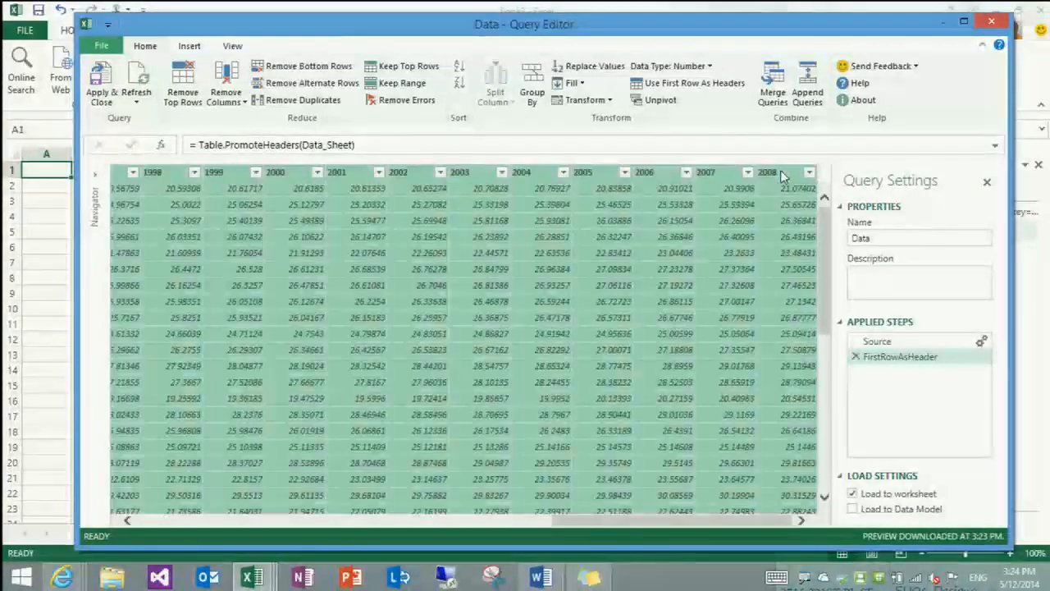
pyautogui.click(661, 100)
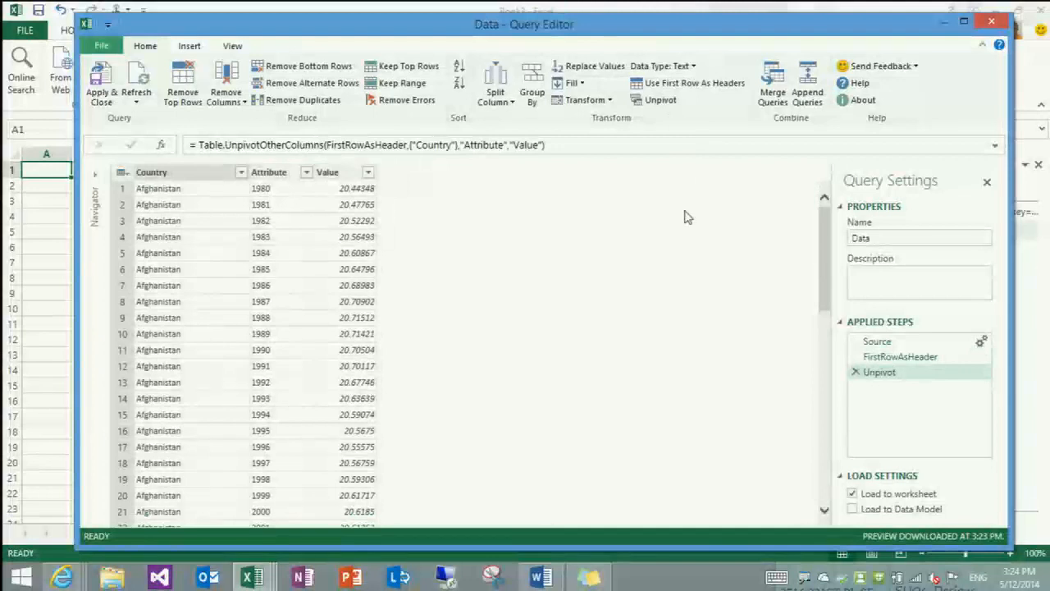
# Rename the Attribute column to Year and the Value column to BMI
pyautogui.doubleClick(281, 174)
pyautogui.write('Year')
pyautogui.press('Return')
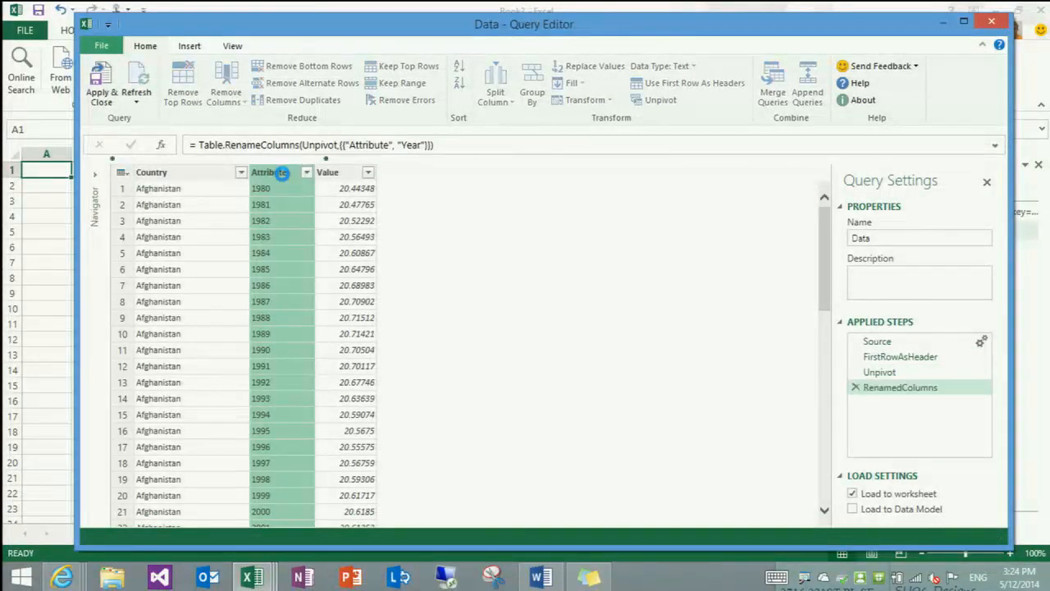
pyautogui.doubleClick(312, 173)
pyautogui.write('BMI')
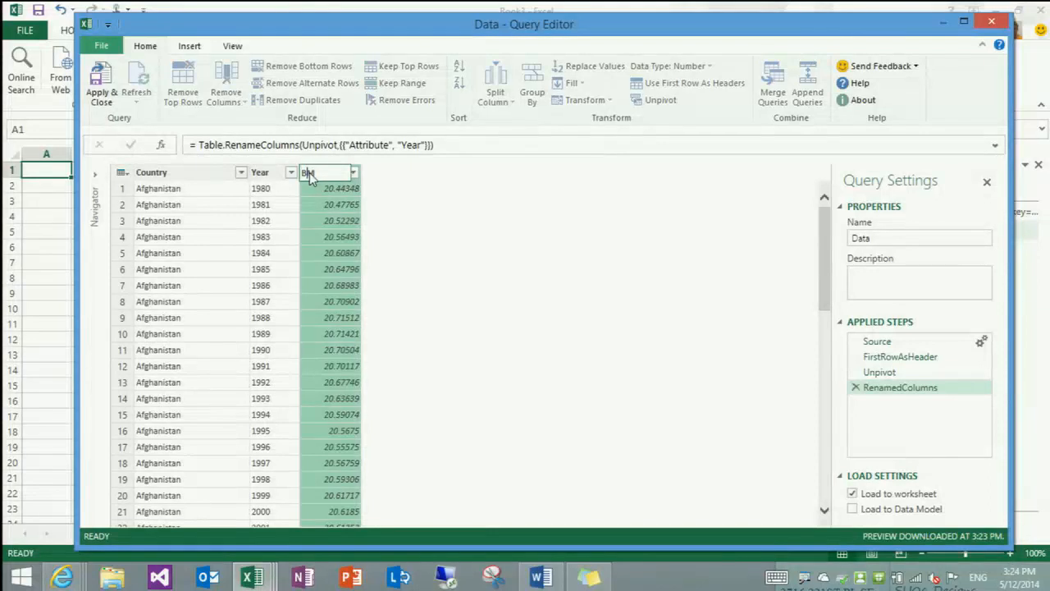
pyautogui.press('Return')
# Change the data type of the Year column to Number
pyautogui.click(267, 174)
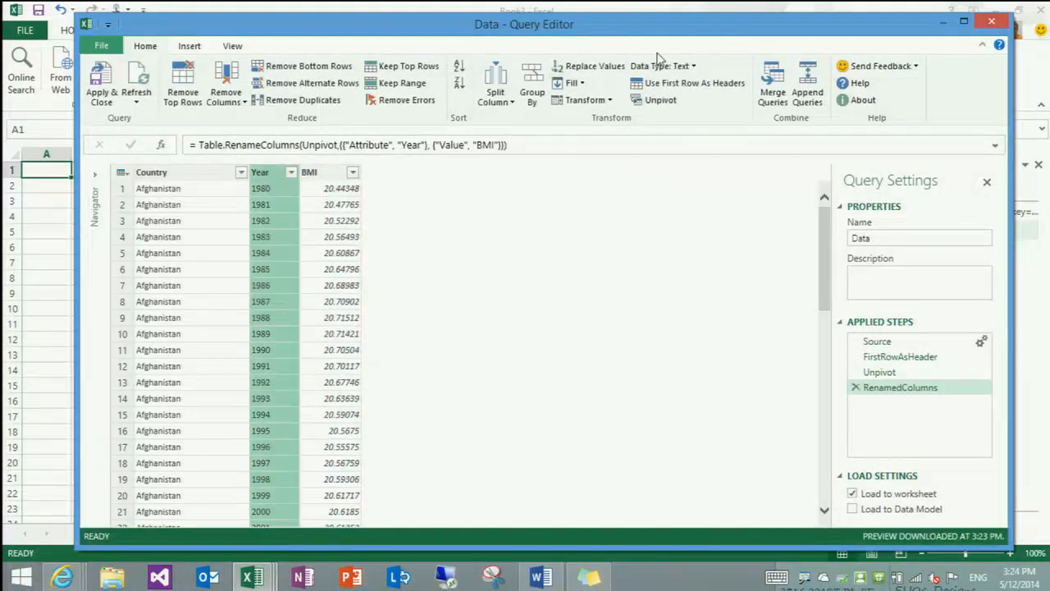
pyautogui.click(683, 66)
pyautogui.click(627, 187)
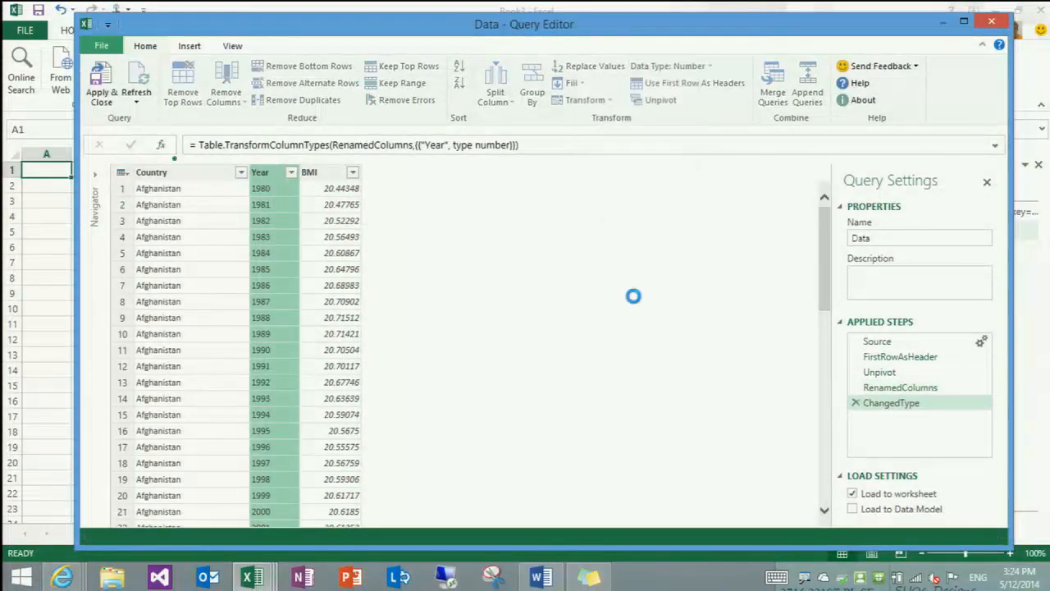
pyautogui.click(335, 174)
pyautogui.click(259, 176)
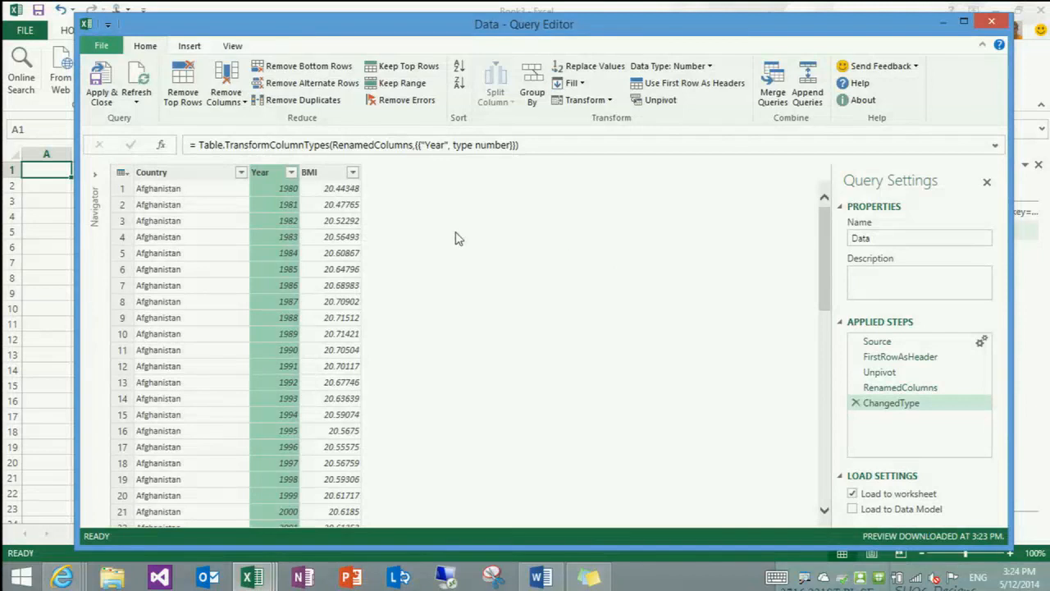
# Rename the query to BMI, and apply it so the table loads into the worksheet
pyautogui.doubleClick(921, 238)
pyautogui.write('BMI')
pyautogui.press('Return')
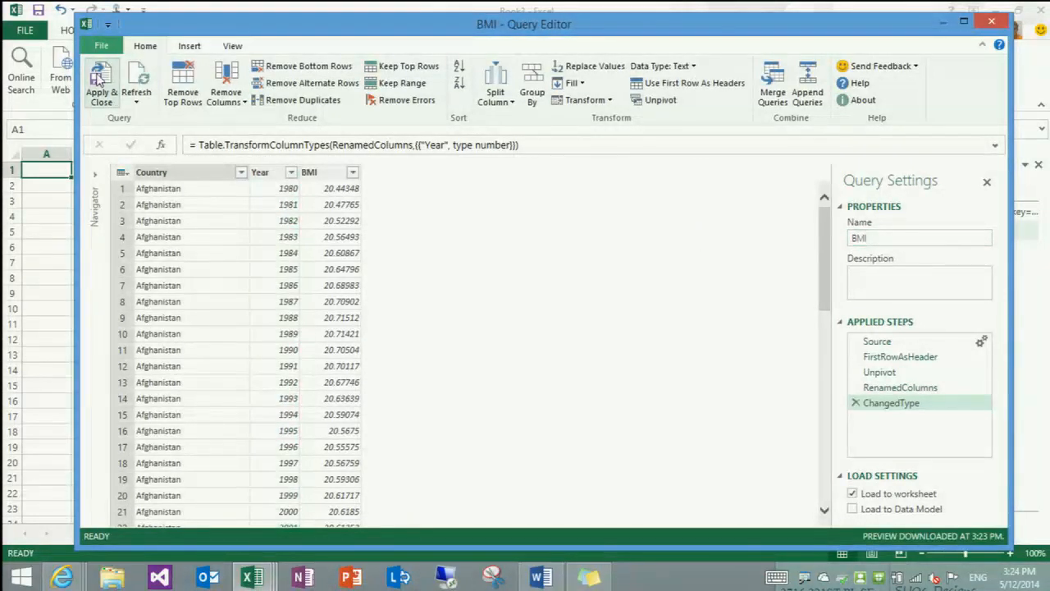
pyautogui.click(97, 78)
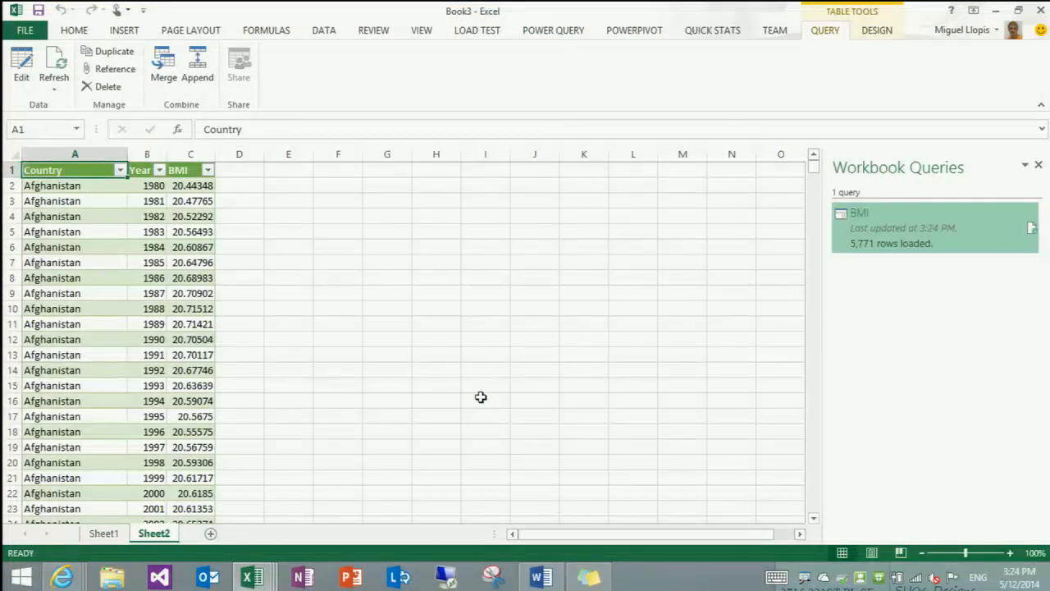
# Sign in to Power BI for Office 365 with the organizational account, entering the account password
pyautogui.click(547, 29)
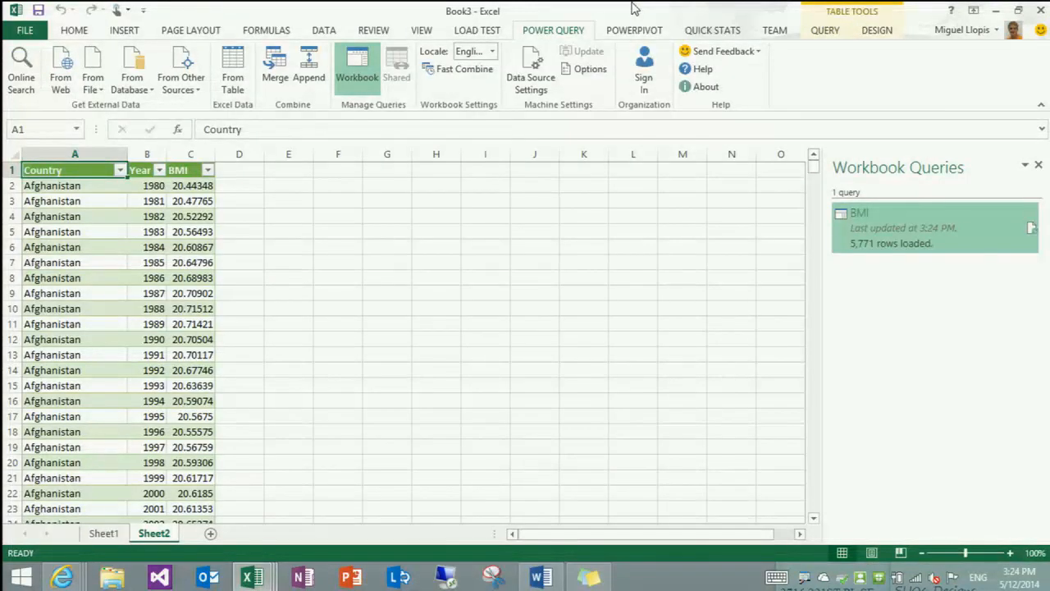
pyautogui.click(644, 78)
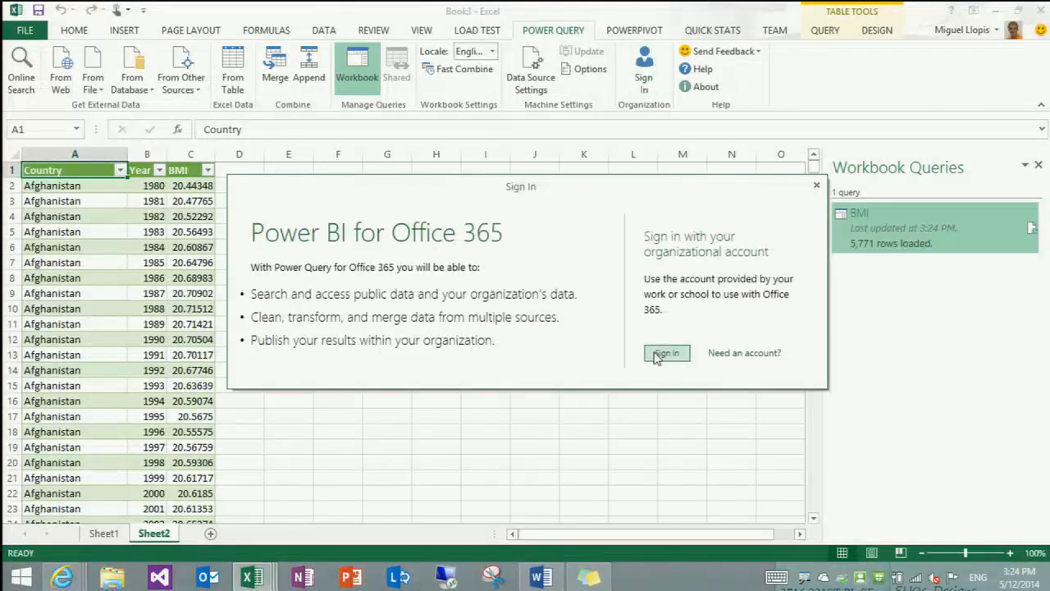
pyautogui.click(657, 355)
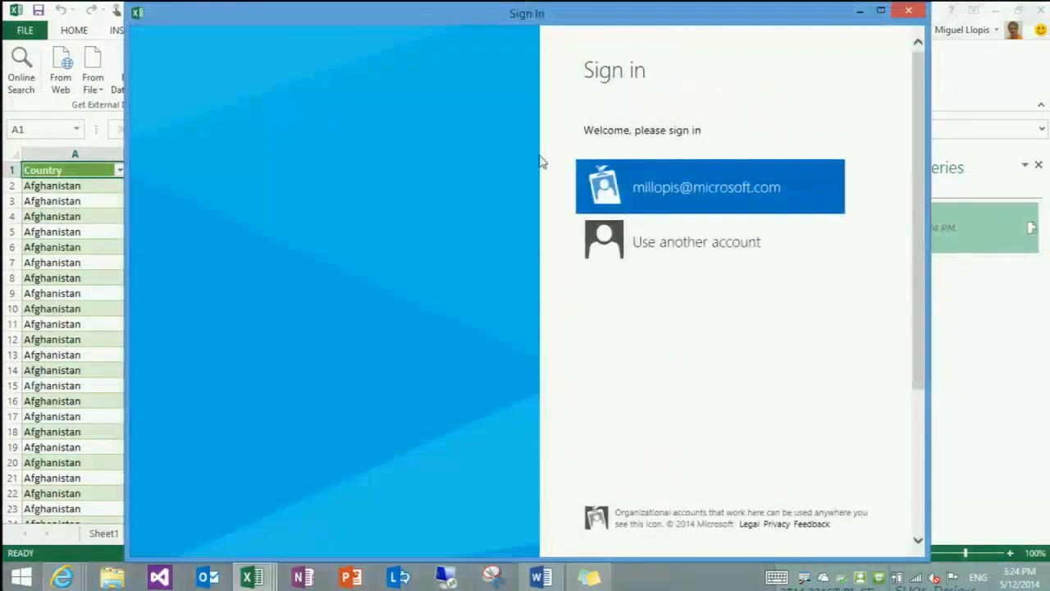
pyautogui.click(669, 187)
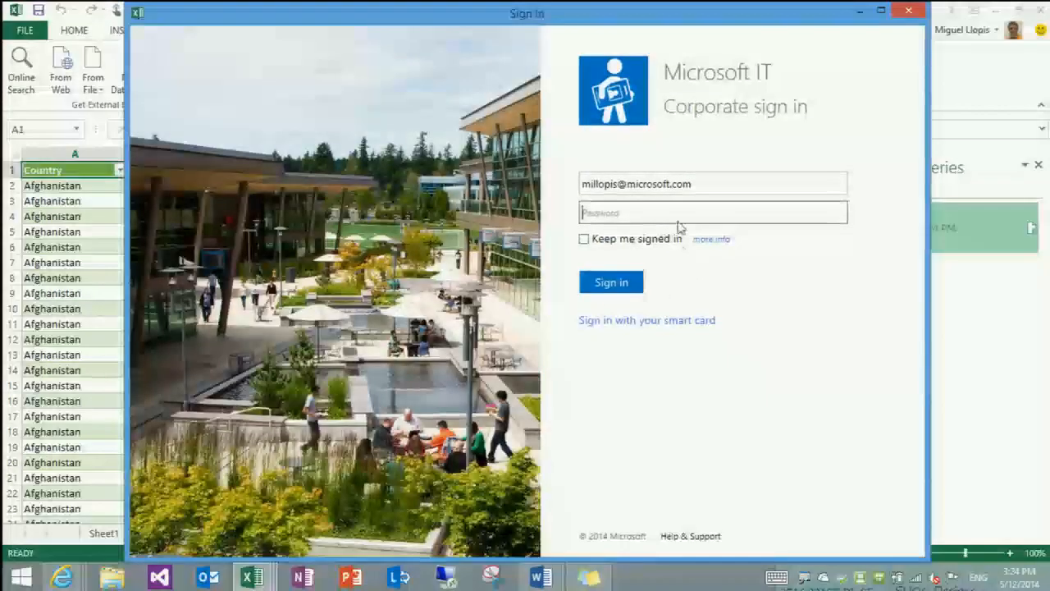
pyautogui.click(679, 221)
pyautogui.write('••••••••••••••••')
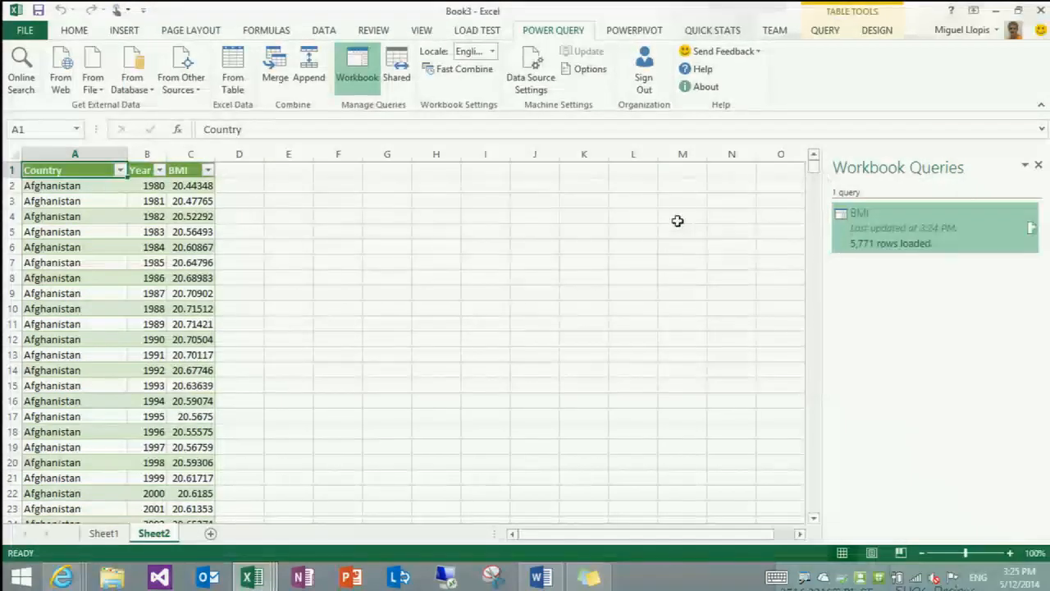
# Search online for "gdp per capita" and open the shared Income - GDP Per Capita query for editing
pyautogui.click(21, 70)
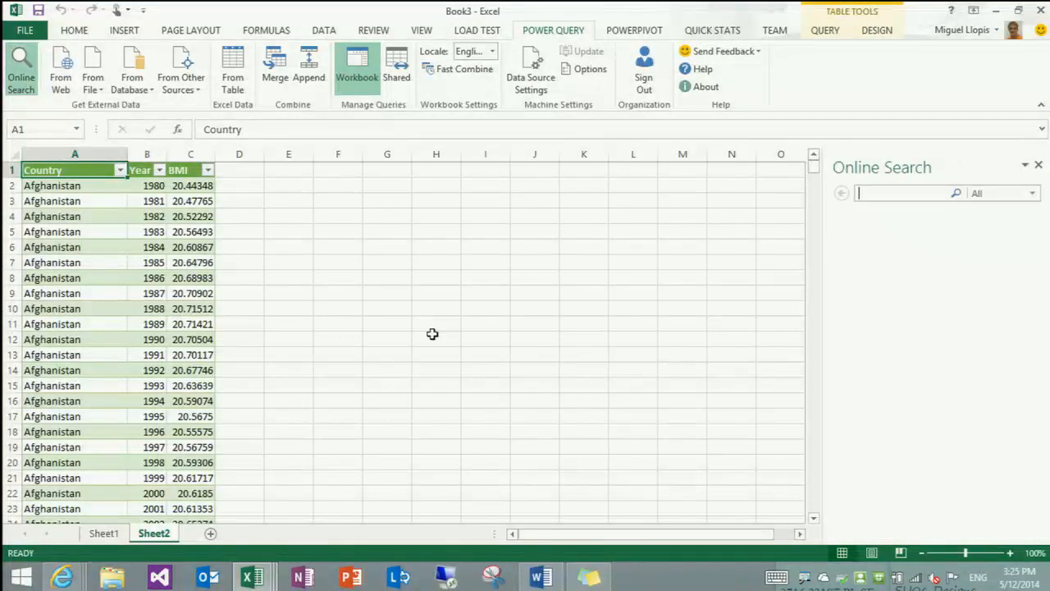
pyautogui.write('gp')
pyautogui.write('p per capita')
pyautogui.press('Return')
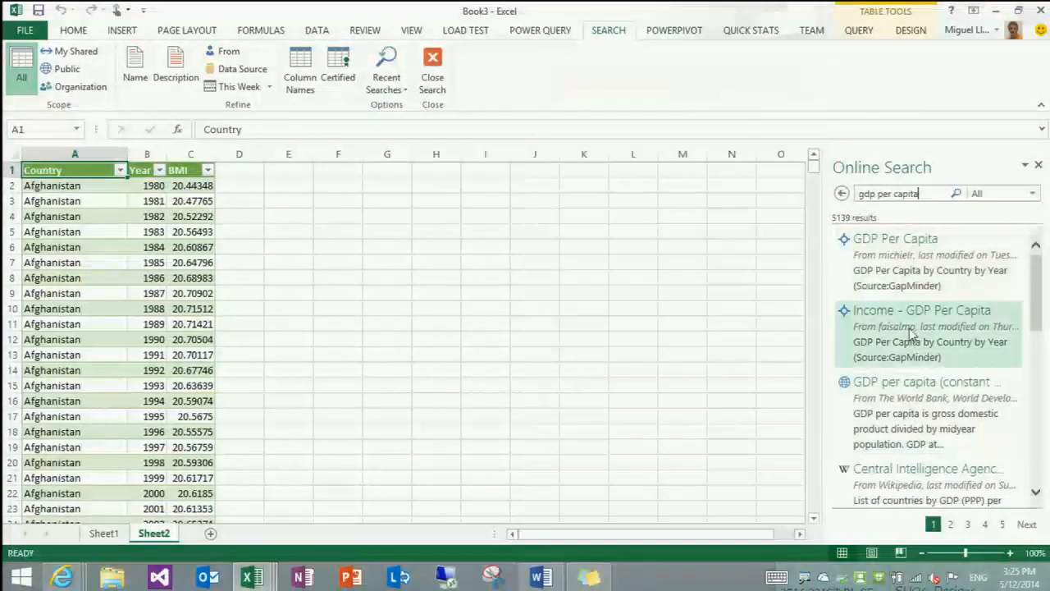
pyautogui.moveTo(910, 328)
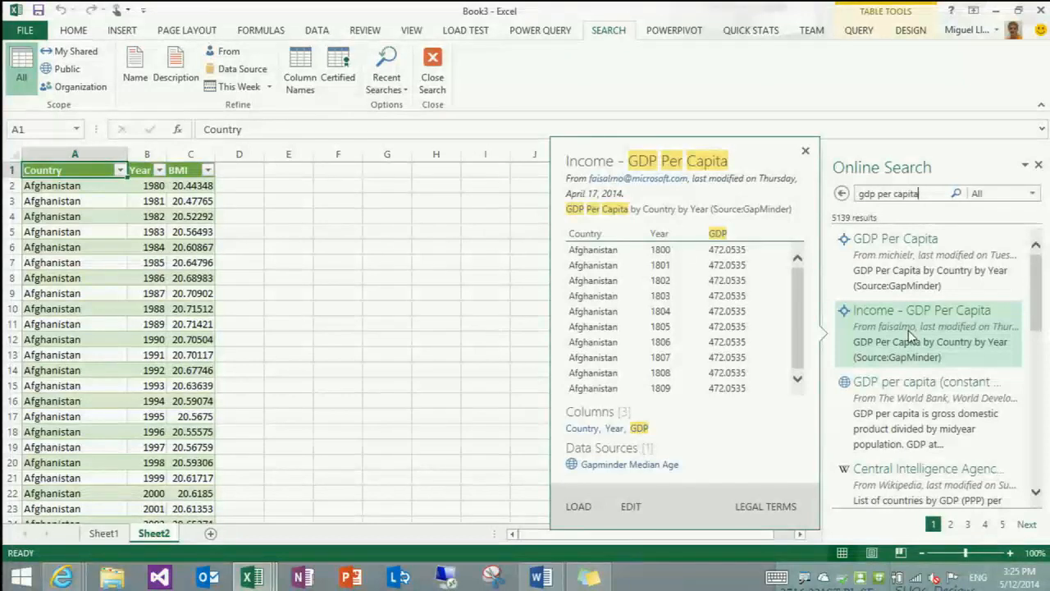
pyautogui.click(633, 508)
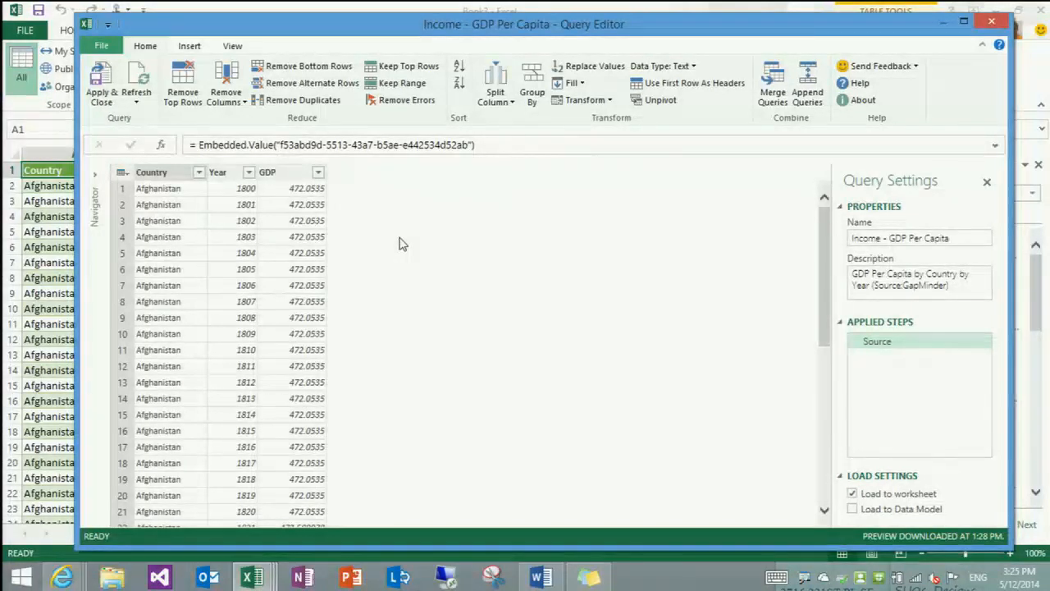
# Turn off loading to the worksheet for the Income - GDP Per Capita query, and apply it
pyautogui.click(291, 174)
pyautogui.click(232, 175)
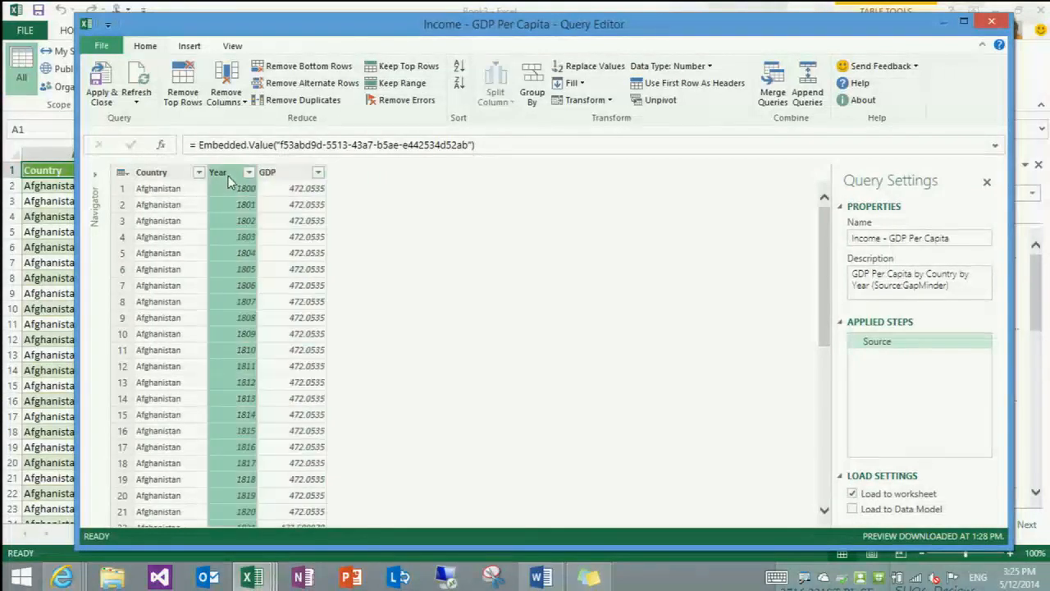
pyautogui.click(175, 177)
pyautogui.click(852, 493)
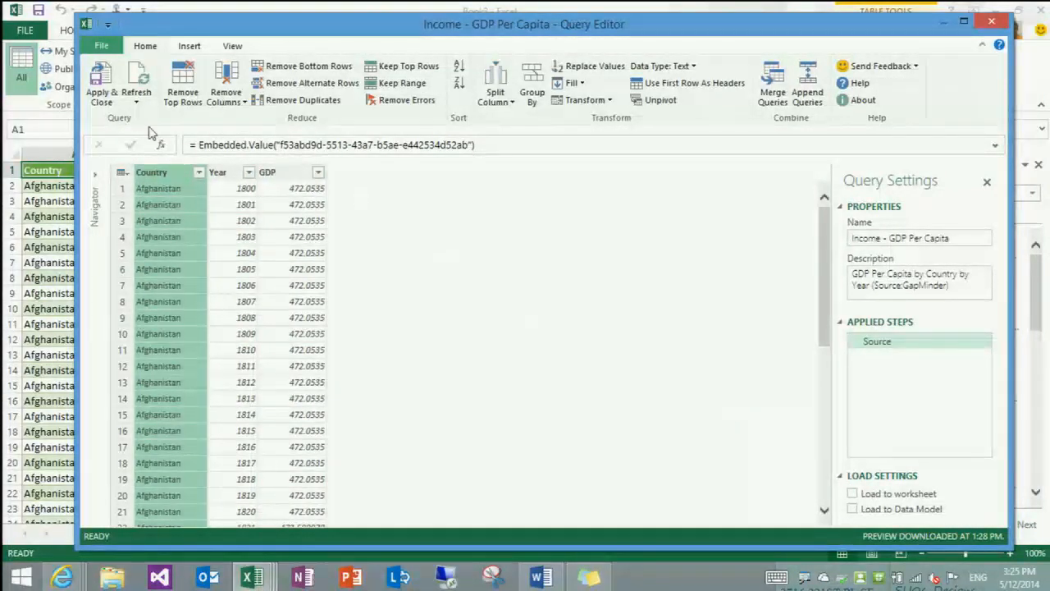
pyautogui.click(101, 84)
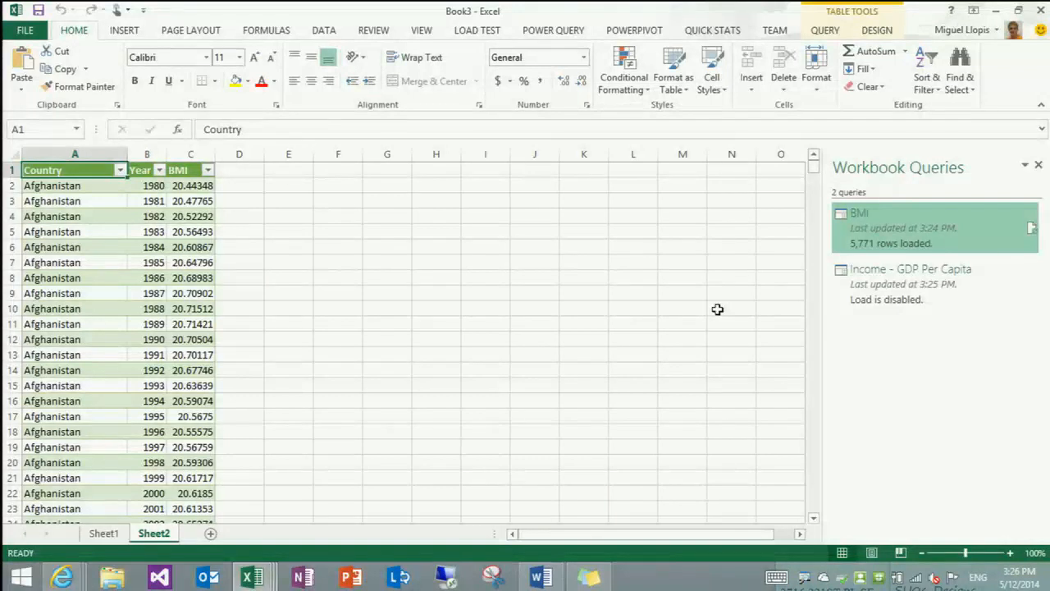
# Search online for "total population by country", and add the first Total Population result as a query without loading it to the worksheet
pyautogui.click(547, 33)
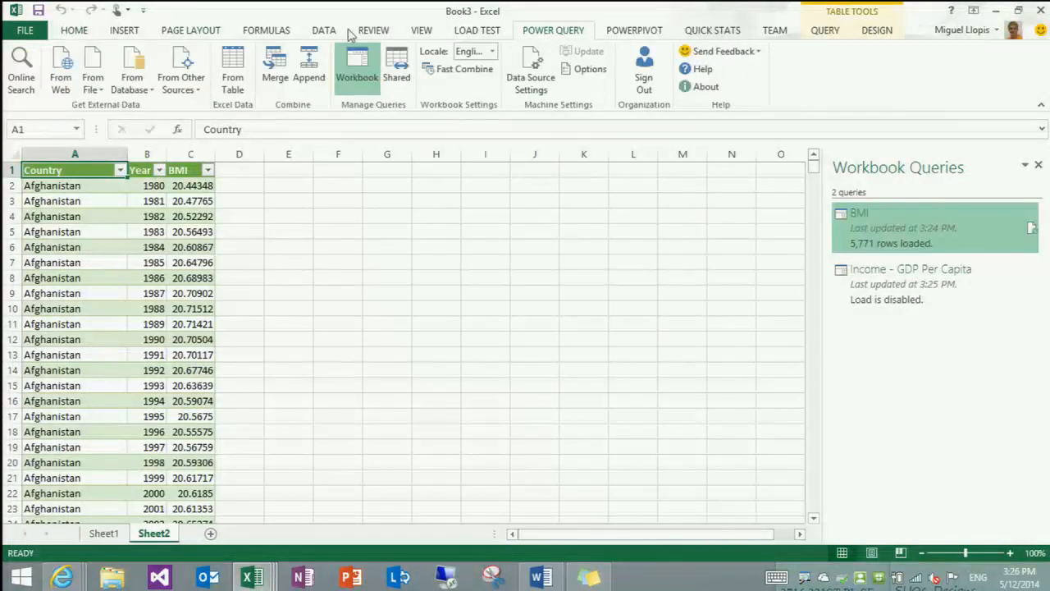
pyautogui.click(22, 70)
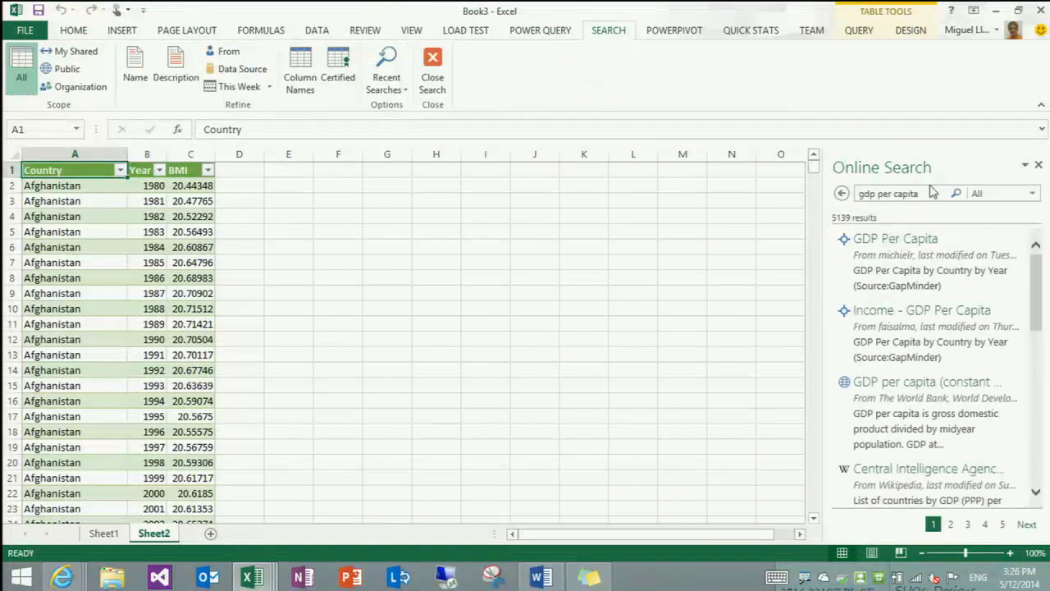
pyautogui.write('total population')
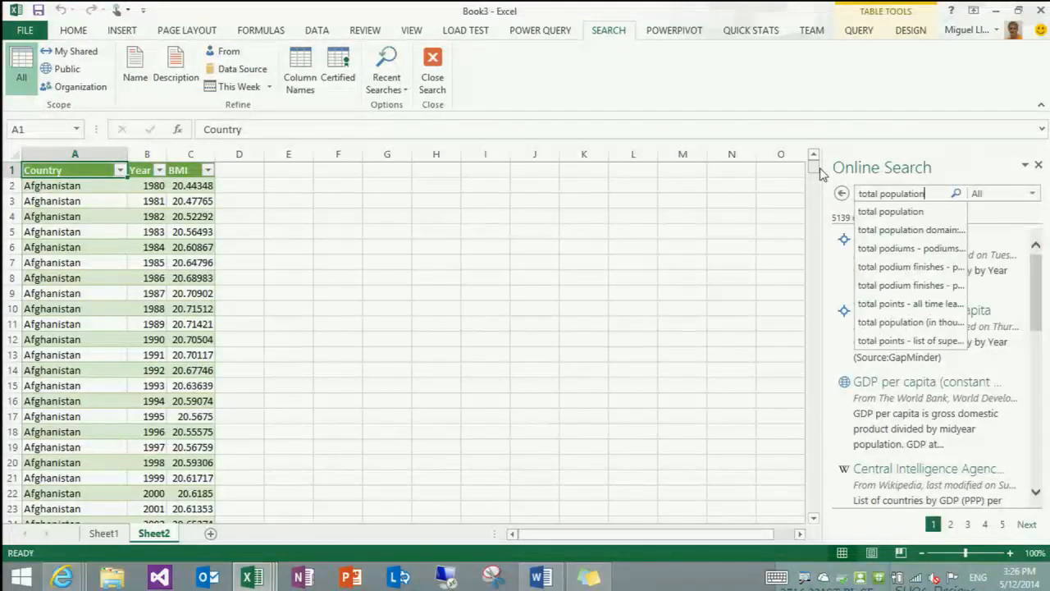
pyautogui.write(' by country')
pyautogui.press('Return')
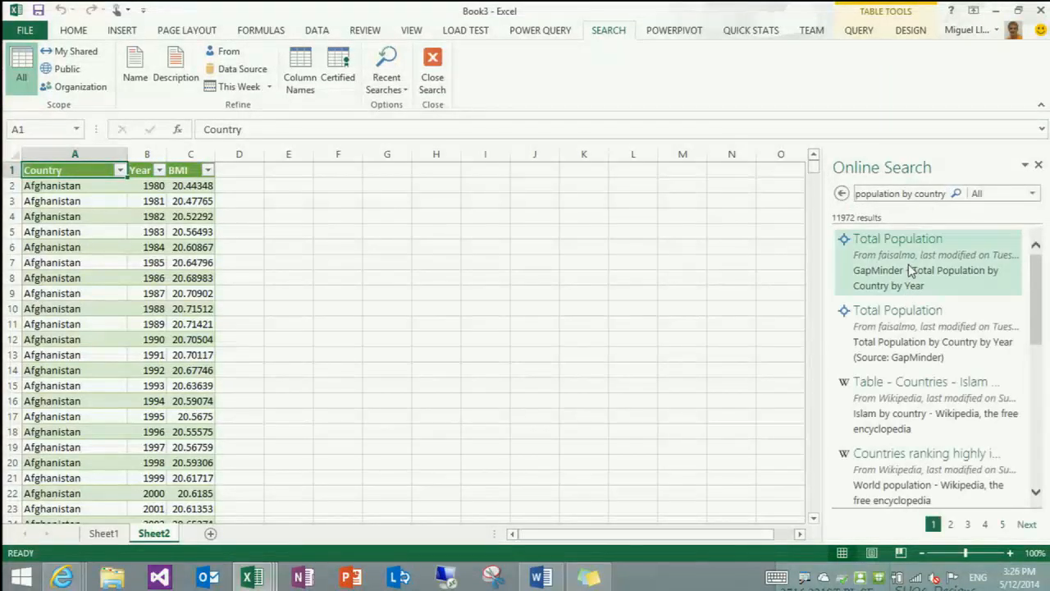
pyautogui.moveTo(908, 267)
pyautogui.click(631, 435)
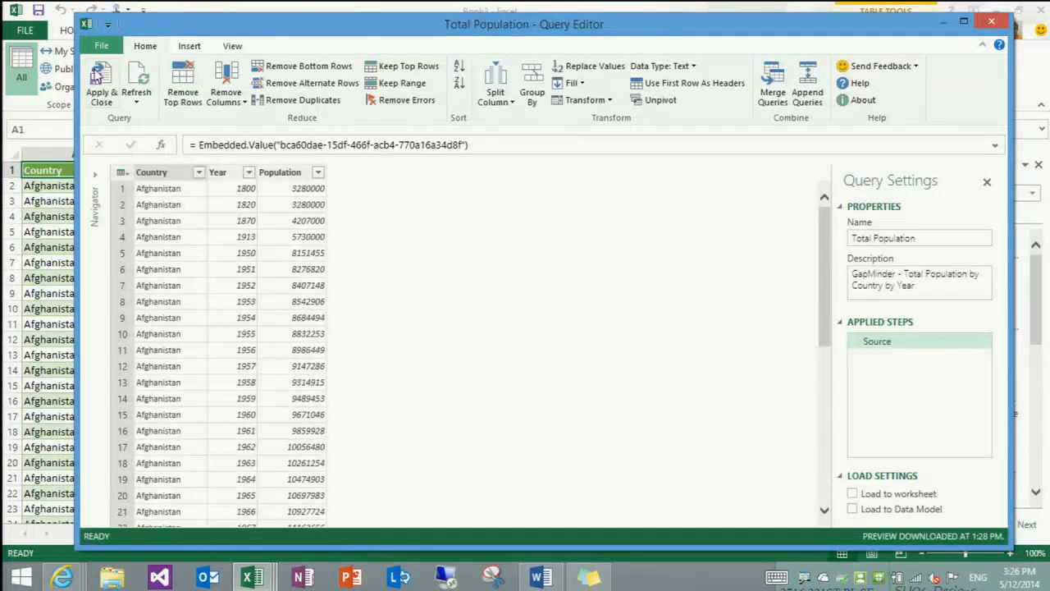
pyautogui.click(101, 82)
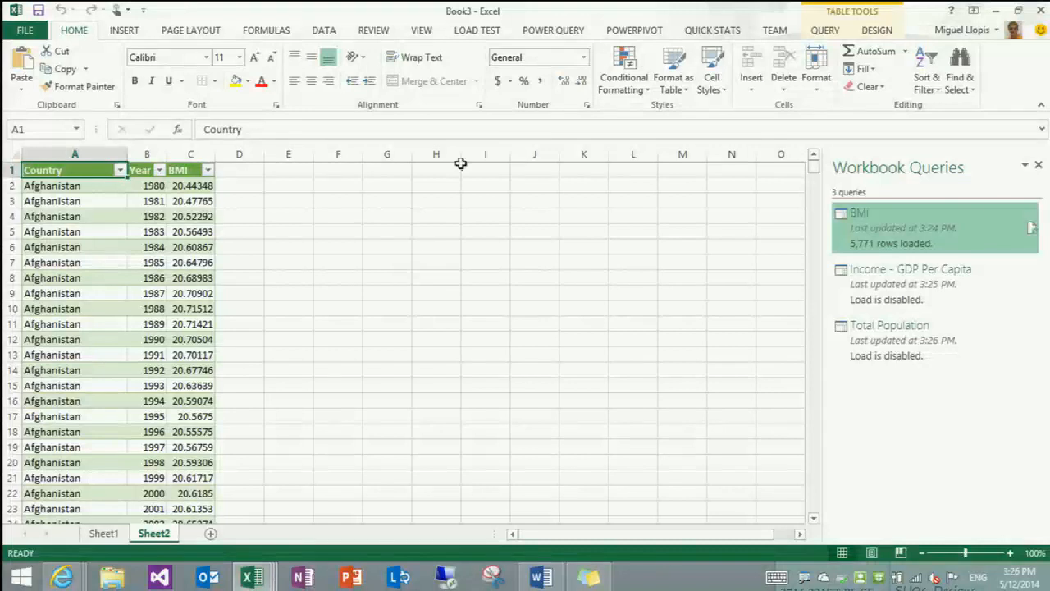
# Merge the BMI query with Income - GDP Per Capita by matching Country and Year, including only matching rows
pyautogui.click(545, 31)
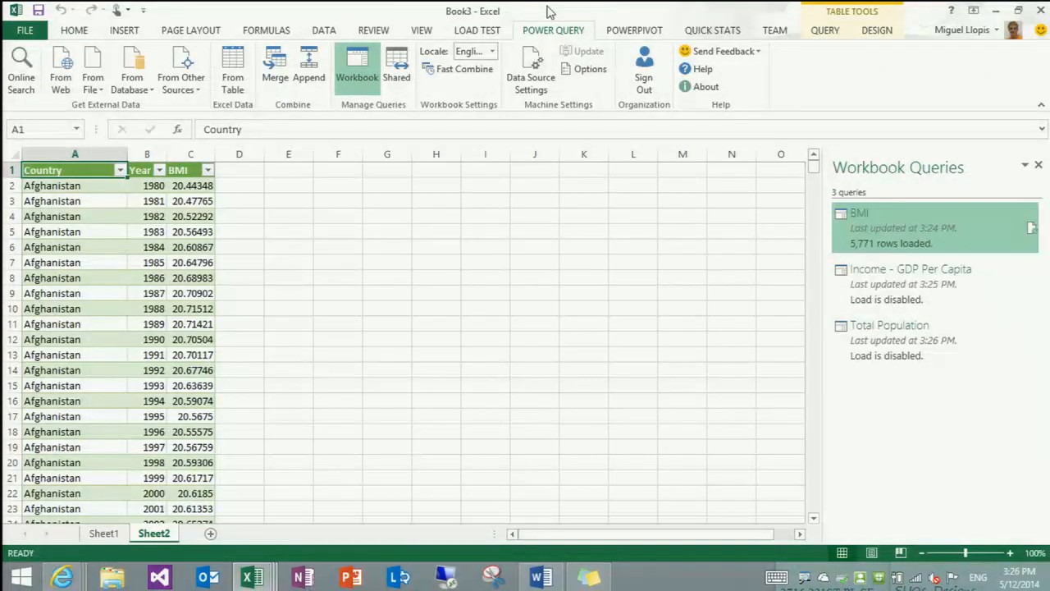
pyautogui.click(275, 65)
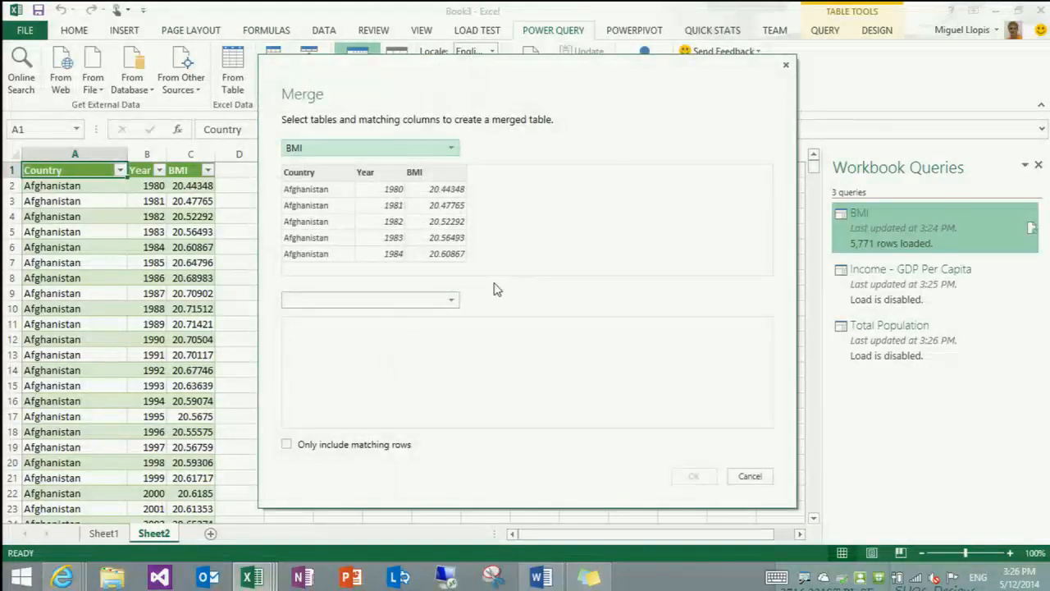
pyautogui.click(450, 300)
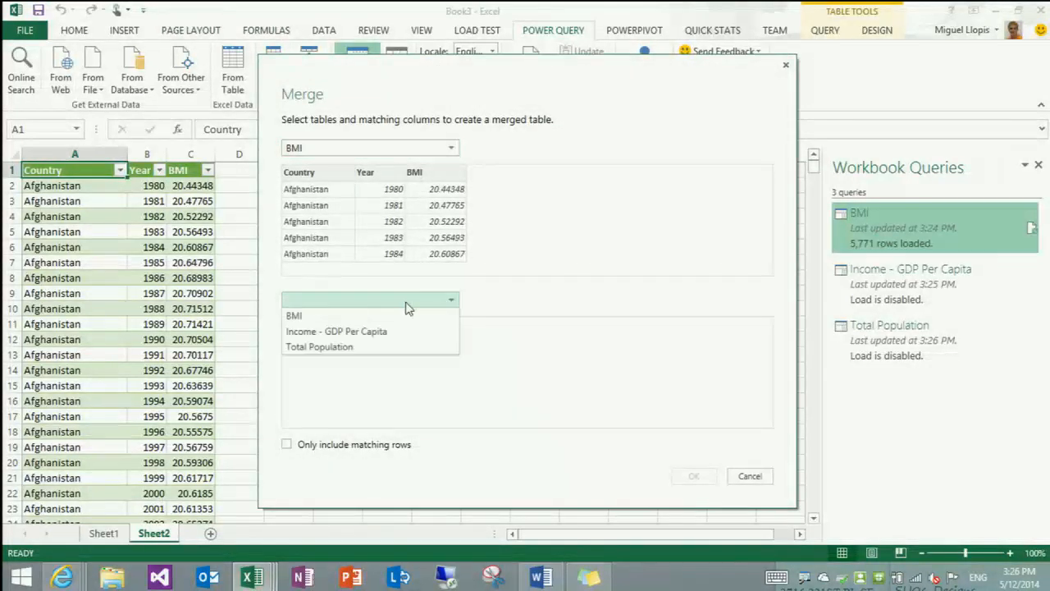
pyautogui.click(354, 333)
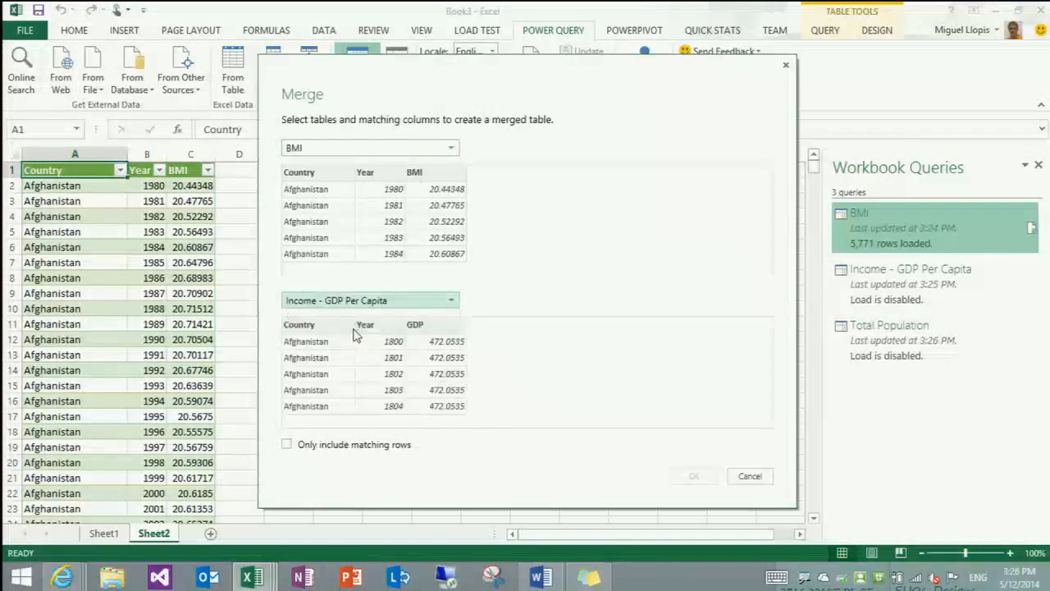
pyautogui.click(323, 172)
pyautogui.keyDown('ctrl'); pyautogui.click(366, 173); pyautogui.keyUp('ctrl')
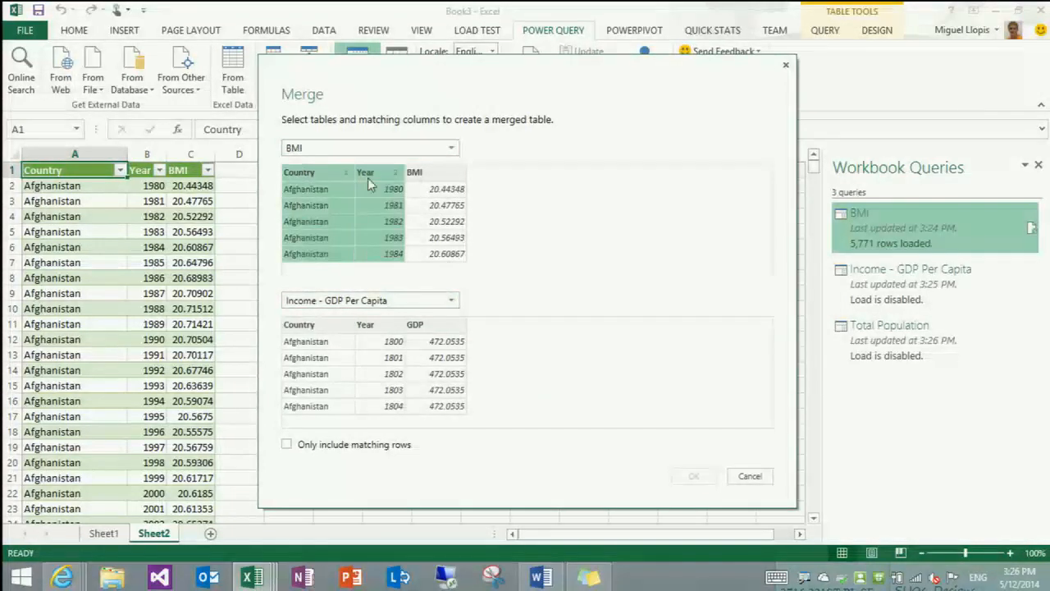
pyautogui.click(301, 326)
pyautogui.keyDown('ctrl'); pyautogui.click(366, 325); pyautogui.keyUp('ctrl')
pyautogui.click(317, 445)
pyautogui.click(690, 476)
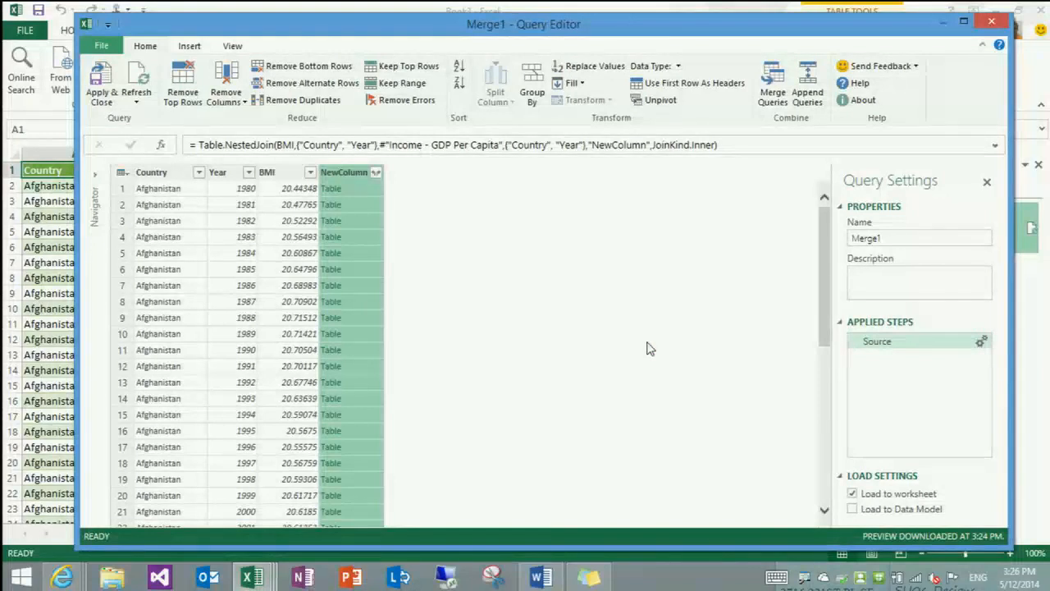
# Expand NewColumn to only its GDP field, and rename the resulting column to GDP
pyautogui.click(376, 173)
pyautogui.write('gdp')
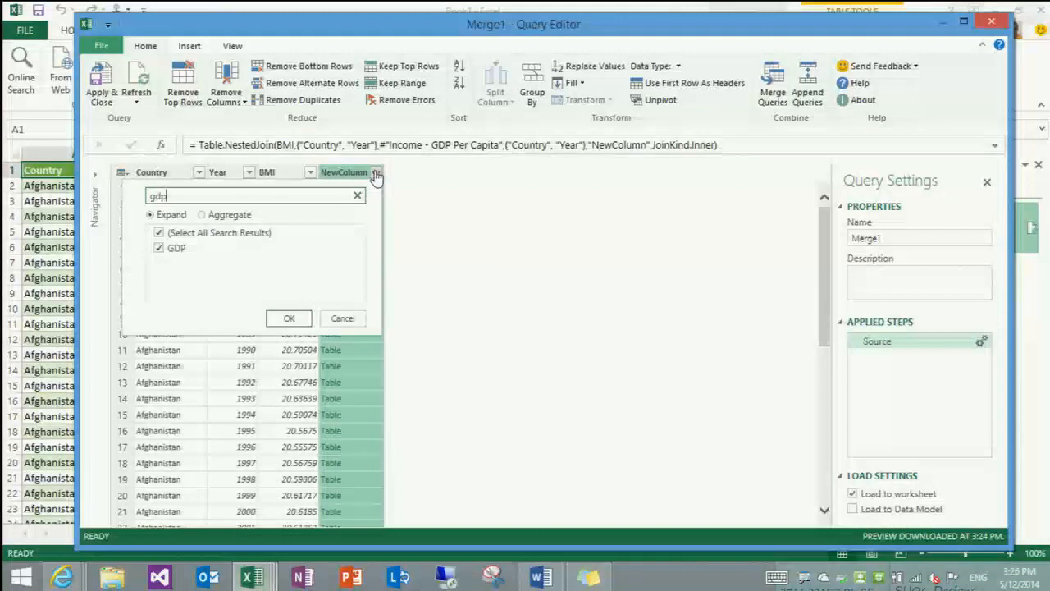
pyautogui.press('Return')
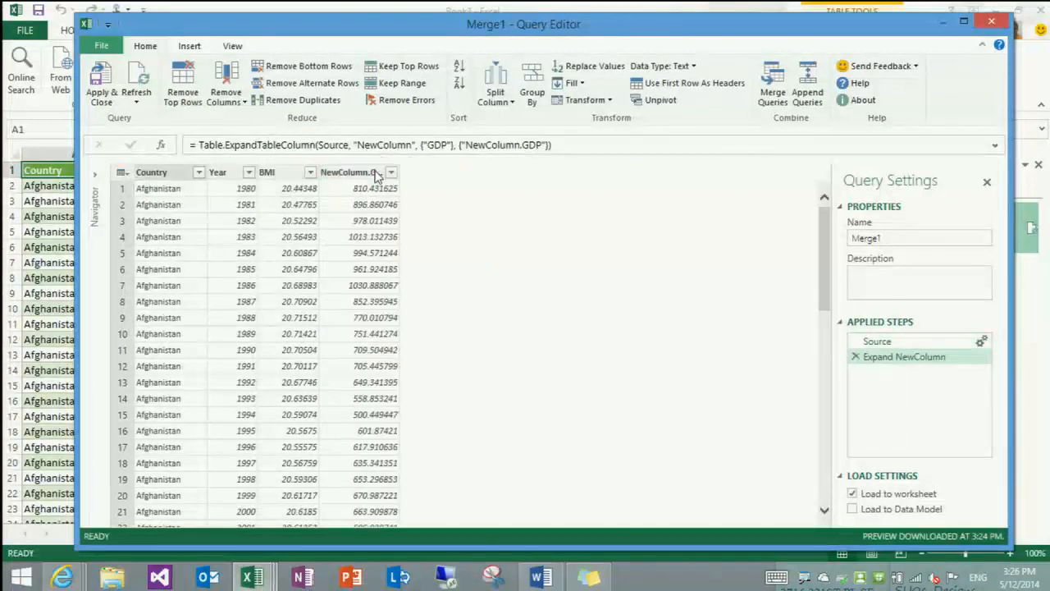
pyautogui.write('GDP')
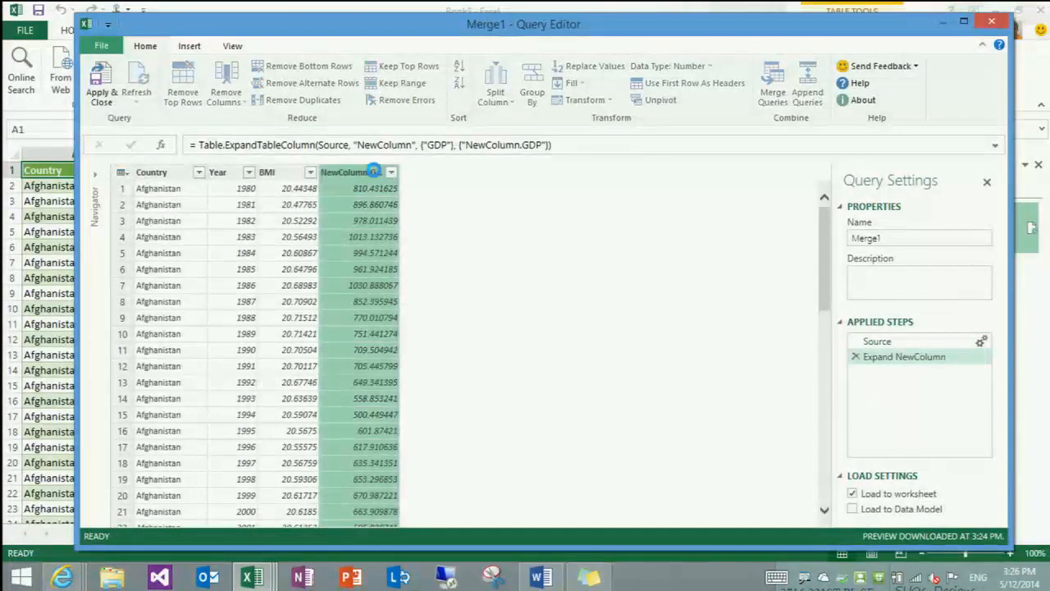
pyautogui.press('Return')
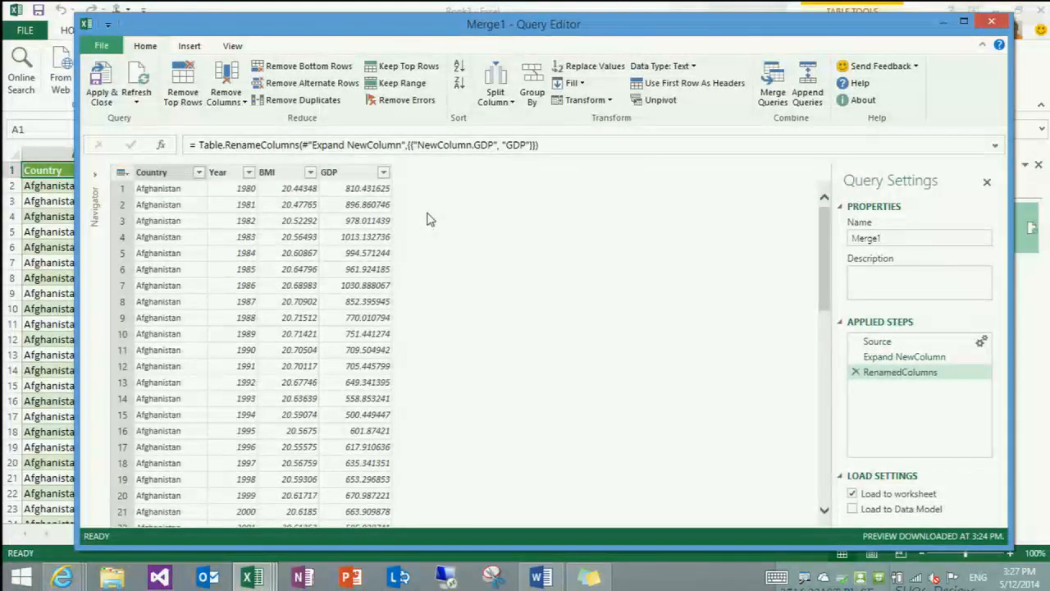
# Merge the query with Total Population by matching Country and Year, including only matching rows
pyautogui.click(773, 92)
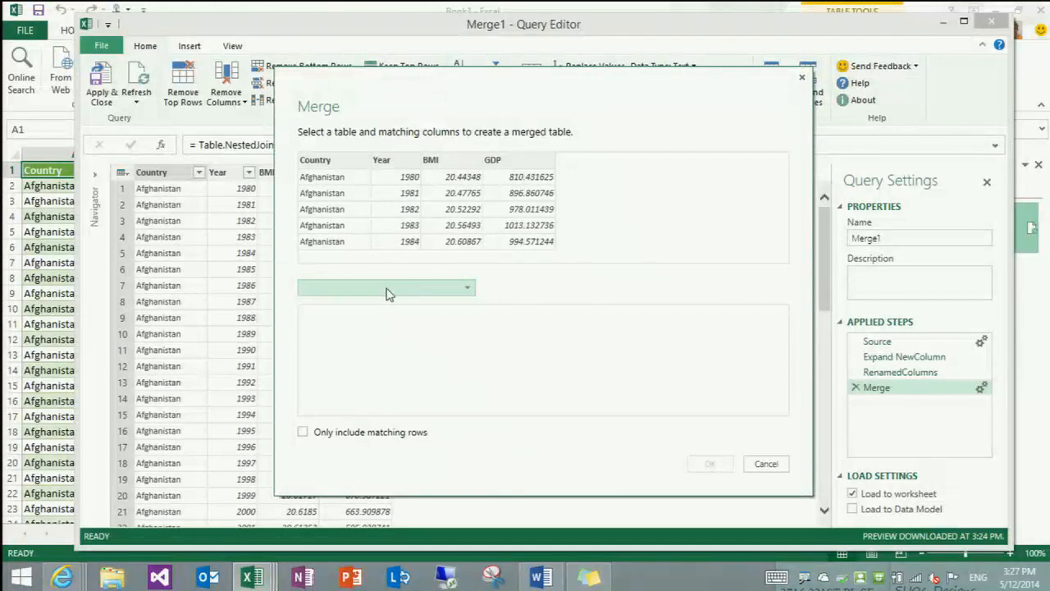
pyautogui.click(388, 289)
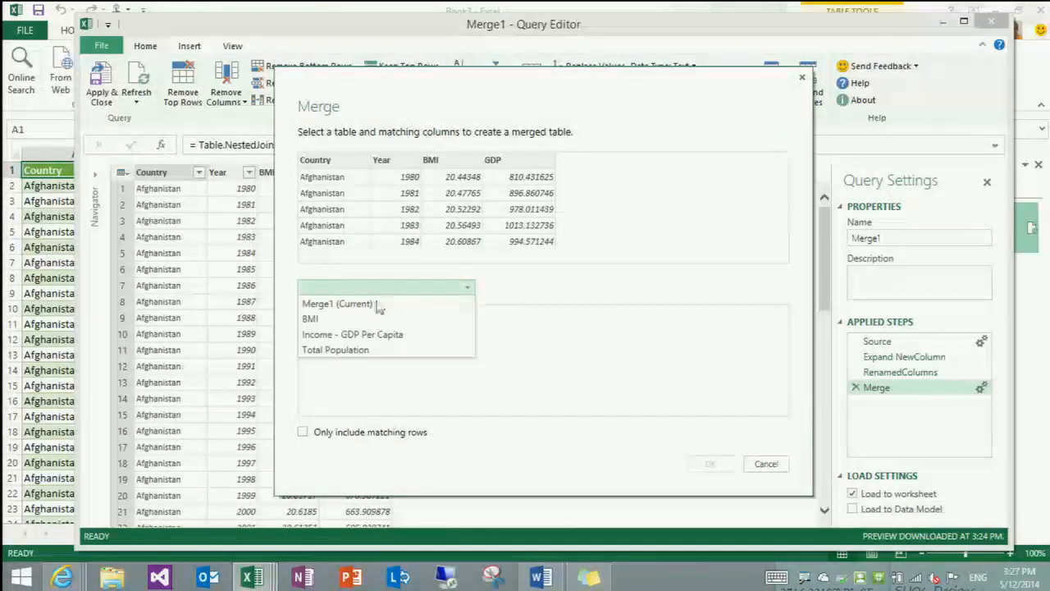
pyautogui.click(363, 352)
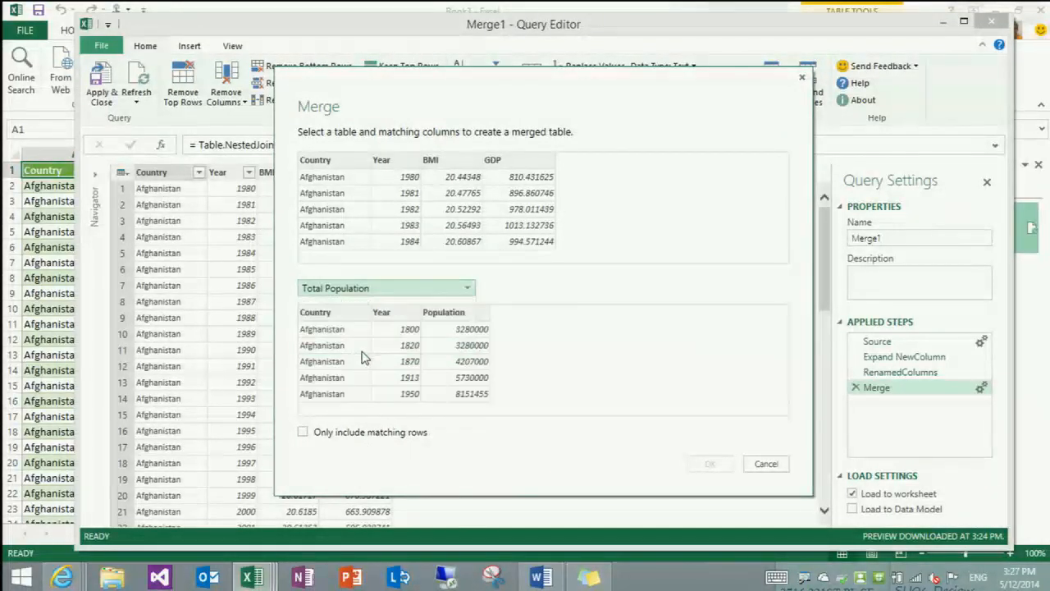
pyautogui.click(361, 168)
pyautogui.keyDown('ctrl'); pyautogui.click(385, 162); pyautogui.keyUp('ctrl')
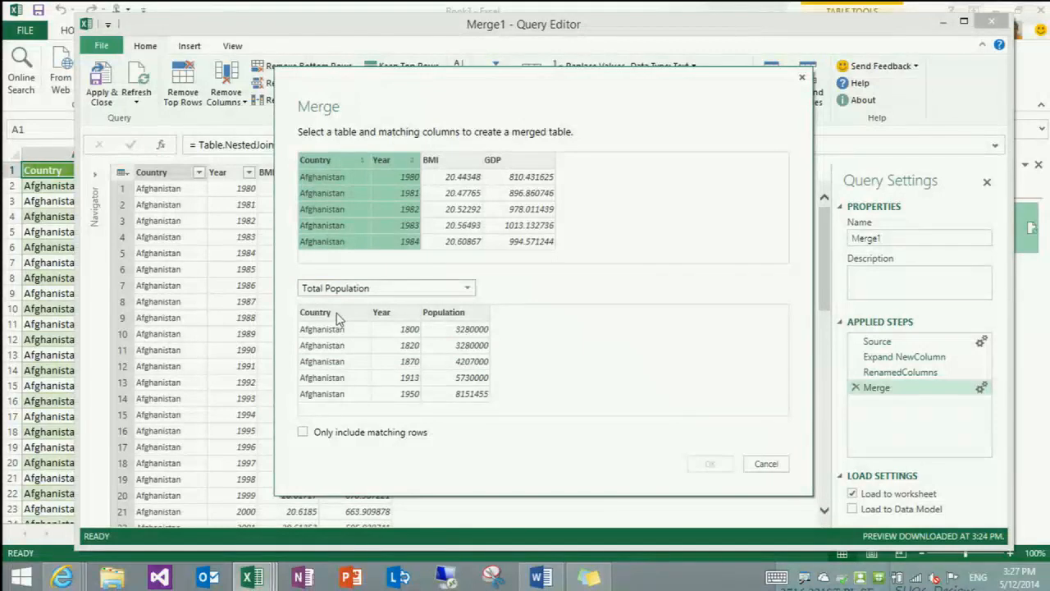
pyautogui.click(336, 315)
pyautogui.keyDown('ctrl'); pyautogui.click(386, 314); pyautogui.keyUp('ctrl')
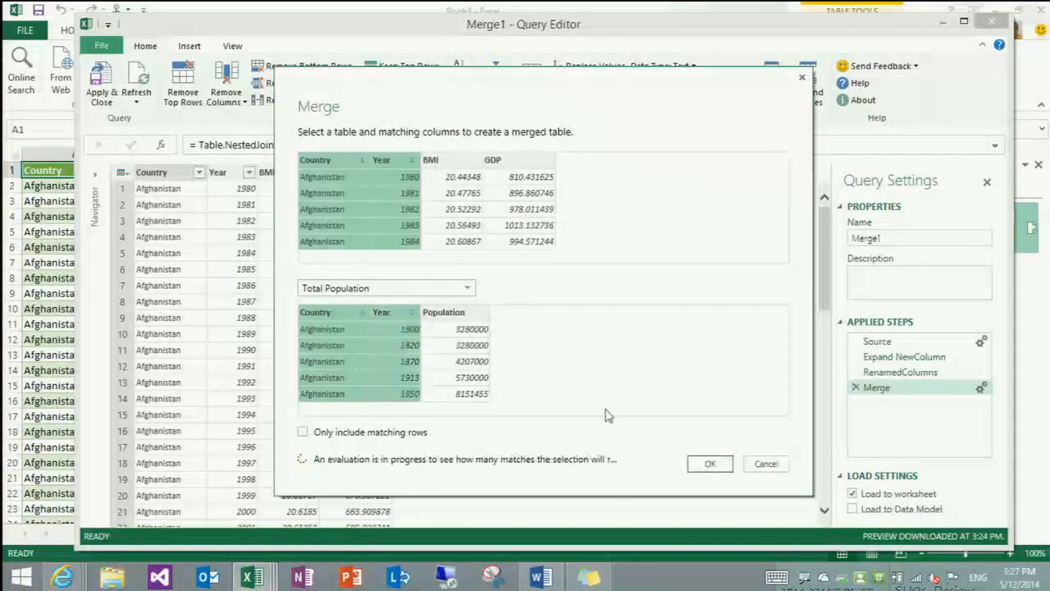
pyautogui.click(708, 464)
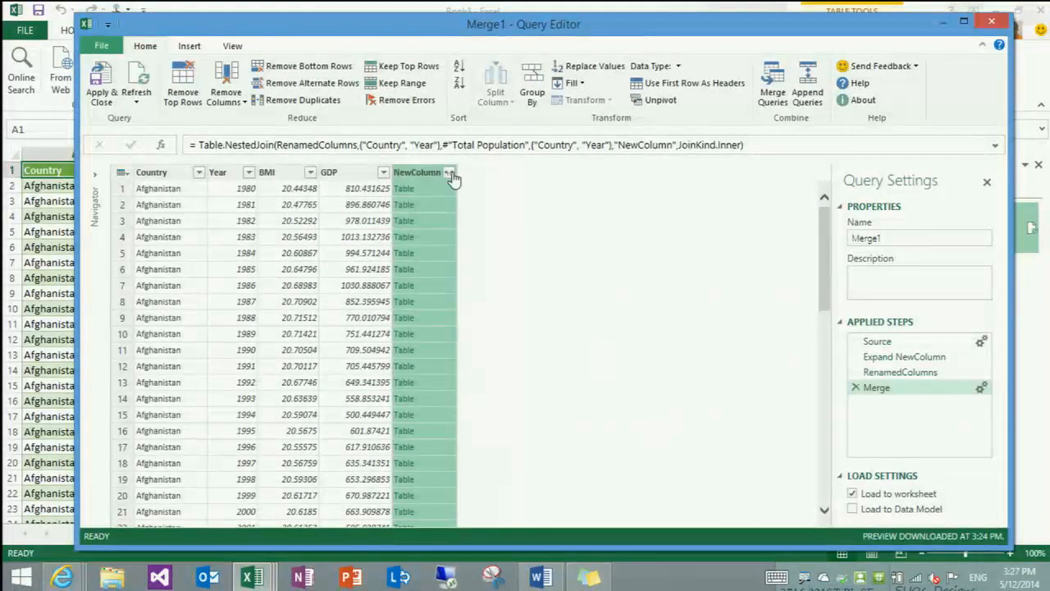
# Expand NewColumn to only its Population field, and rename the resulting column to Population
pyautogui.click(450, 173)
pyautogui.click(232, 233)
pyautogui.click(231, 279)
pyautogui.click(360, 319)
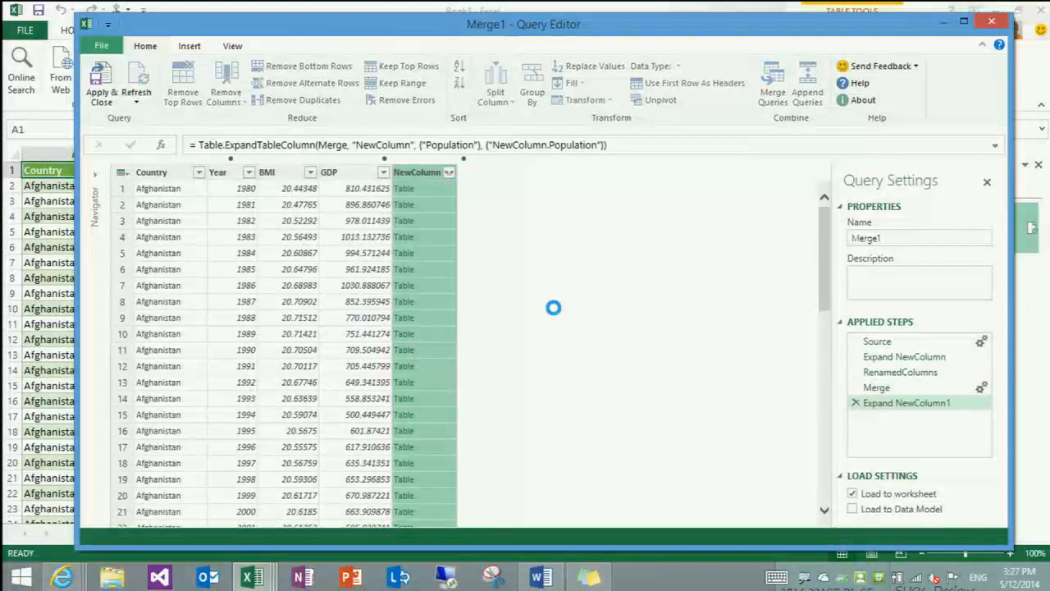
pyautogui.doubleClick(464, 173)
pyautogui.press('Home')
pyautogui.press('Delete')
pyautogui.press('Delete')
pyautogui.press('Delete')
pyautogui.press('Delete')
pyautogui.press('Delete')
pyautogui.press('Delete')
pyautogui.press('Delete')
pyautogui.press('Delete')
pyautogui.press('Delete')
pyautogui.press('Delete')
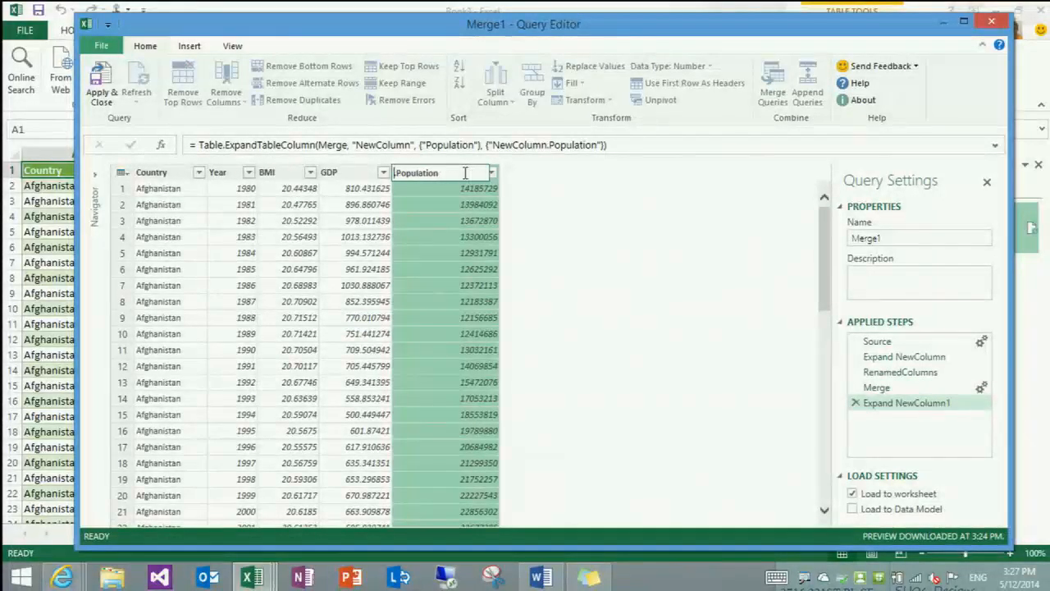
pyautogui.press('Return')
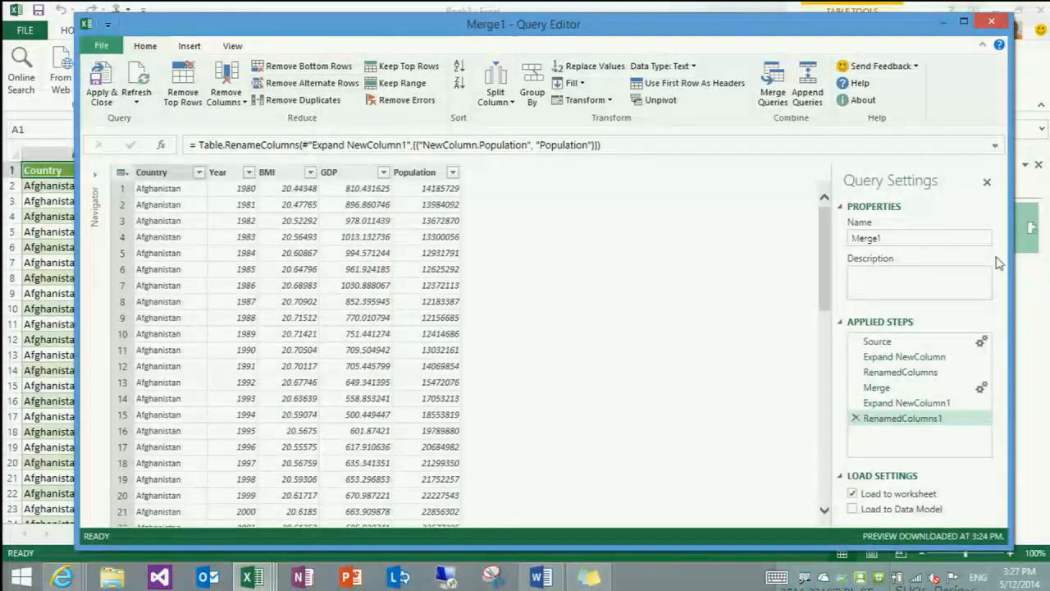
# Rename the merged query as "BMI, GDP and Population", and apply it to load the data into the worksheet
pyautogui.moveTo(958, 236); pyautogui.dragTo(687, 203)
pyautogui.write('BMI, GDP and Population')
pyautogui.press('Return')
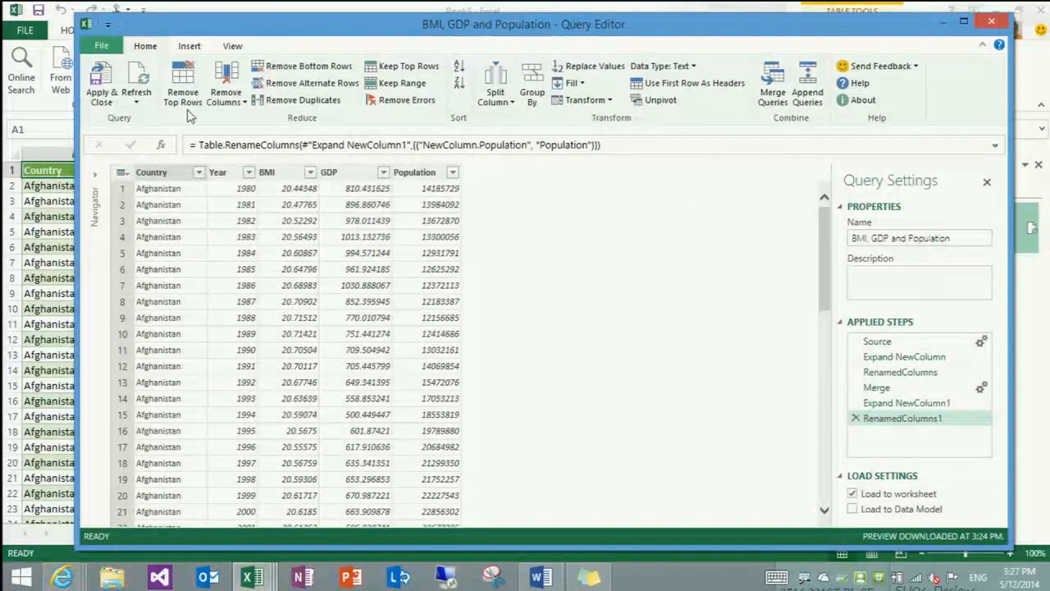
pyautogui.click(101, 92)
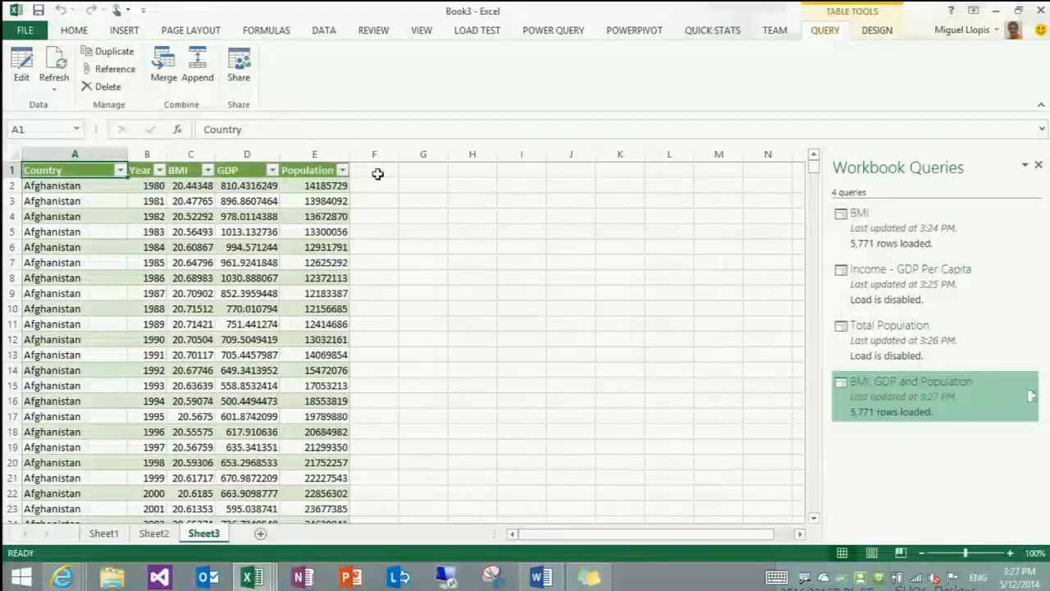
# Insert a Power View report from the merged table, and remove the Year field from its table
pyautogui.click(122, 31)
pyautogui.click(605, 64)
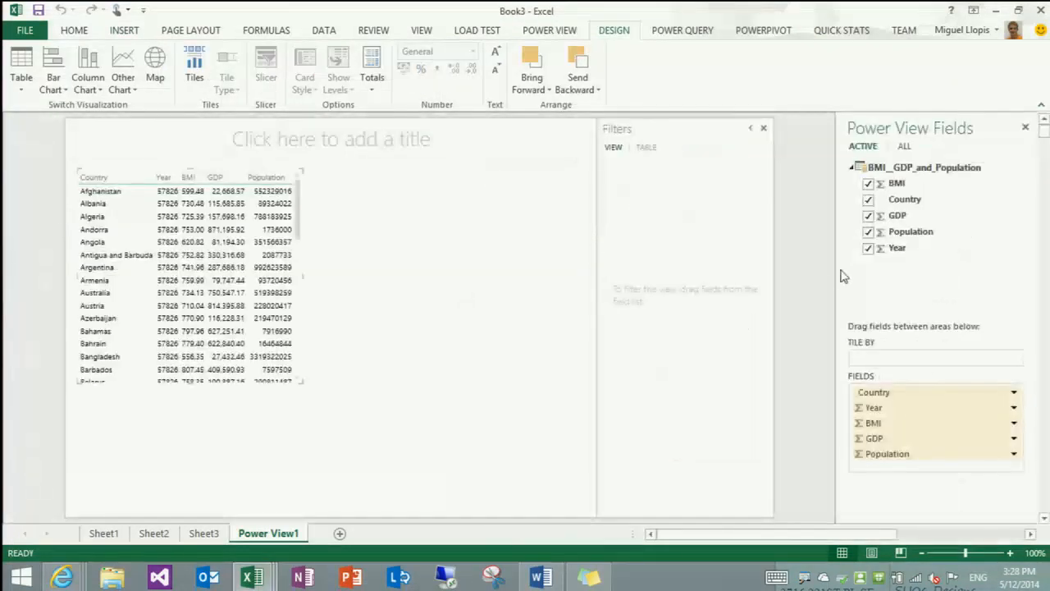
pyautogui.click(867, 247)
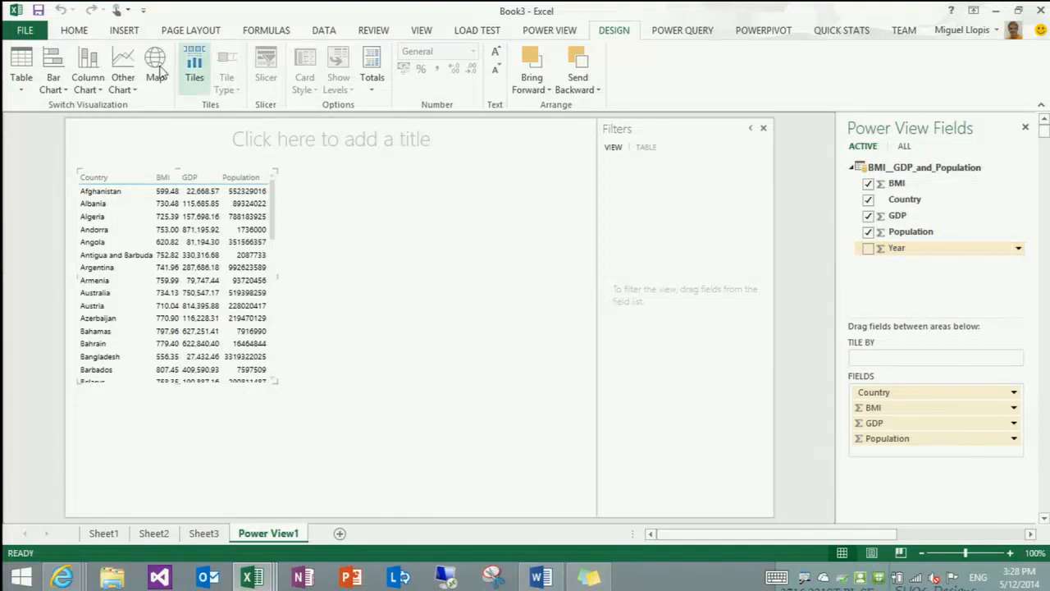
# Convert the Power View table into an enlarged scatter chart with Year as its play axis
pyautogui.click(124, 80)
pyautogui.click(142, 125)
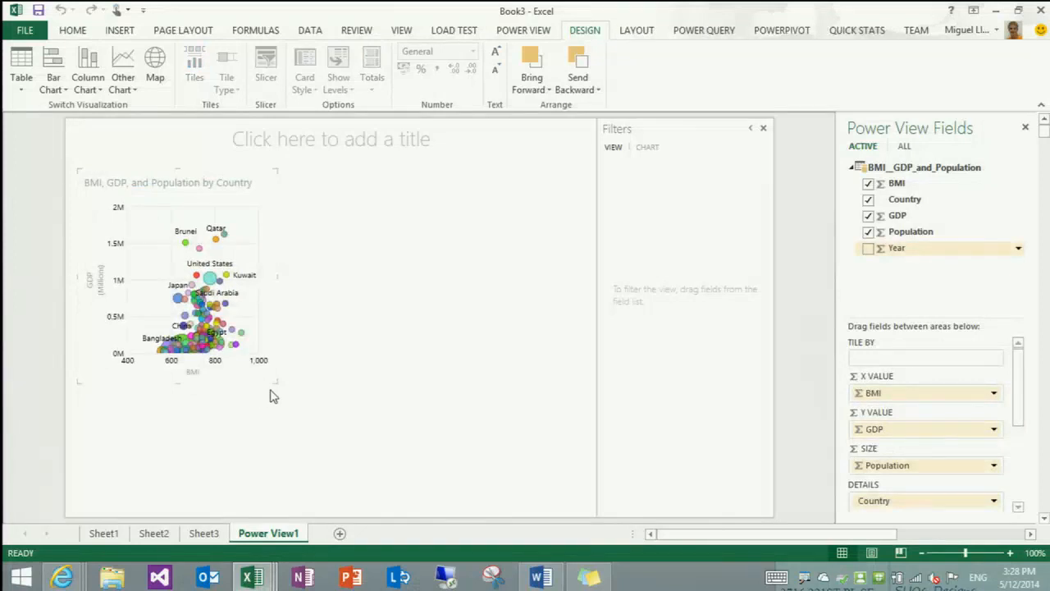
pyautogui.moveTo(272, 382); pyautogui.dragTo(572, 508)
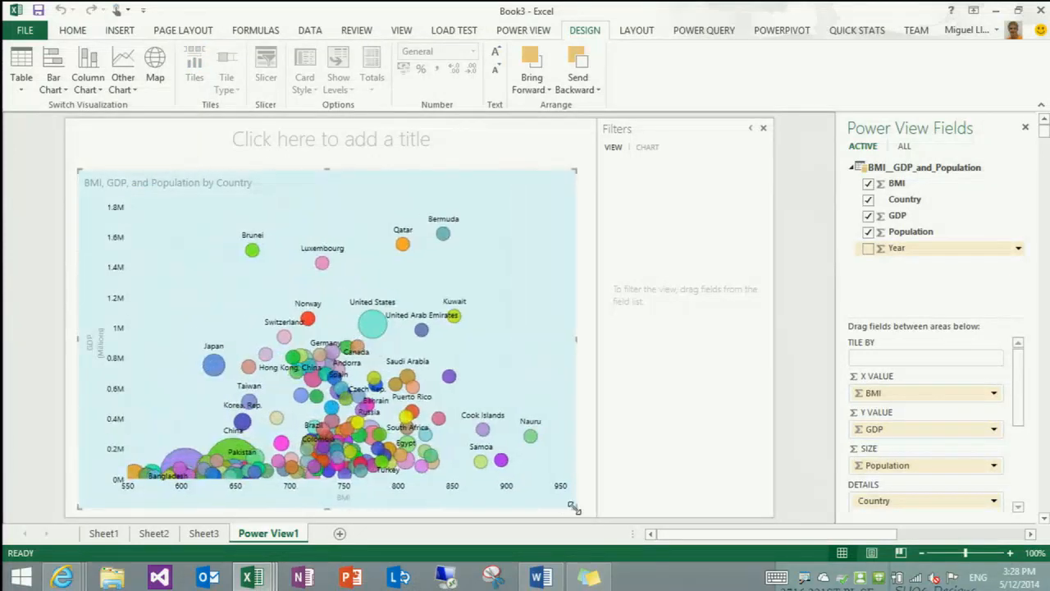
pyautogui.moveTo(1022, 385); pyautogui.dragTo(1023, 430)
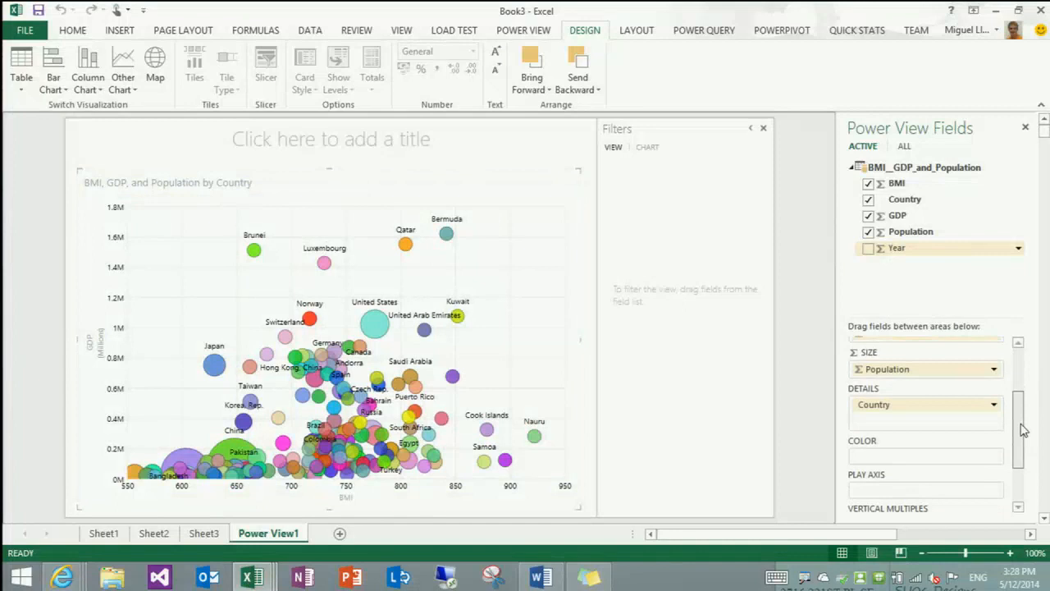
pyautogui.moveTo(876, 249); pyautogui.dragTo(875, 487)
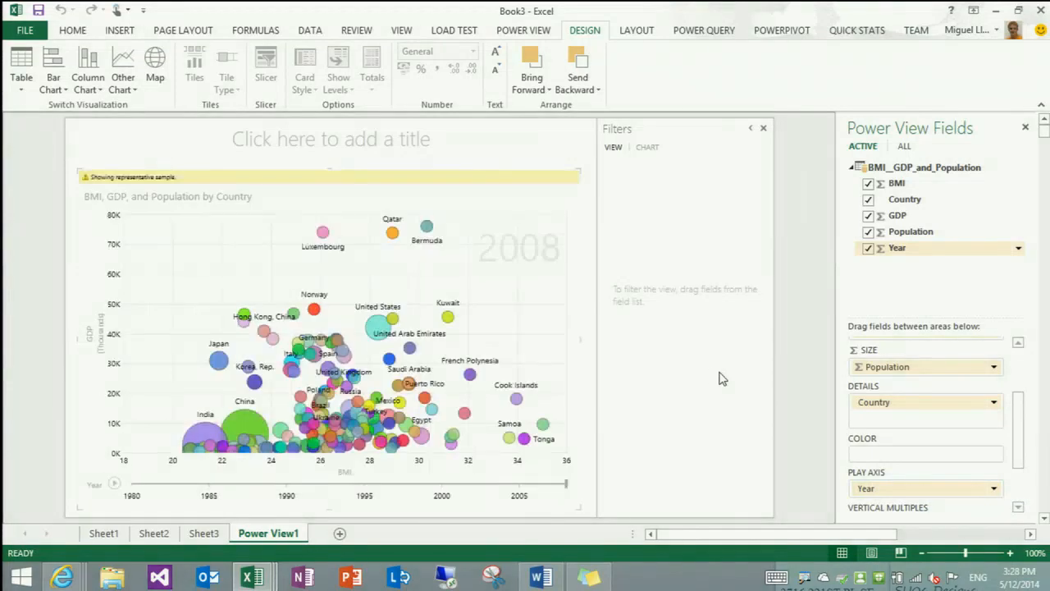
# Filter the chart to populations greater than or equal to about 97520543, and collapse the filters area
pyautogui.click(648, 153)
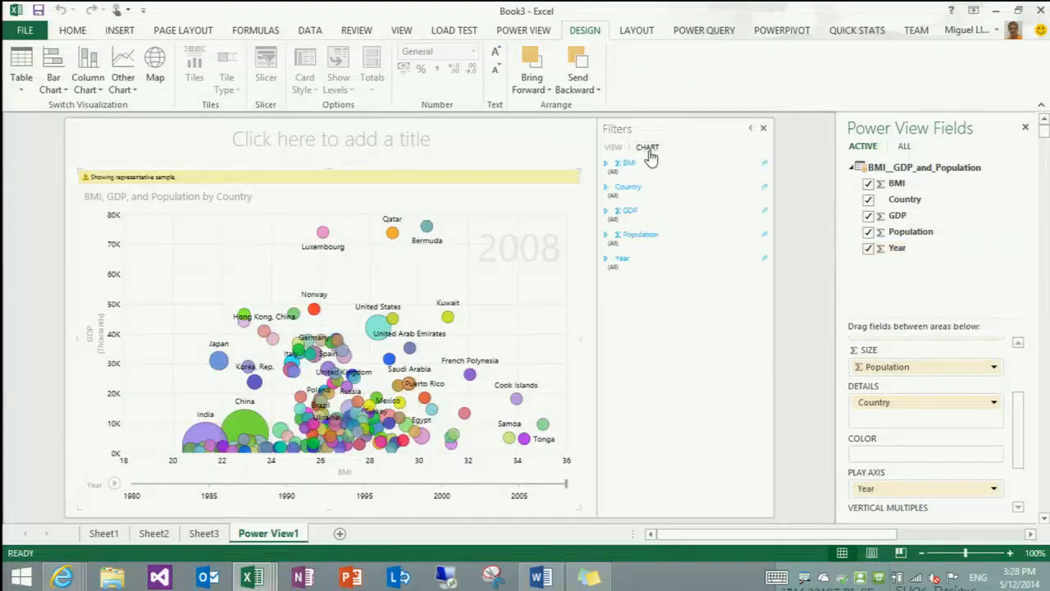
pyautogui.click(607, 235)
pyautogui.moveTo(611, 256); pyautogui.dragTo(620, 260)
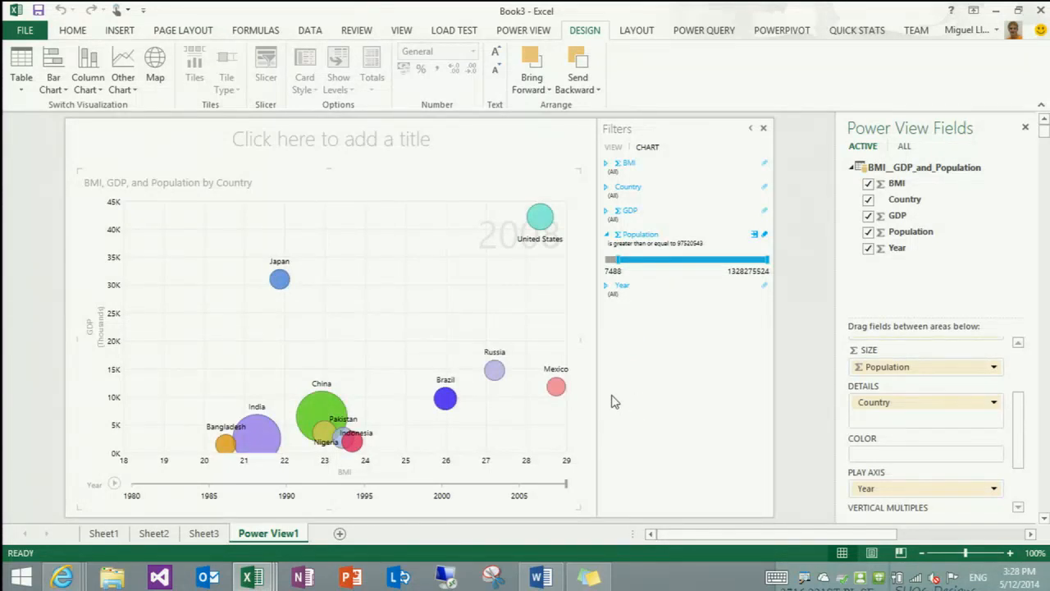
pyautogui.click(752, 132)
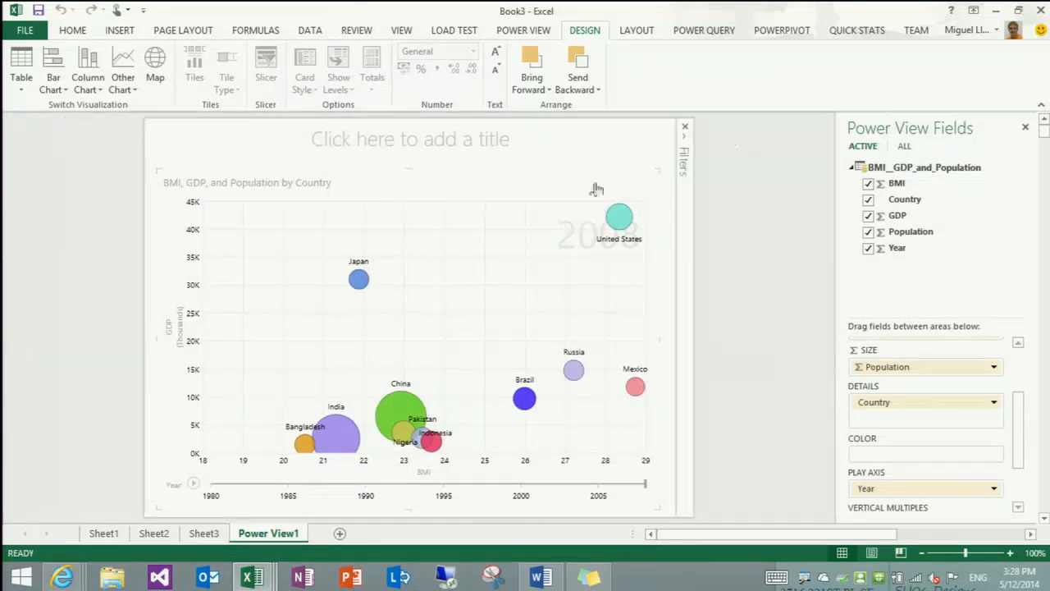
# Play the chart through the years, examine the trails of Japan and the United States, and clear the highlighting
pyautogui.click(192, 483)
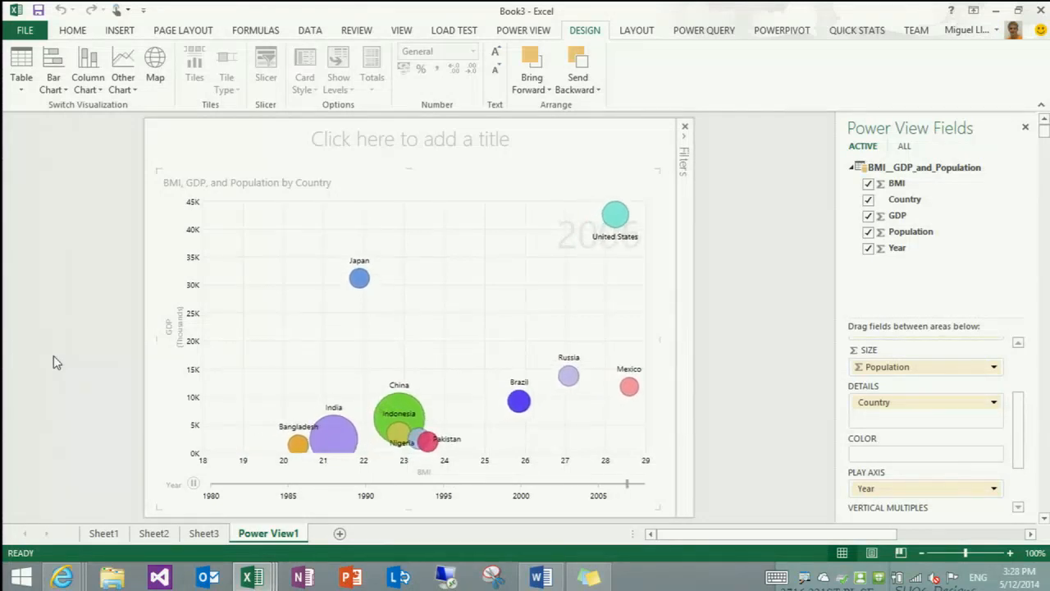
pyautogui.click(358, 280)
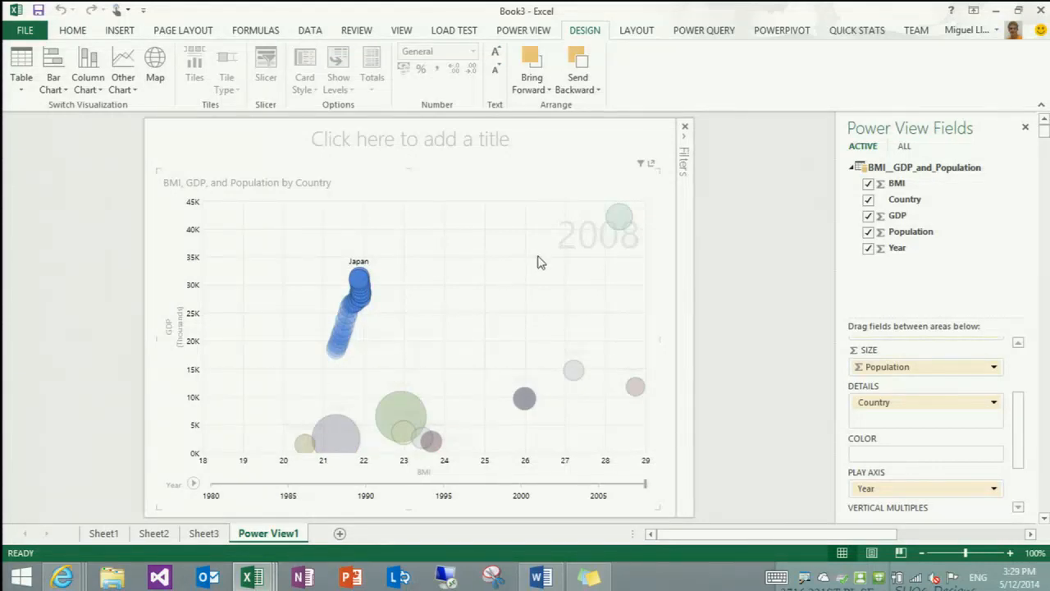
pyautogui.click(620, 220)
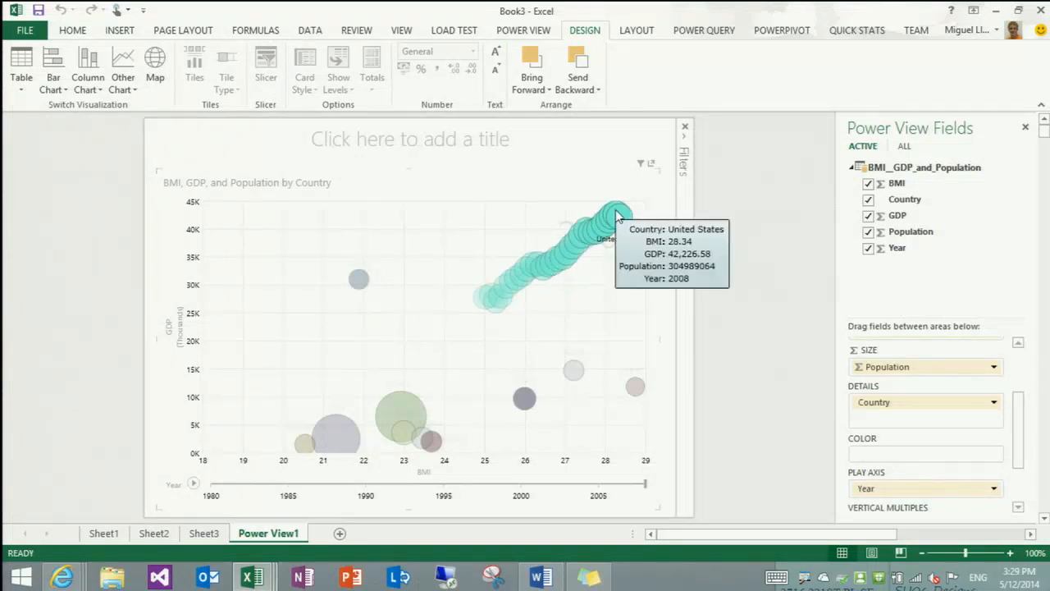
pyautogui.click(782, 347)
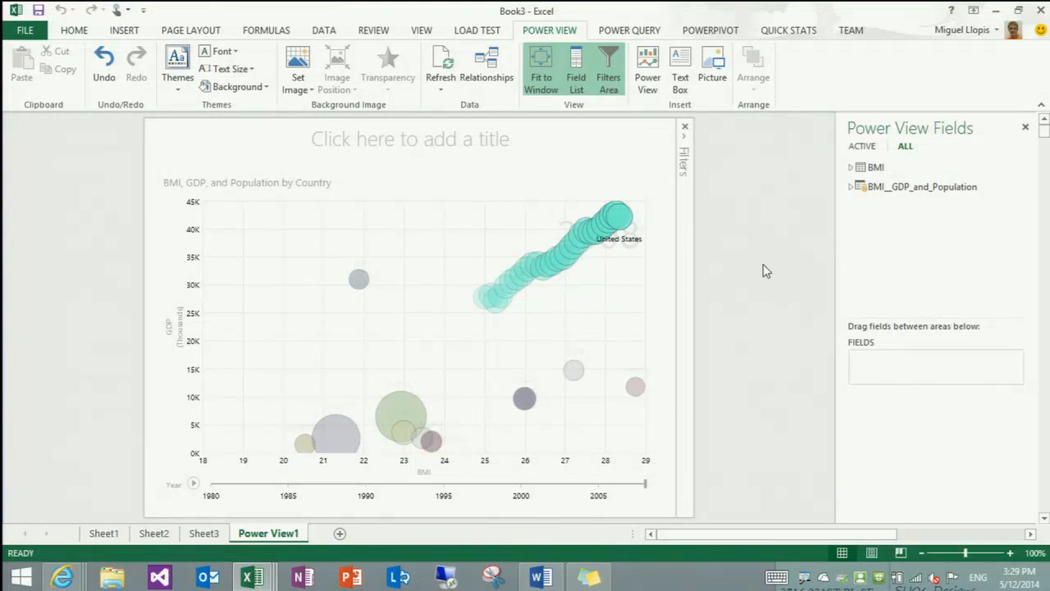
pyautogui.click(587, 302)
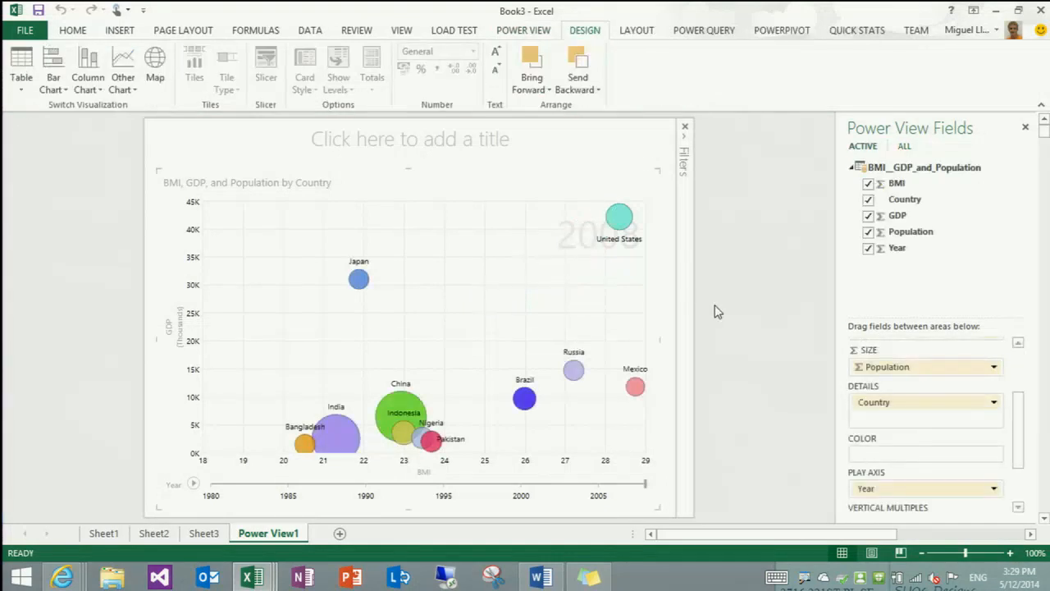
pyautogui.click(714, 311)
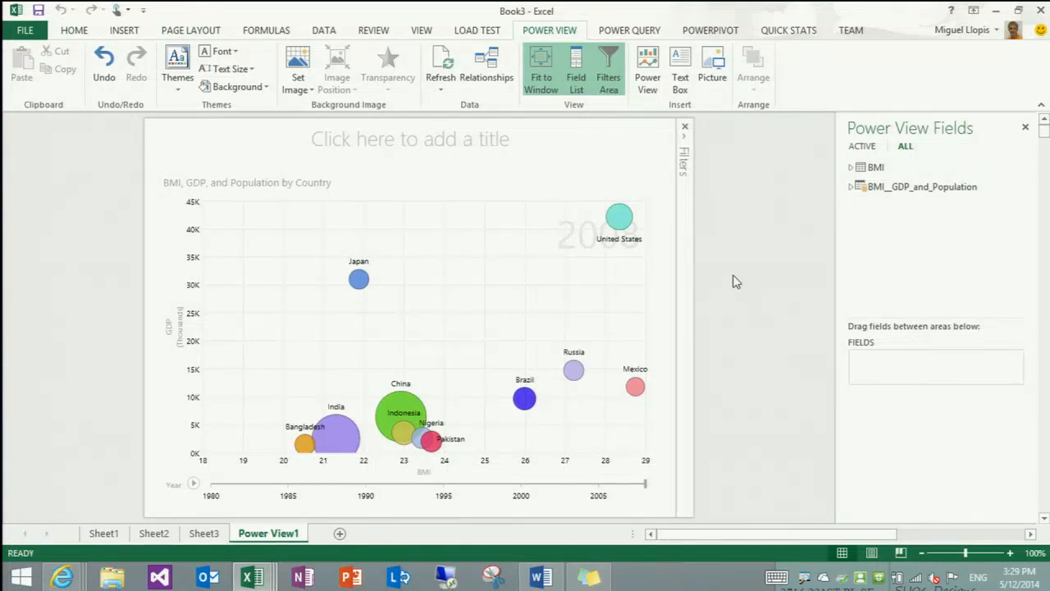
pyautogui.rightClick(248, 581)
pyautogui.click(223, 509)
# Show the workbook queries, and share a copy of BMI, GDP and Population with everyone in the enterprise, described as "Cool"
pyautogui.click(640, 30)
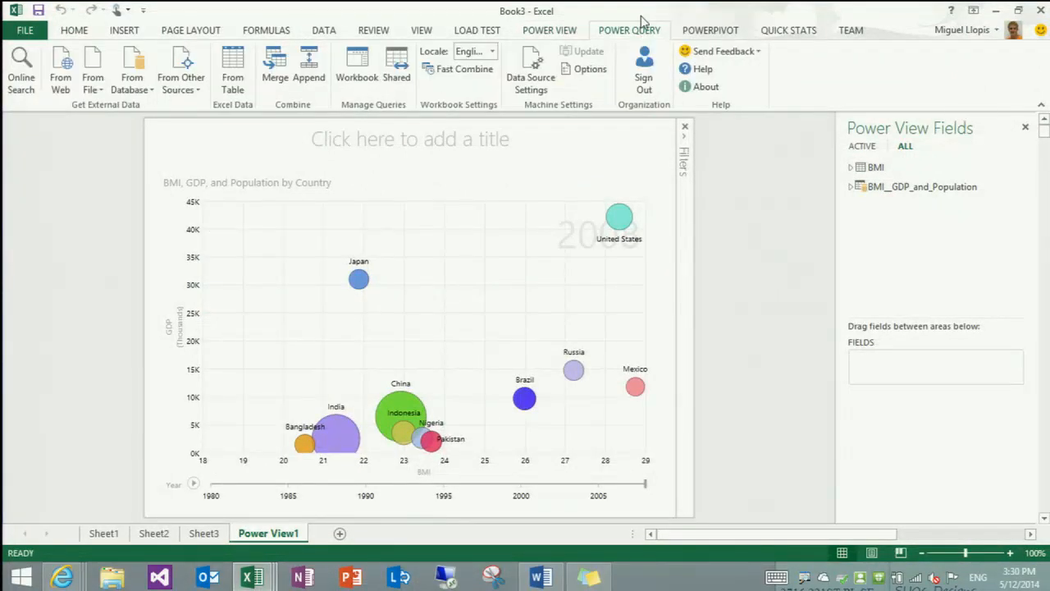
pyautogui.click(368, 76)
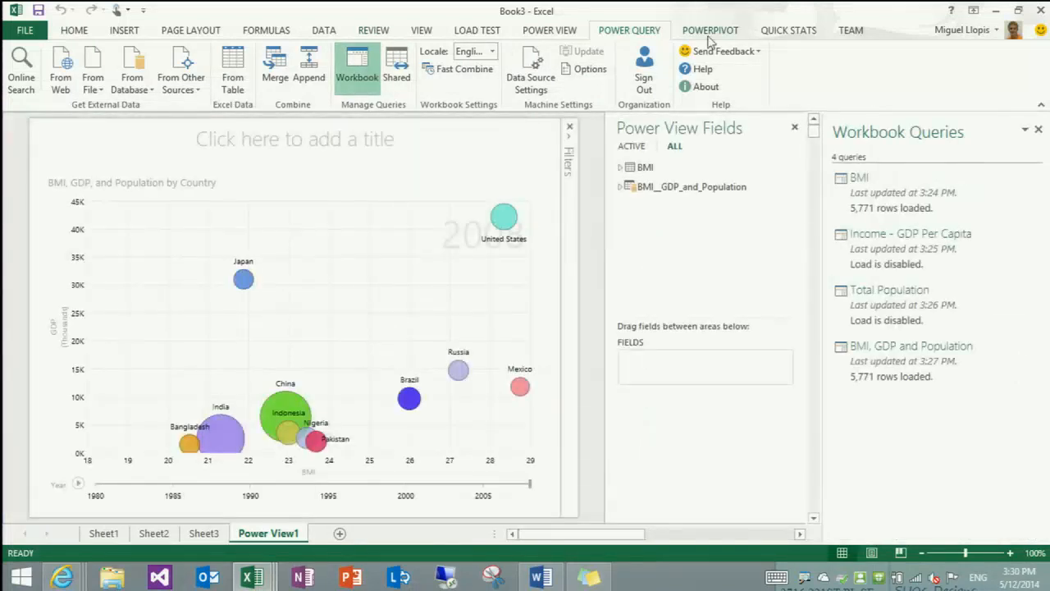
pyautogui.moveTo(879, 369)
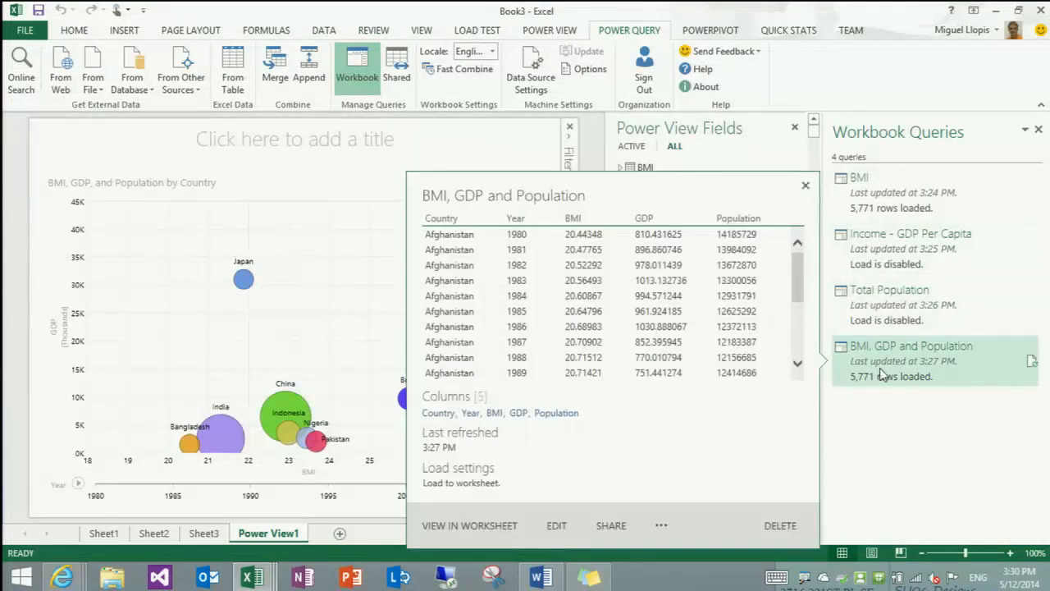
pyautogui.click(610, 527)
pyautogui.click(557, 196)
pyautogui.write('C')
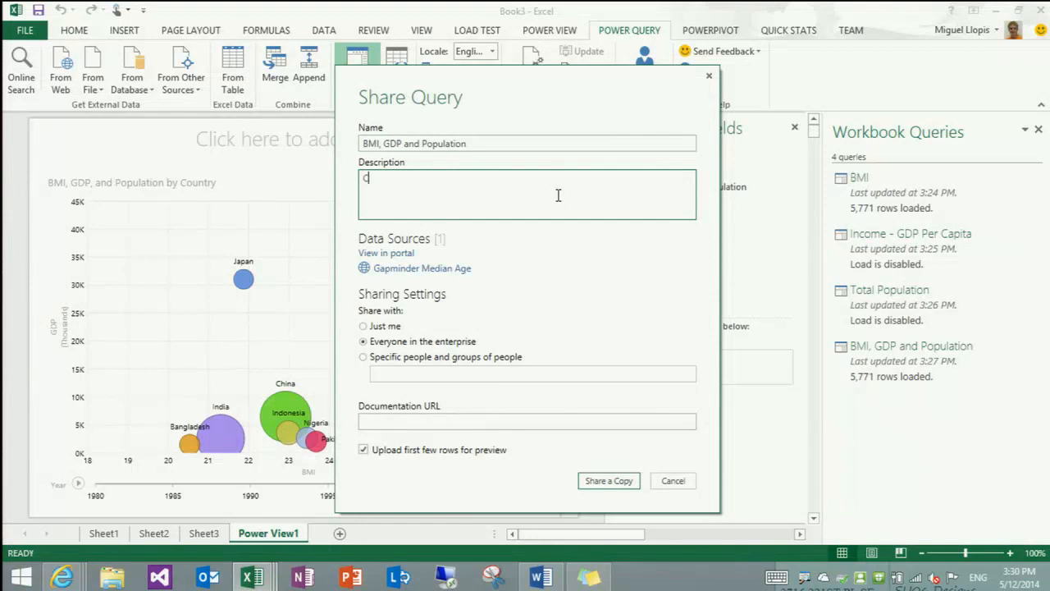
pyautogui.write('ool mashup!!')
pyautogui.click(598, 483)
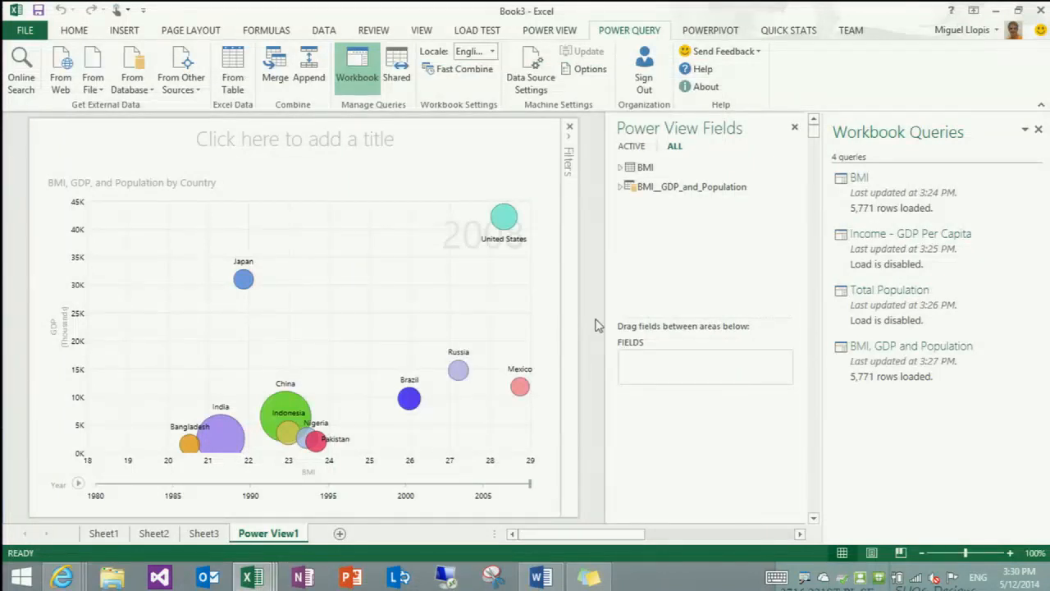
# Search online from Sheet1 for "BMI, GDP and population" and preview the matching shared queries
pyautogui.click(104, 533)
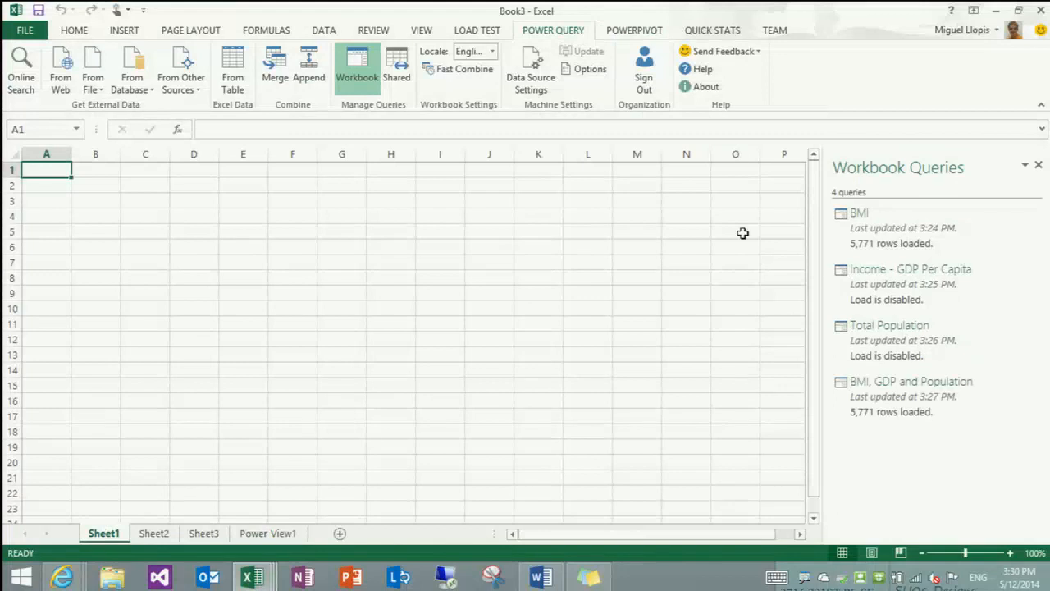
pyautogui.click(25, 79)
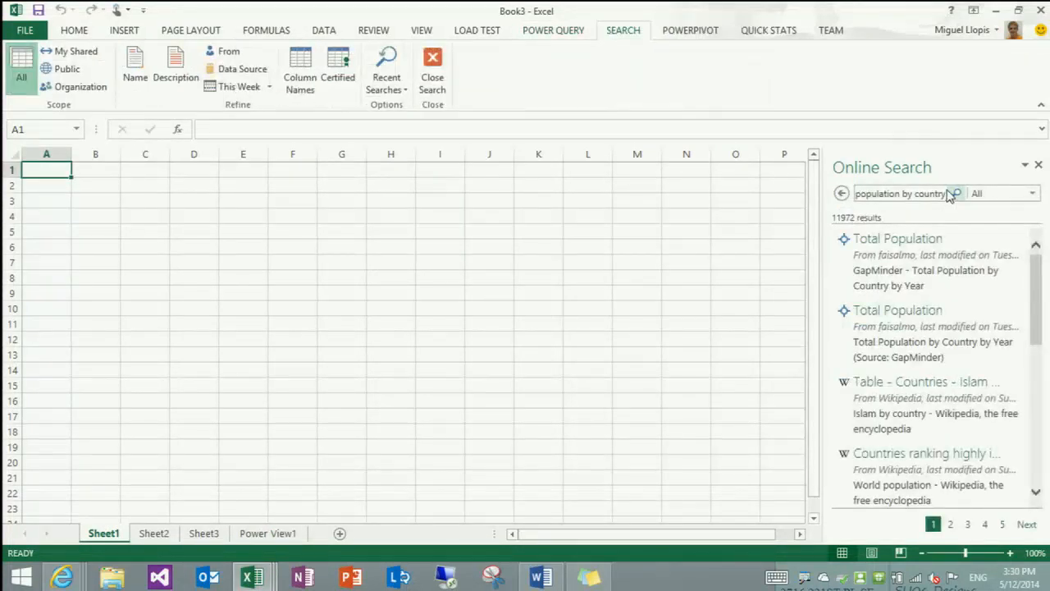
pyautogui.hotkey('ctrl', 'a')
pyautogui.write('BM')
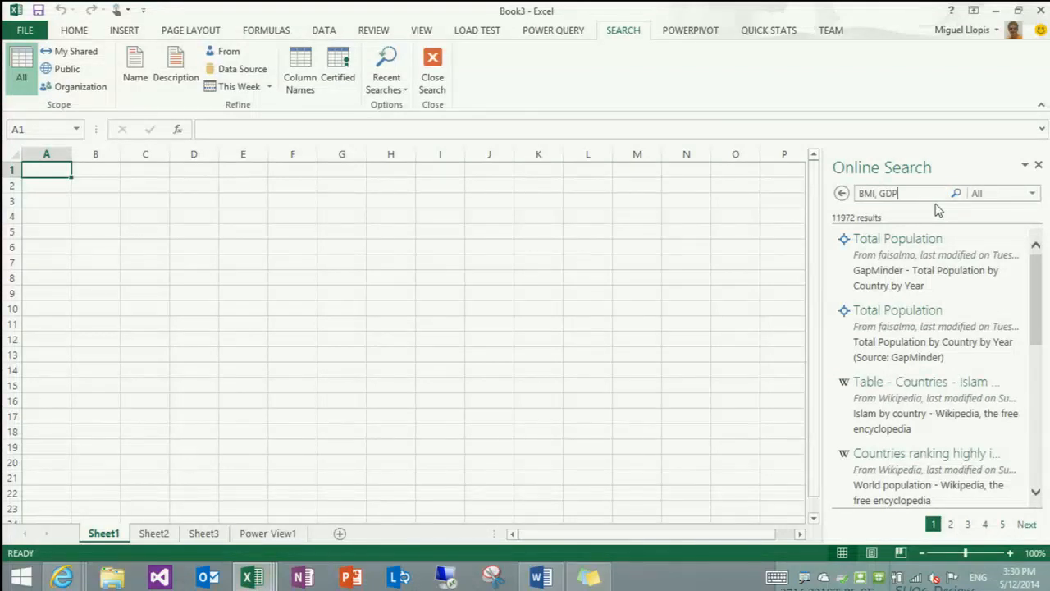
pyautogui.write('I, GDP and population')
pyautogui.press('Return')
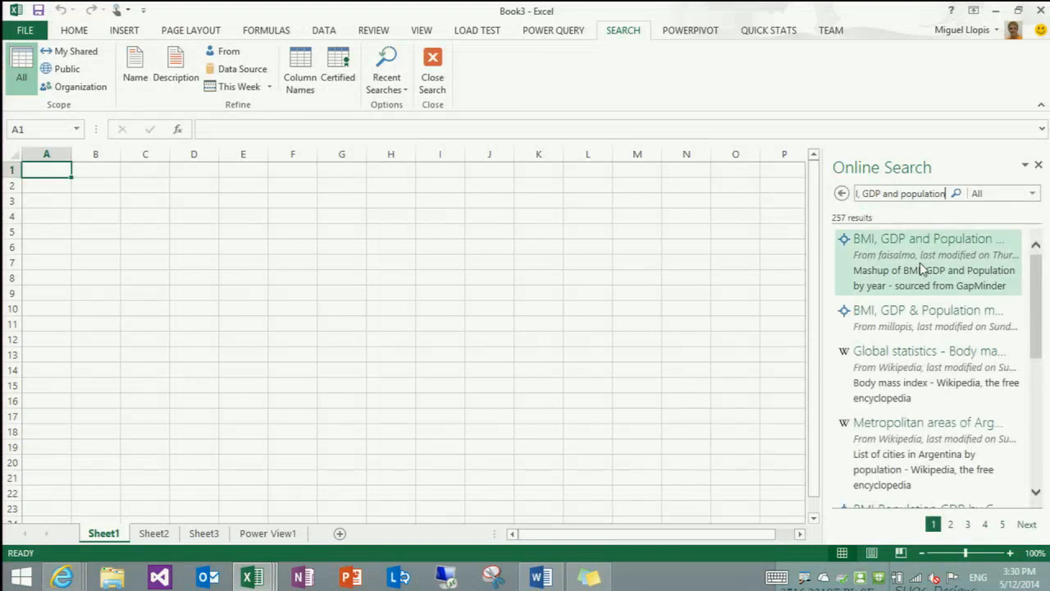
pyautogui.moveTo(922, 269)
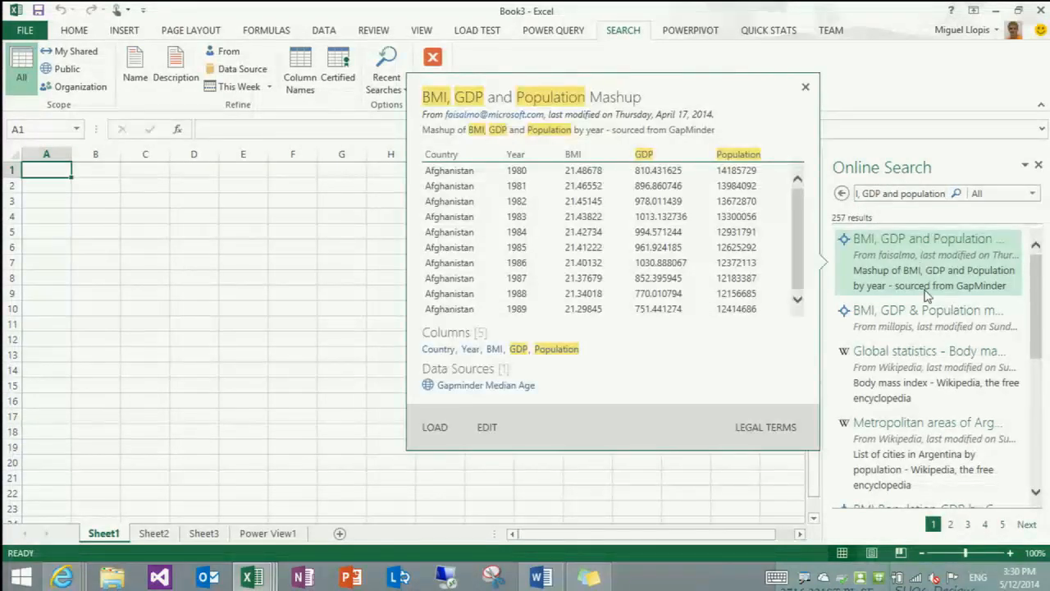
pyautogui.moveTo(929, 317)
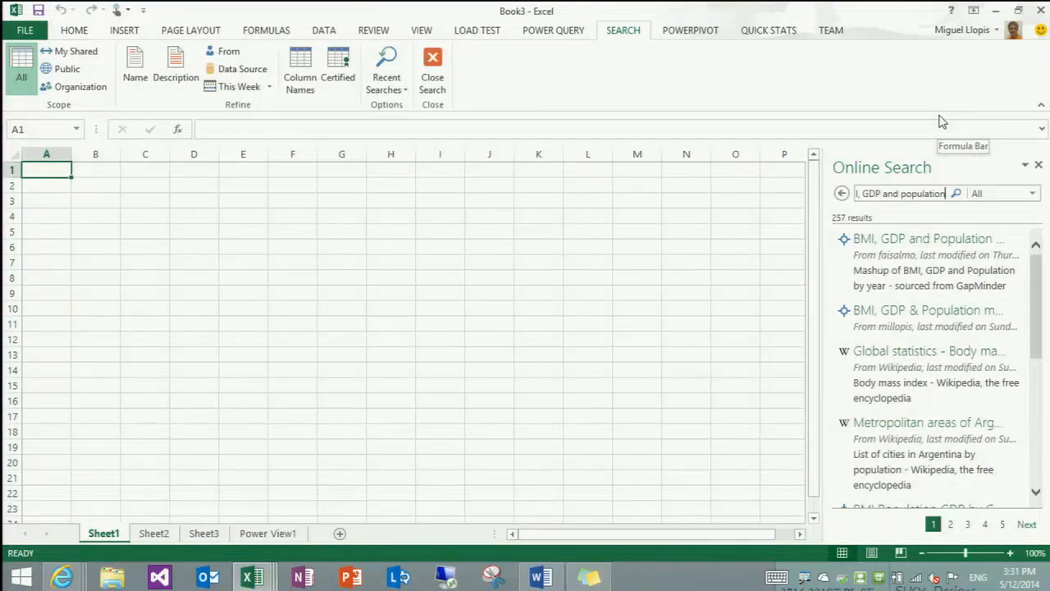
# Create a blank workbook and start a Power Query import from an SAP BusinessObjects BI Universe
pyautogui.hotkey('alt', 'Tab')
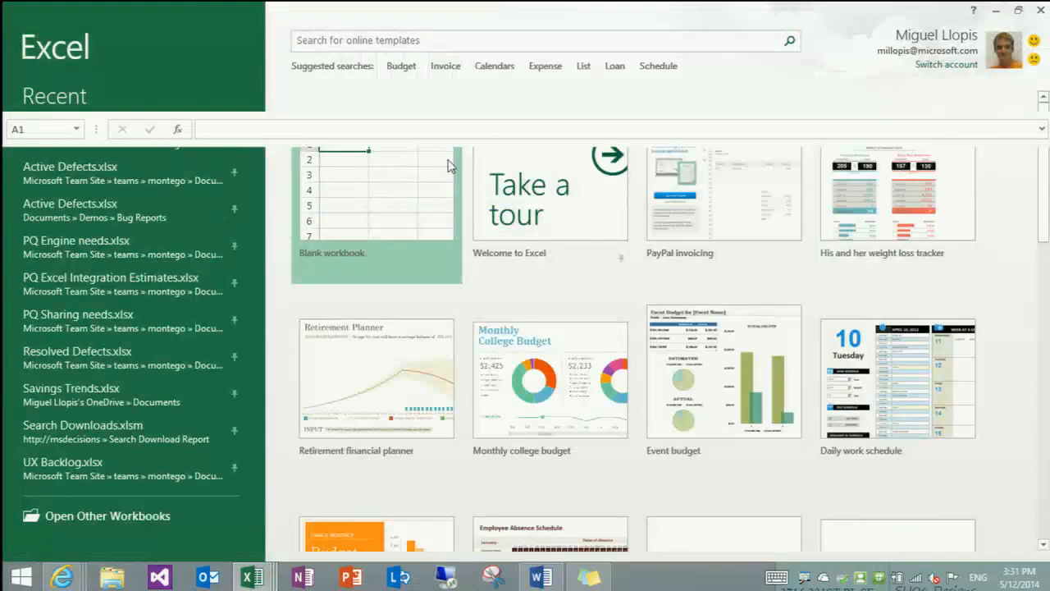
pyautogui.click(414, 202)
pyautogui.click(554, 30)
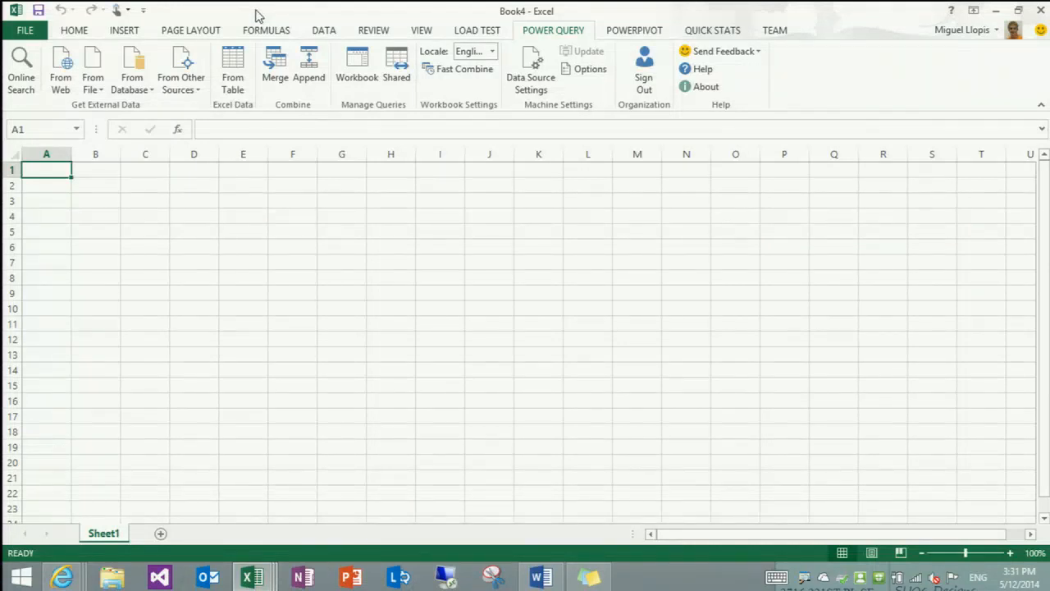
pyautogui.click(195, 92)
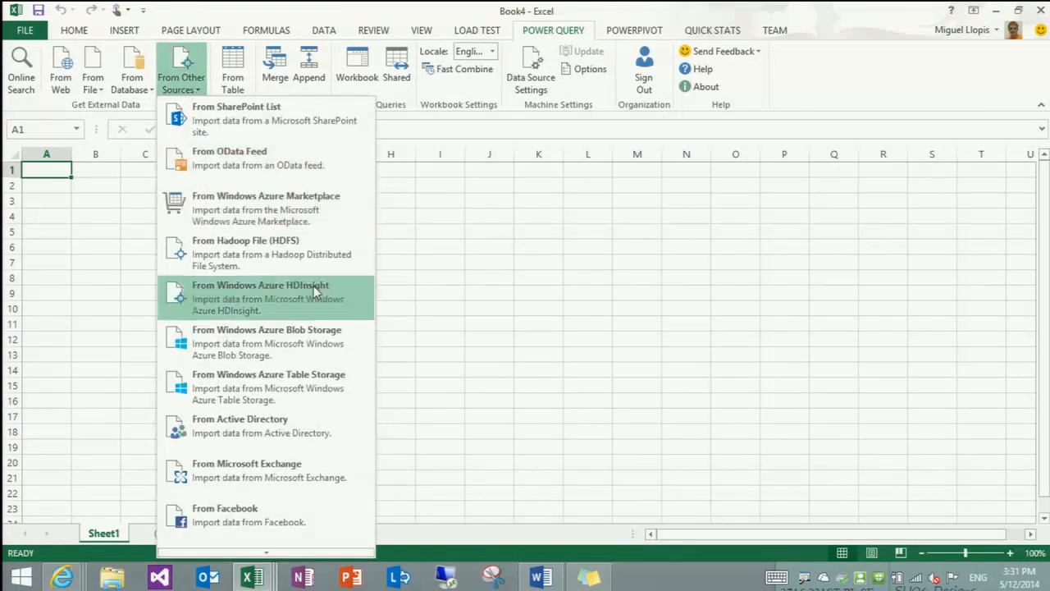
pyautogui.scroll(-2, 315, 402)
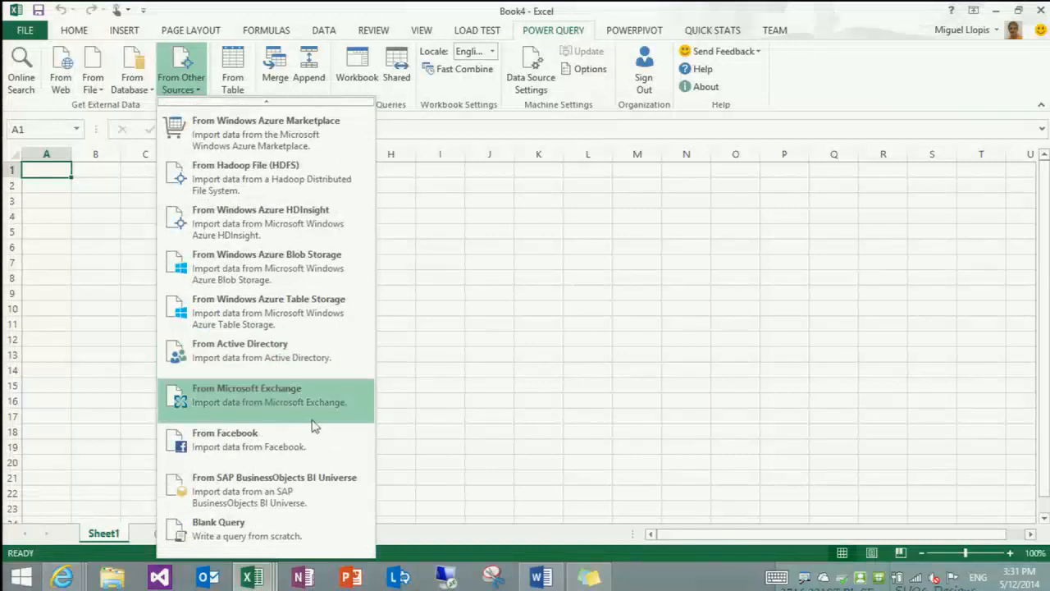
pyautogui.click(331, 491)
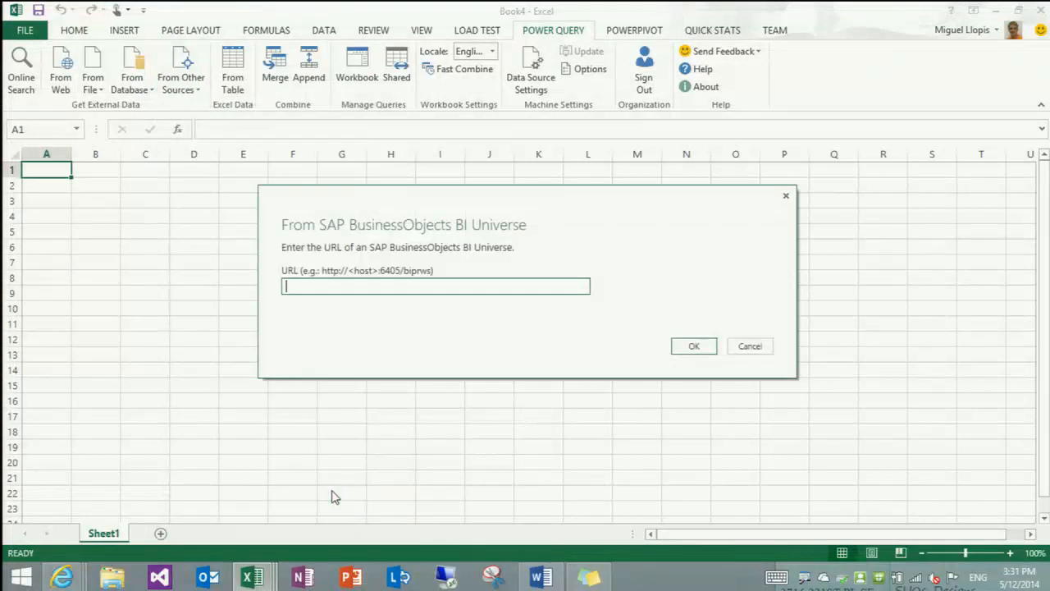
pyautogui.click(589, 577)
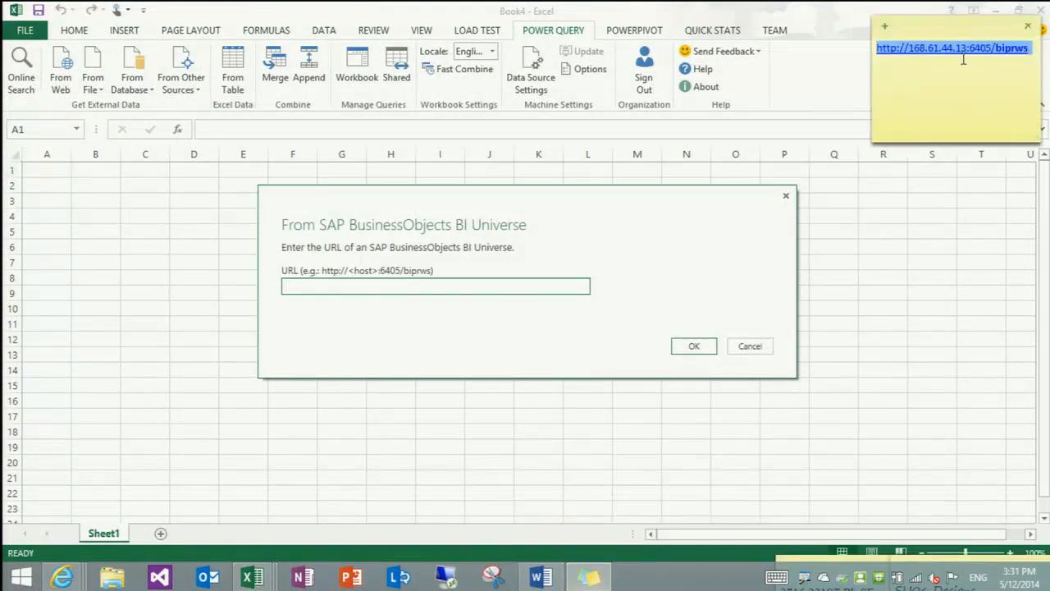
pyautogui.rightClick(906, 45)
pyautogui.click(943, 68)
pyautogui.click(834, 19)
pyautogui.click(519, 292)
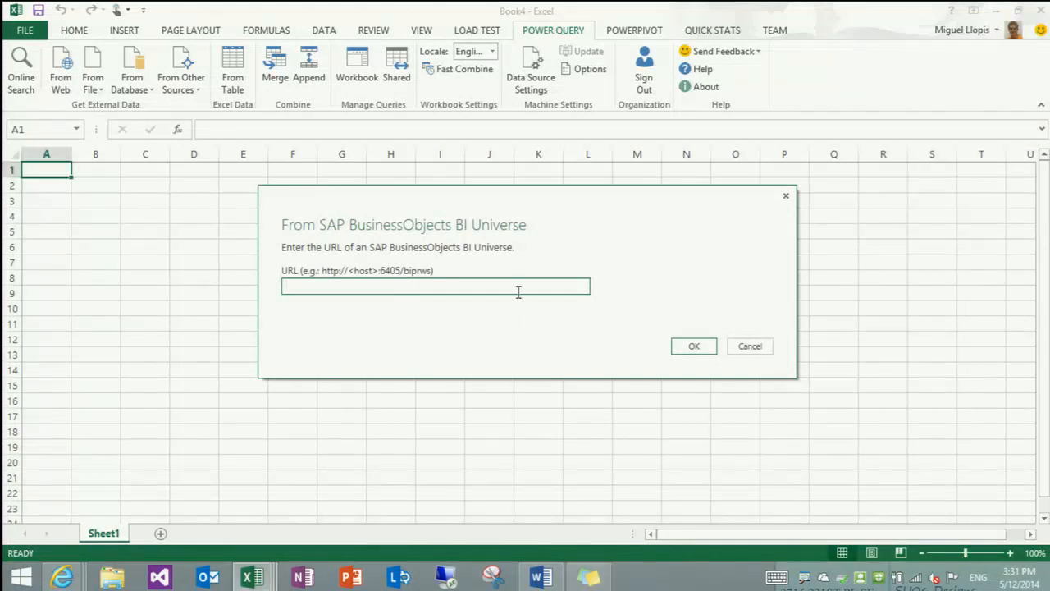
pyautogui.hotkey('ctrl', 'v')
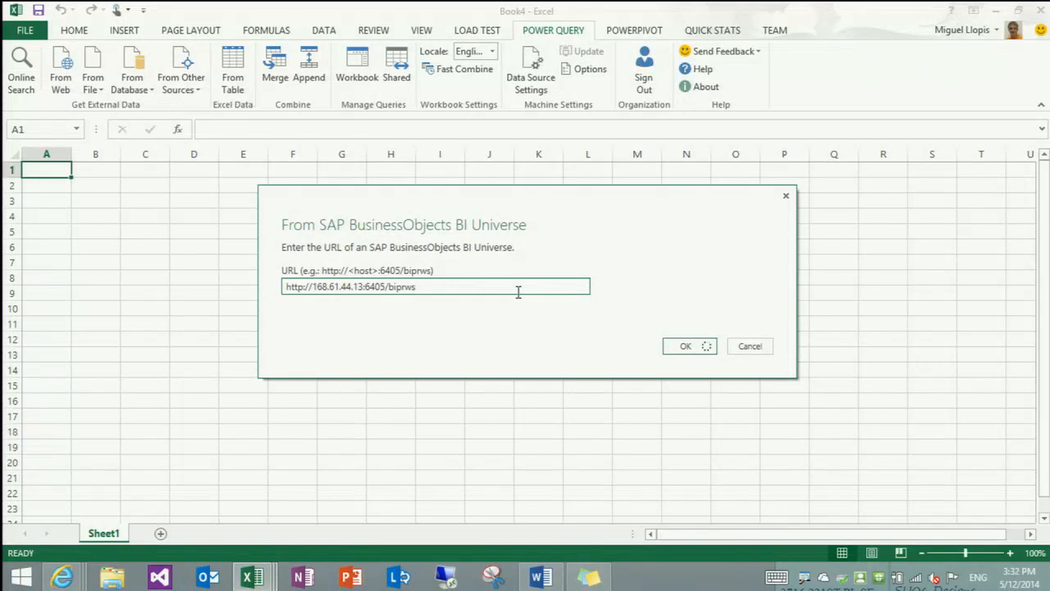
pyautogui.press('Return')
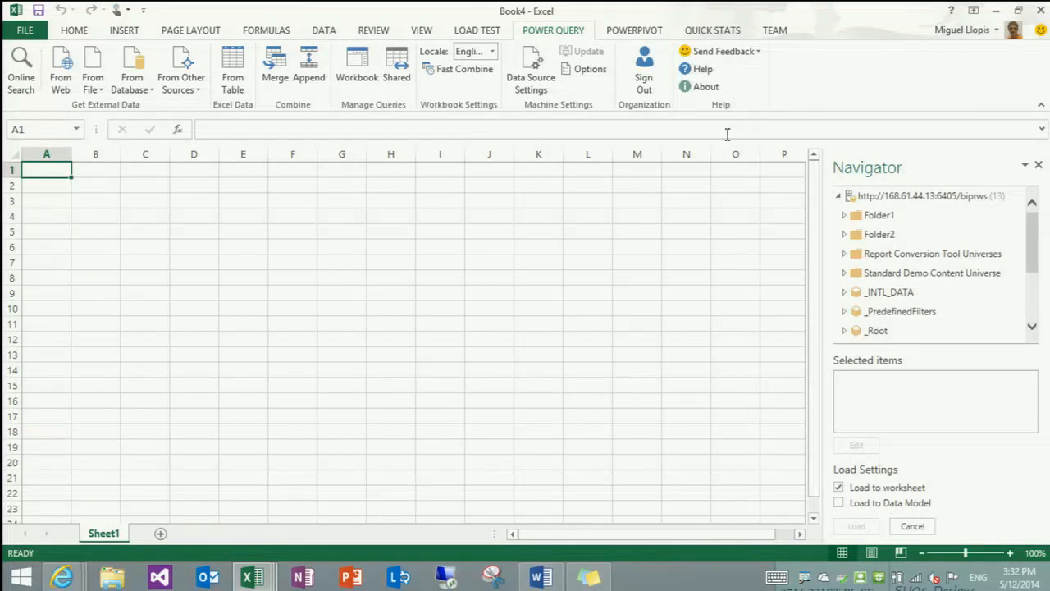
# Select Product Name, Category Name and Line Name from the Product folder of the Microsoft universe
pyautogui.moveTo(1032, 241); pyautogui.dragTo(1031, 300)
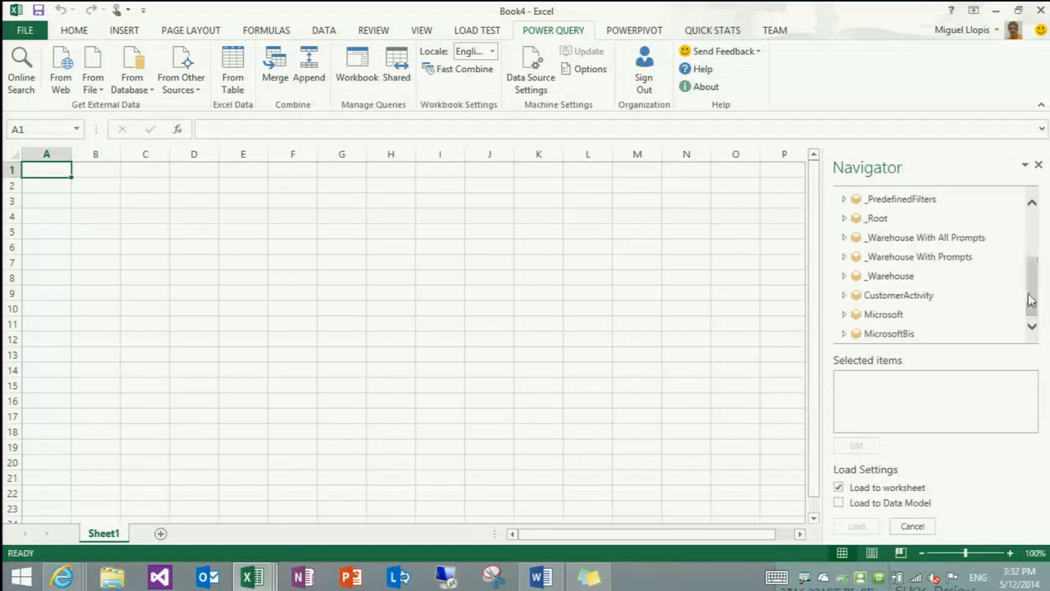
pyautogui.click(844, 315)
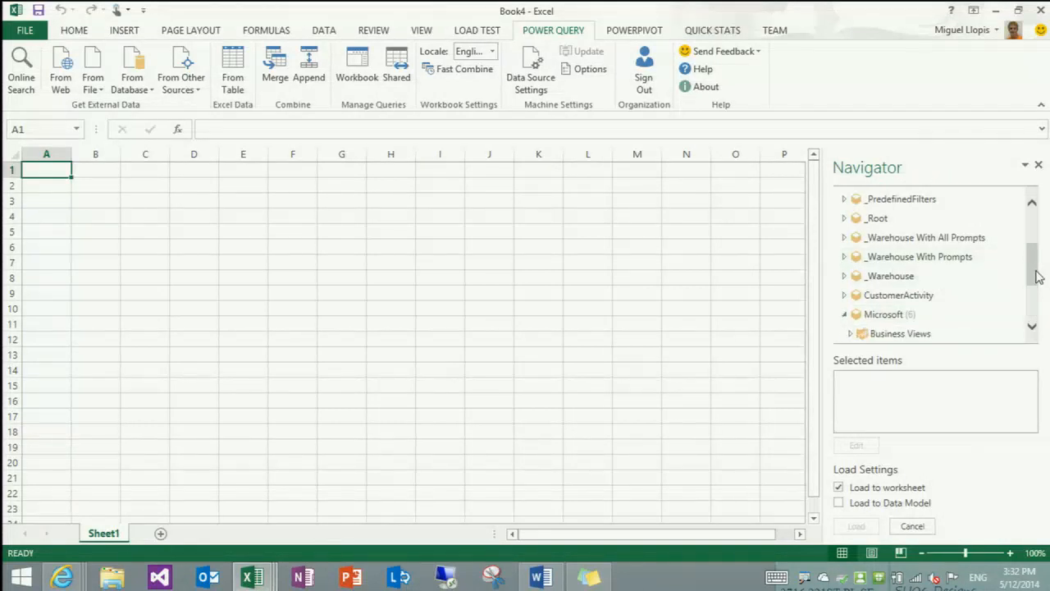
pyautogui.moveTo(1034, 268); pyautogui.dragTo(1035, 300)
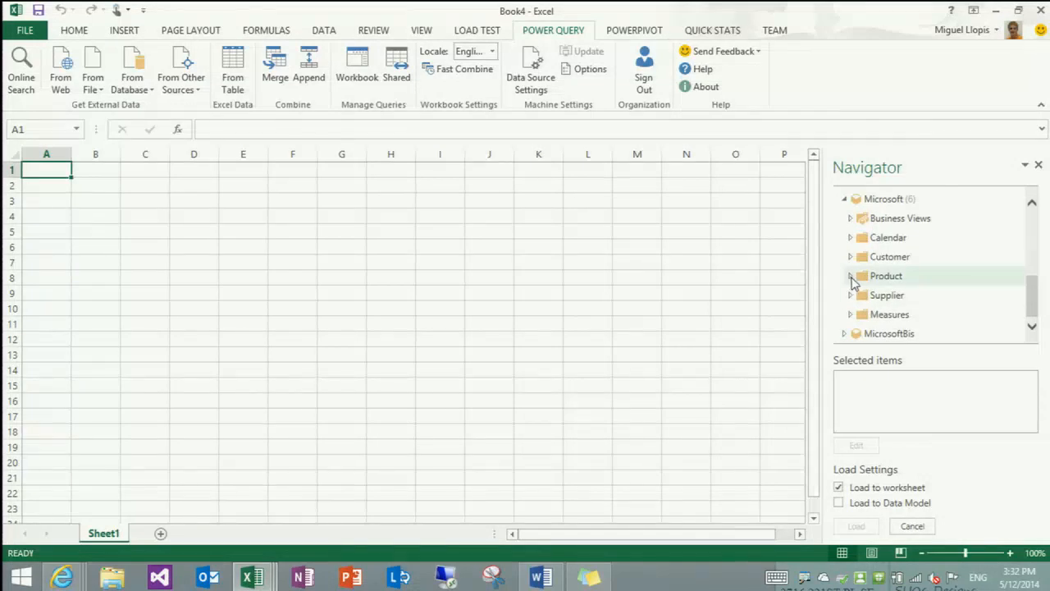
pyautogui.click(850, 276)
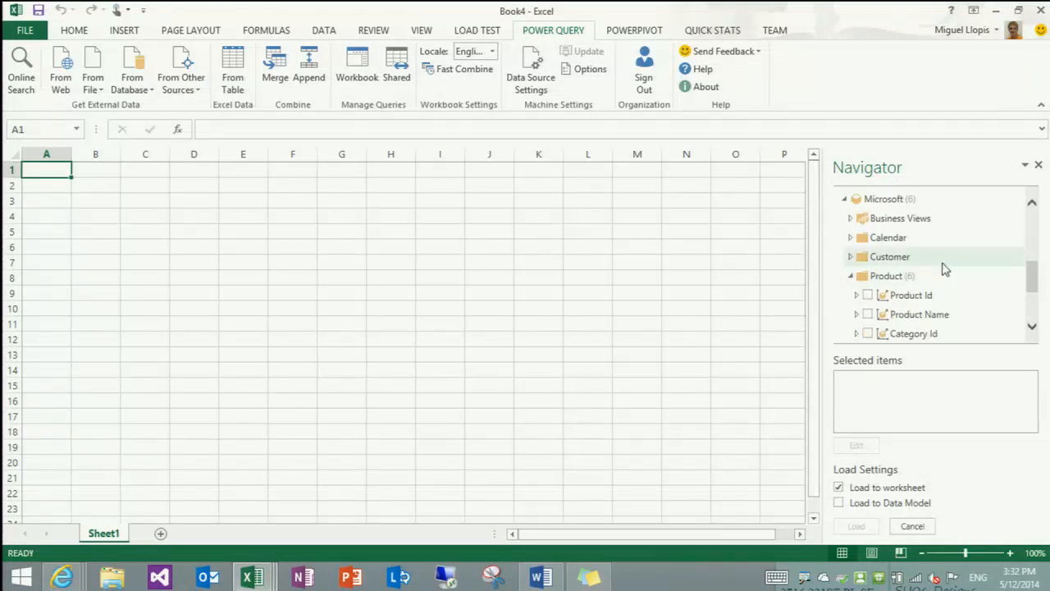
pyautogui.click(868, 315)
pyautogui.scroll(-2, 874, 296)
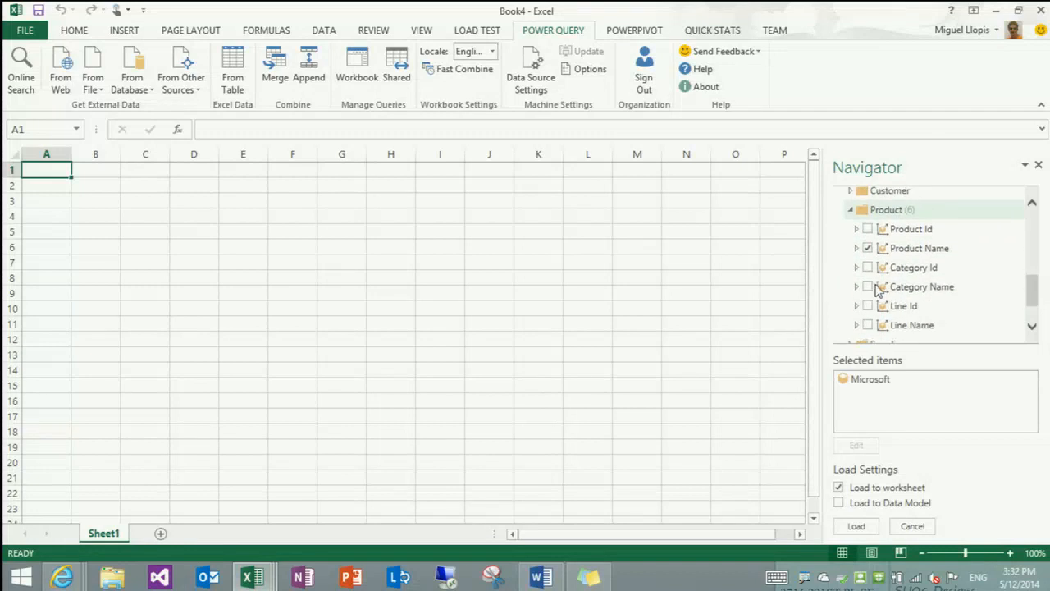
pyautogui.click(868, 283)
pyautogui.click(867, 320)
# Collapse the Product folder and add the Ordered Qty and Received Qty measures from the Purchase folder
pyautogui.click(851, 206)
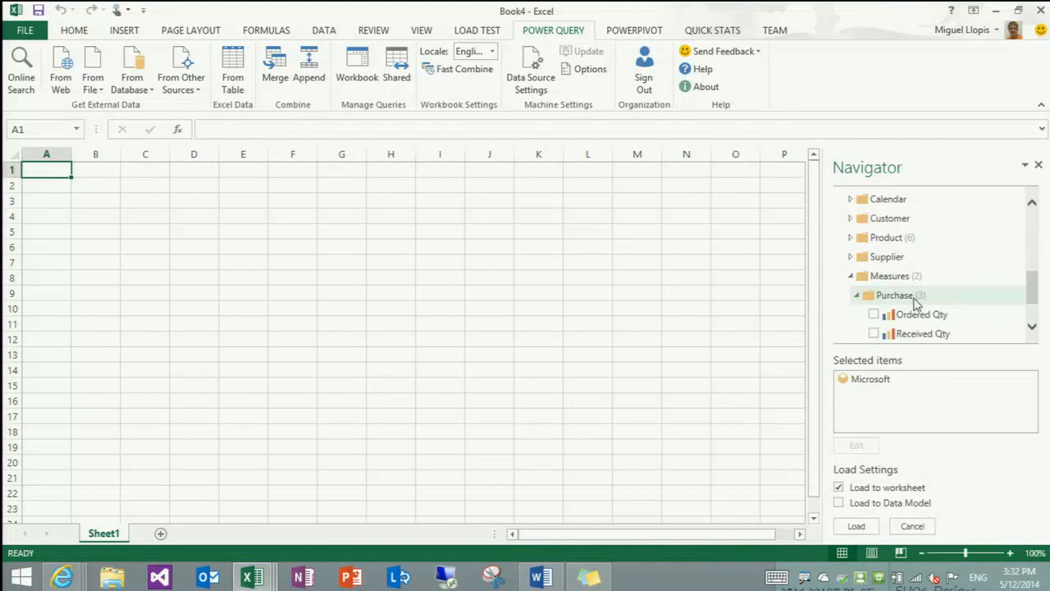
pyautogui.click(874, 268)
pyautogui.click(874, 287)
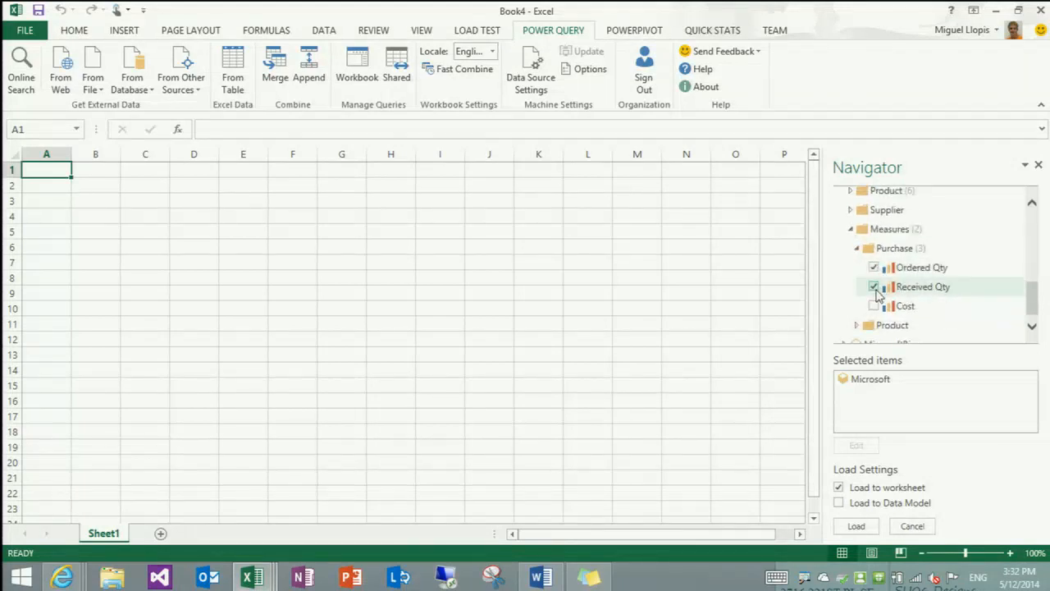
# Preview the selected Microsoft data across its columns and rows, and load it to the worksheet
pyautogui.moveTo(877, 390)
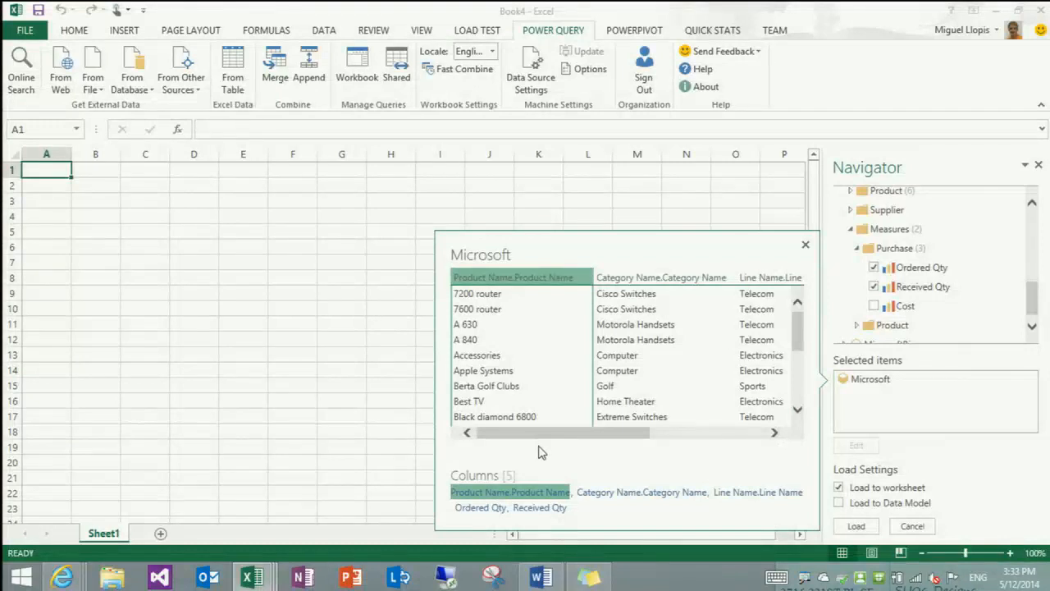
pyautogui.moveTo(555, 436)
pyautogui.mouseDown()
pyautogui.moveTo(682, 426)
pyautogui.moveTo(553, 417)
pyautogui.mouseUp()
pyautogui.scroll(-3, 589, 336)
pyautogui.scroll(3, 605, 345)
pyautogui.click(857, 526)
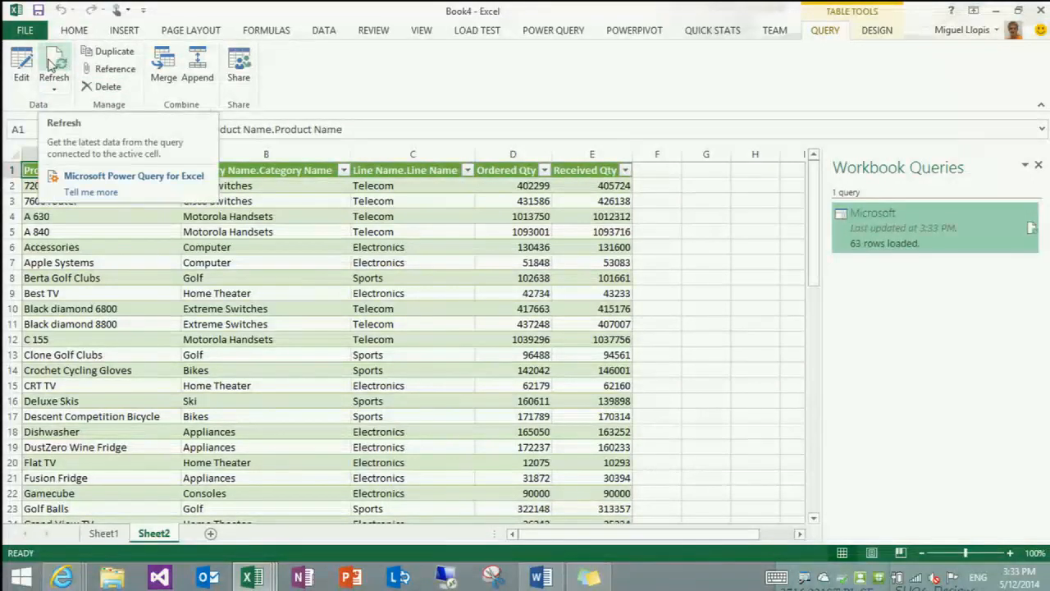
# Open the Microsoft query for editing and reorder its leading columns to Line Name, Category Name, Product Name
pyautogui.click(21, 65)
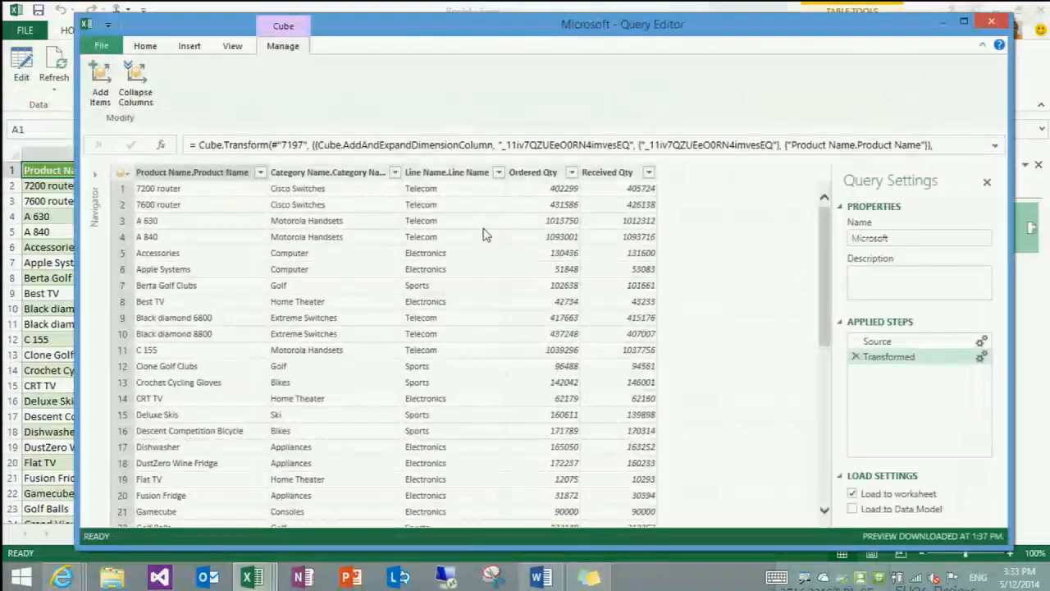
pyautogui.click(145, 46)
pyautogui.click(281, 48)
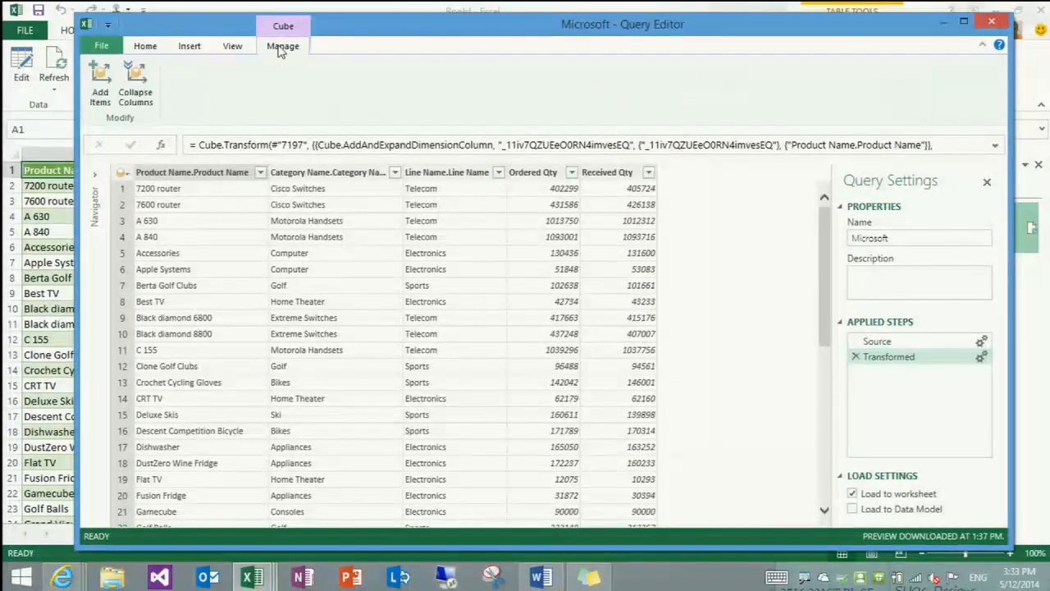
pyautogui.click(447, 173)
pyautogui.moveTo(447, 173); pyautogui.dragTo(137, 172)
pyautogui.moveTo(412, 179); pyautogui.dragTo(242, 176)
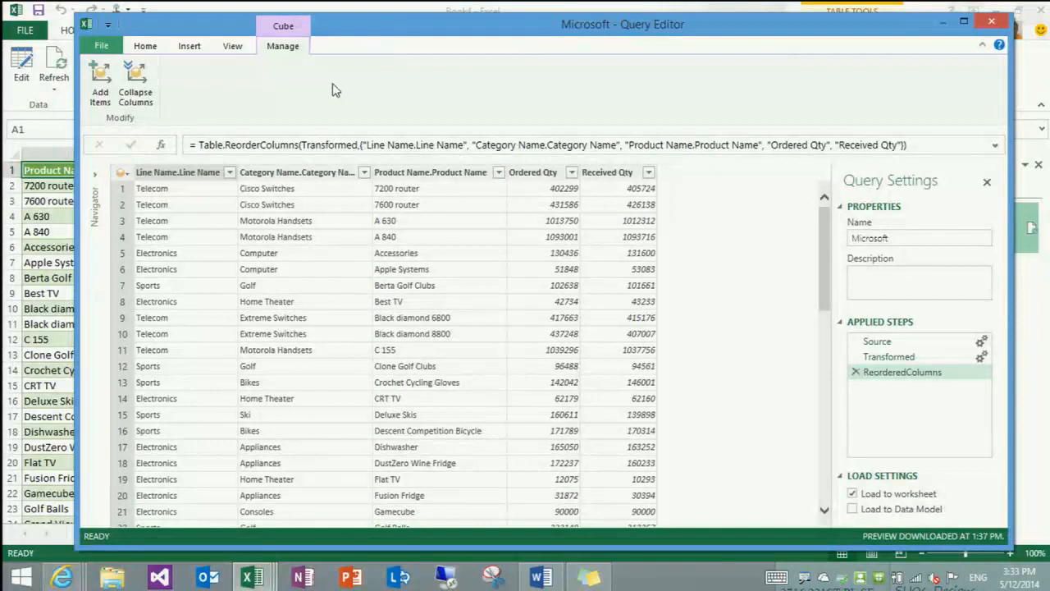
# Filter the Product Name column to exclude 7200 router and 7600 router
pyautogui.click(497, 172)
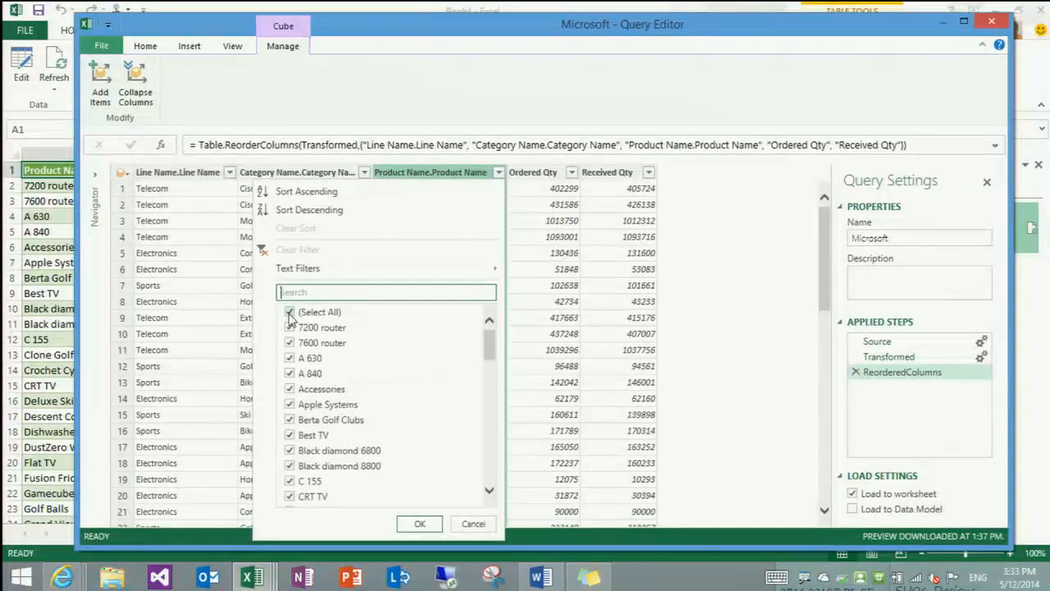
pyautogui.click(288, 328)
pyautogui.click(289, 343)
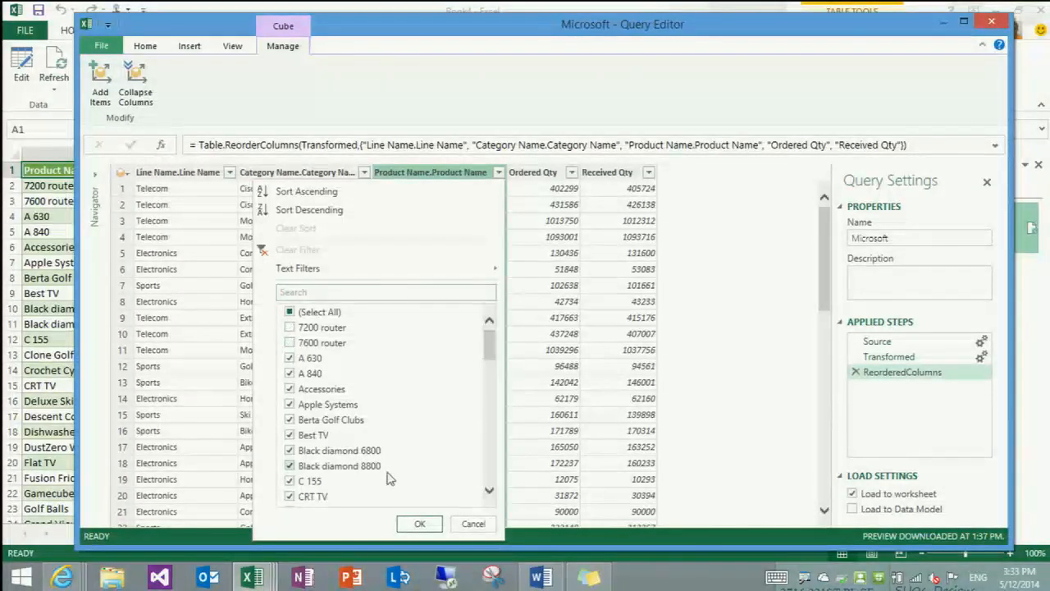
pyautogui.click(419, 525)
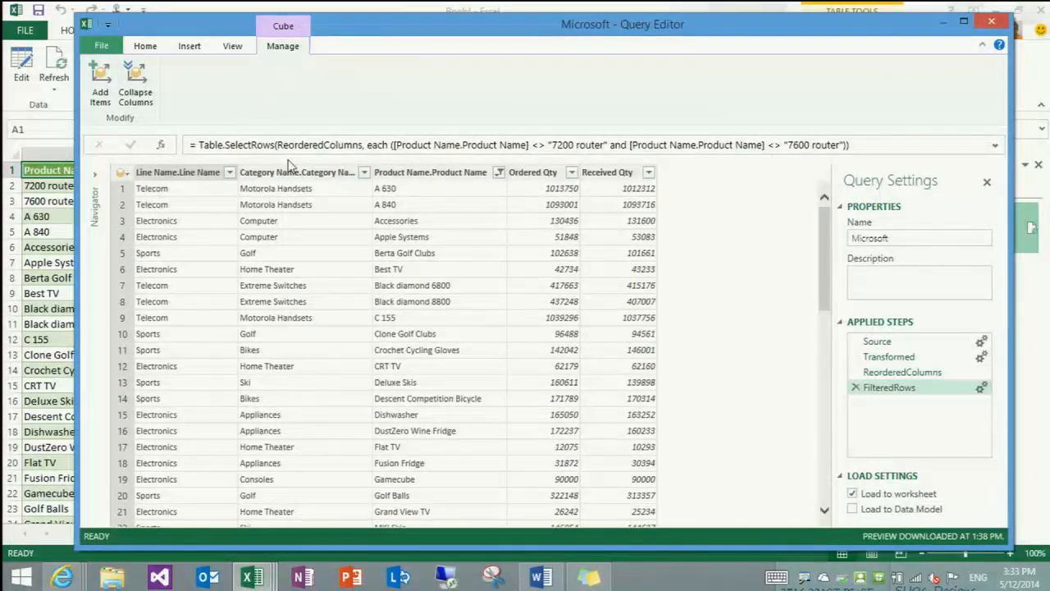
# Collapse the Product Name column of the cube, and apply the query changes to the worksheet
pyautogui.click(417, 172)
pyautogui.click(136, 82)
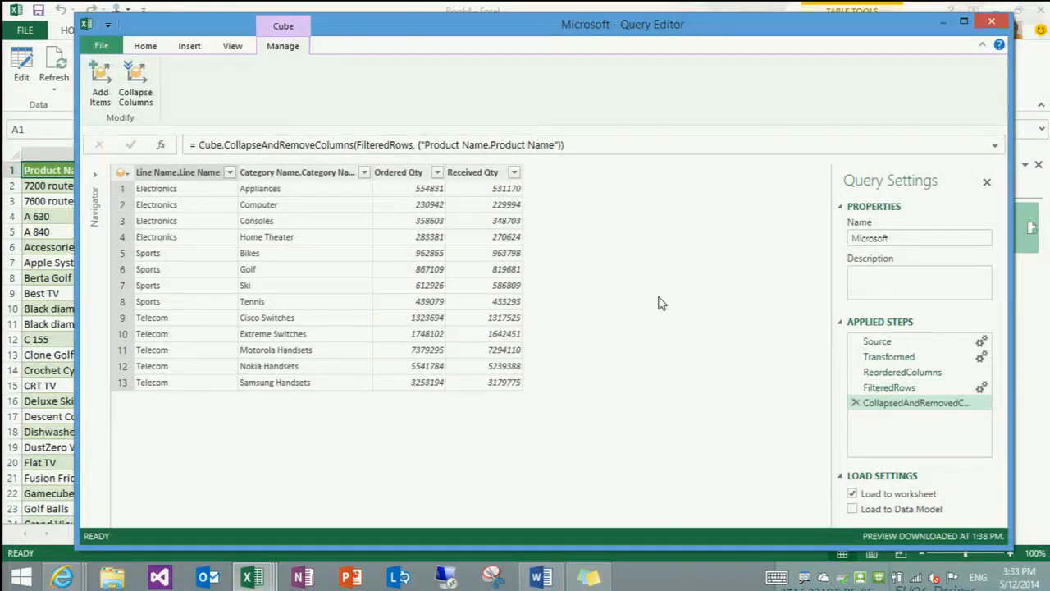
pyautogui.click(156, 50)
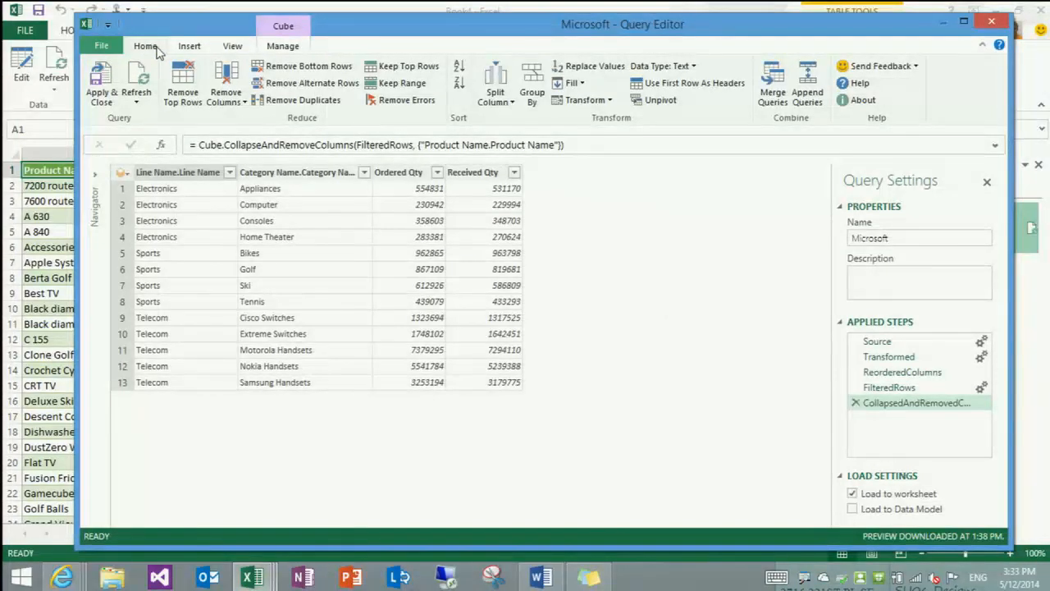
pyautogui.click(113, 85)
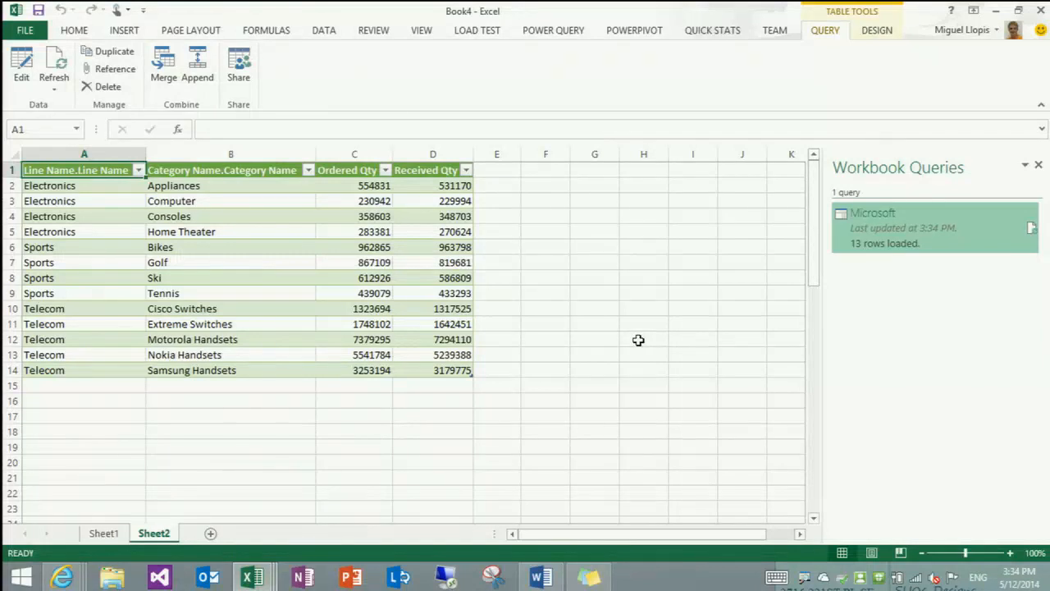
# Refresh the Microsoft query's data and return to the Power Query commands
pyautogui.click(1034, 232)
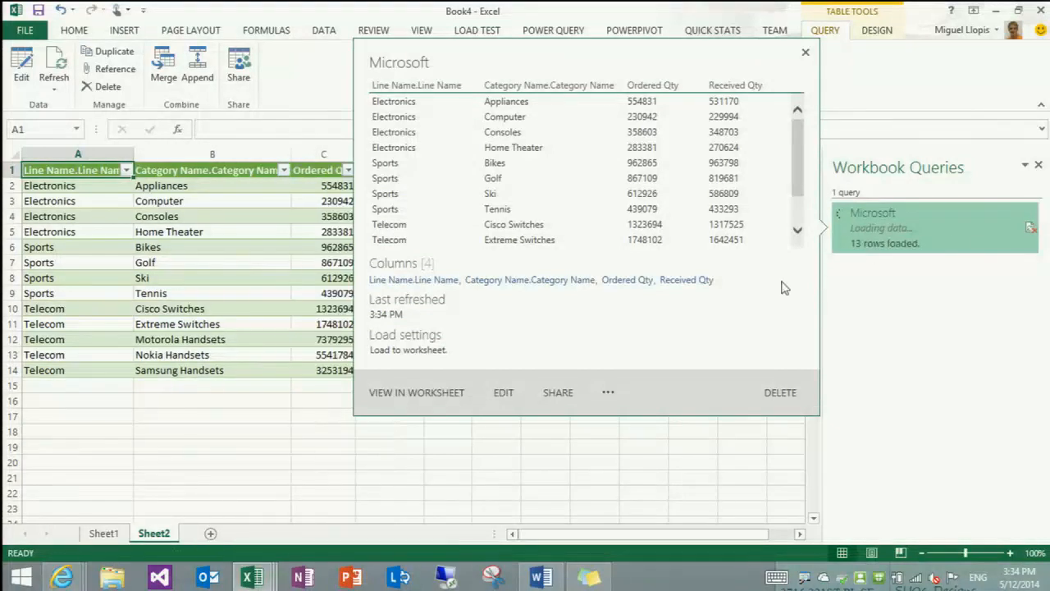
pyautogui.rightClick(933, 240)
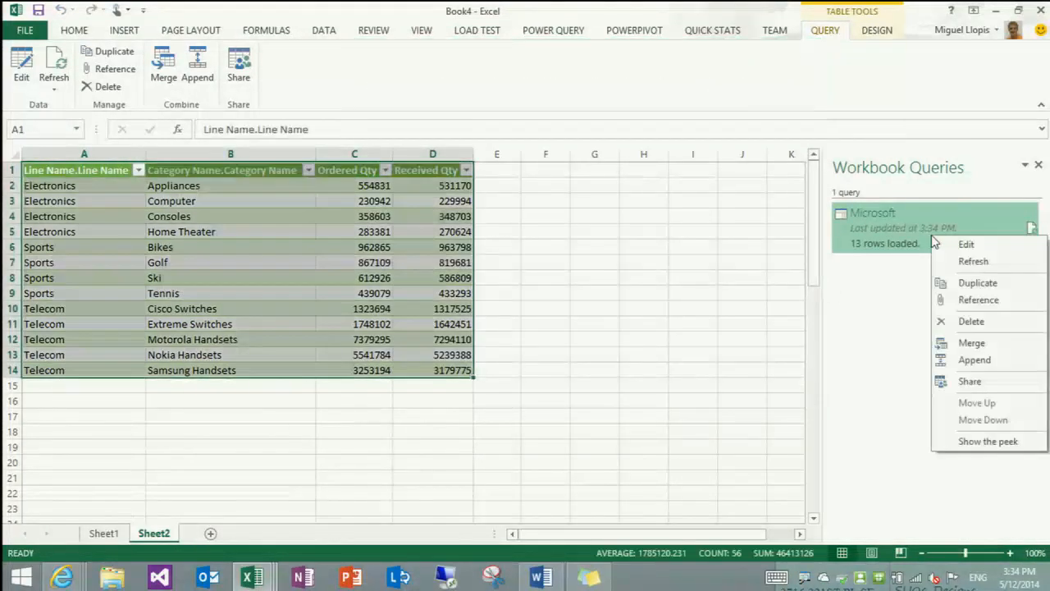
pyautogui.click(896, 296)
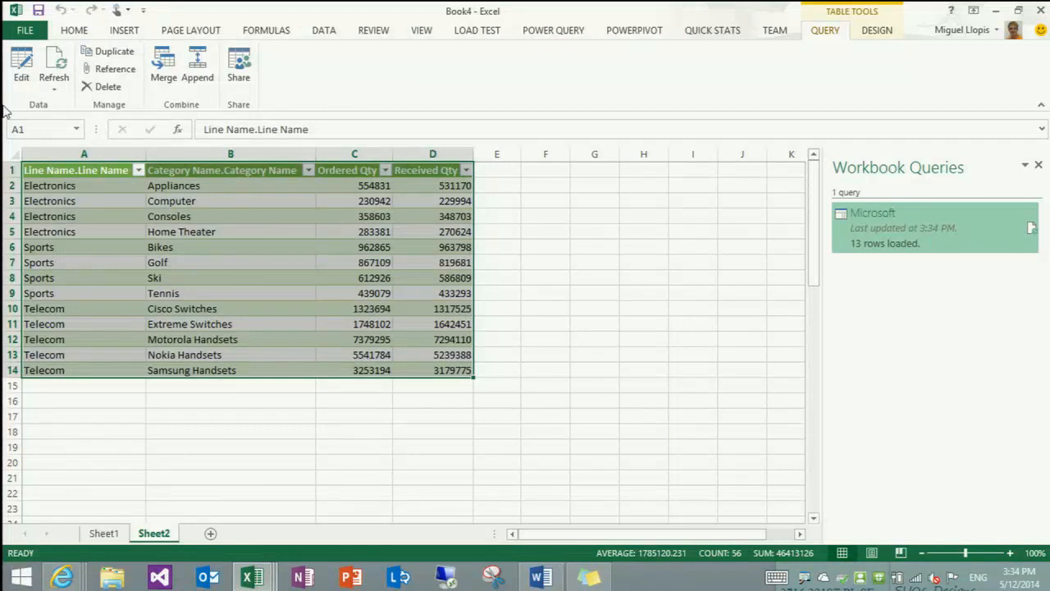
pyautogui.click(54, 64)
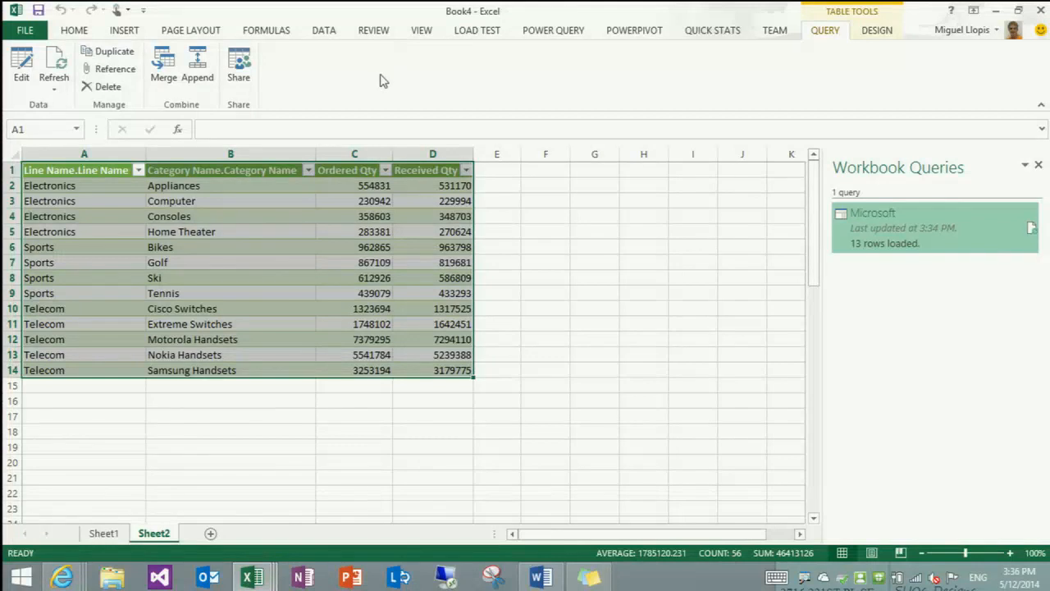
pyautogui.click(545, 33)
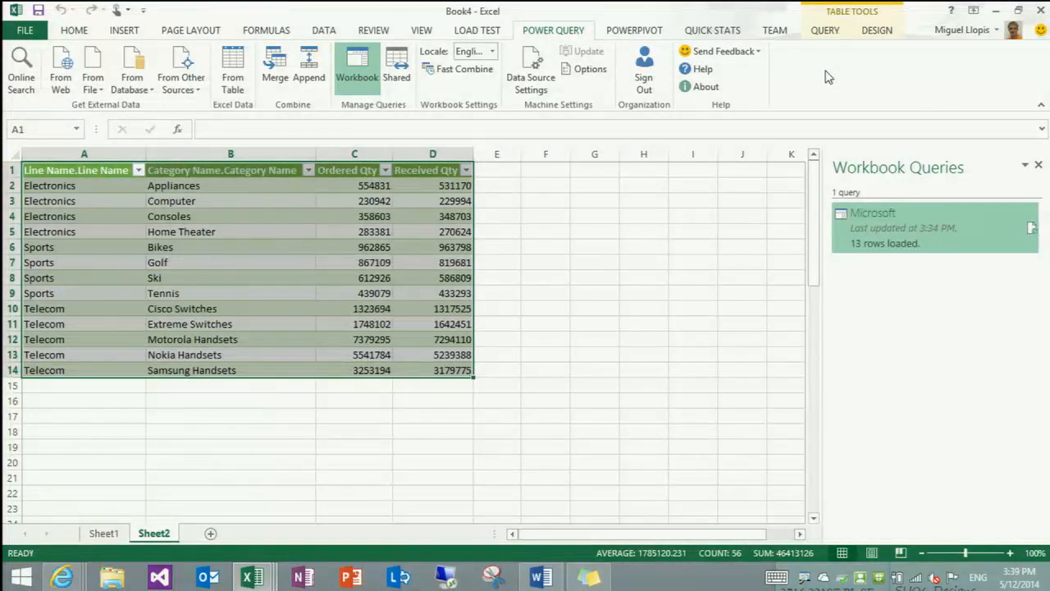
# Switch to Internet Explorer, show the Box Office Mojo 2013 page and look over its domestic grosses chart
pyautogui.hotkey('alt', 'Tab')
pyautogui.hotkey('alt', 'Tab')
pyautogui.hotkey('alt', 'Tab')
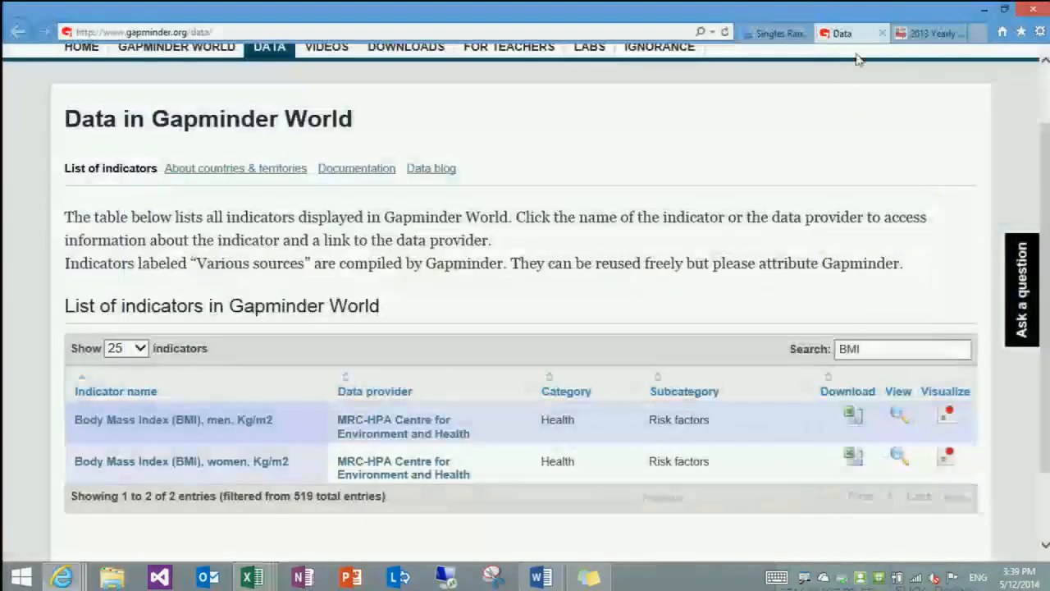
pyautogui.click(927, 33)
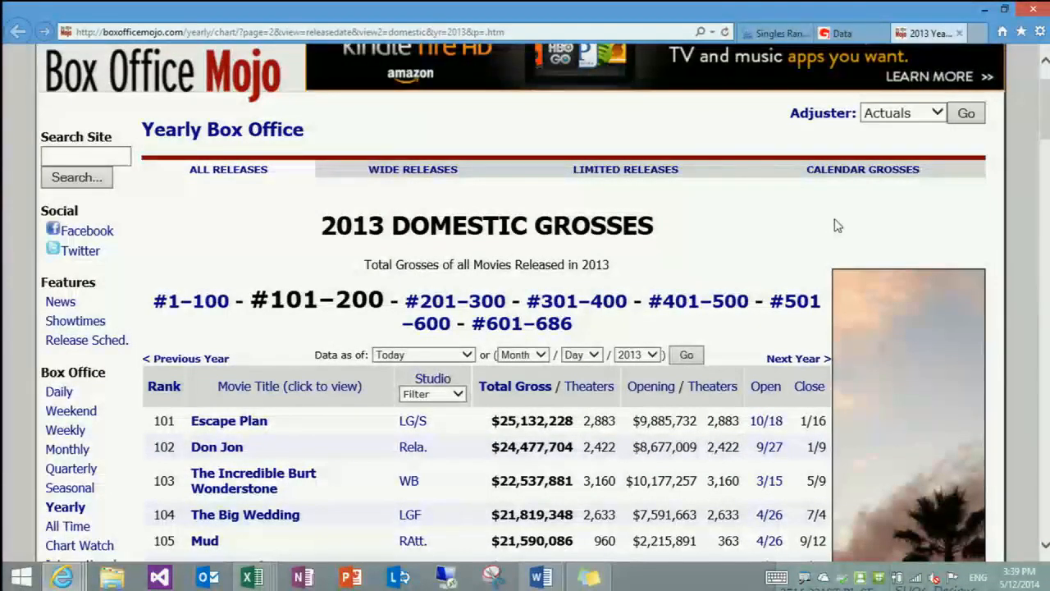
pyautogui.scroll(2, 837, 226)
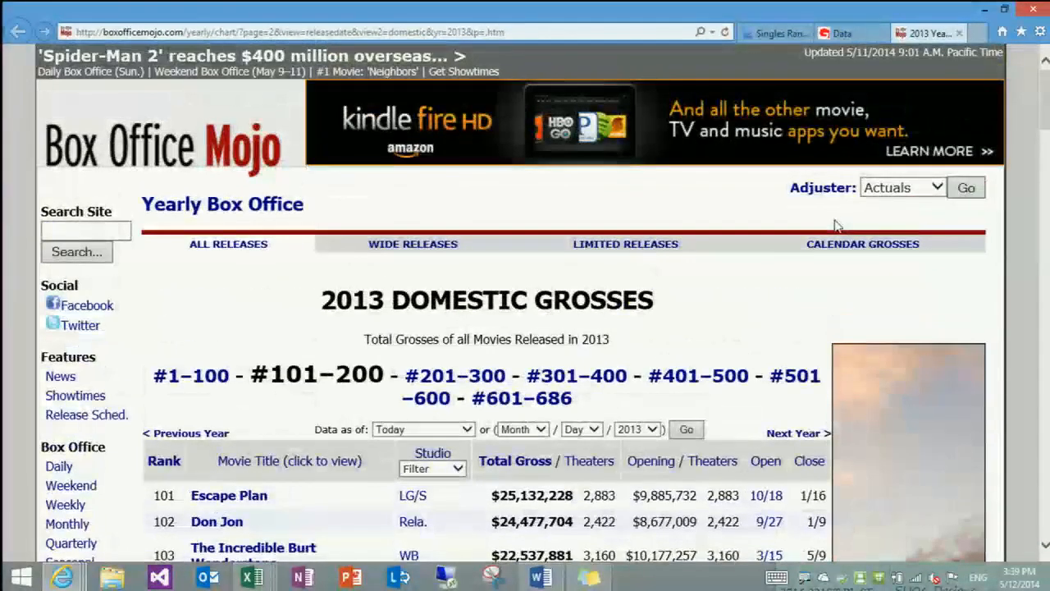
pyautogui.scroll(-2, 695, 297)
pyautogui.scroll(-3, 696, 296)
pyautogui.scroll(2, 443, 144)
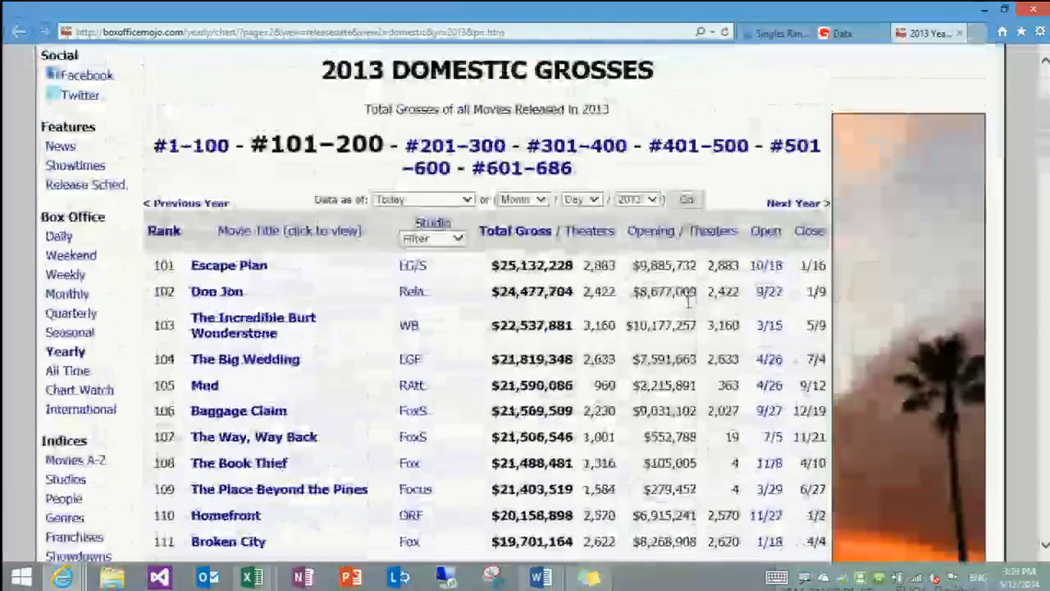
# Open the #201–300 page of the 2013 domestic grosses chart and copy its web address
pyautogui.click(442, 144)
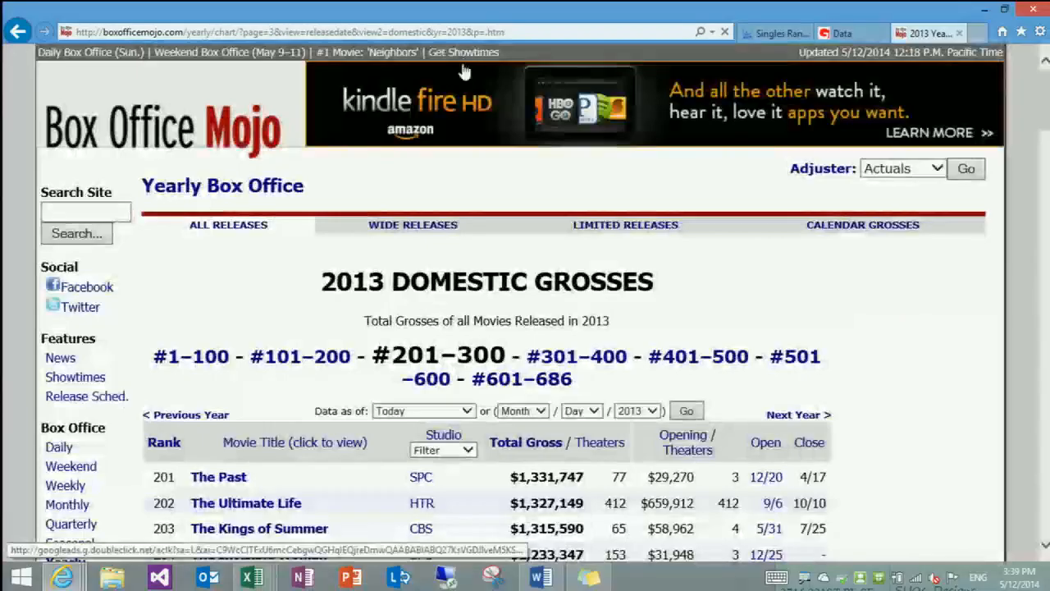
pyautogui.click(469, 31)
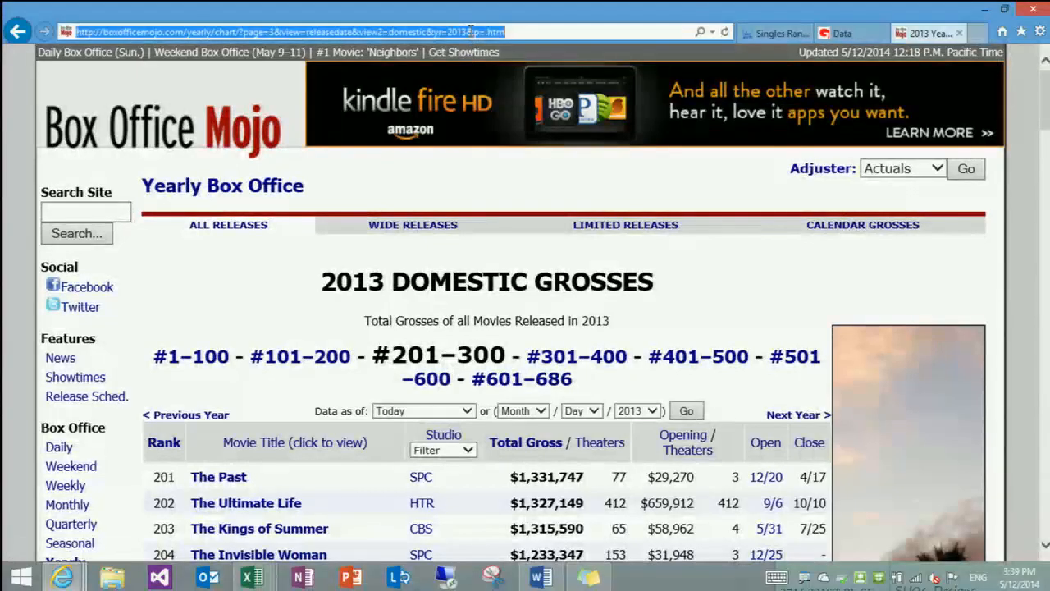
pyautogui.click(805, 388)
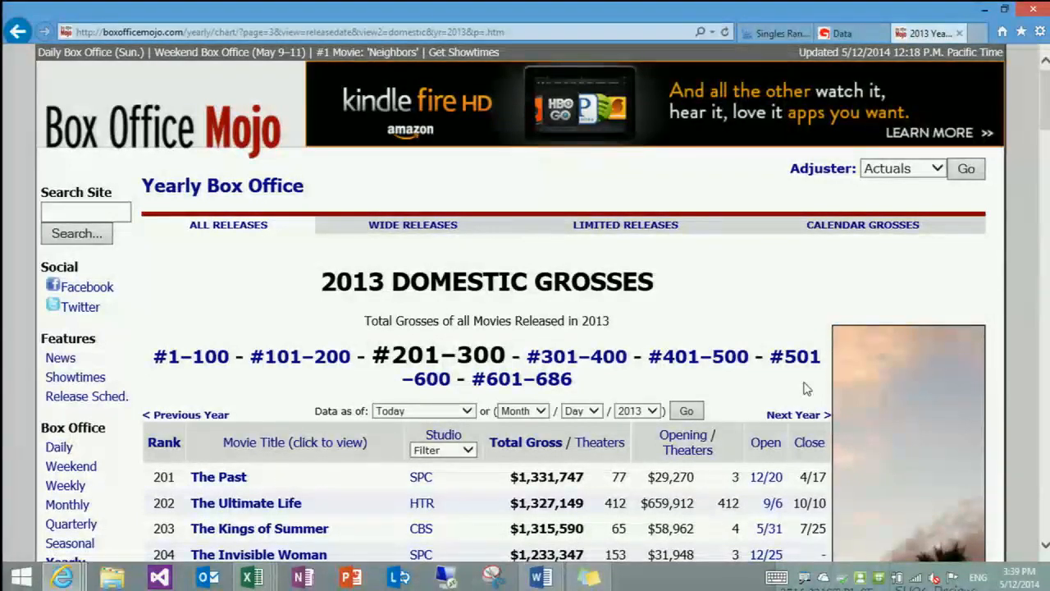
# Switch back to Excel and create a new blank workbook
pyautogui.hotkey('alt', 'Tab')
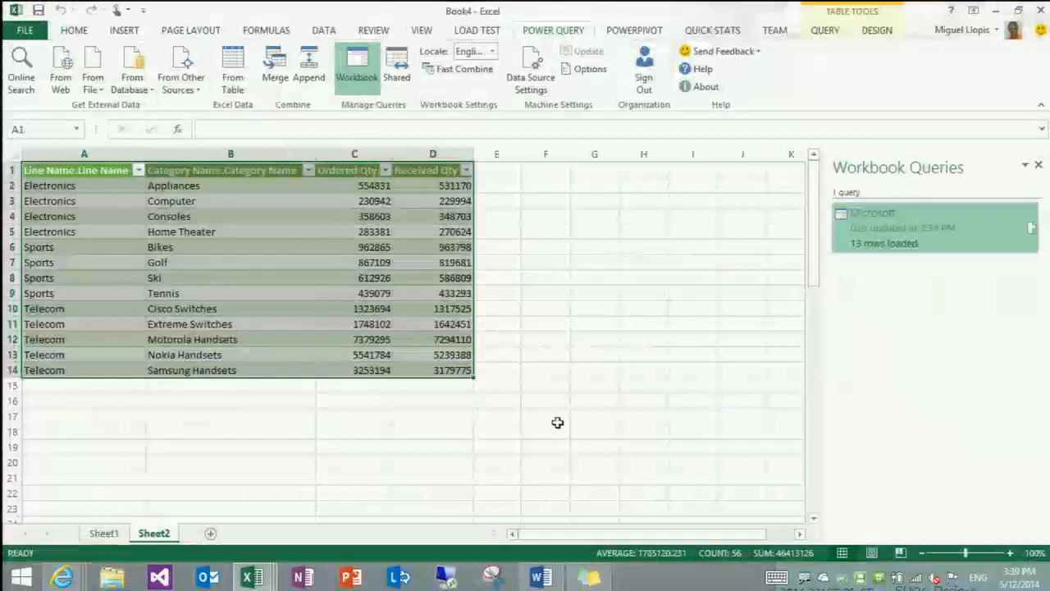
pyautogui.moveTo(252, 579)
pyautogui.click(422, 497)
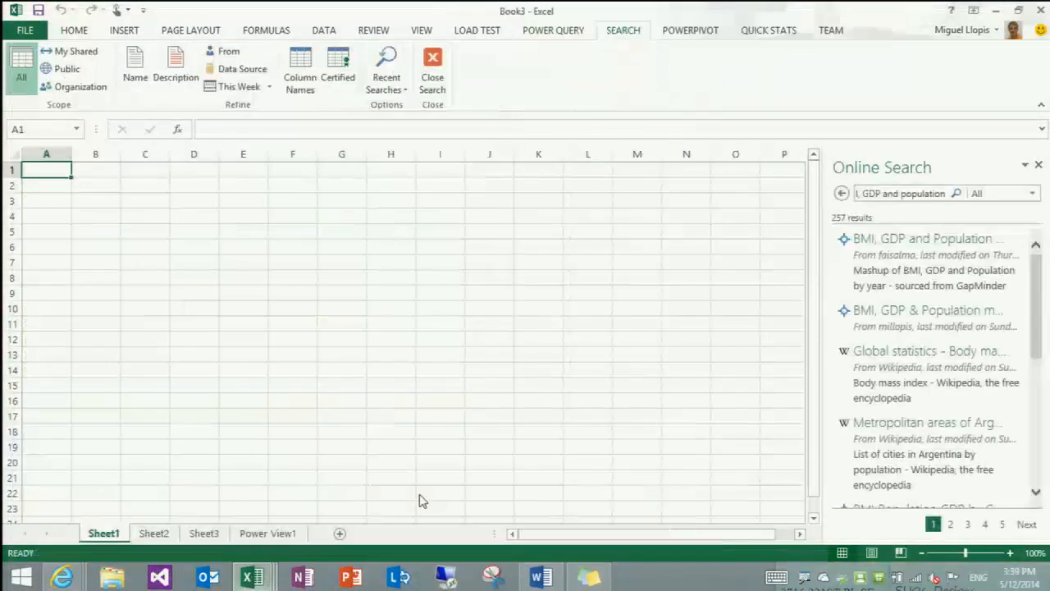
pyautogui.rightClick(256, 579)
pyautogui.click(243, 498)
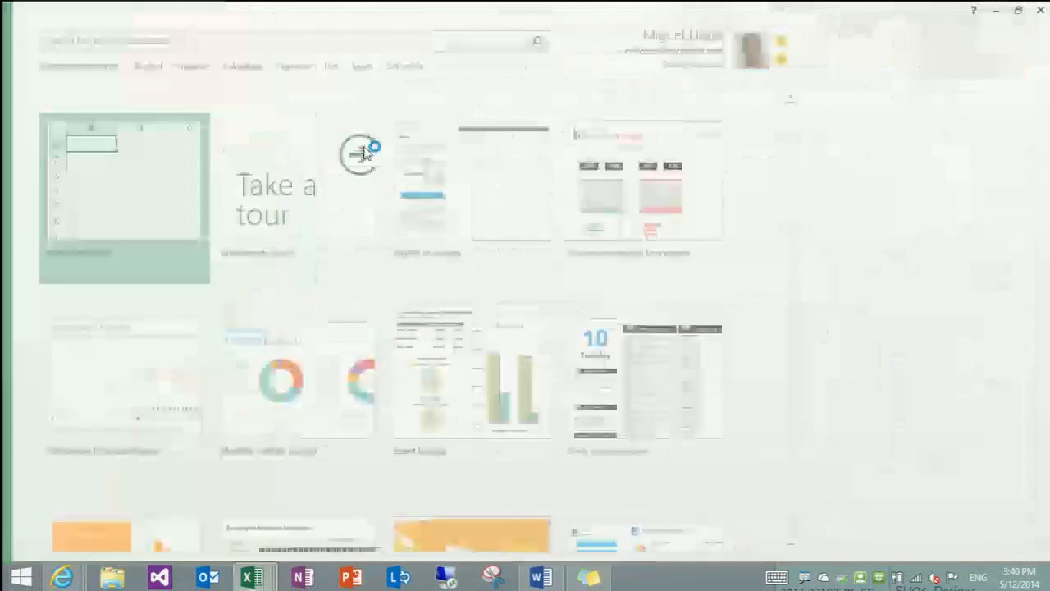
pyautogui.click(363, 145)
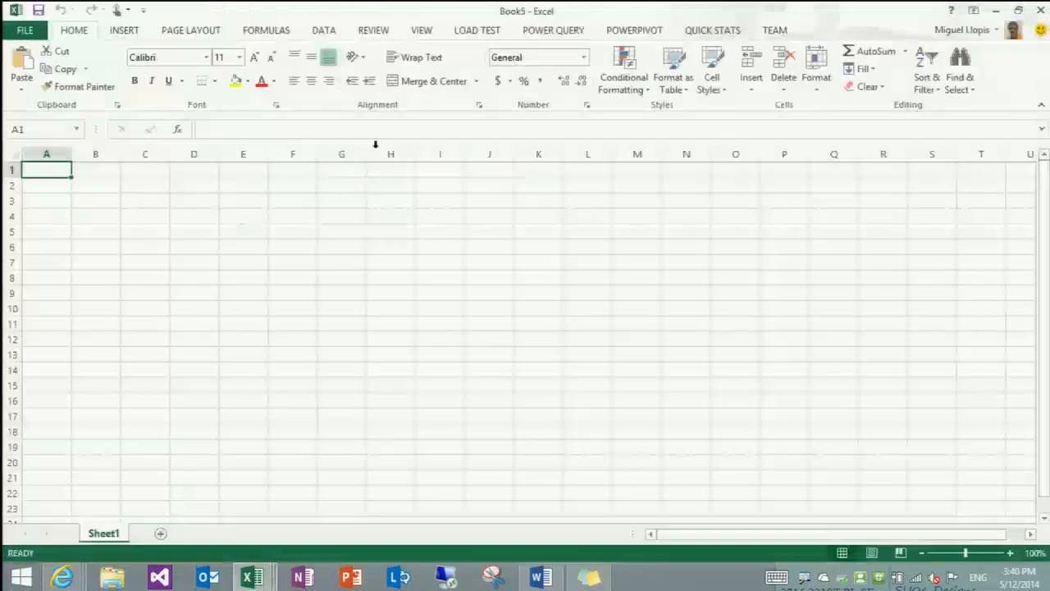
# Create a Power Query web import using the copied Box Office Mojo address of the #201–300 chart
pyautogui.click(556, 33)
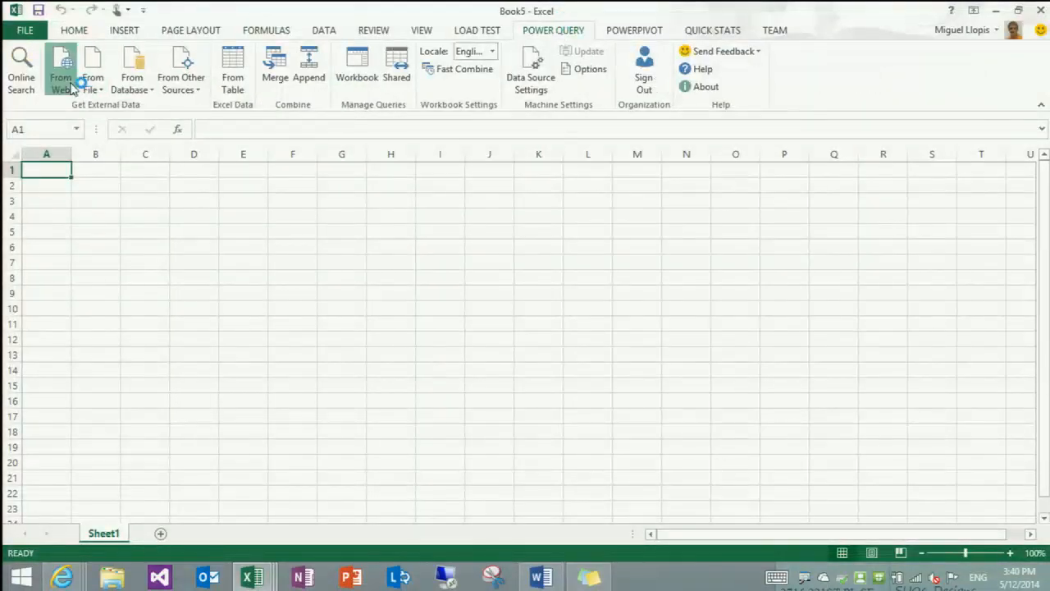
pyautogui.click(67, 79)
pyautogui.write('arly/chart/?page=3&view=releasedate&view2=domestic&yr=2013&p=.htm')
pyautogui.press('Return')
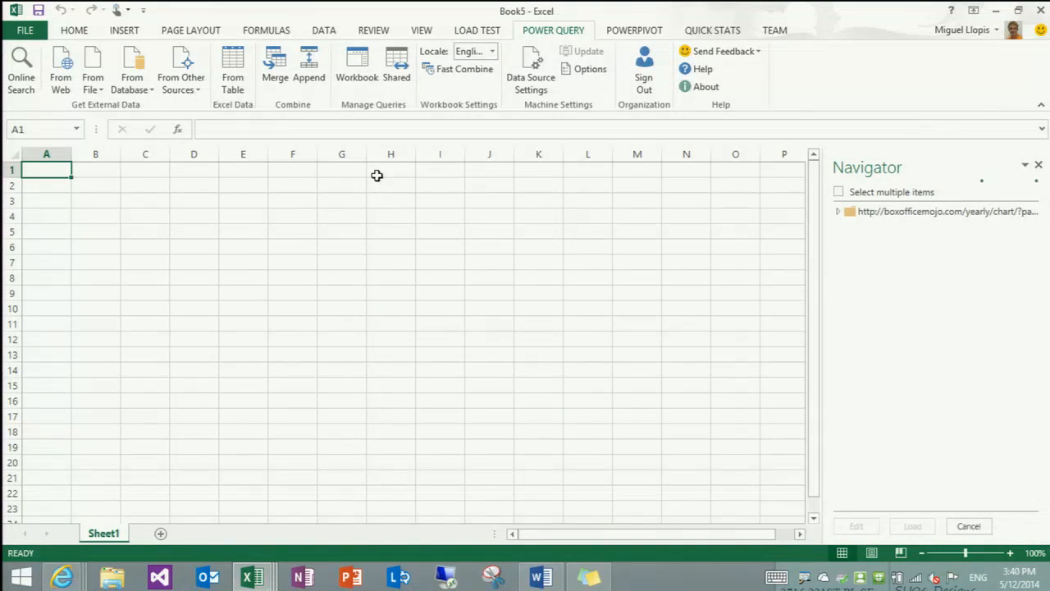
# Expand the web source, preview Table 1 and open it in the Query Editor
pyautogui.click(838, 212)
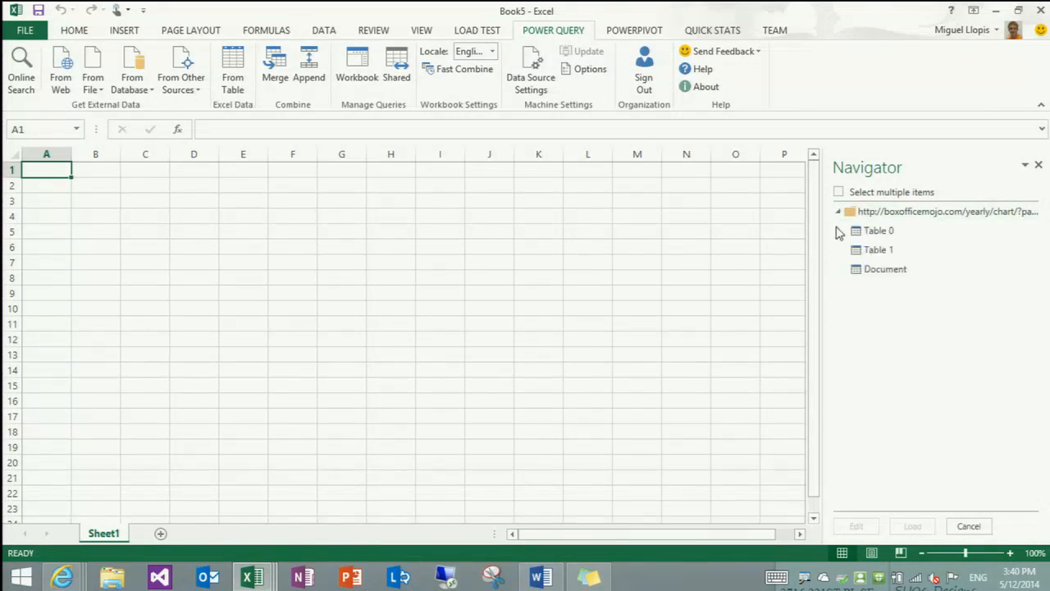
pyautogui.moveTo(868, 259)
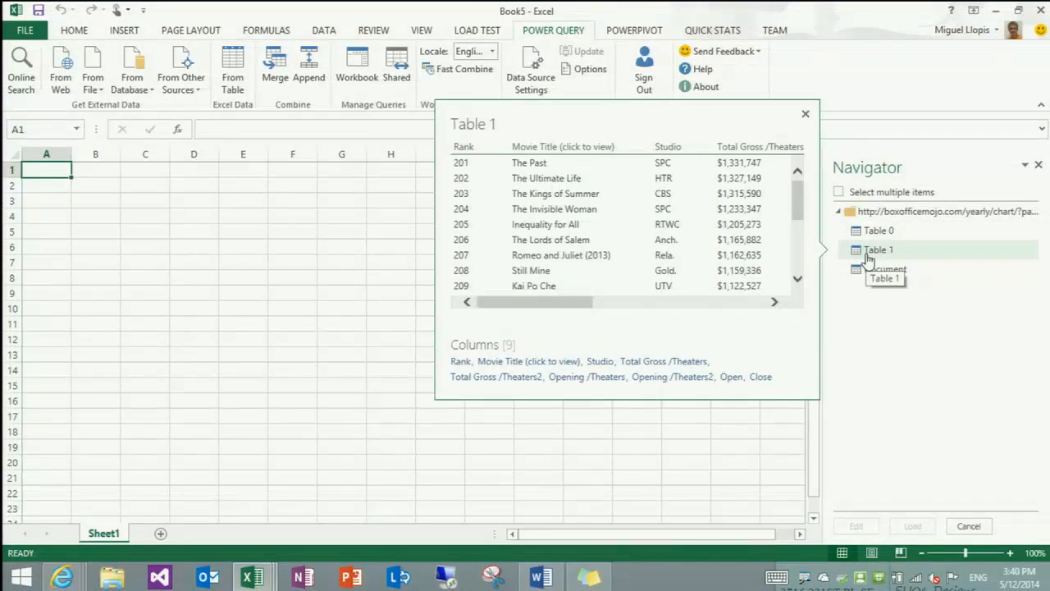
pyautogui.doubleClick(868, 259)
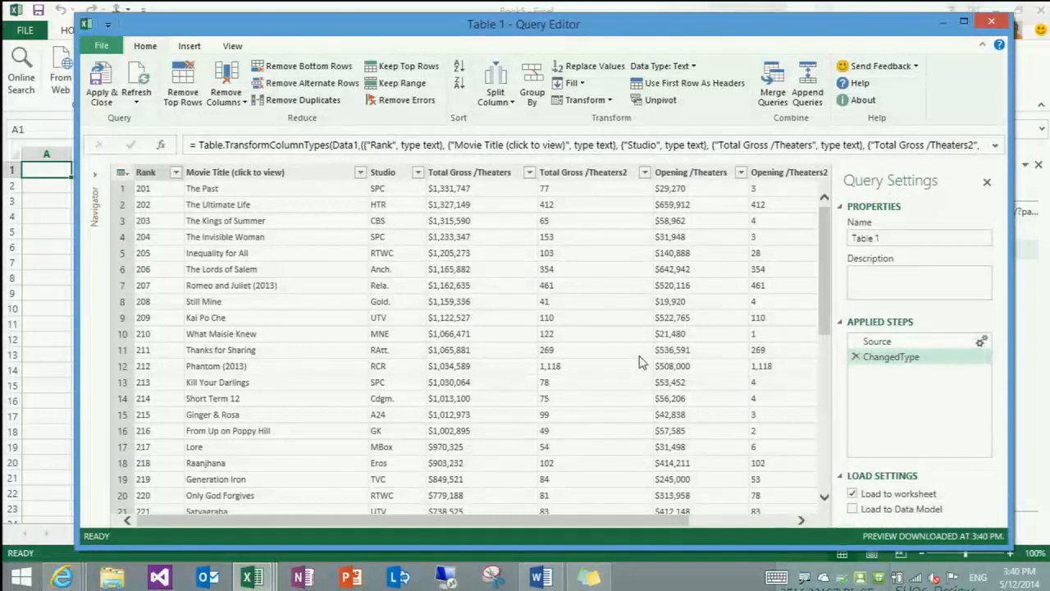
# Compare the summary, totals and averages rows below the web chart in the browser with the last rows of Table 1 in the Query Editor
pyautogui.hotkey('alt', 'Tab')
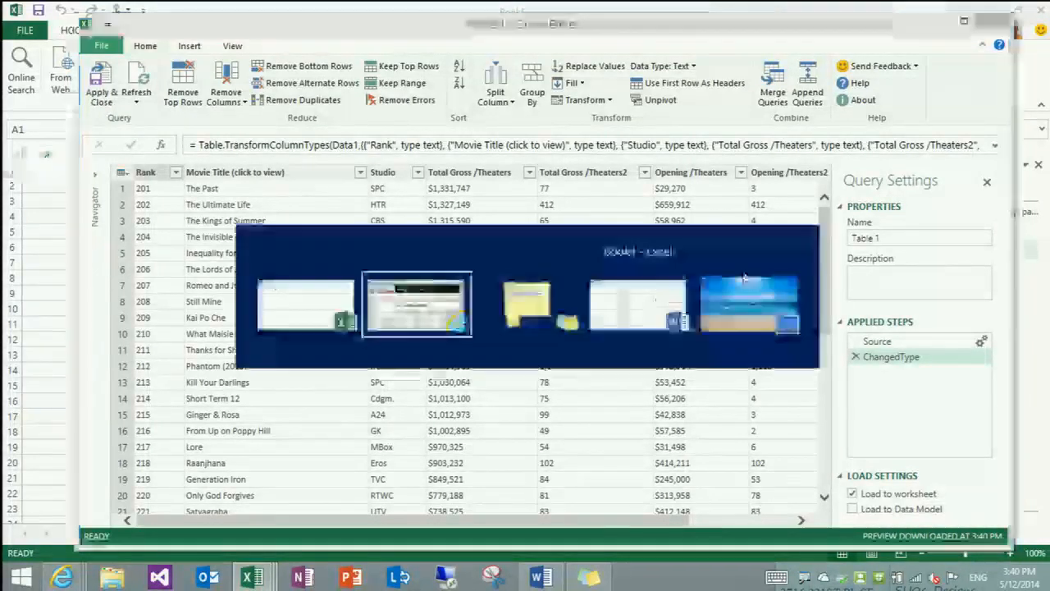
pyautogui.scroll(-10, 746, 279)
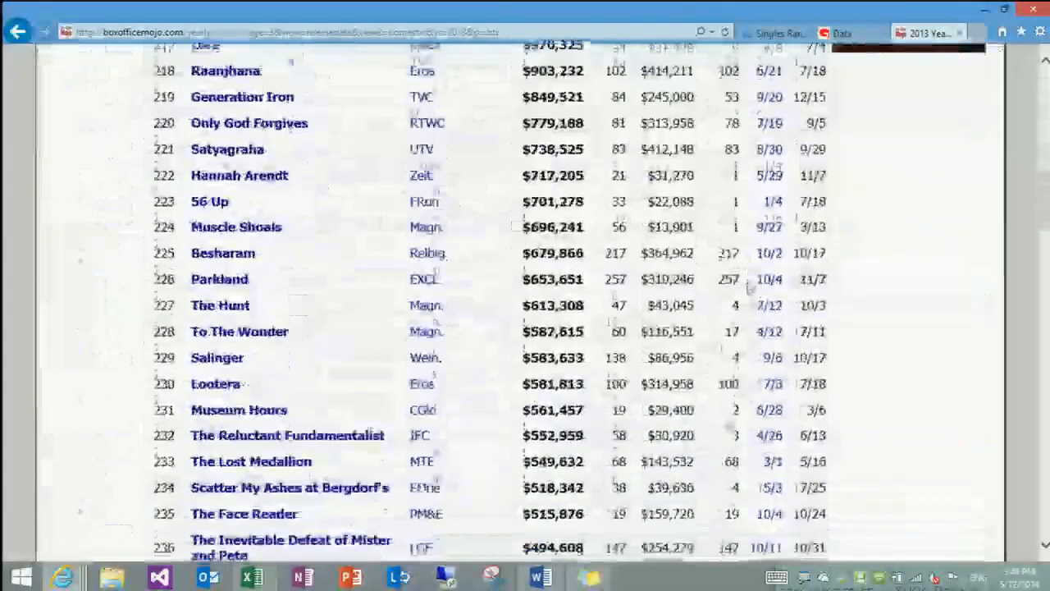
pyautogui.scroll(-15, 748, 287)
pyautogui.scroll(-8, 759, 491)
pyautogui.moveTo(211, 248); pyautogui.dragTo(824, 301)
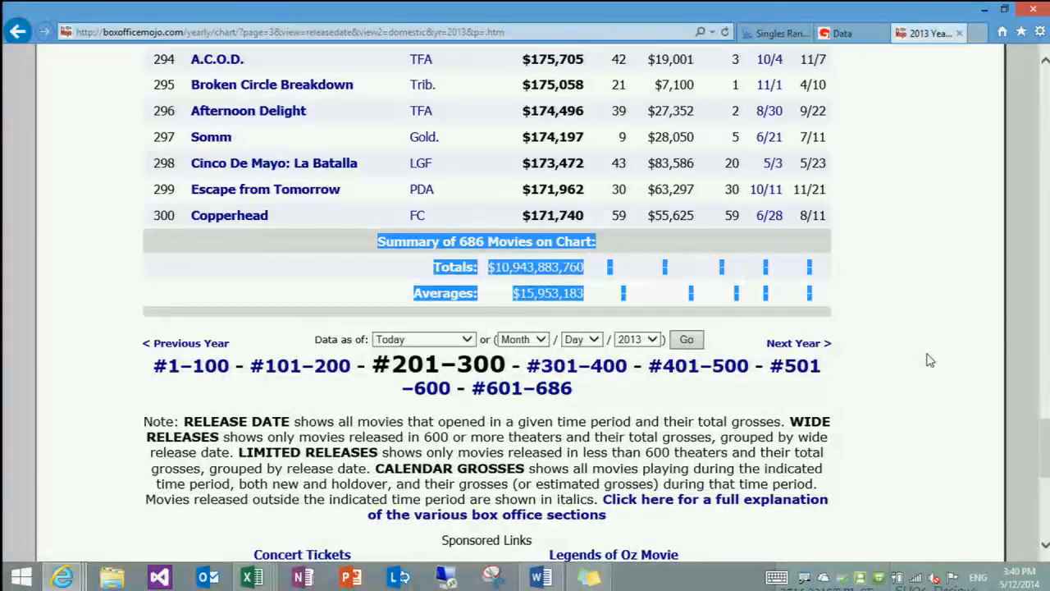
pyautogui.hotkey('alt', 'Tab')
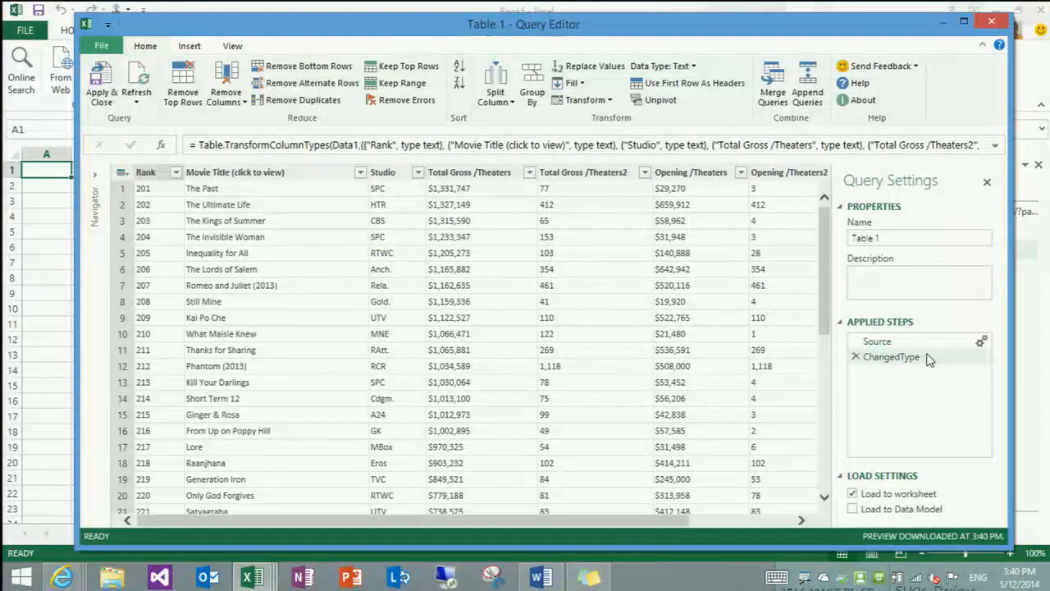
pyautogui.moveTo(821, 221); pyautogui.dragTo(824, 459)
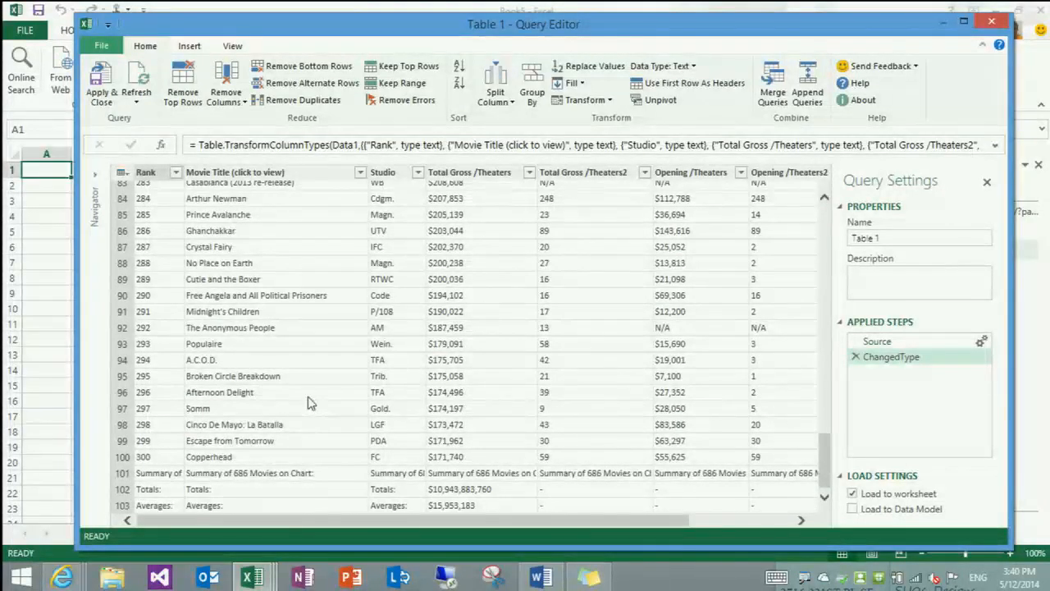
pyautogui.scroll(10, 320, 385)
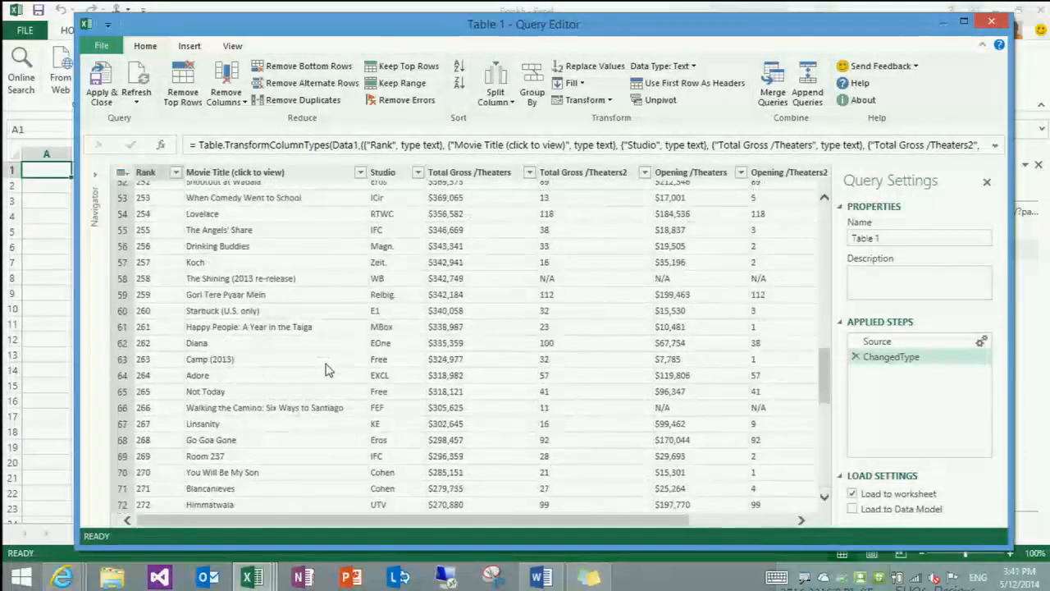
pyautogui.scroll(15, 327, 368)
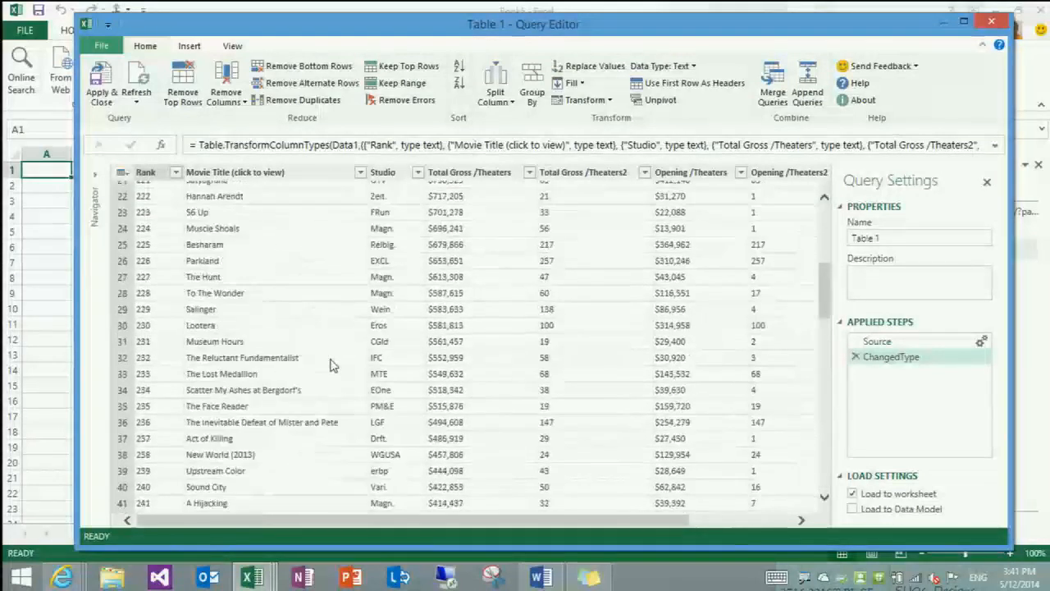
pyautogui.scroll(2, 331, 365)
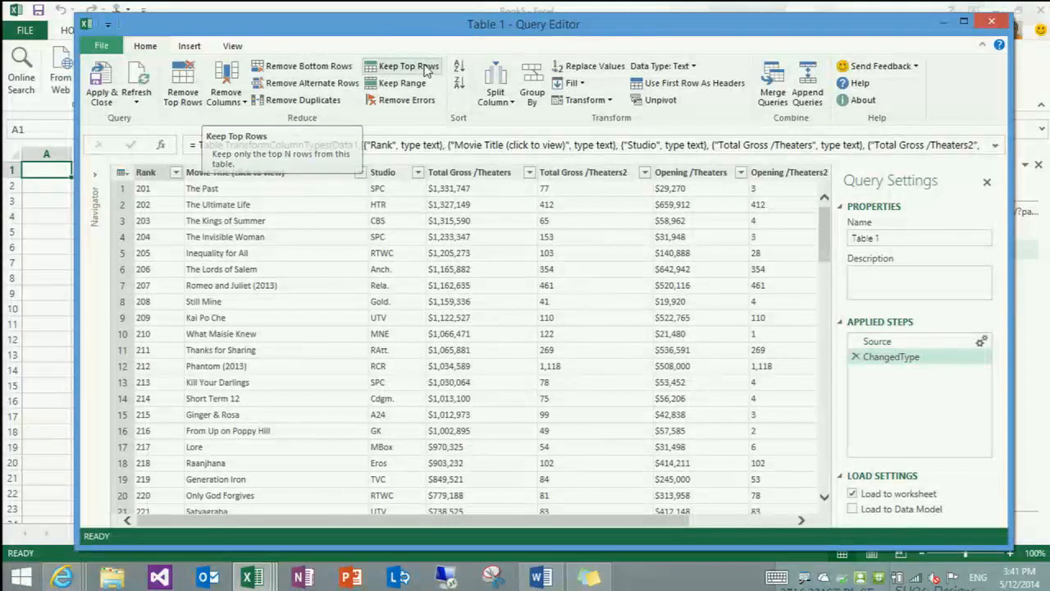
# Remove the bottom 3 rows from the Table 1 query and check the remaining rows
pyautogui.click(403, 65)
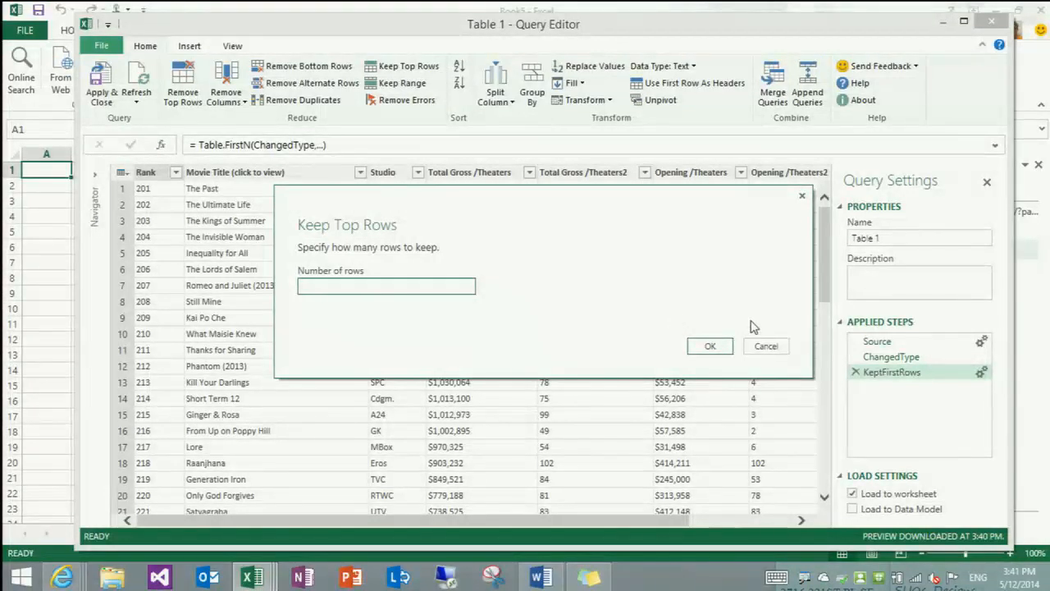
pyautogui.click(763, 345)
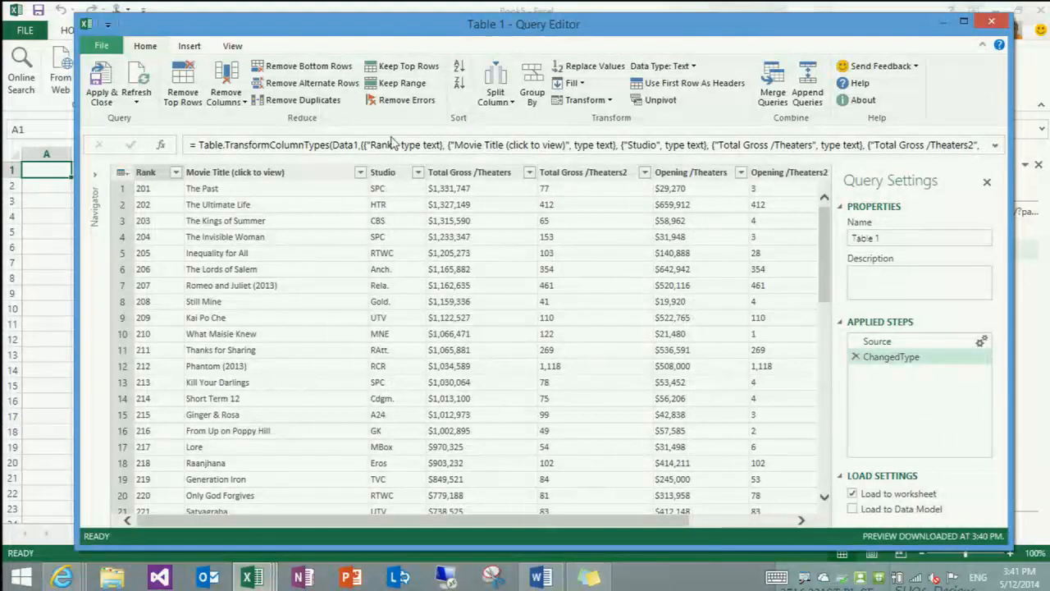
pyautogui.click(310, 67)
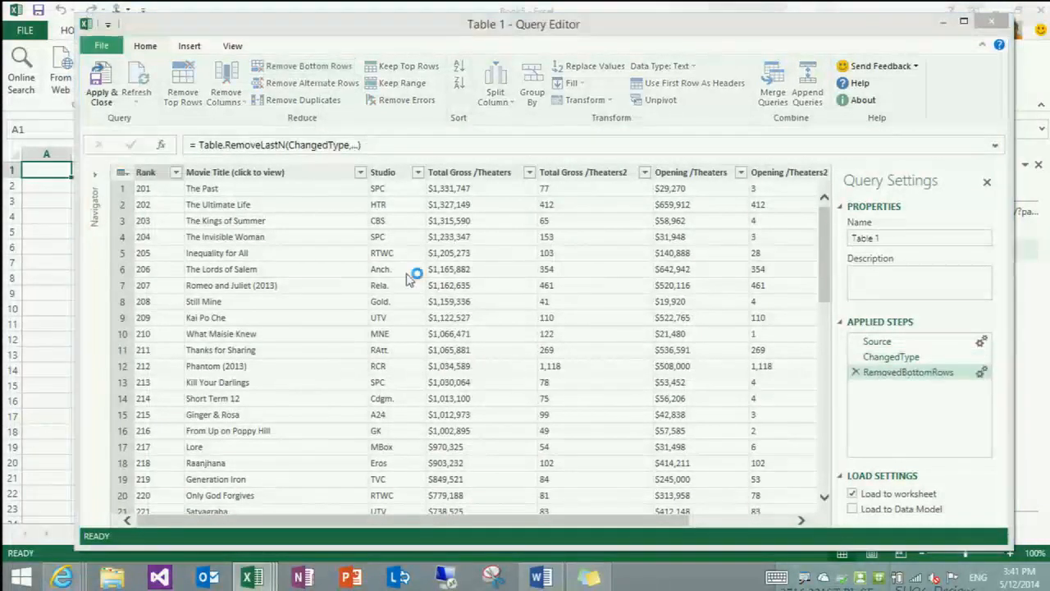
pyautogui.write('3')
pyautogui.press('Return')
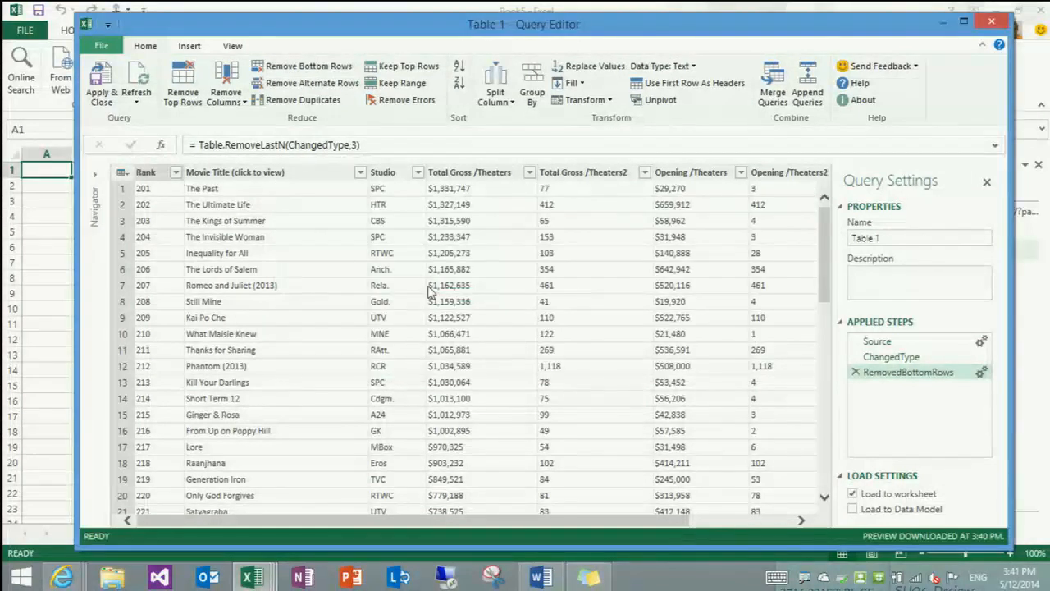
pyautogui.scroll(-20, 427, 291)
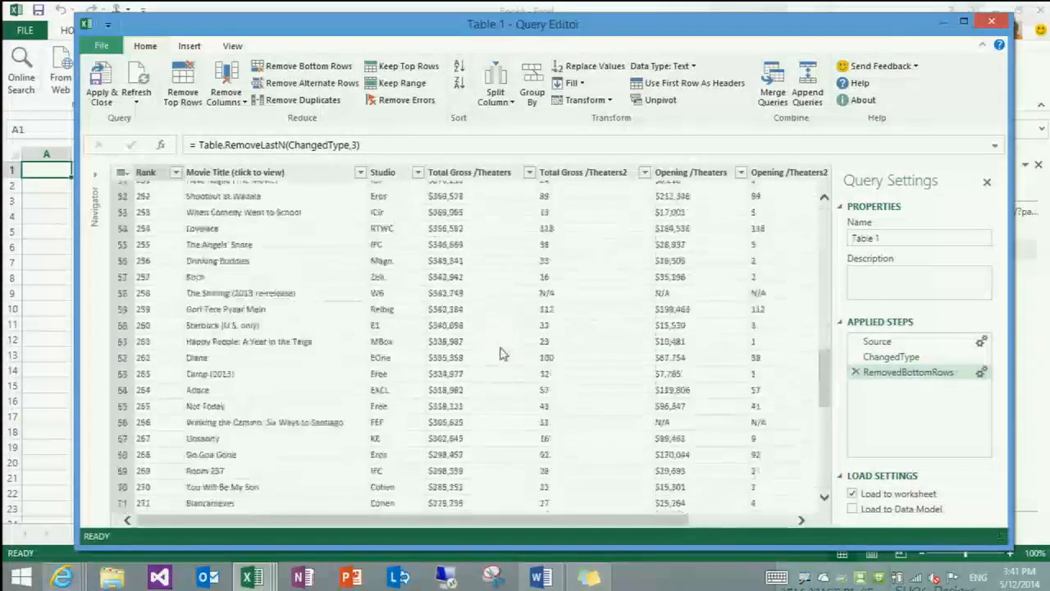
pyautogui.scroll(20, 504, 365)
pyautogui.scroll(3, 503, 364)
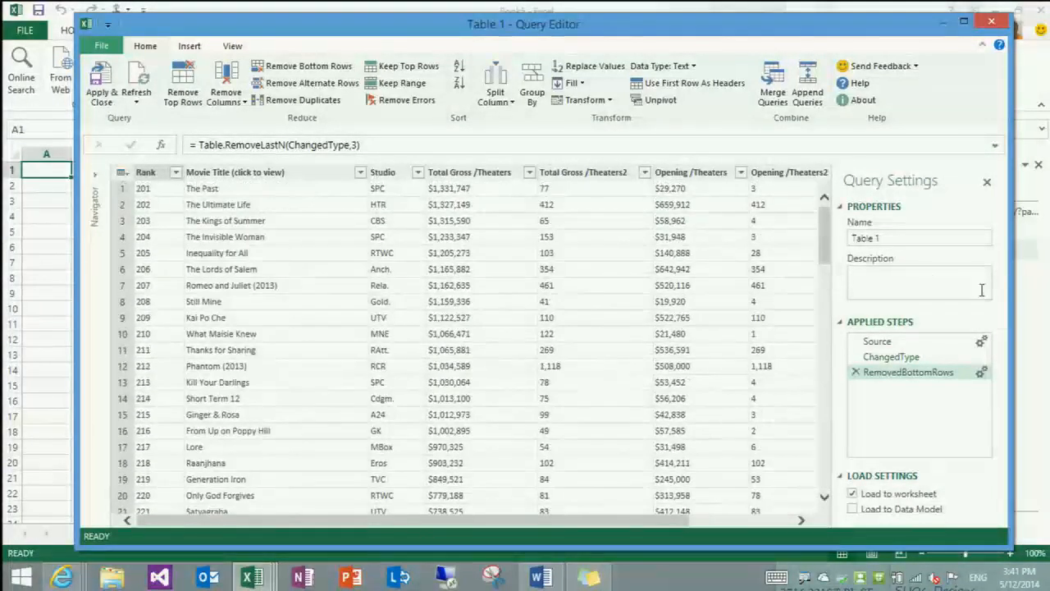
# Rename the query to Movies and apply it to load the data to the worksheet
pyautogui.click(900, 238)
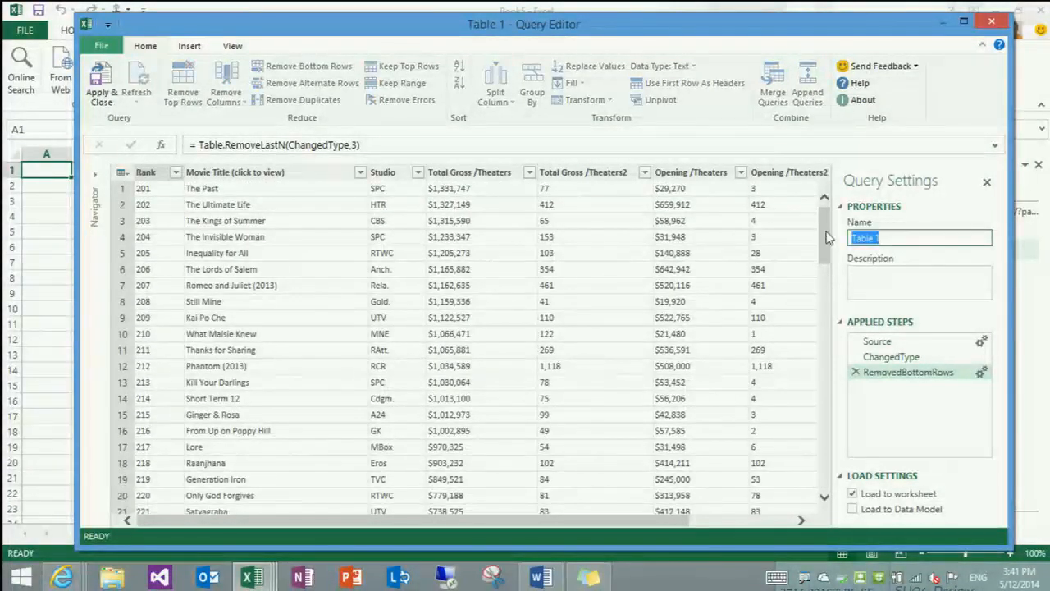
pyautogui.write('Movies')
pyautogui.press('Return')
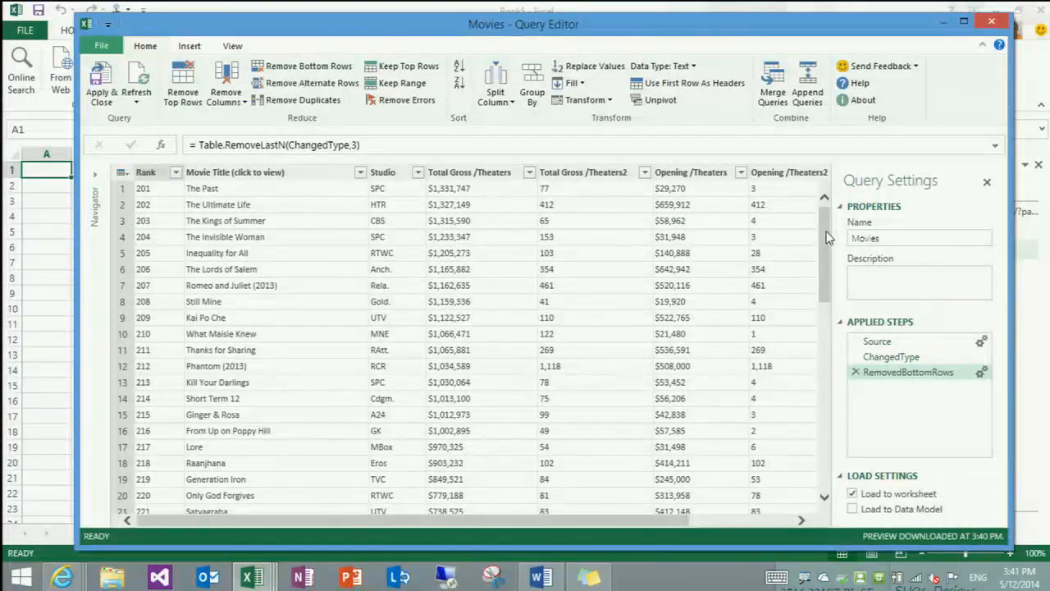
pyautogui.click(100, 92)
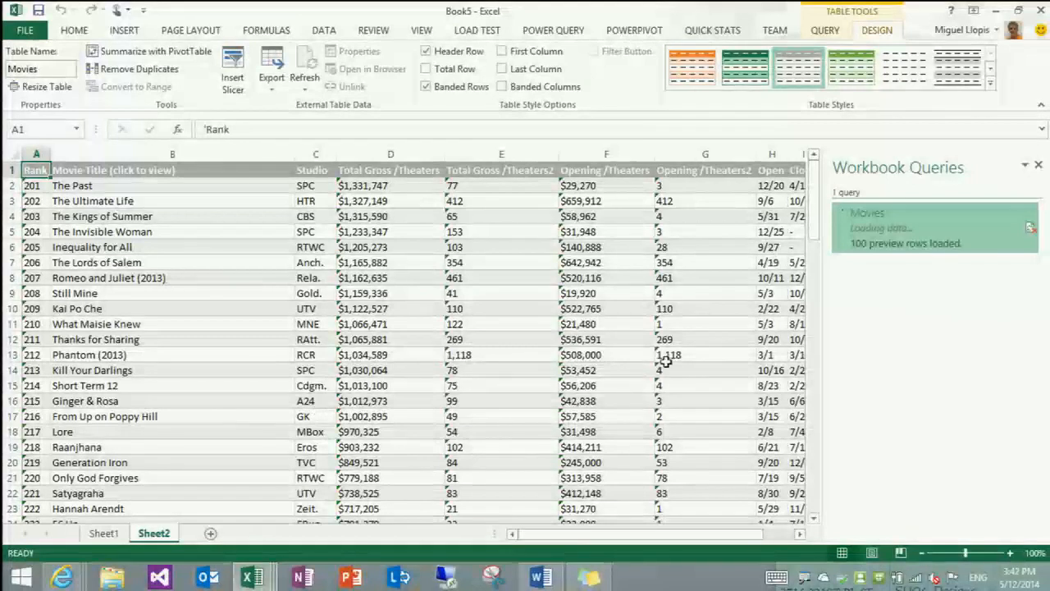
# Check the chart page's web address in the browser and return to the workbook with the Movies query
pyautogui.hotkey('alt', 'Tab')
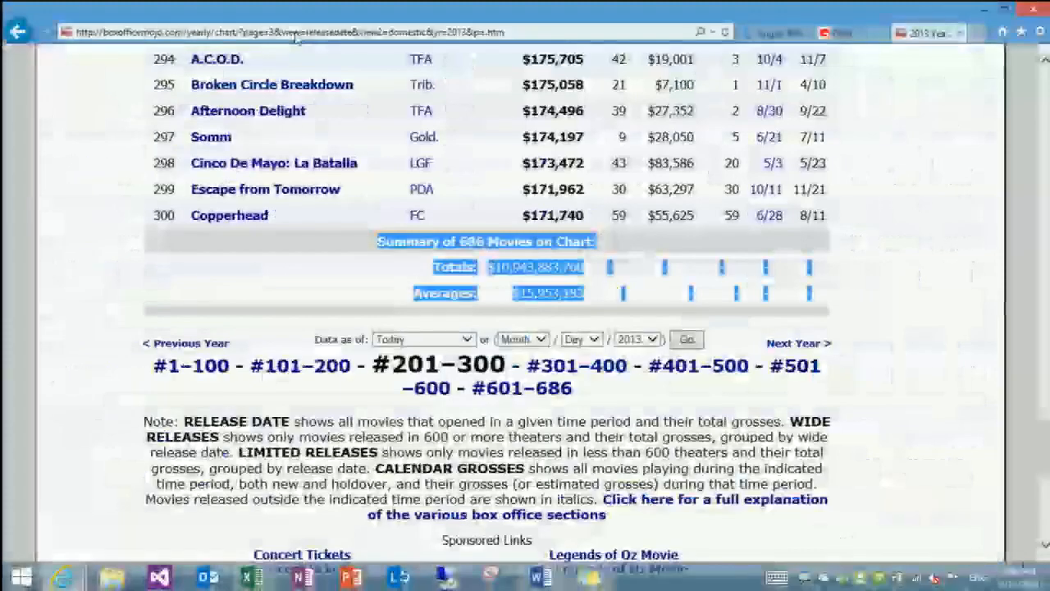
pyautogui.hotkey('alt', 'Tab')
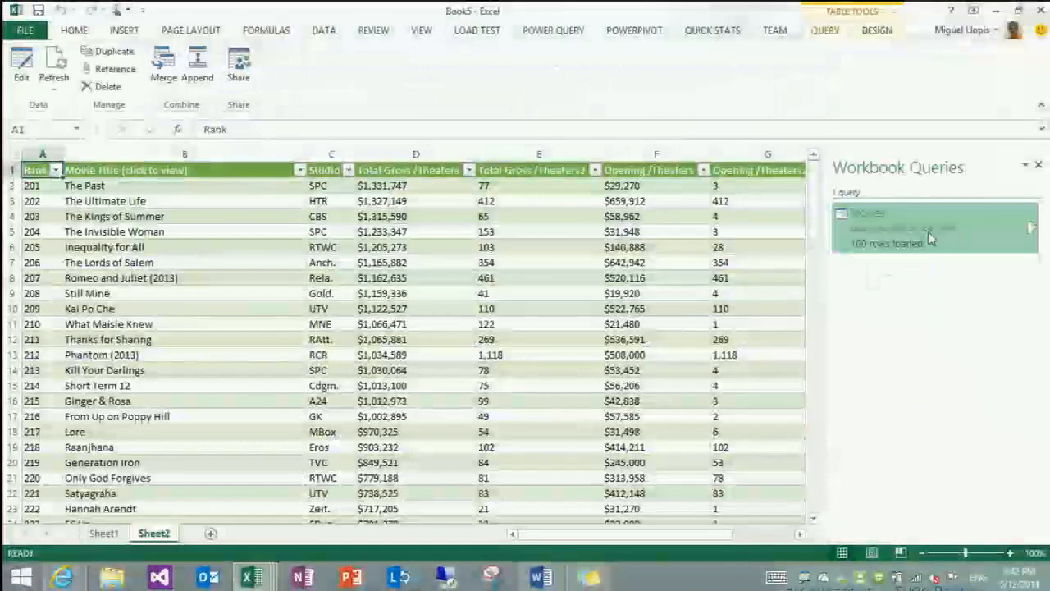
# Open the Movies query's code in the Advanced Editor and add the function header (page) => on its own line before let
pyautogui.doubleClick(930, 236)
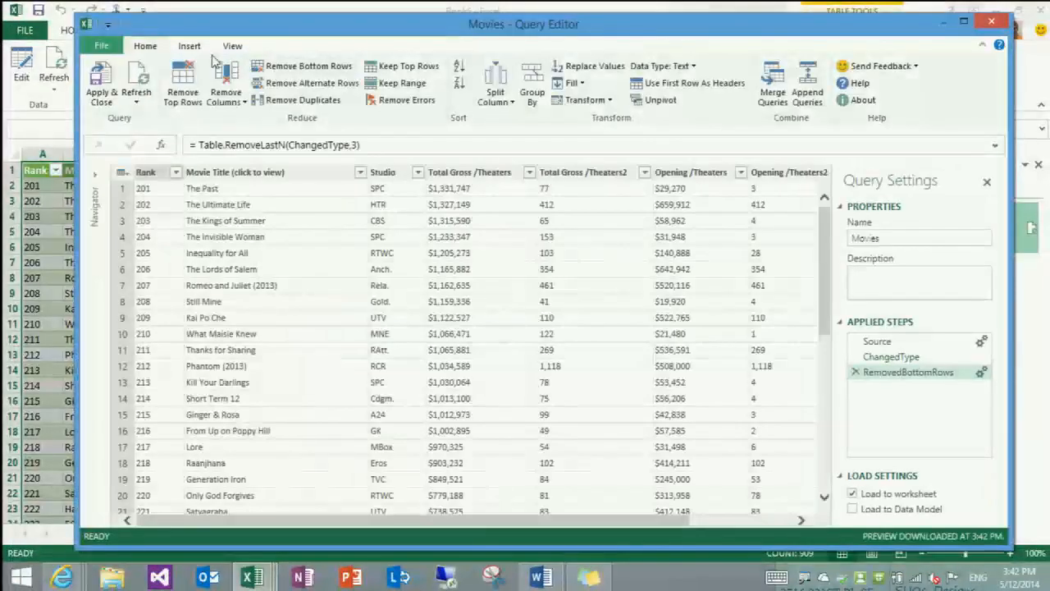
pyautogui.click(233, 47)
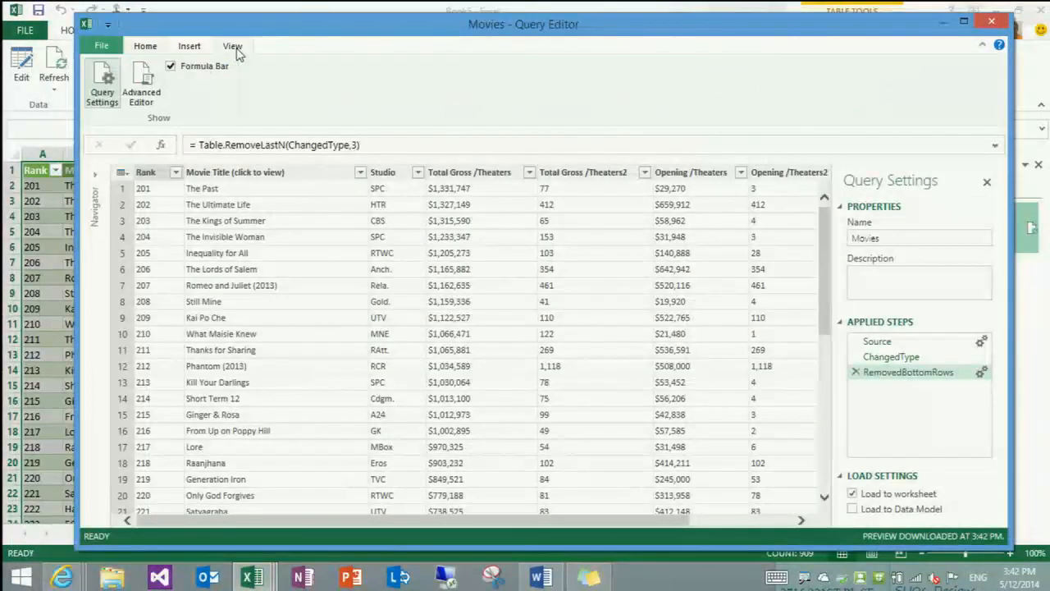
pyautogui.click(141, 92)
pyautogui.click(294, 105)
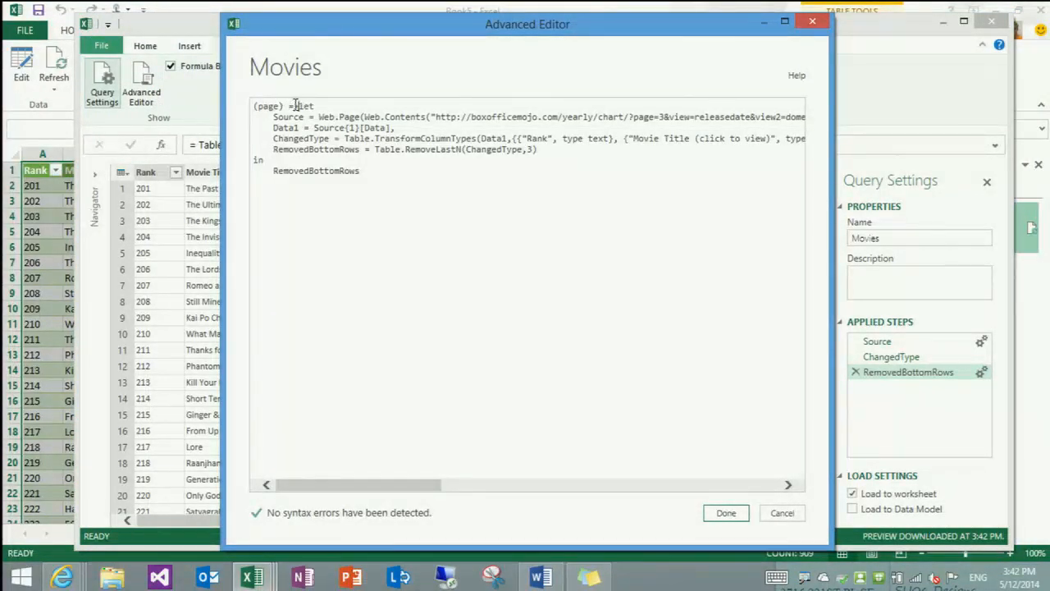
pyautogui.press('Return')
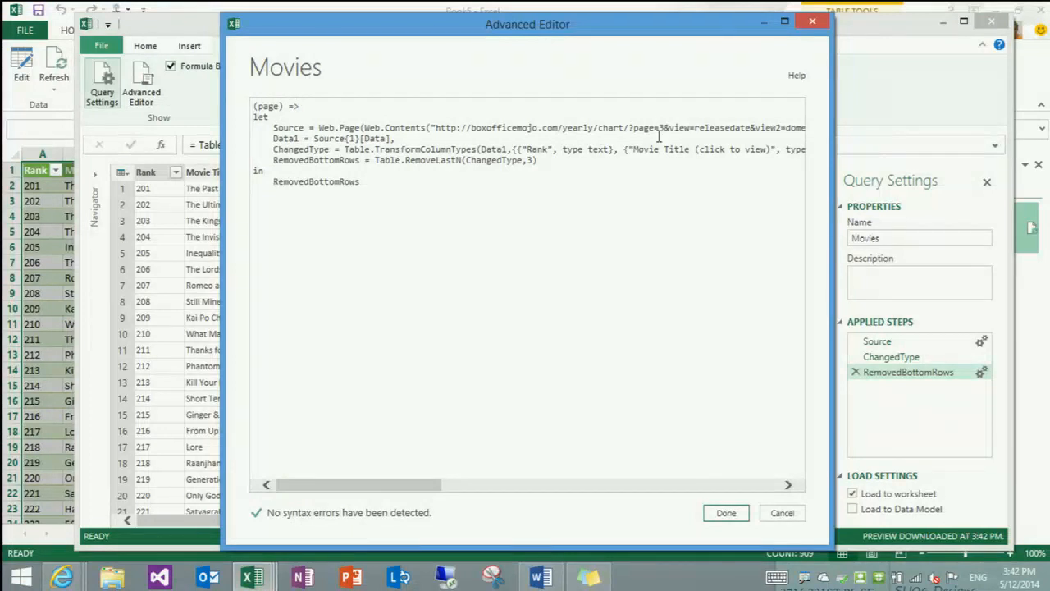
# Replace the page number 3 in the source URL with " & Number.ToText(page) & " and accept the code
pyautogui.write('" & page')
pyautogui.press('BackSpace')
pyautogui.press('BackSpace')
pyautogui.press('BackSpace')
pyautogui.press('BackSpace')
pyautogui.write('Number.ToText(page) &')
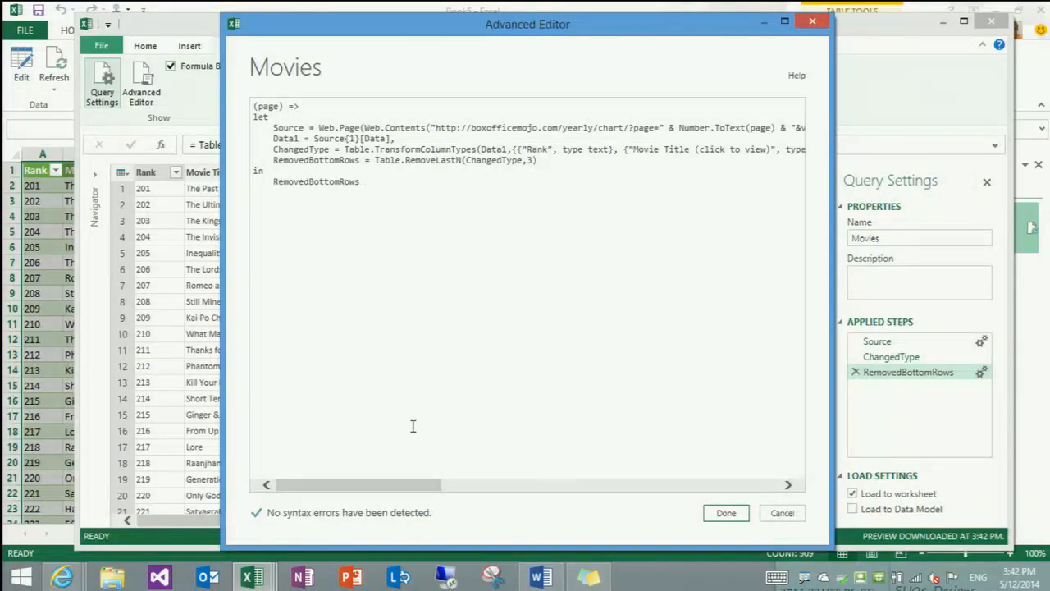
pyautogui.moveTo(401, 489); pyautogui.dragTo(432, 489)
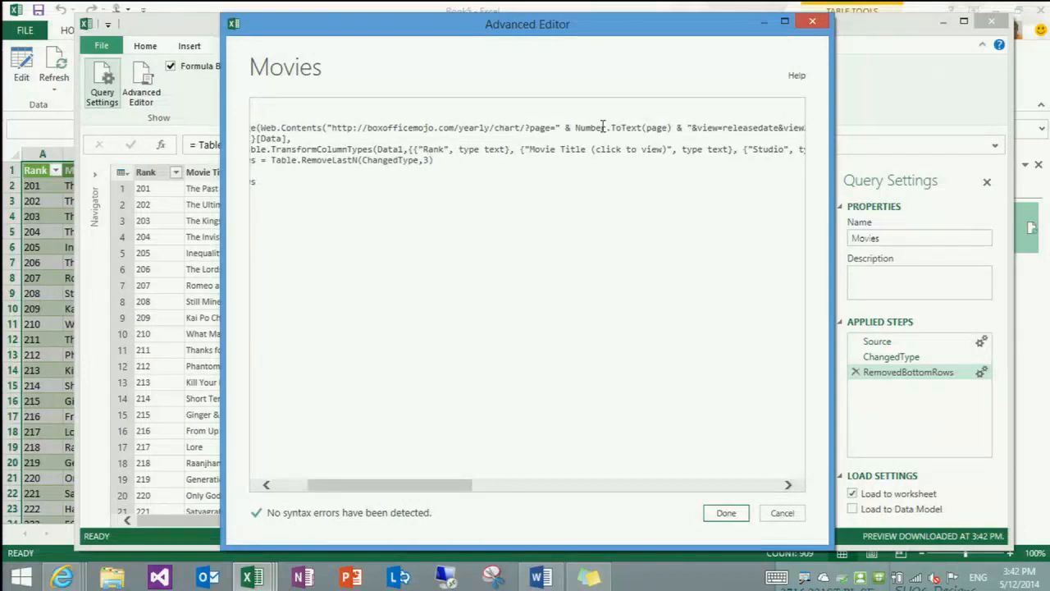
pyautogui.click(726, 513)
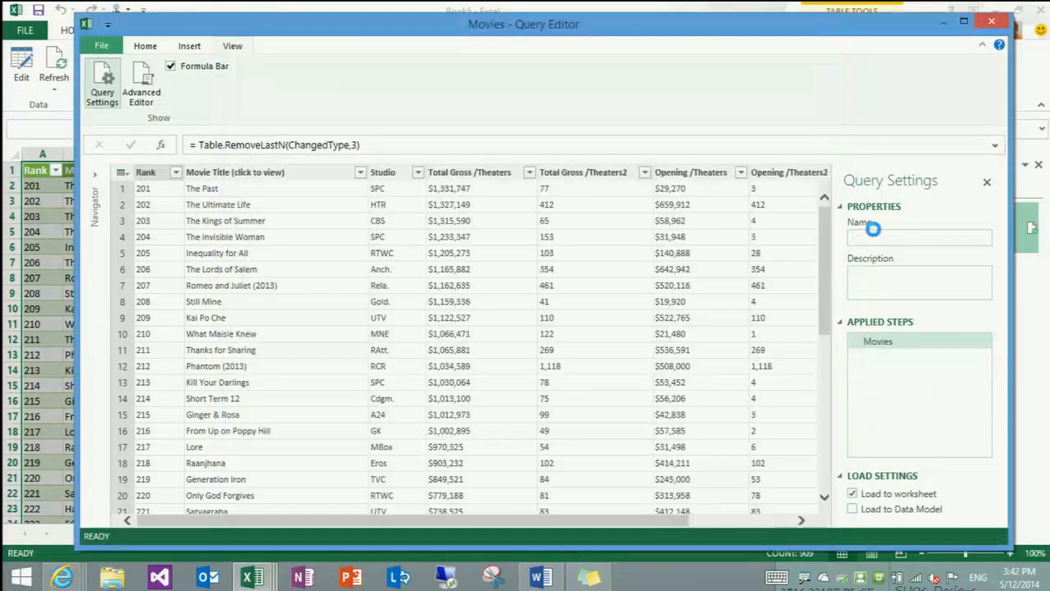
# Rename the Movies function query to GetPage
pyautogui.click(880, 238)
pyautogui.moveTo(880, 238); pyautogui.dragTo(821, 241)
pyautogui.write('Get')
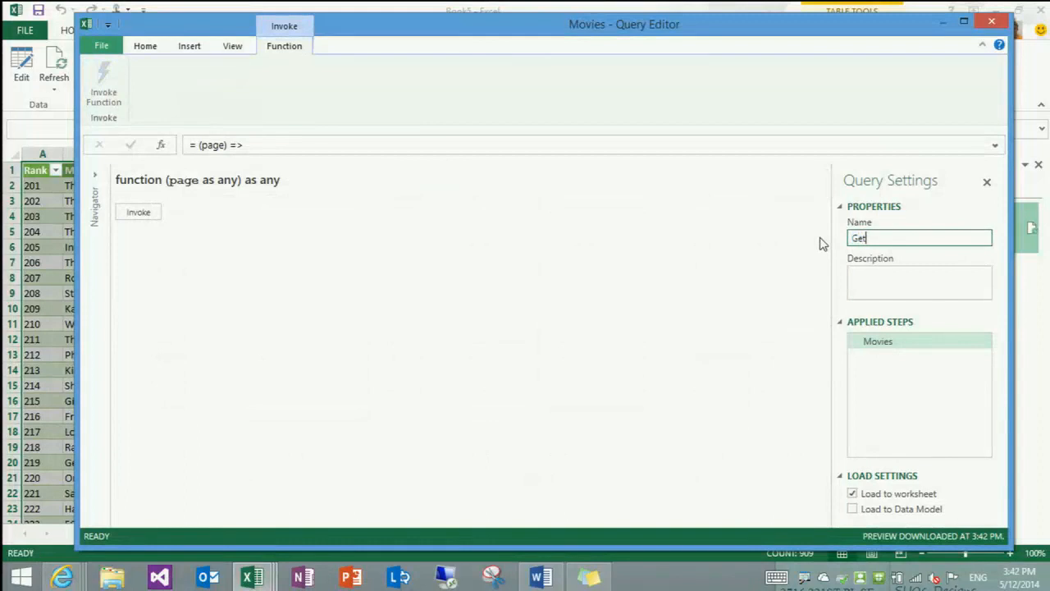
pyautogui.write('Page')
pyautogui.press('Return')
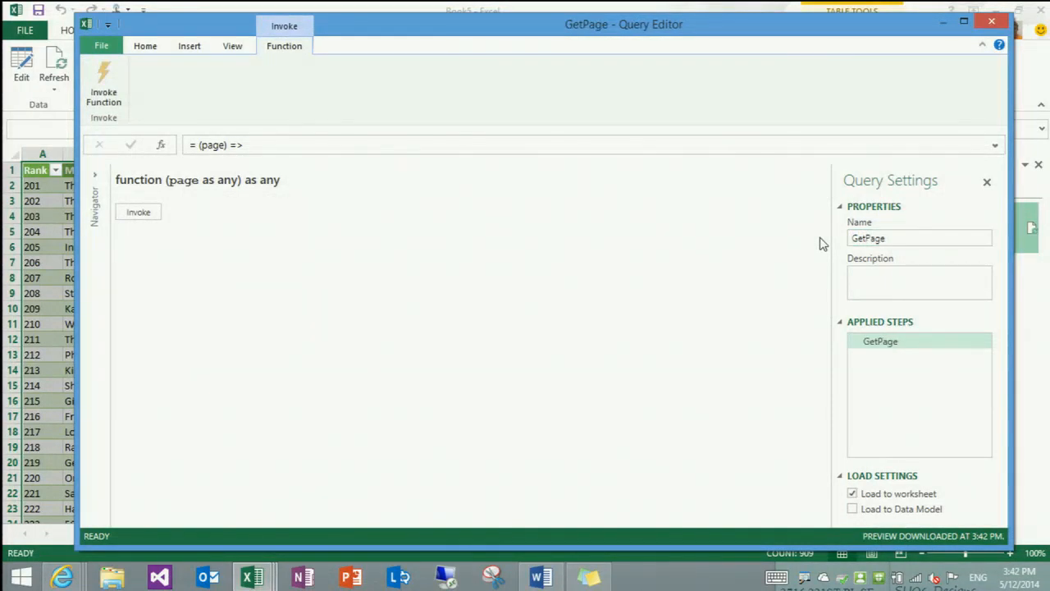
# Test the GetPage function by invoking it with page 2, check the Rank column and remove the invocation step
pyautogui.click(138, 211)
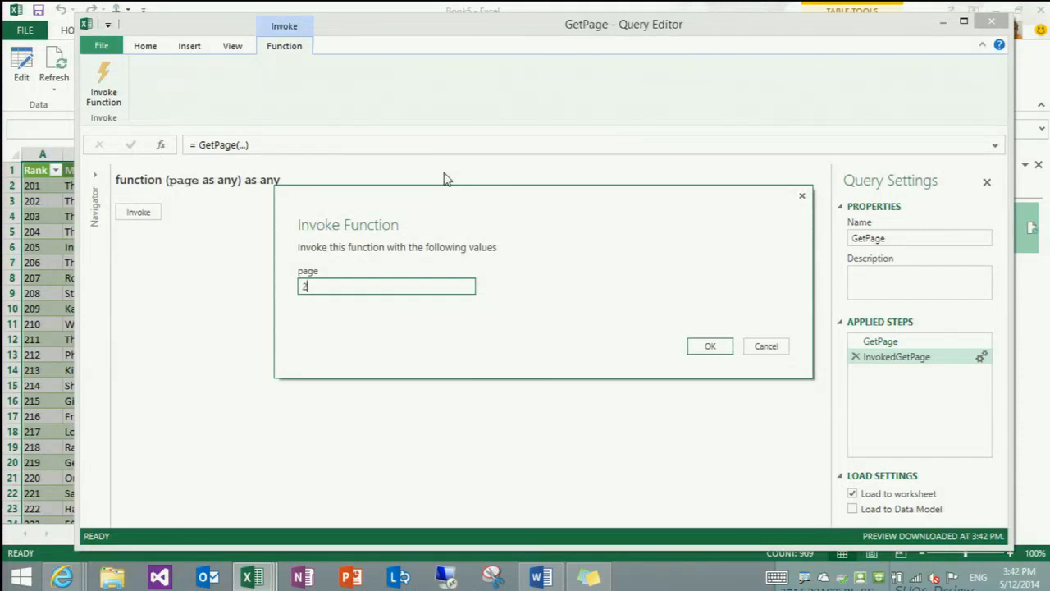
pyautogui.press('Return')
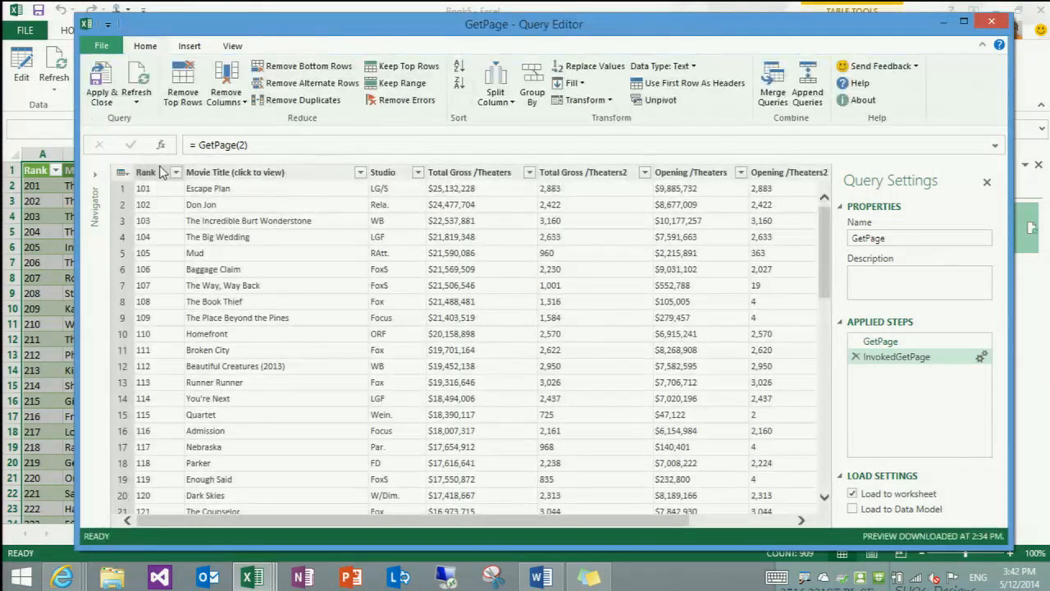
pyautogui.click(157, 170)
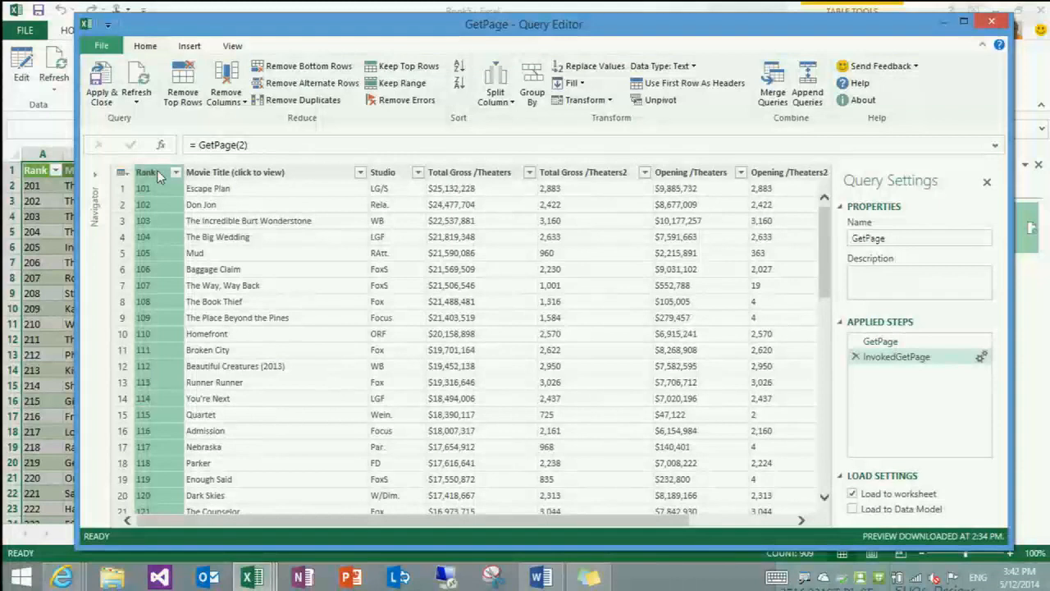
pyautogui.click(856, 357)
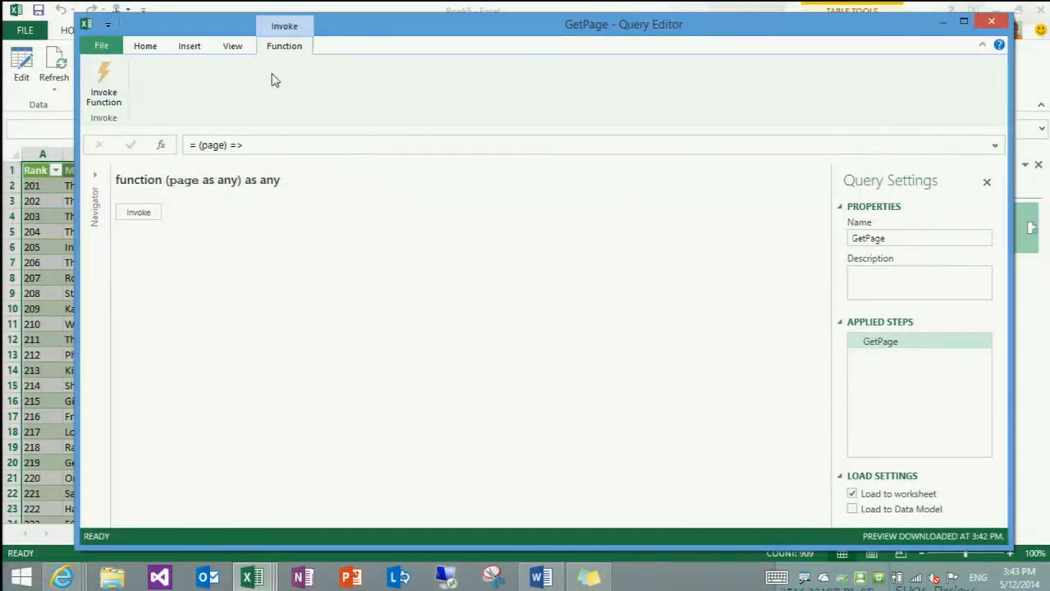
# Apply the GetPage function query and select its [Function] cell in the worksheet
pyautogui.click(161, 47)
pyautogui.click(103, 84)
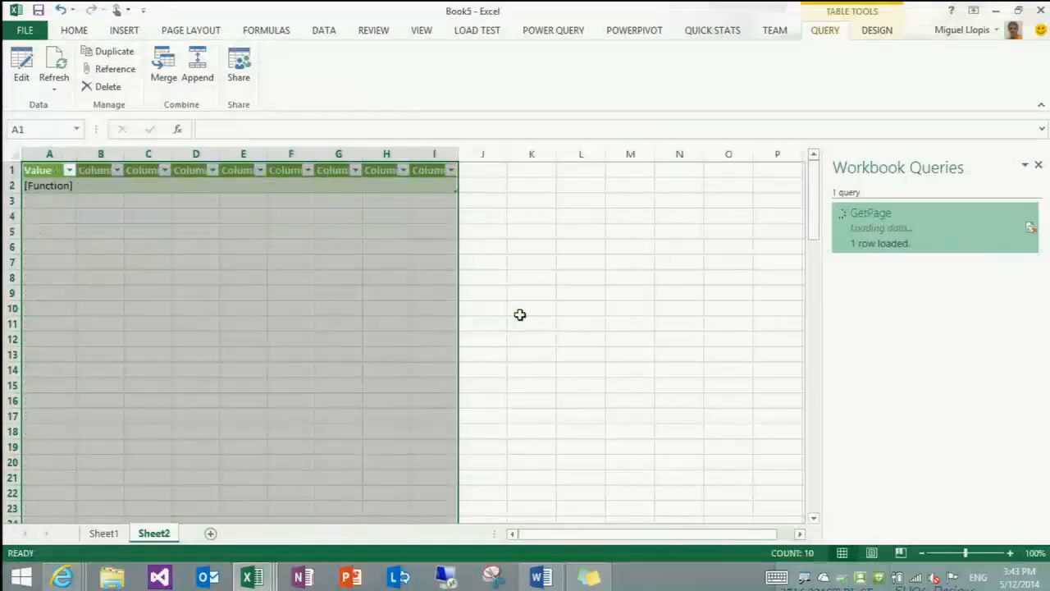
pyautogui.click(366, 248)
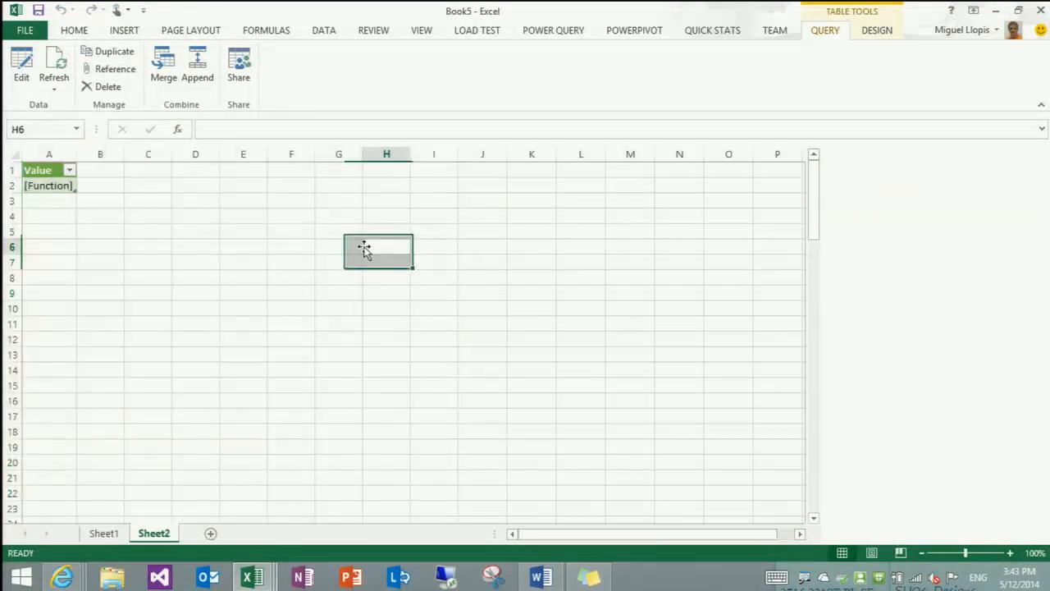
pyautogui.click(49, 184)
# Create a blank query with the list formula {1..7} and convert the list to a table
pyautogui.click(546, 31)
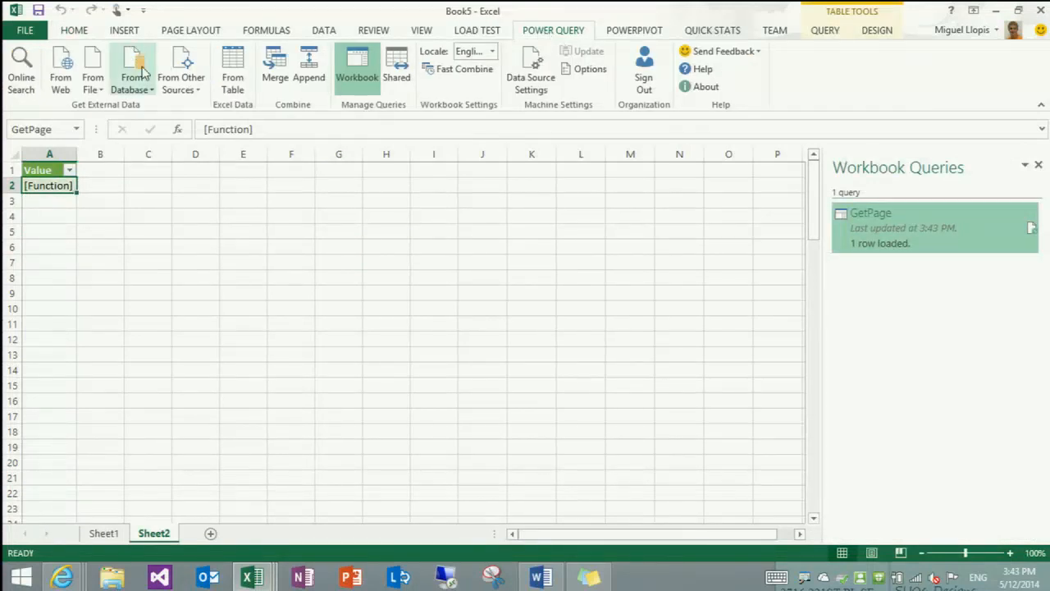
pyautogui.click(181, 81)
pyautogui.scroll(-3, 230, 394)
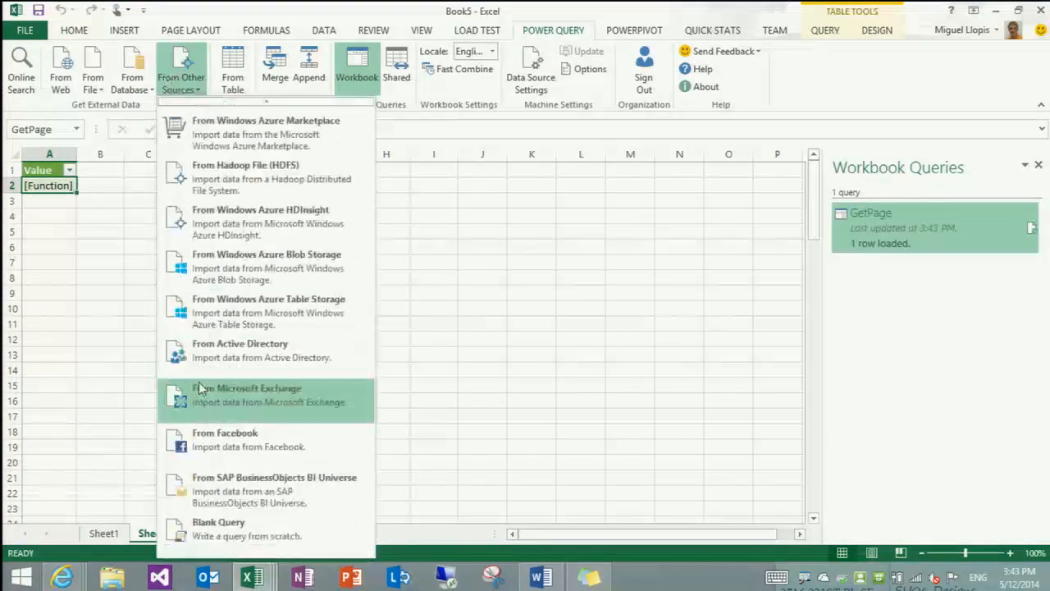
pyautogui.click(258, 525)
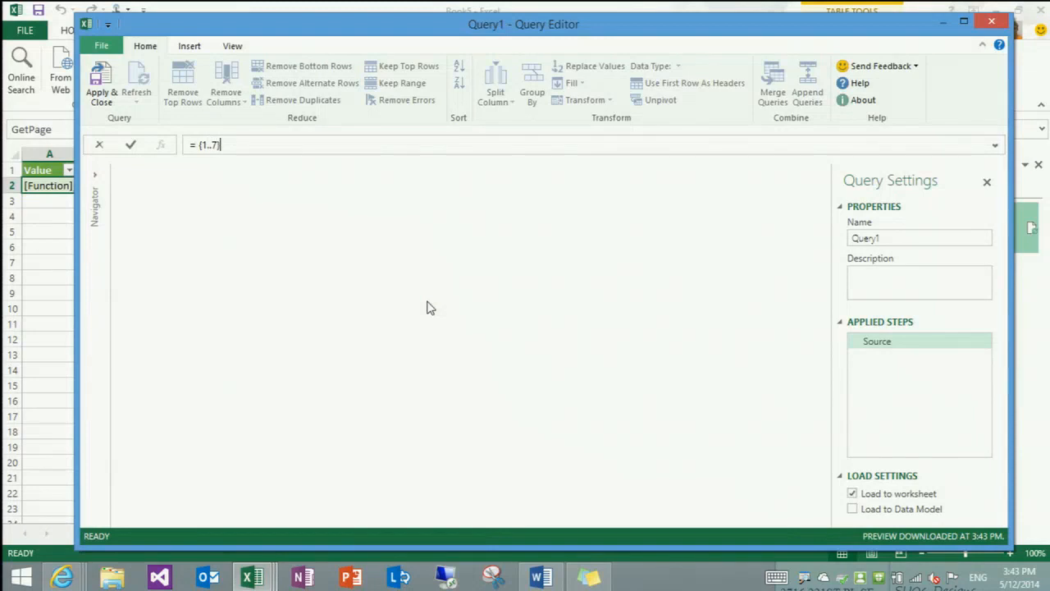
pyautogui.press('Return')
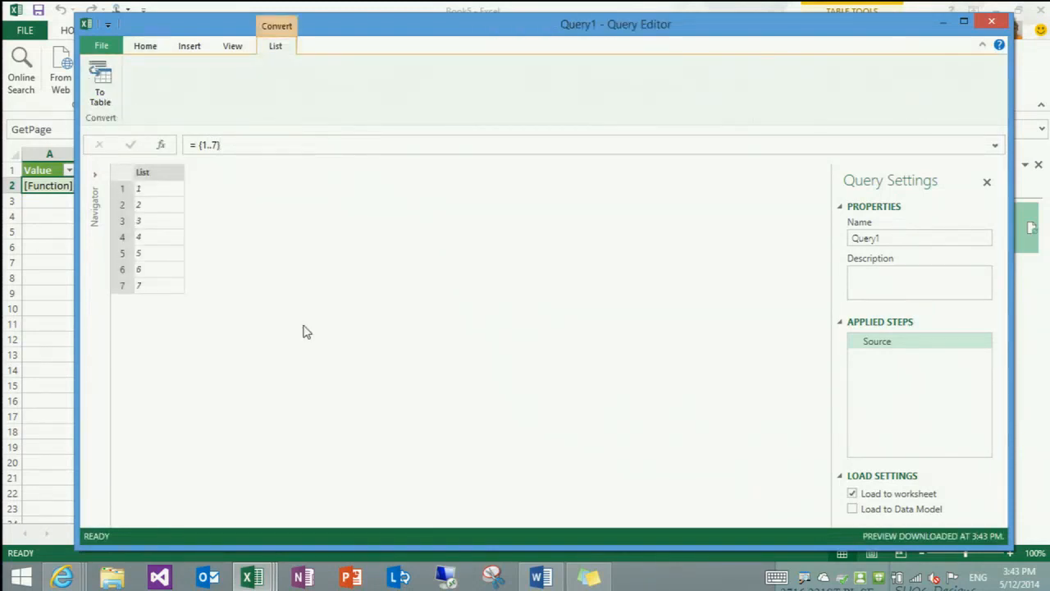
pyautogui.click(101, 90)
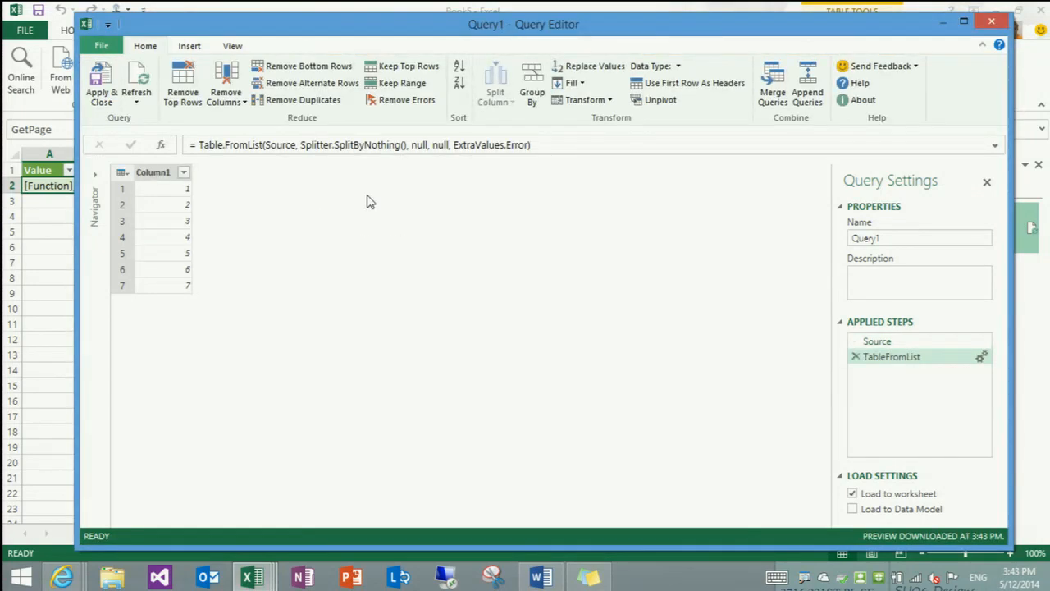
# Insert a custom column with the formula GetPage([Column1])
pyautogui.click(153, 176)
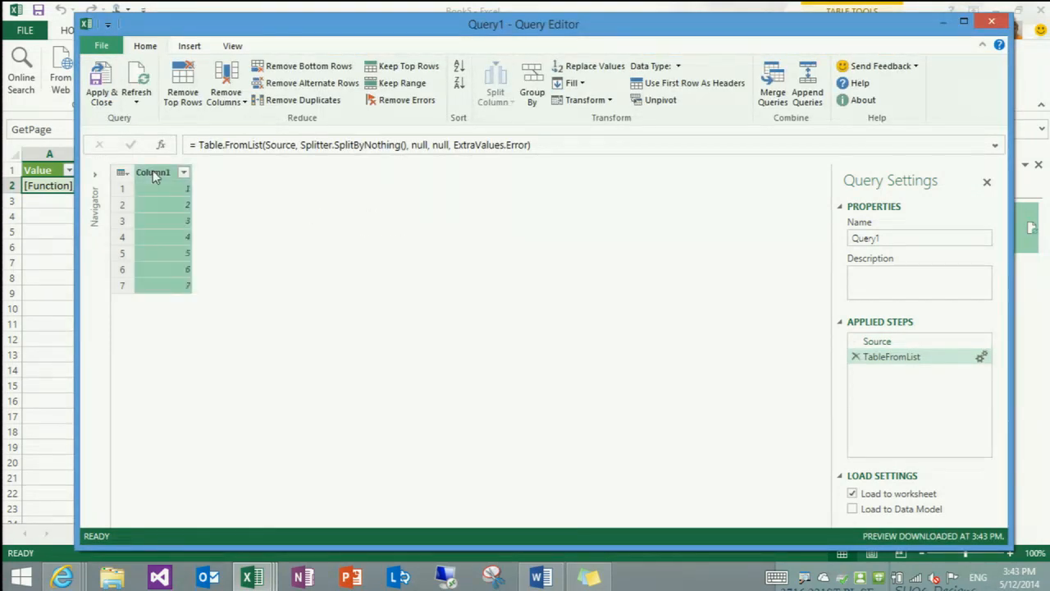
pyautogui.click(189, 46)
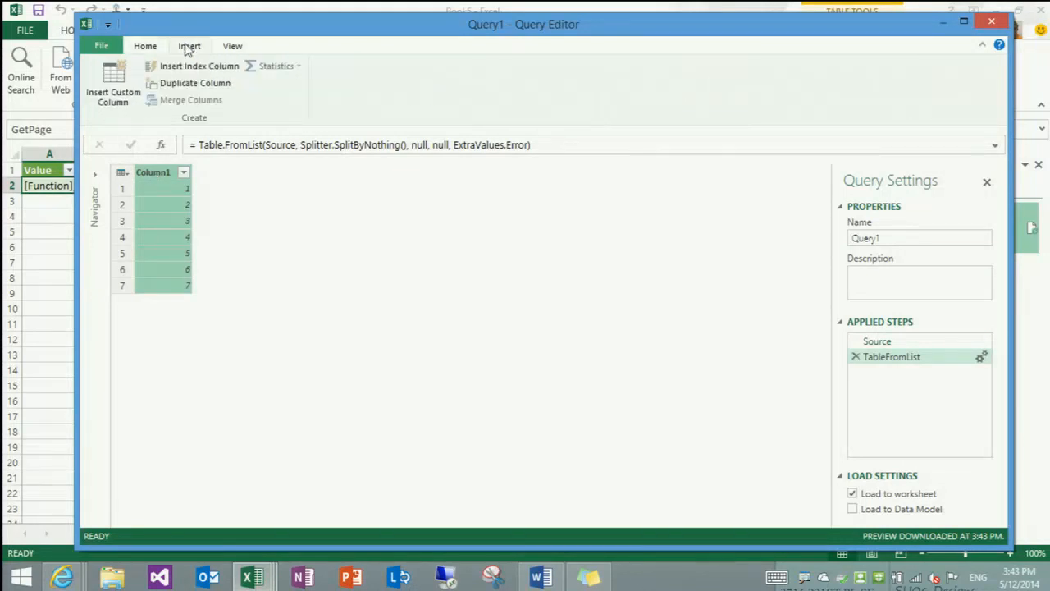
pyautogui.click(130, 85)
pyautogui.click(460, 290)
pyautogui.write('GetPage(')
pyautogui.click(734, 361)
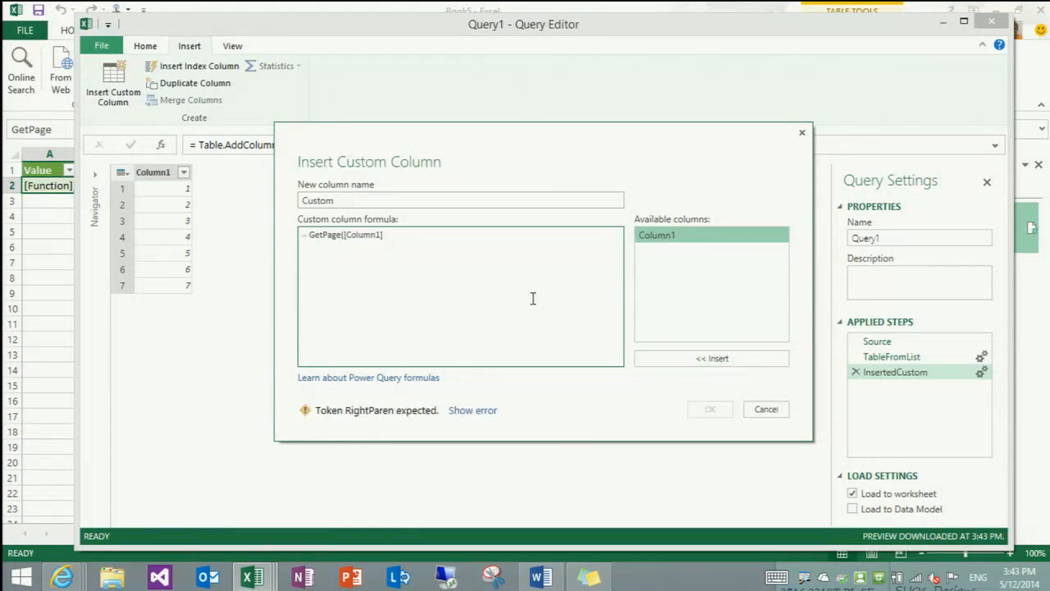
pyautogui.write(')')
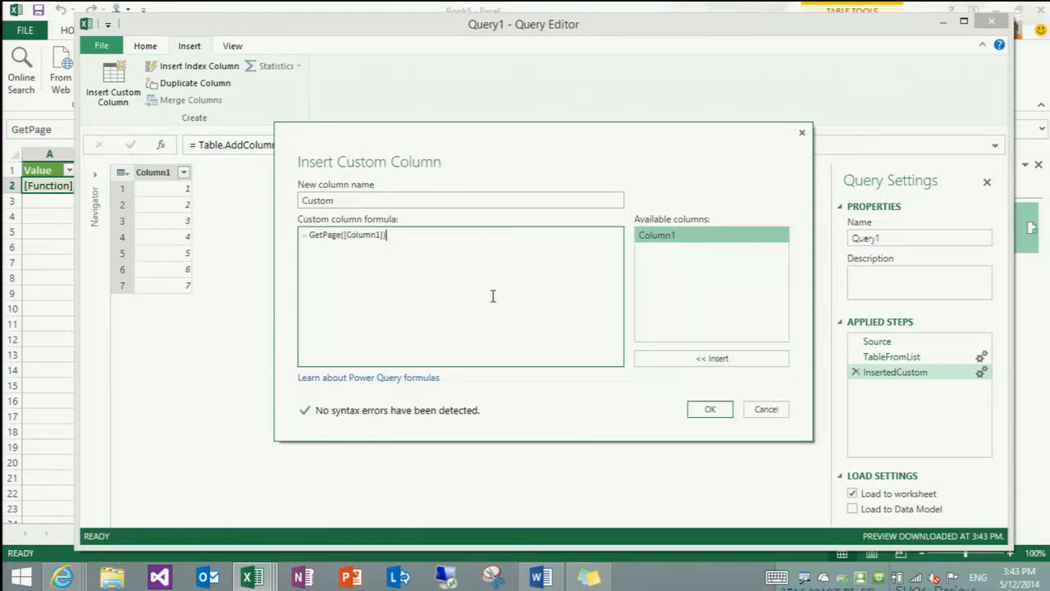
pyautogui.click(707, 409)
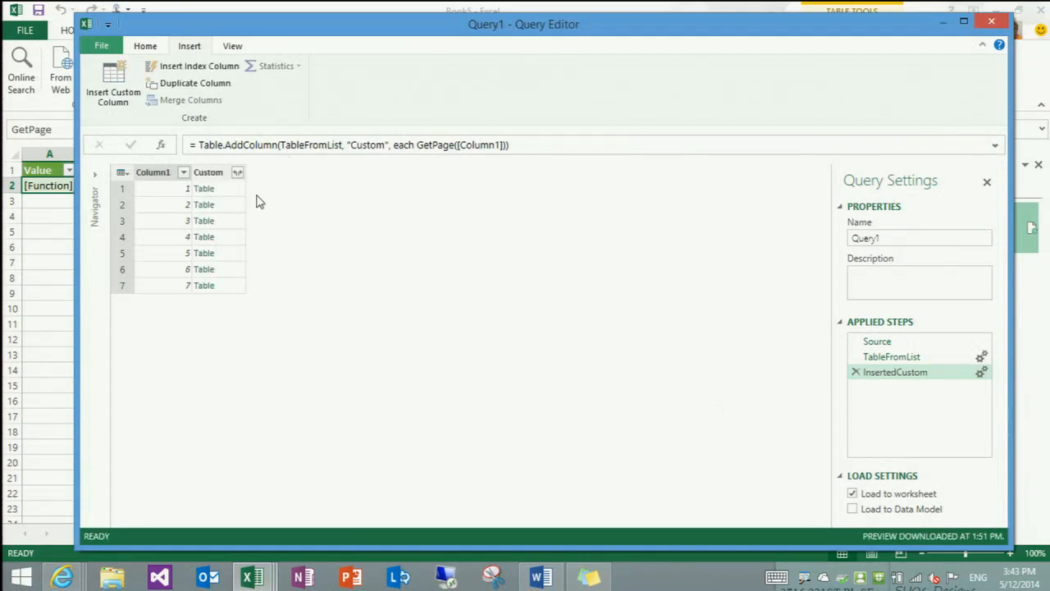
# Preview several of the nested page tables and expand the Custom column with all columns selected
pyautogui.click(234, 192)
pyautogui.click(237, 207)
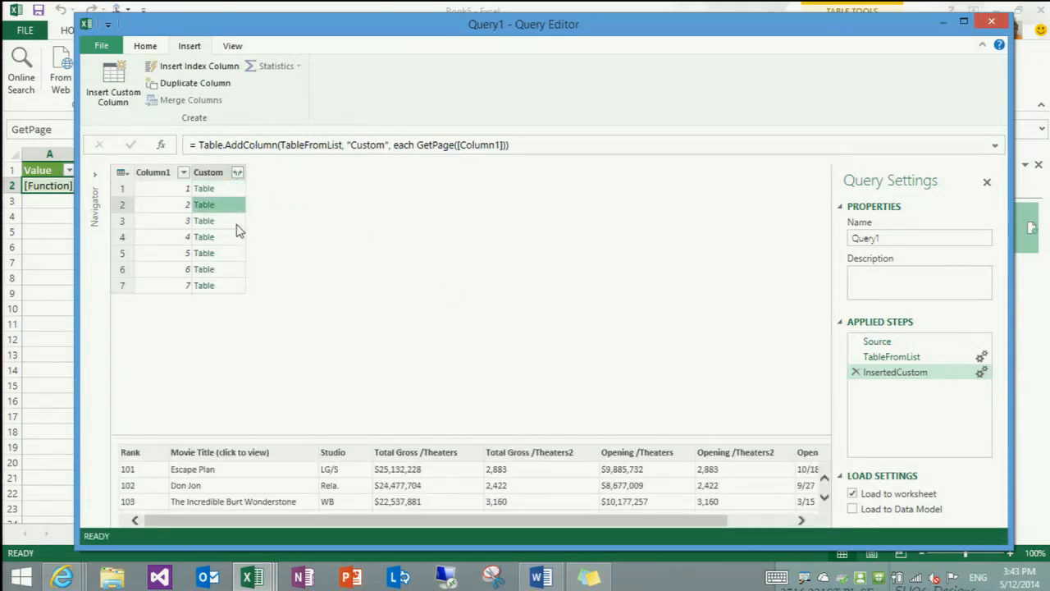
pyautogui.click(237, 238)
pyautogui.click(235, 254)
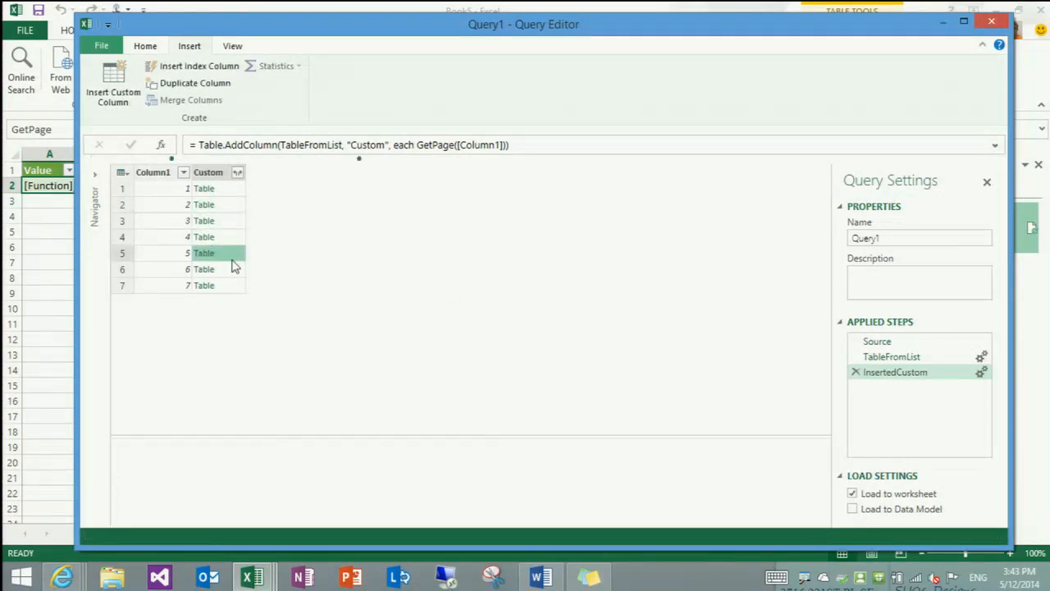
pyautogui.click(238, 173)
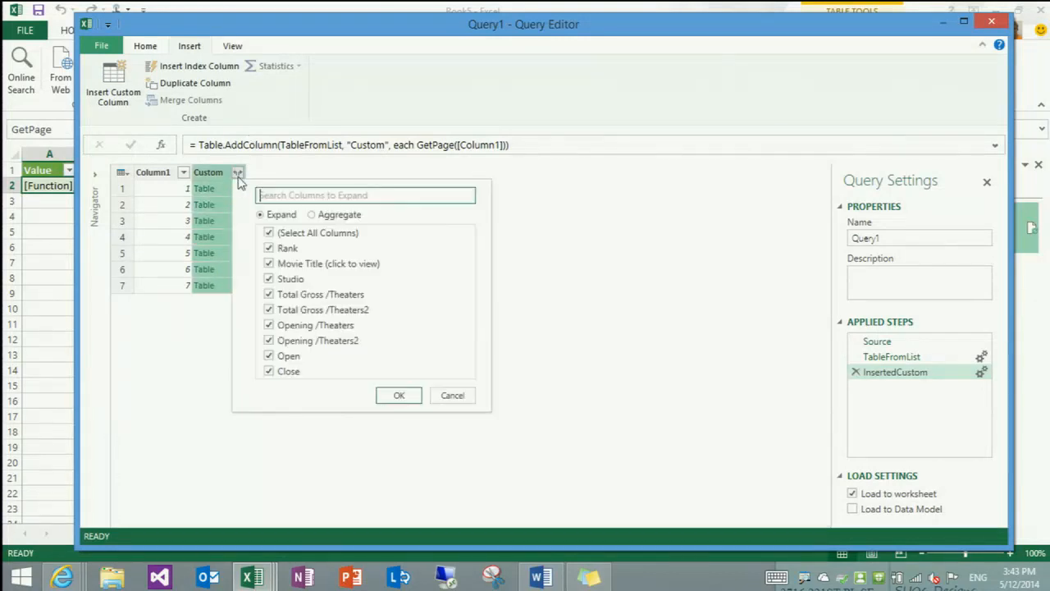
pyautogui.click(399, 395)
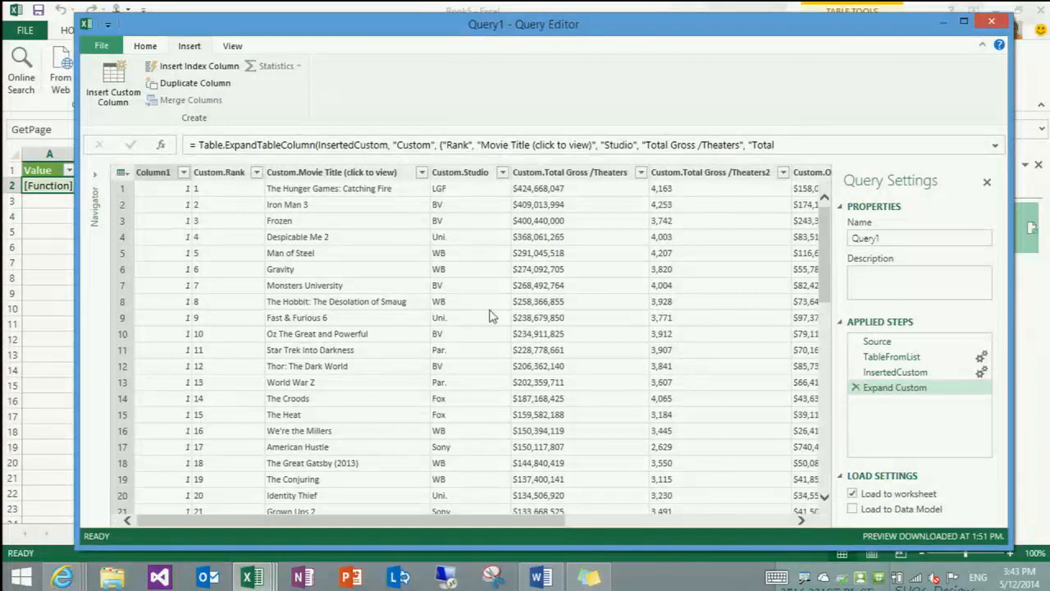
# Look through the expanded movie rows, remove Column1 and apply the query
pyautogui.scroll(-13, 490, 316)
pyautogui.scroll(-20, 540, 348)
pyautogui.scroll(-3, 541, 361)
pyautogui.scroll(20, 537, 367)
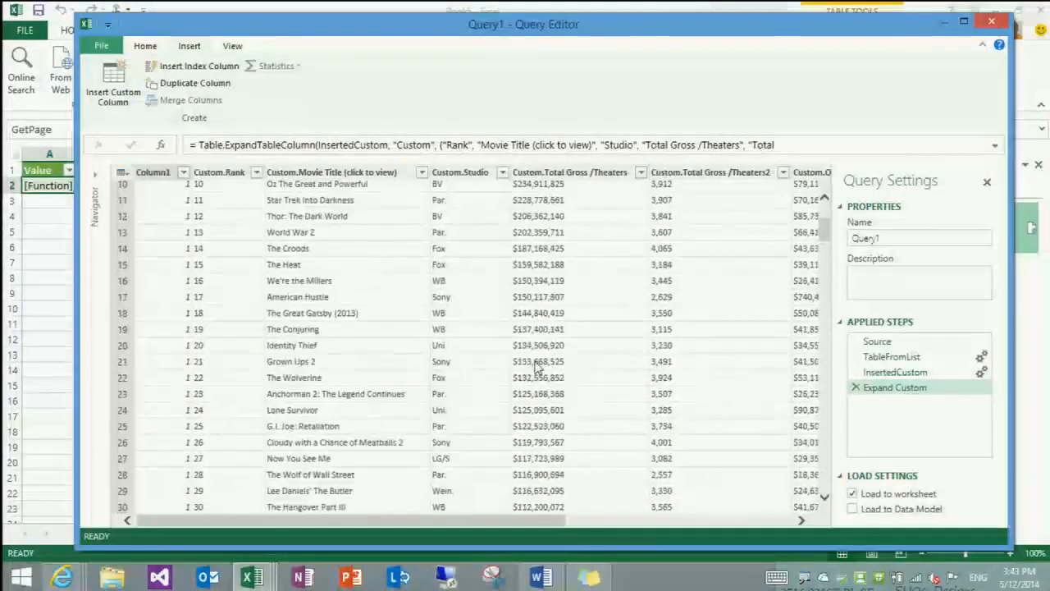
pyautogui.scroll(3, 537, 366)
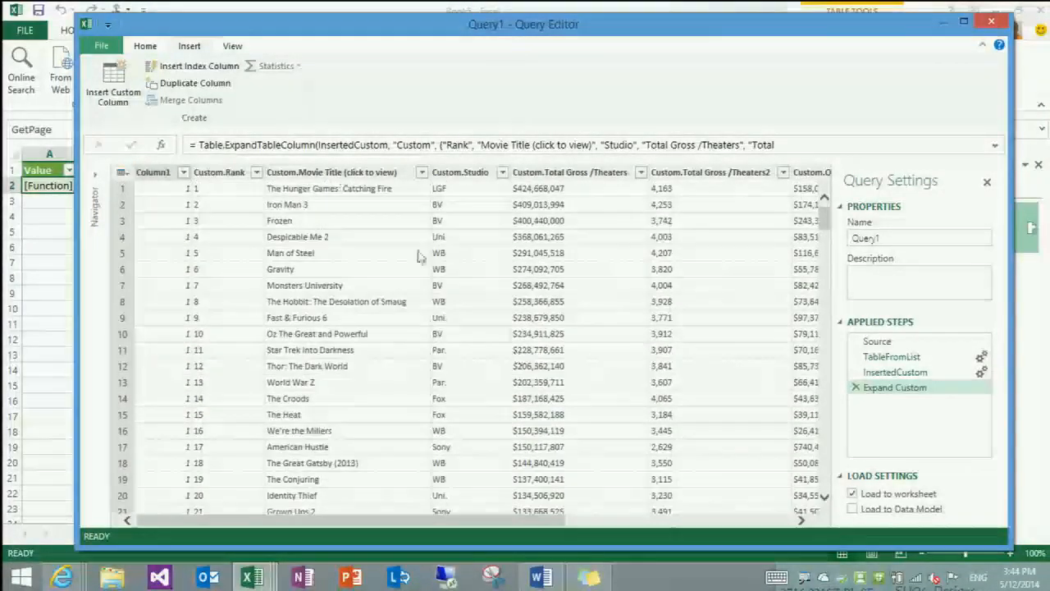
pyautogui.click(158, 179)
pyautogui.press('Delete')
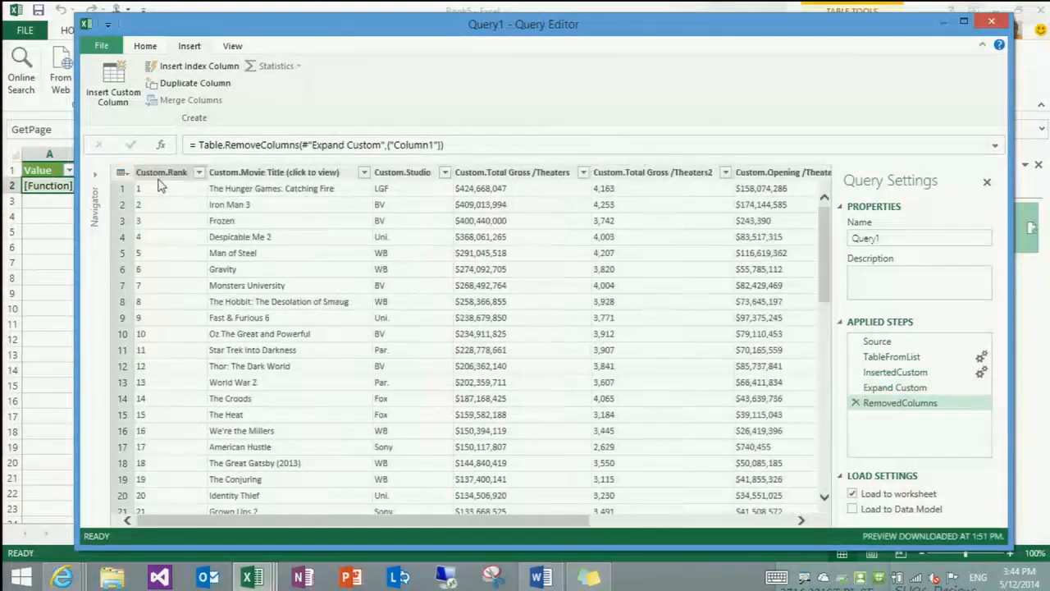
pyautogui.click(102, 91)
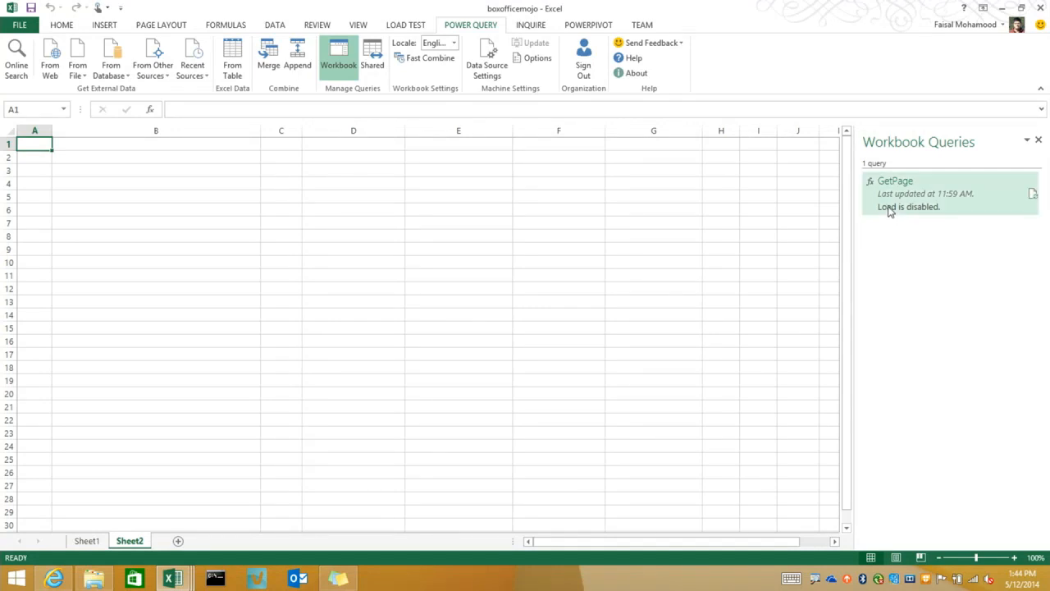
# View the details of the GetPage function query in the boxofficemojo workbook
pyautogui.moveTo(891, 199)
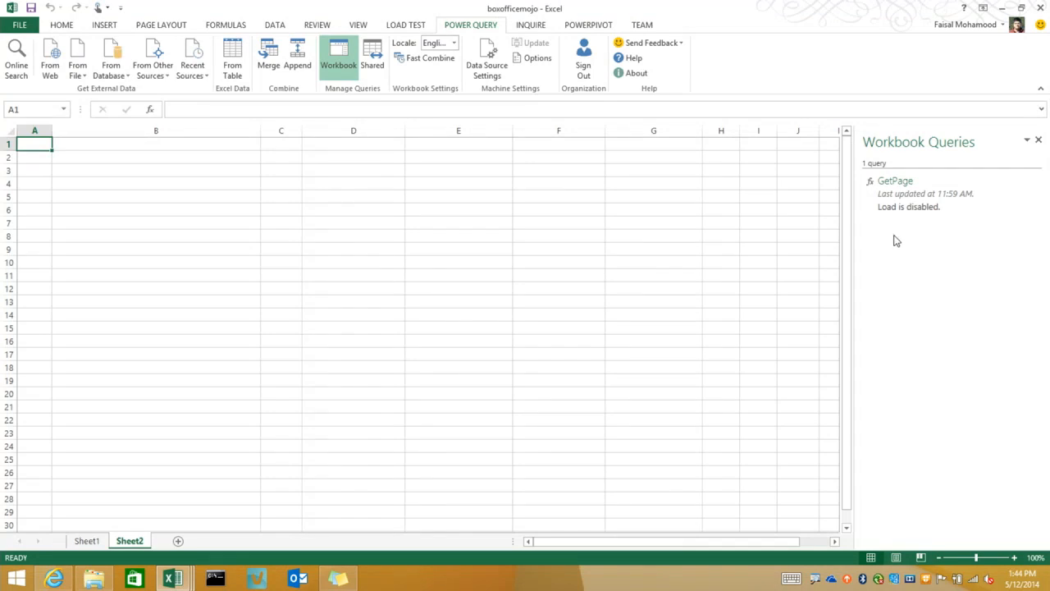
pyautogui.moveTo(901, 206)
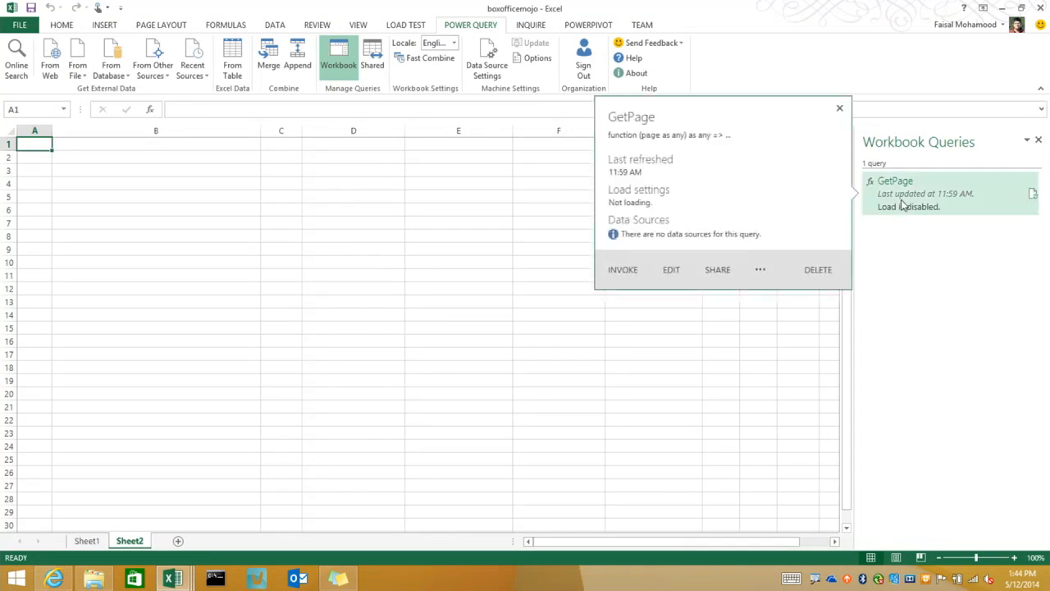
# Invoke the GetPage function with page 5 and load the returned movie rows into a new sheet
pyautogui.click(621, 270)
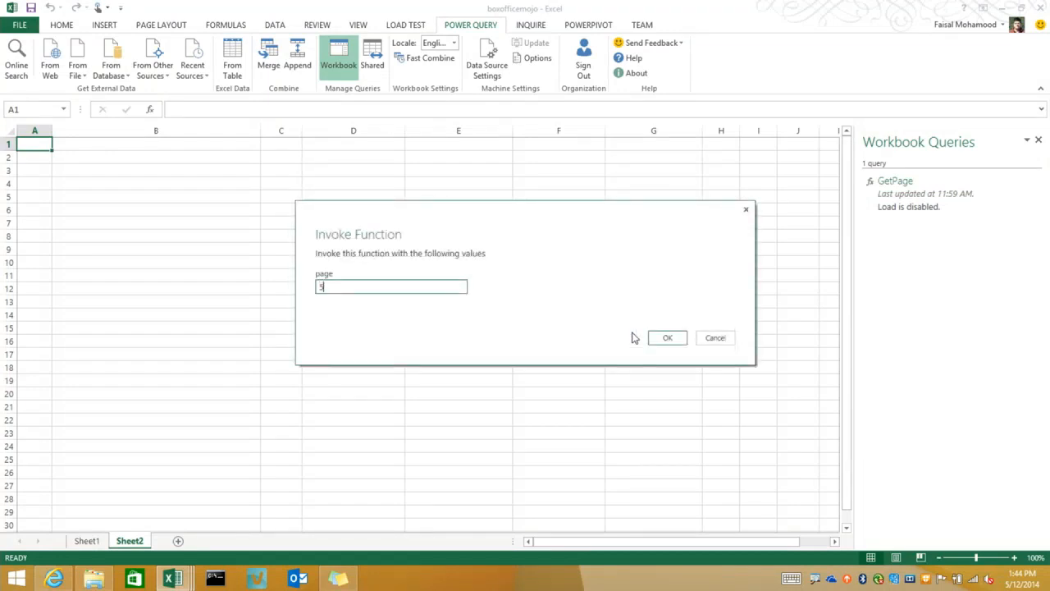
pyautogui.press('Return')
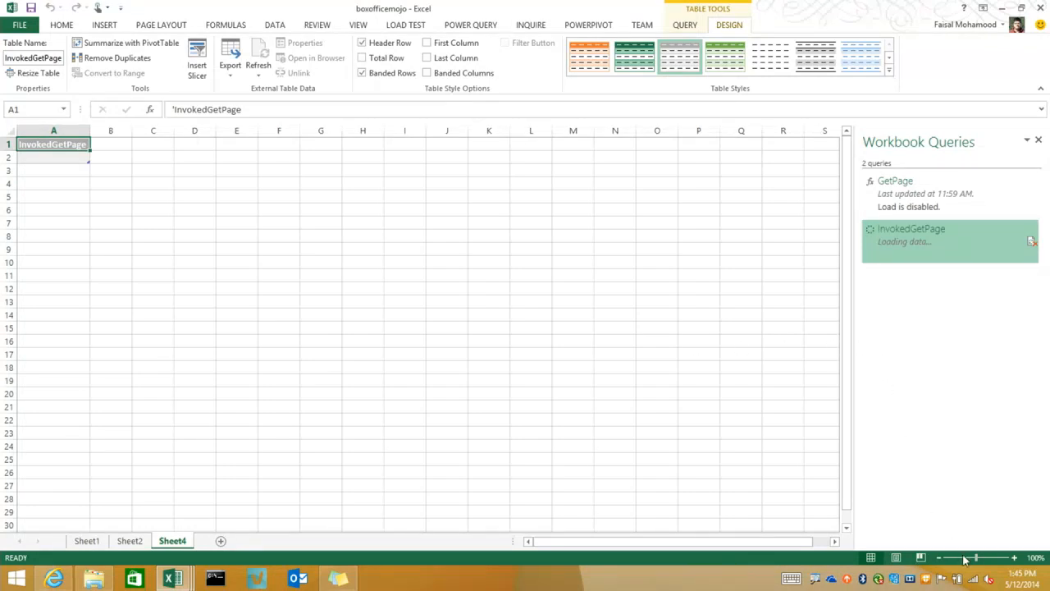
pyautogui.moveTo(976, 583)
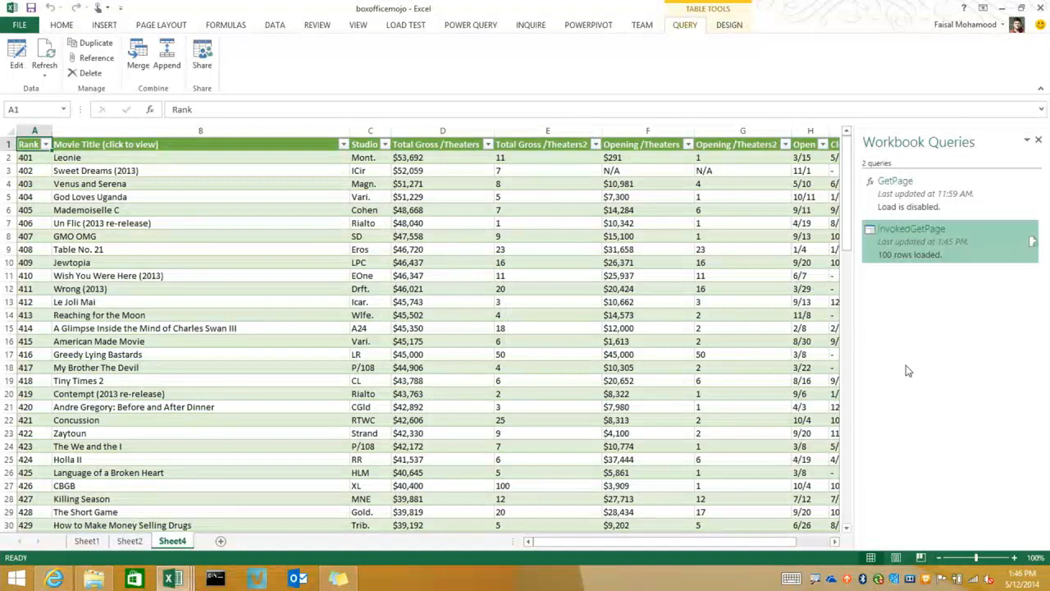
# Switch to the Multi-Level-Spreadsheet workbook and examine how its sales figures are laid out by city, product type and year
pyautogui.moveTo(172, 578)
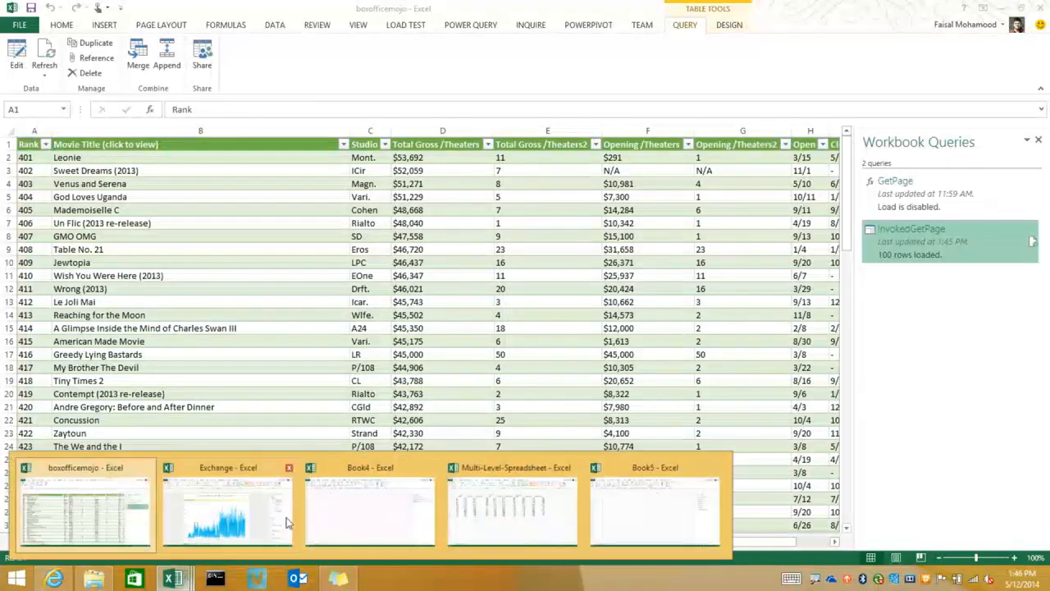
pyautogui.click(512, 509)
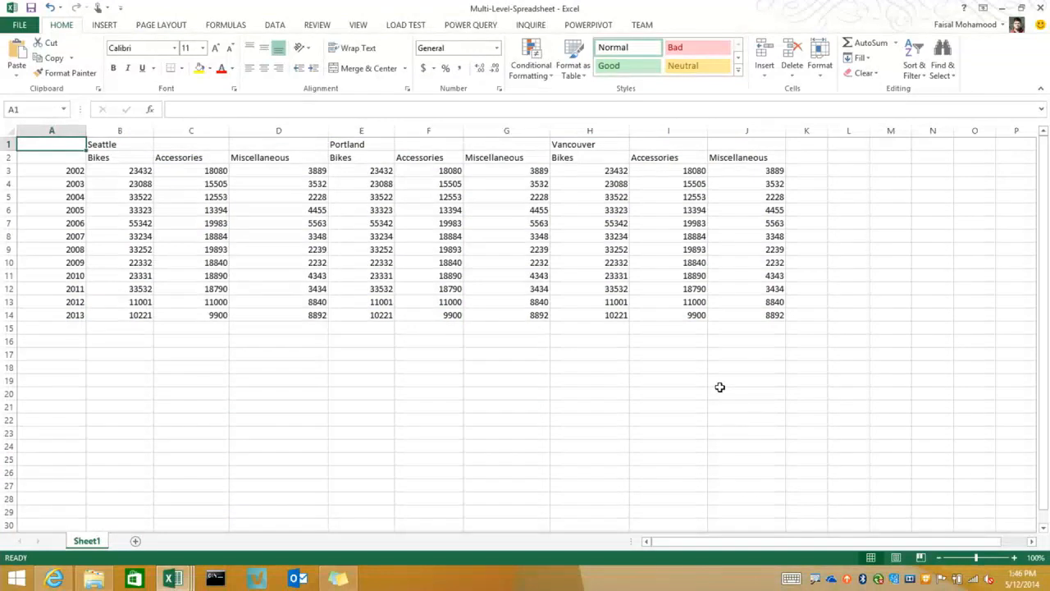
pyautogui.click(1014, 557)
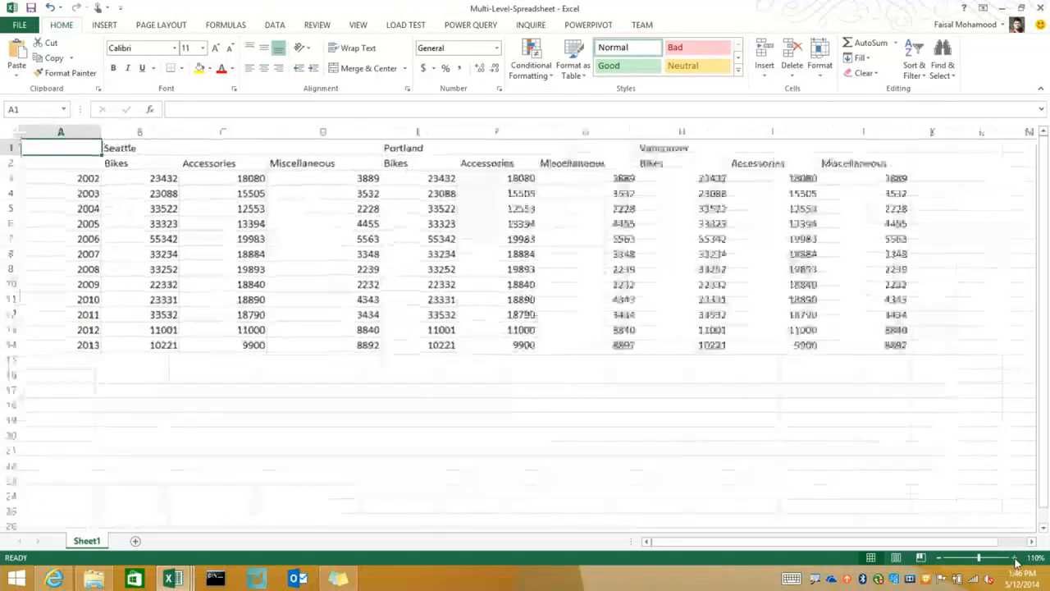
pyautogui.click(1015, 558)
pyautogui.click(1015, 558)
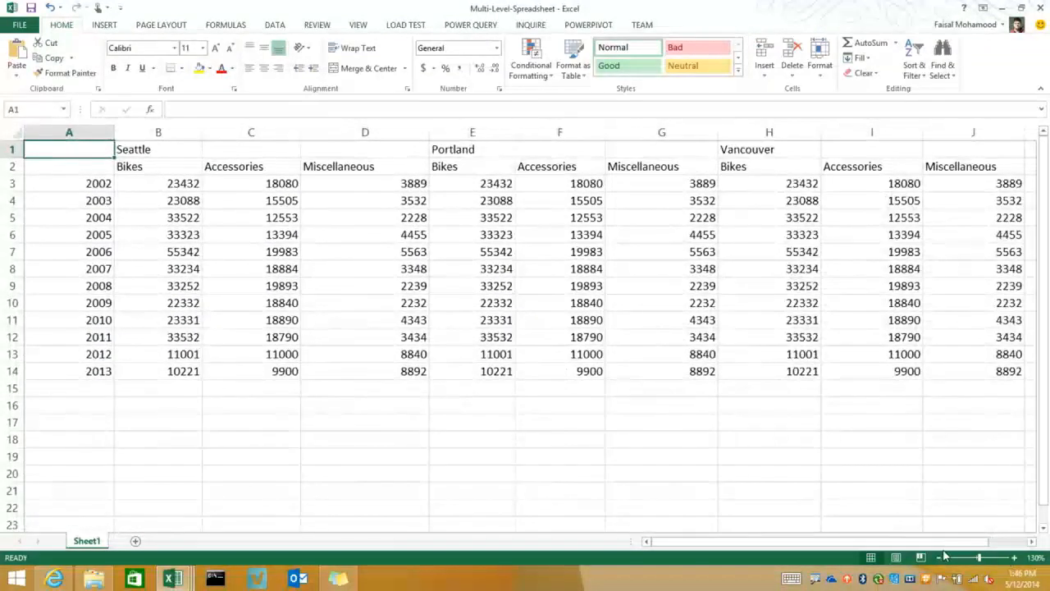
pyautogui.click(939, 558)
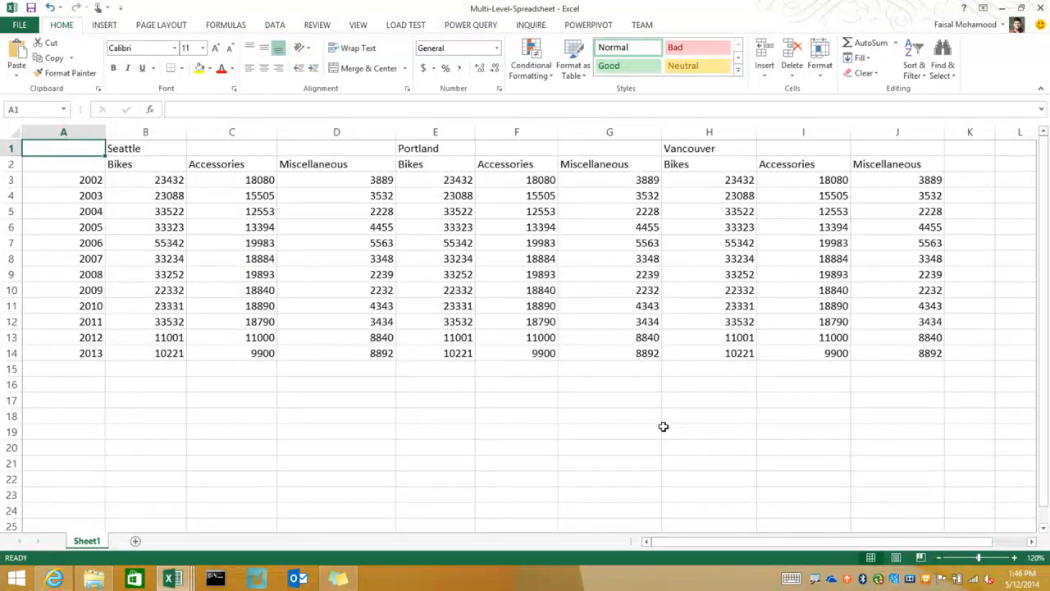
# Switch to the Book4 workbook and open Sheet1 of Multi-Level-Spreadsheet.xlsx for editing as a query
pyautogui.click(182, 580)
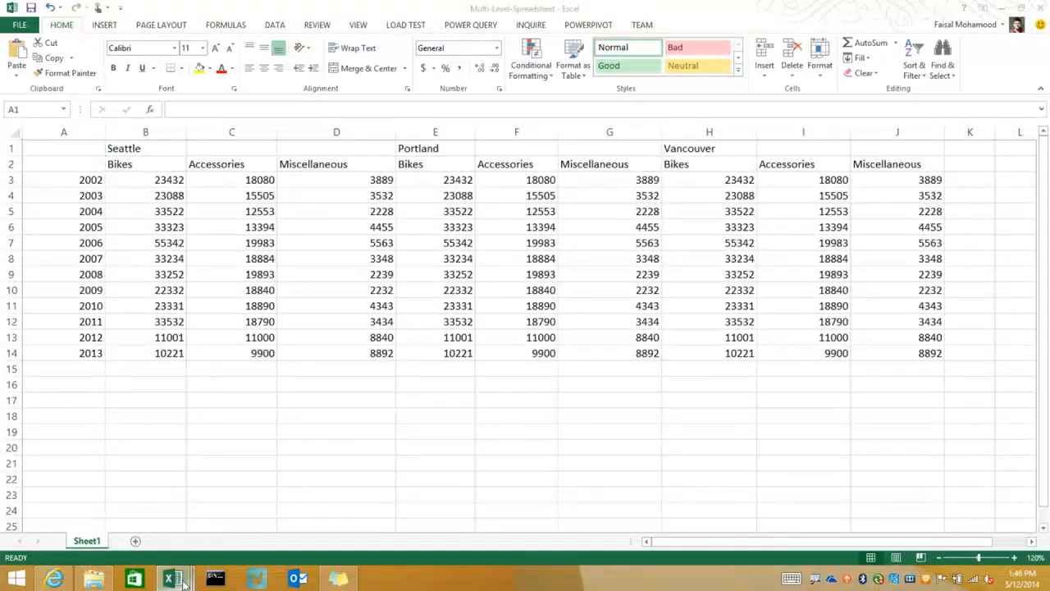
pyautogui.click(611, 515)
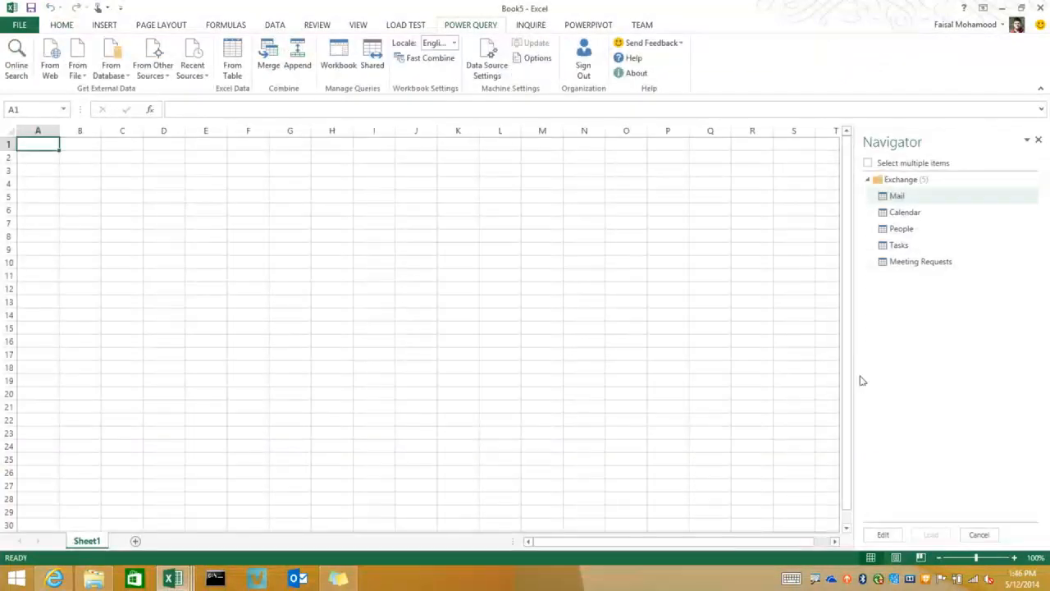
pyautogui.click(174, 581)
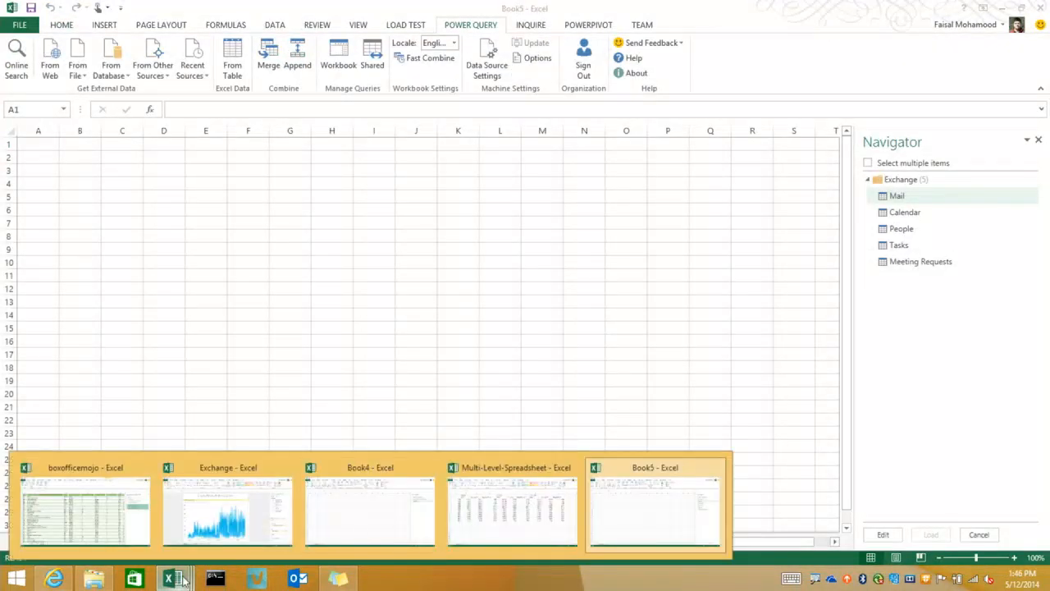
pyautogui.click(368, 524)
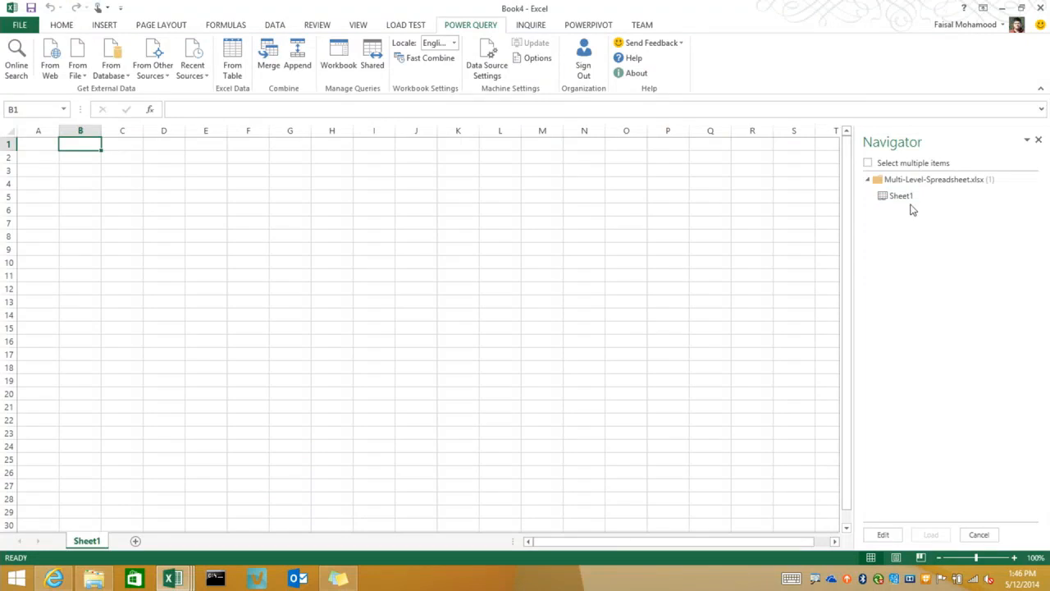
pyautogui.moveTo(909, 204)
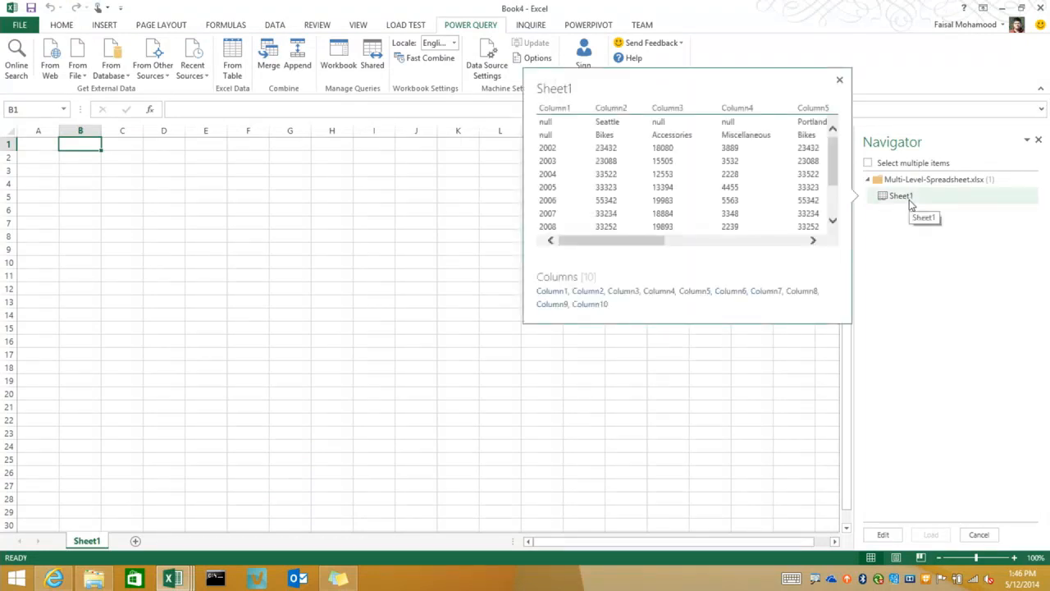
pyautogui.doubleClick(909, 202)
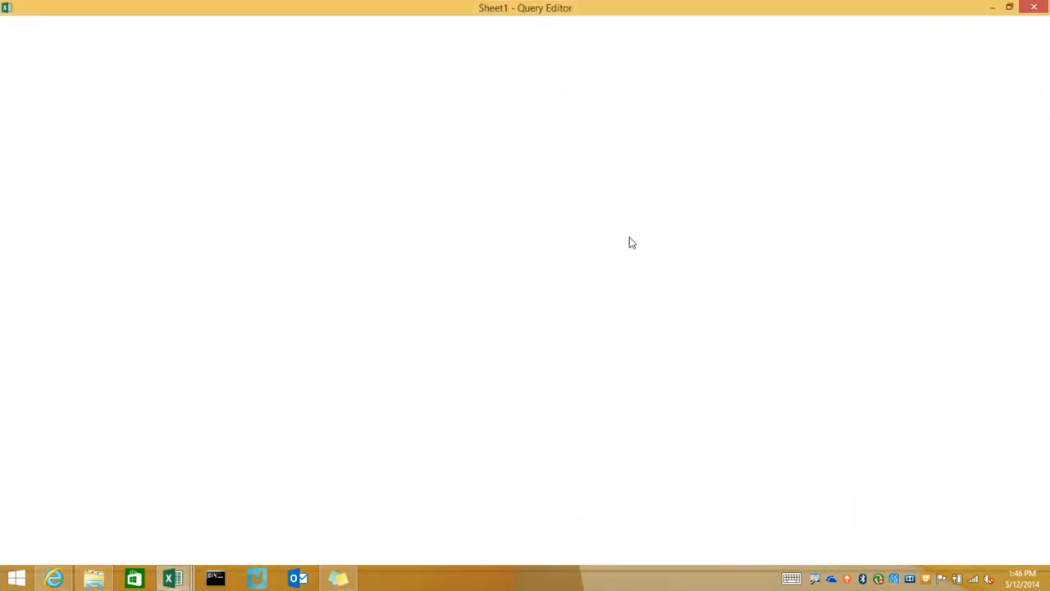
# Restore the Query Editor to a smaller window, enlarge it to fit all ten columns, and reposition it over the workbook
pyautogui.doubleClick(554, 13)
pyautogui.moveTo(554, 22); pyautogui.dragTo(653, 80)
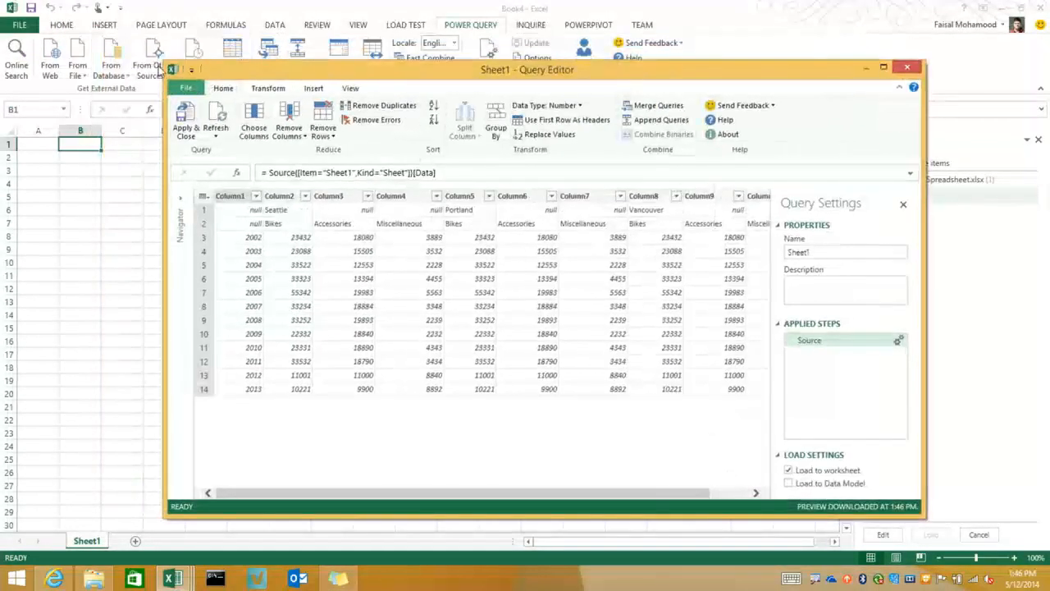
pyautogui.moveTo(236, 66); pyautogui.dragTo(168, 27)
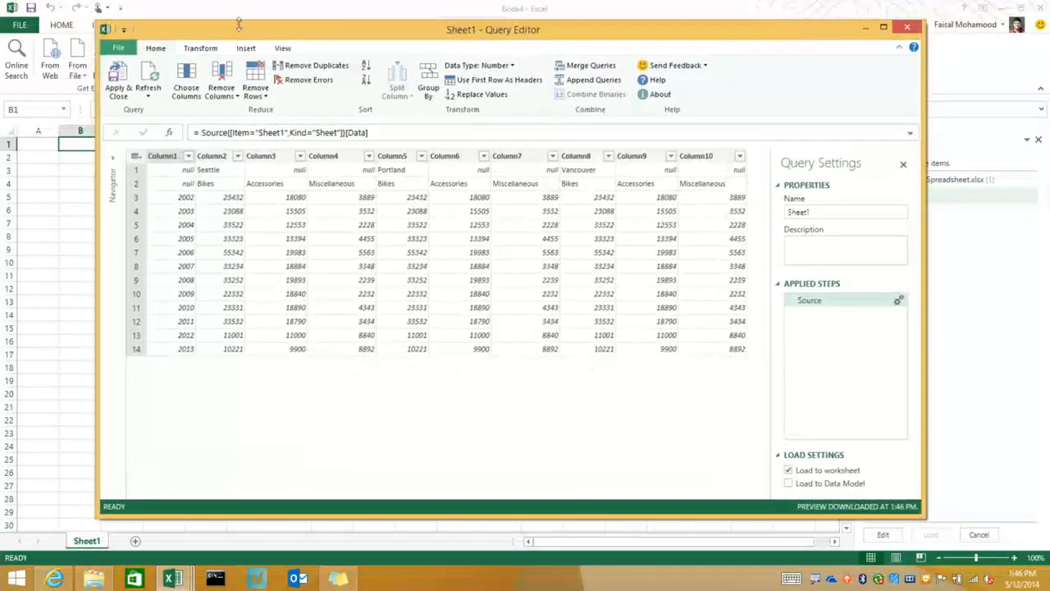
pyautogui.moveTo(409, 38); pyautogui.dragTo(431, 57)
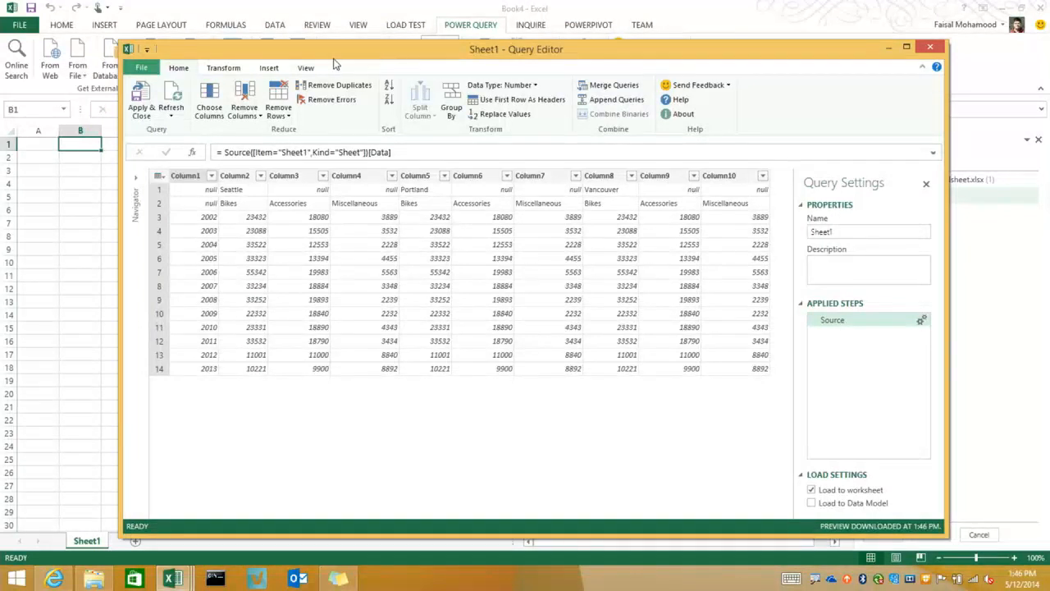
# Look through the rounding, trigonometry and scientific transformations available for number columns
pyautogui.click(238, 70)
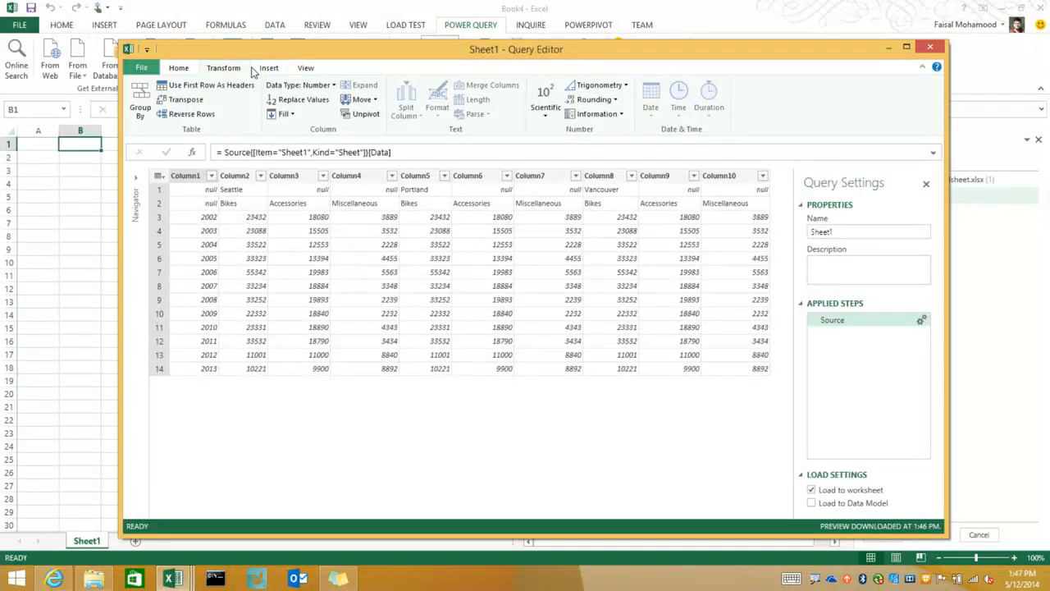
pyautogui.click(621, 116)
pyautogui.click(614, 99)
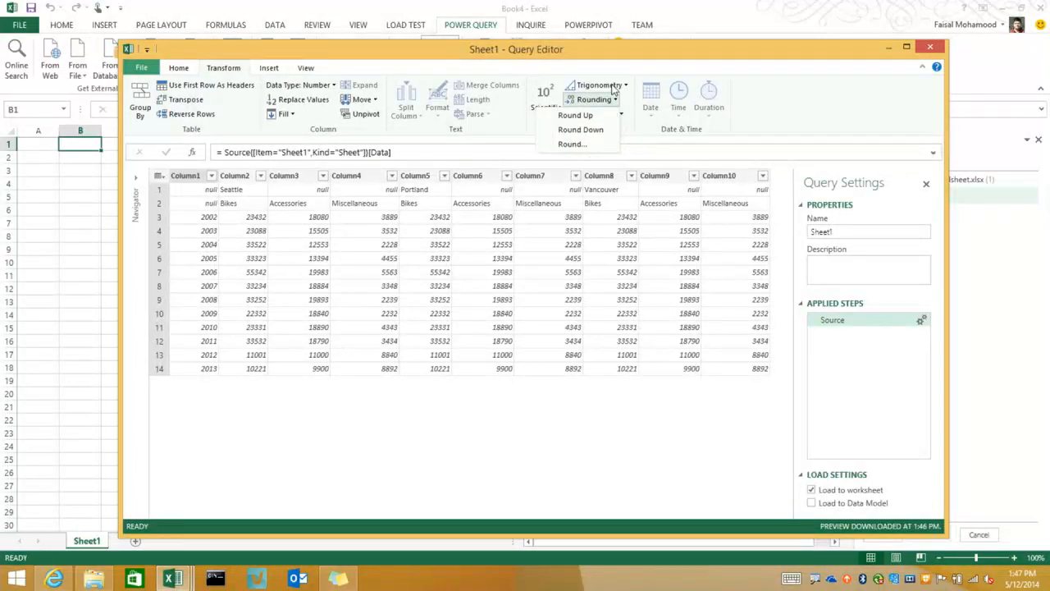
pyautogui.click(612, 87)
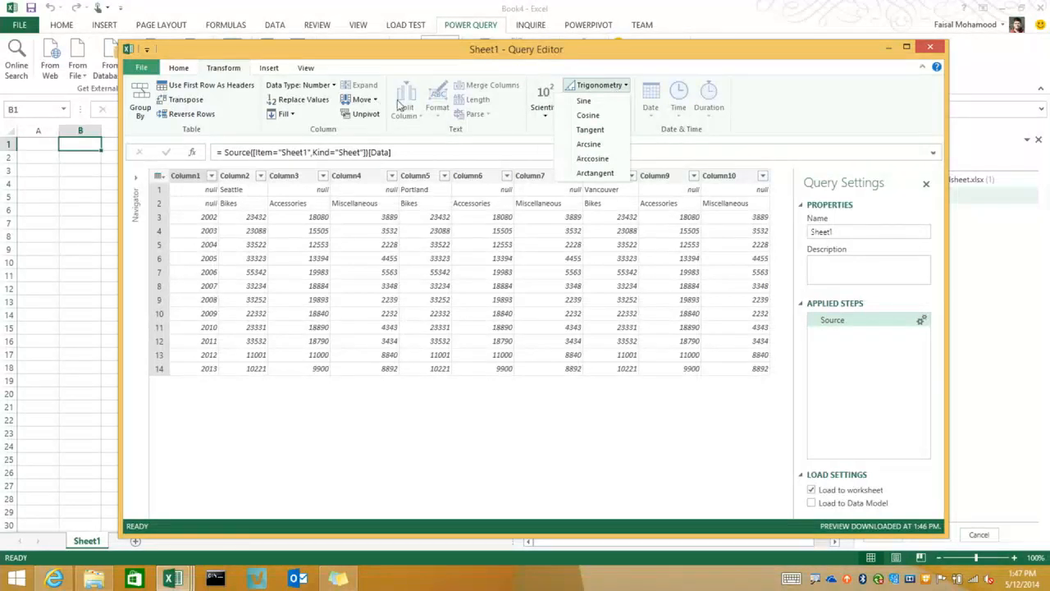
pyautogui.click(544, 102)
pyautogui.click(544, 102)
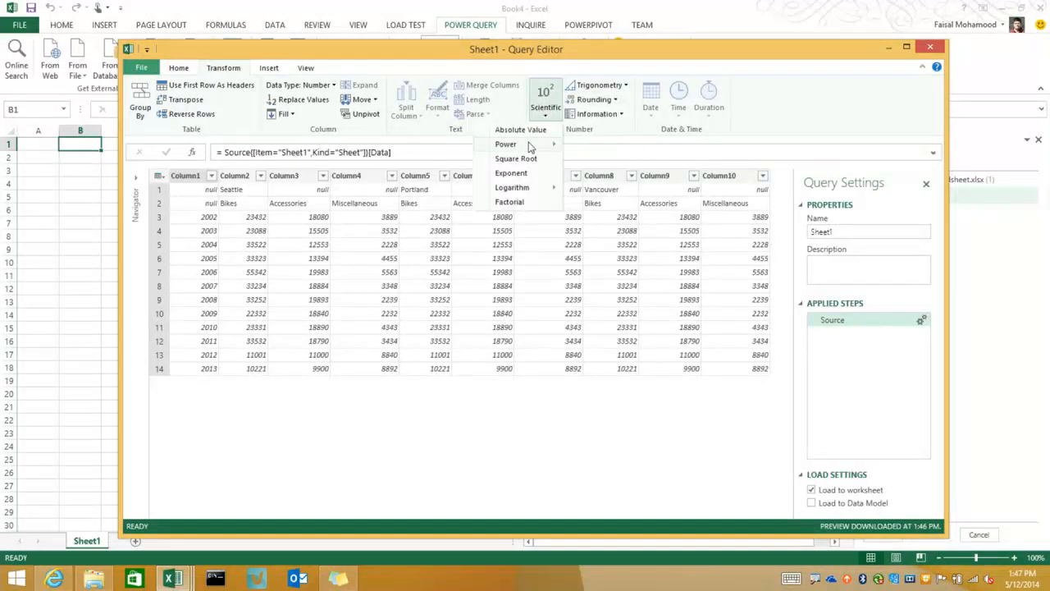
pyautogui.moveTo(529, 187)
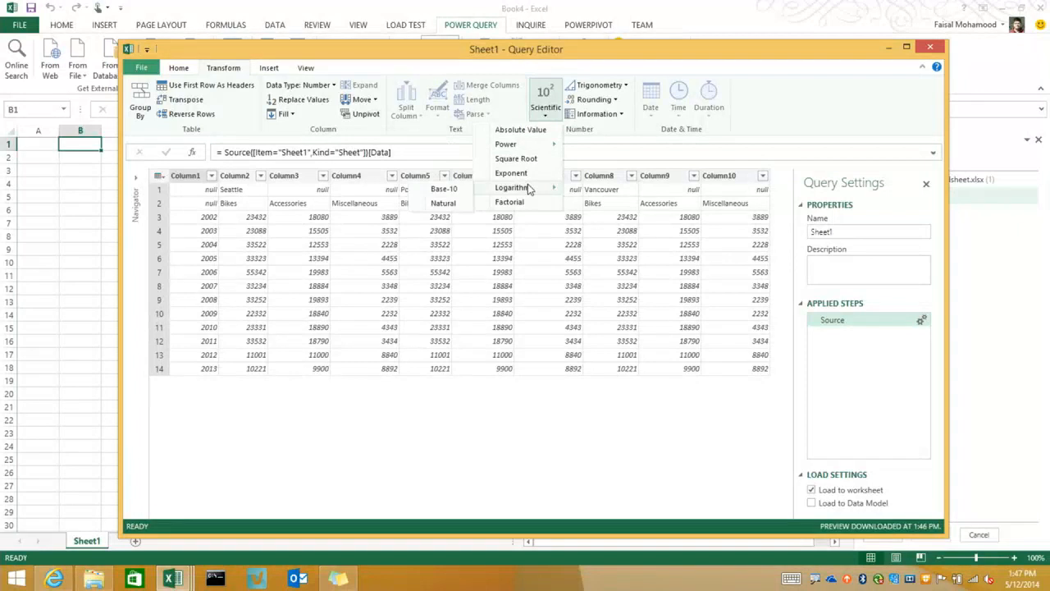
pyautogui.click(765, 124)
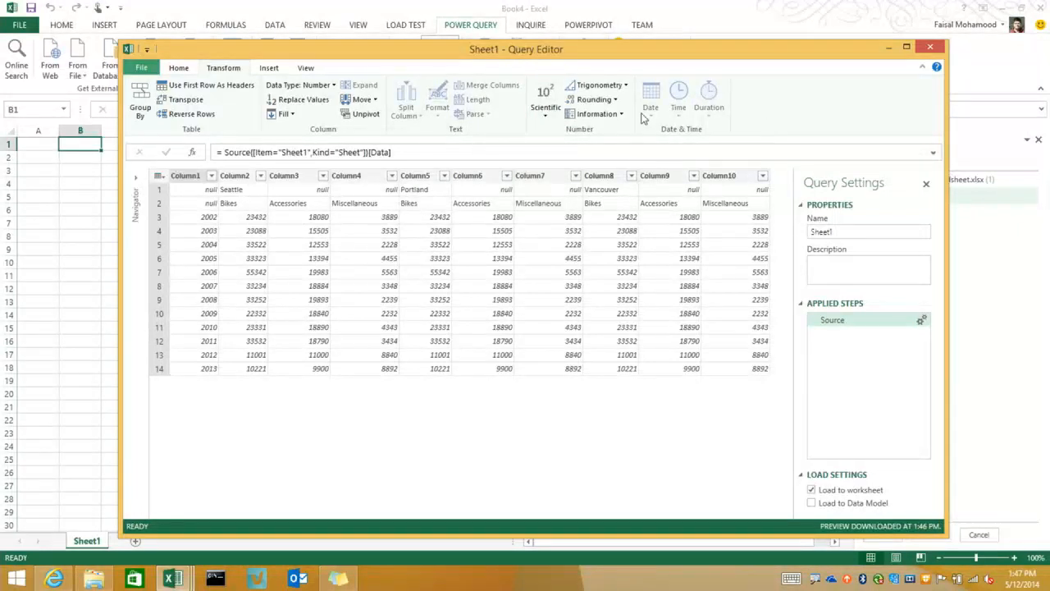
# Transpose the Sheet1 table and use its first row as the column headers
pyautogui.click(192, 101)
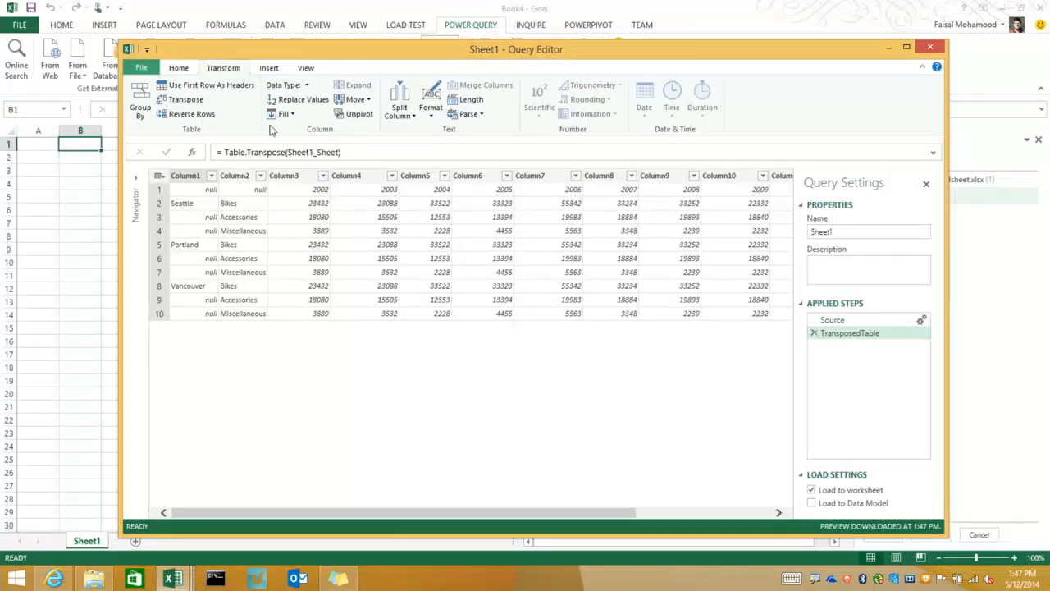
pyautogui.click(241, 90)
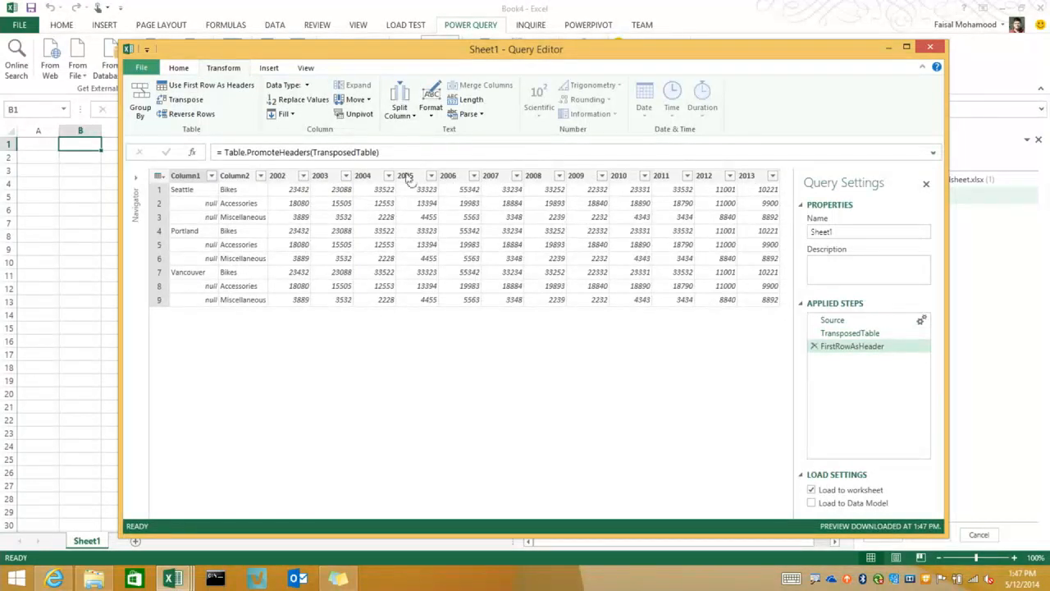
# Fill down the city names in Column1 to replace the null values
pyautogui.click(197, 179)
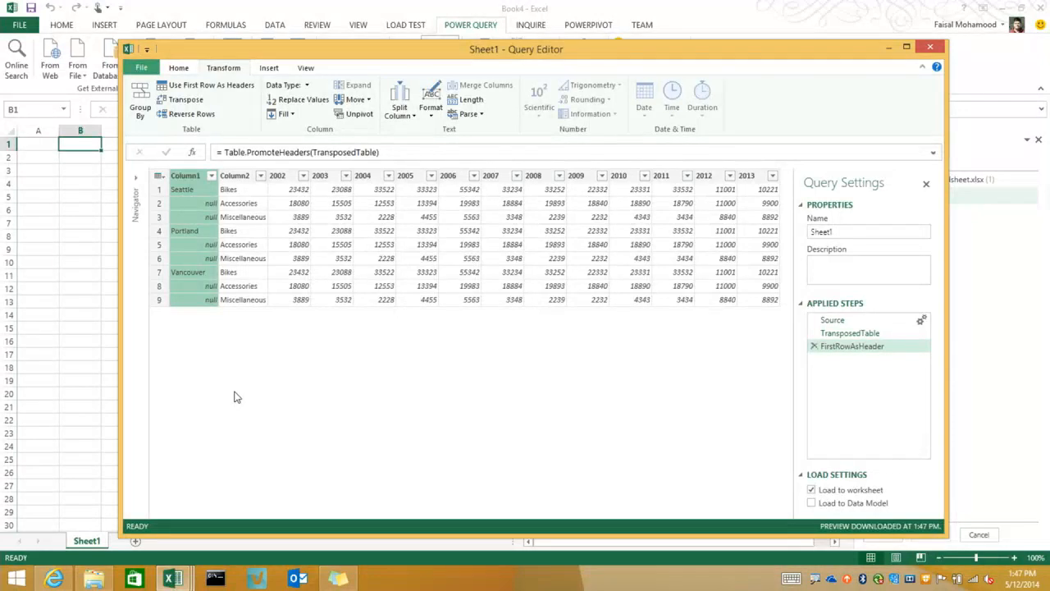
pyautogui.click(281, 114)
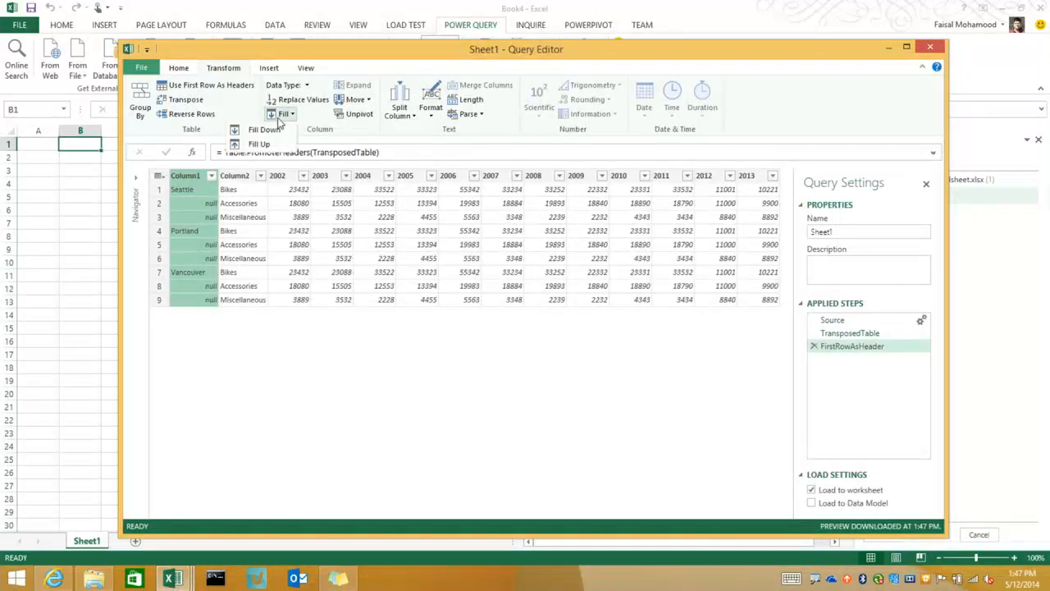
pyautogui.click(276, 130)
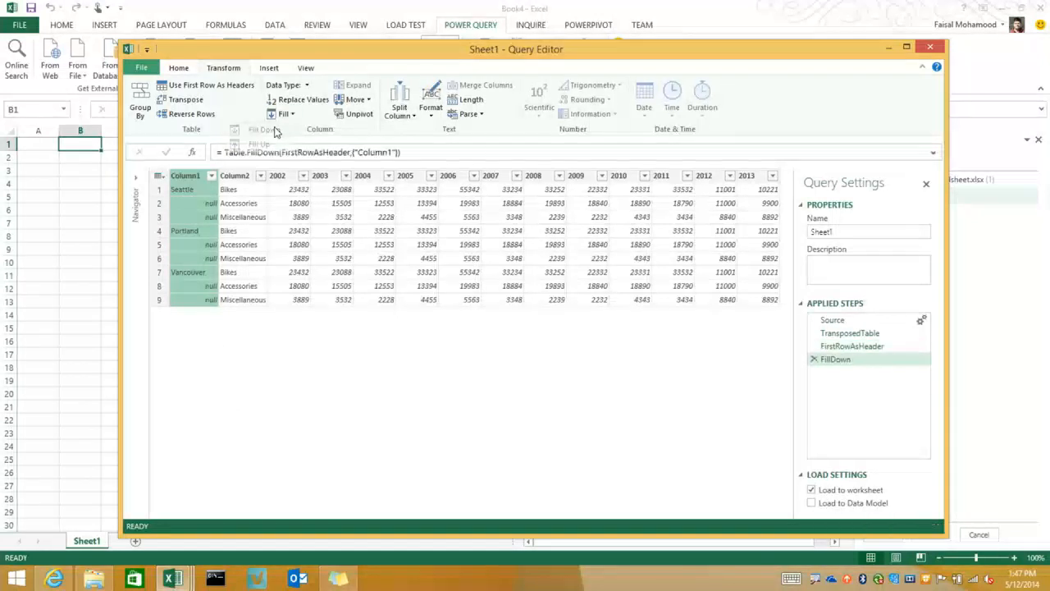
pyautogui.click(281, 117)
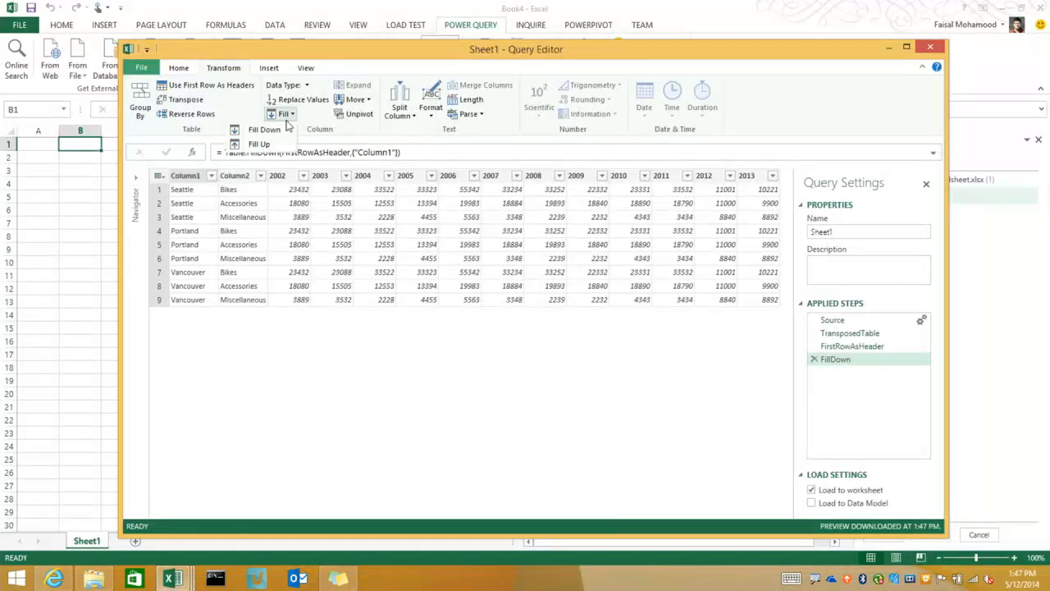
pyautogui.click(193, 175)
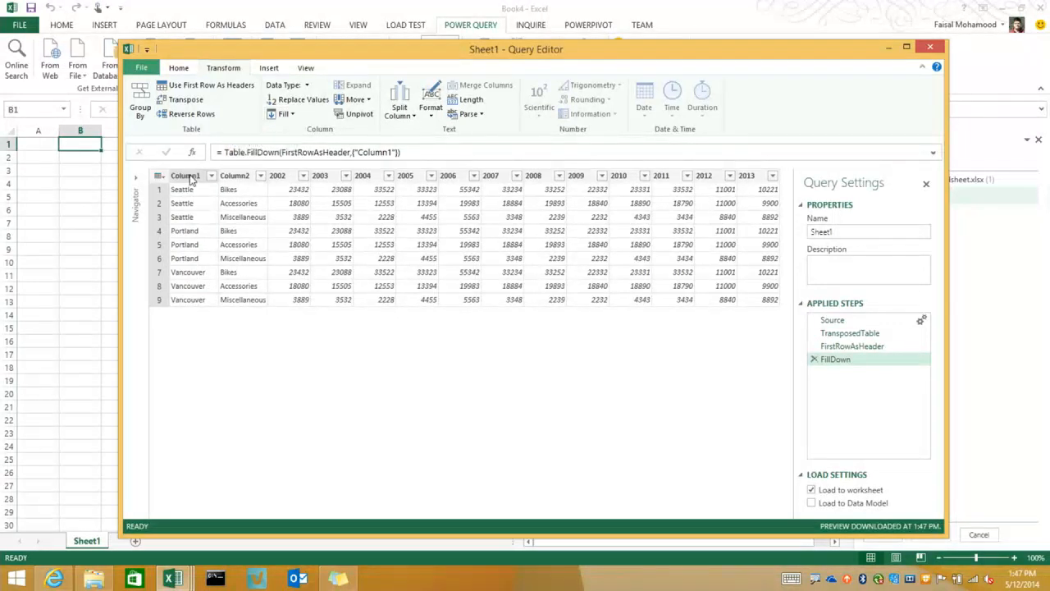
# Rename Column1 to City and Column2 to Type
pyautogui.click(191, 175)
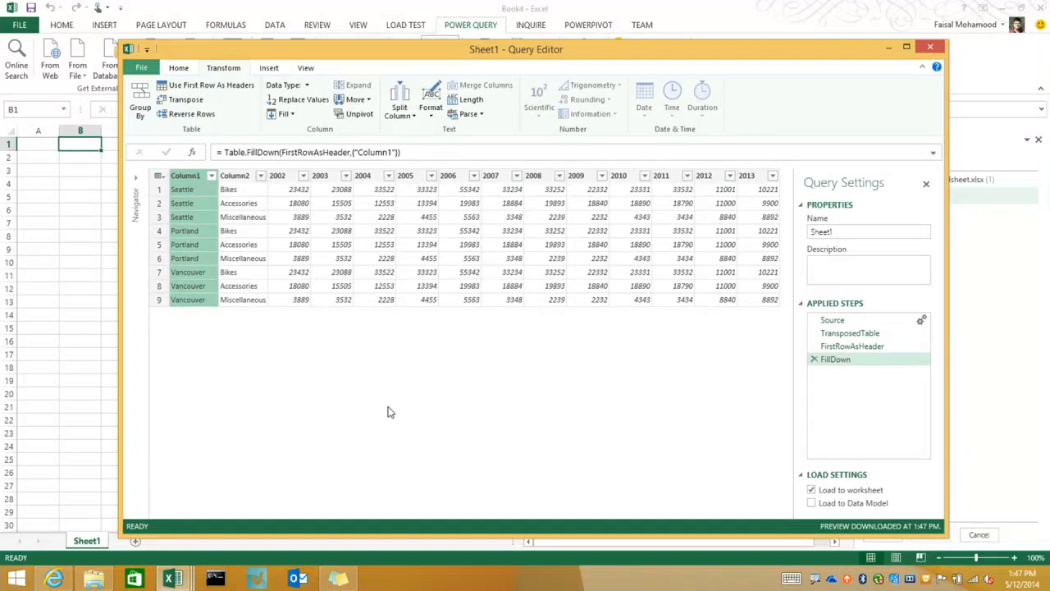
pyautogui.doubleClick(200, 176)
pyautogui.write('City')
pyautogui.press('Return')
pyautogui.doubleClick(240, 175)
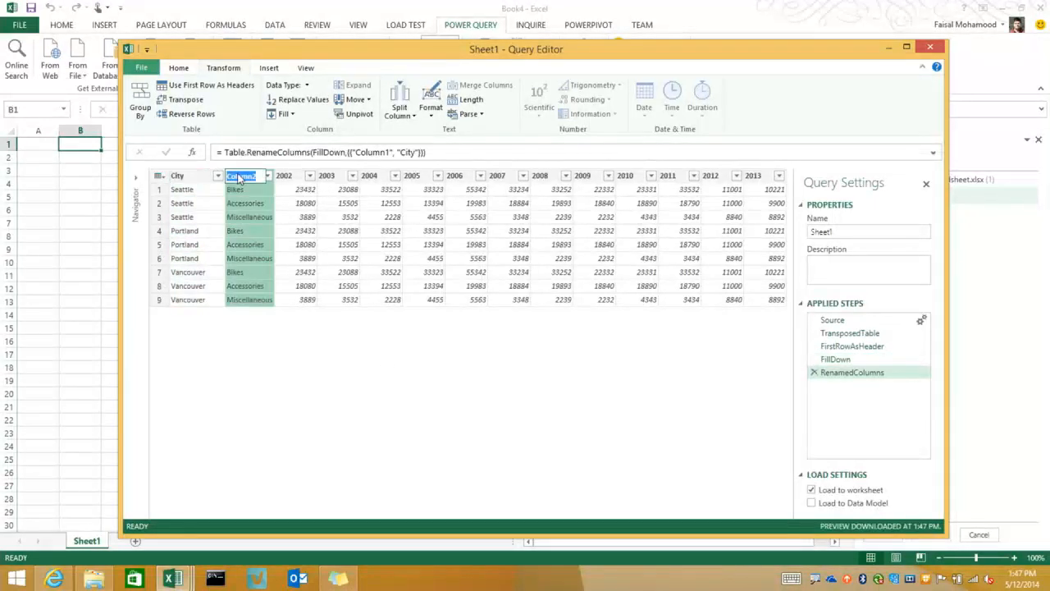
pyautogui.write('Type')
pyautogui.press('Return')
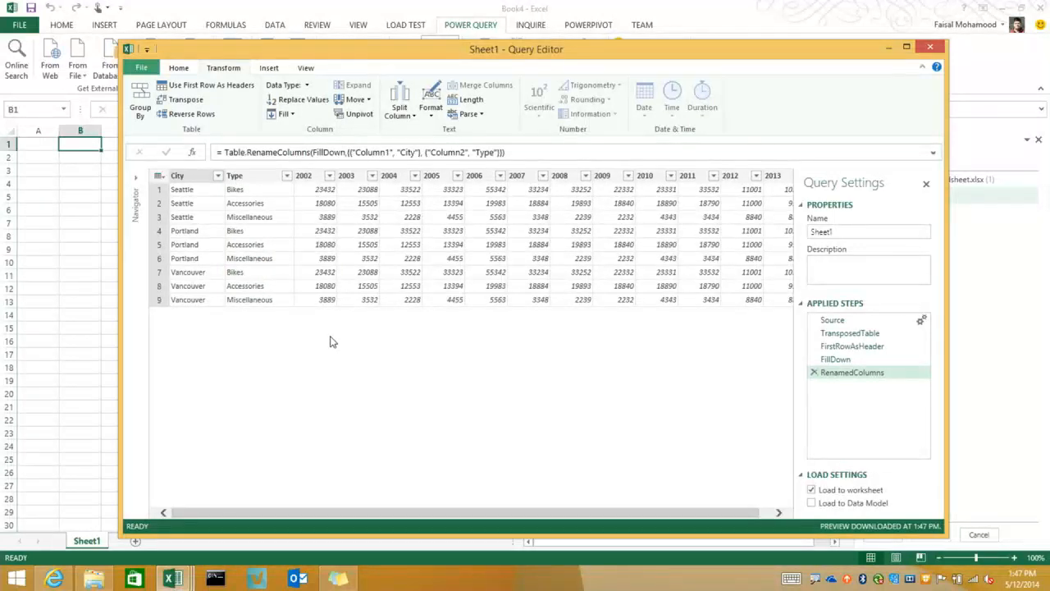
# Unpivot the year columns 2002 through 2013 into attribute and value rows
pyautogui.click(305, 177)
pyautogui.moveTo(474, 517); pyautogui.dragTo(506, 518)
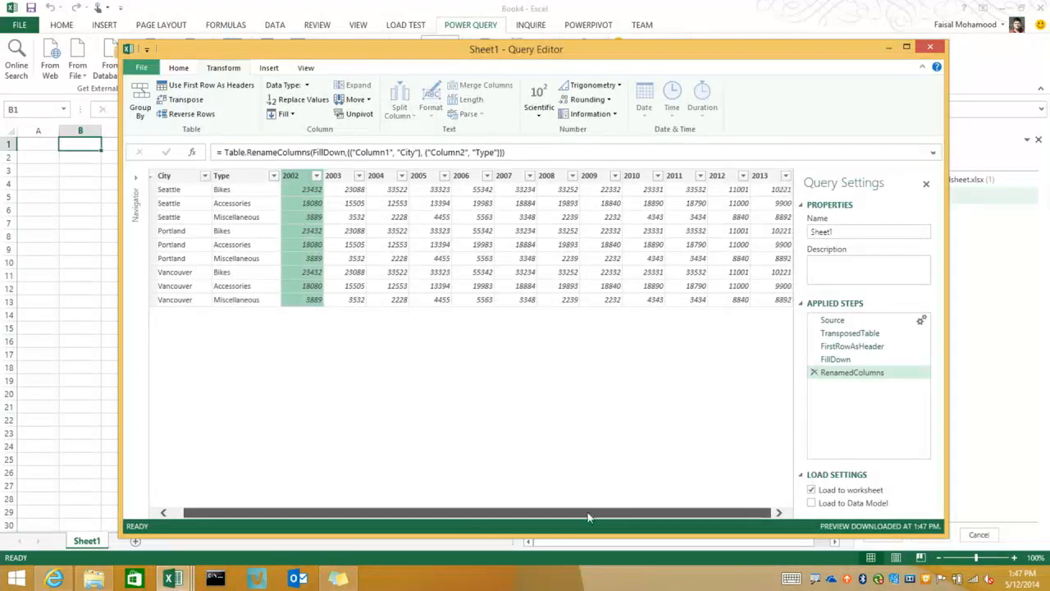
pyautogui.keyDown('shift'); pyautogui.click(773, 177); pyautogui.keyUp('shift')
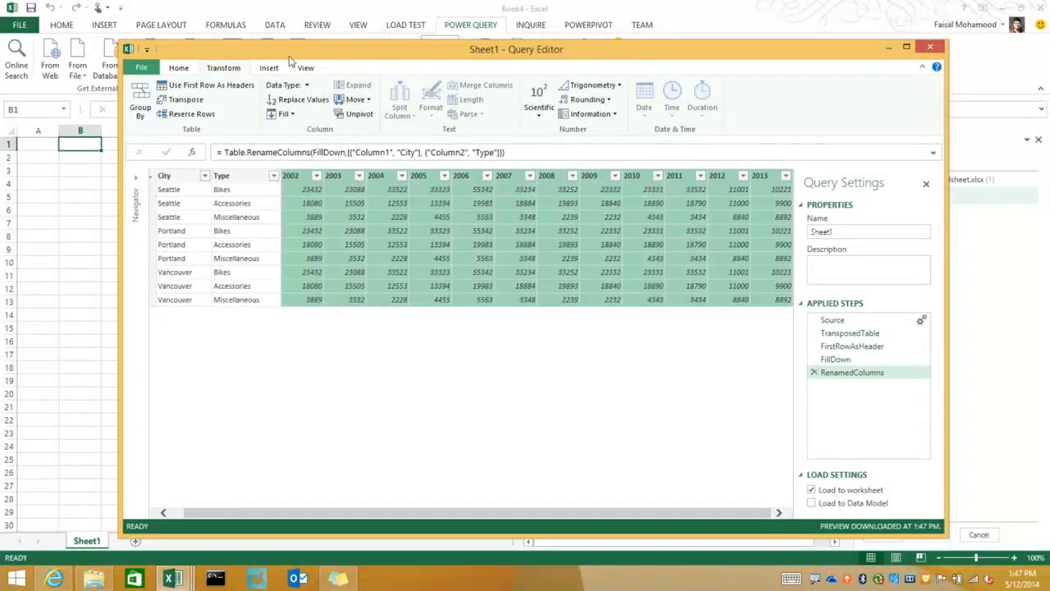
pyautogui.click(354, 113)
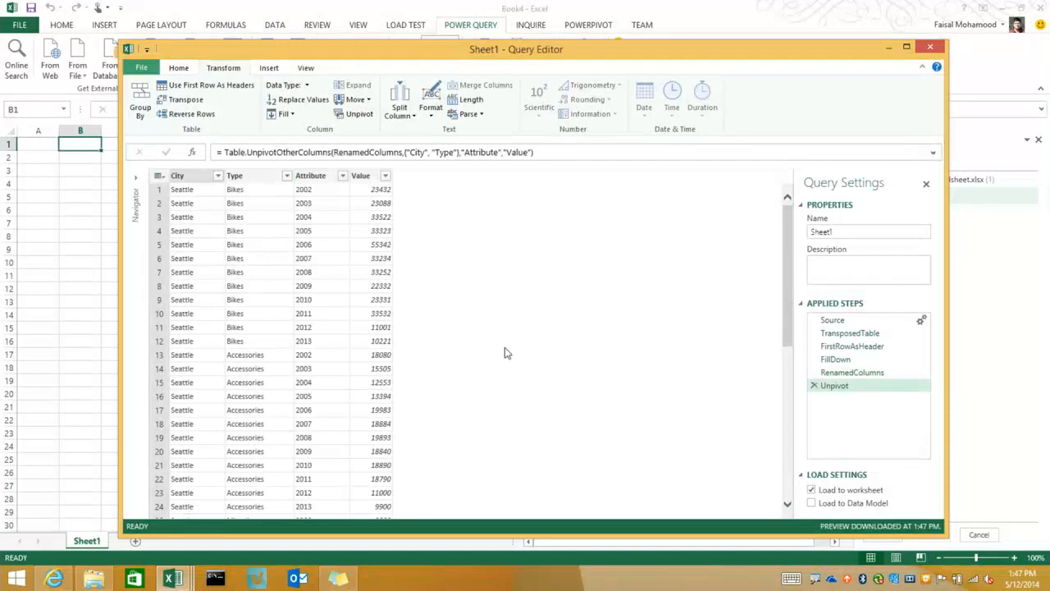
# Rename the Attribute column to Year and the Value column to Sales
pyautogui.doubleClick(312, 177)
pyautogui.write('Year')
pyautogui.press('Return')
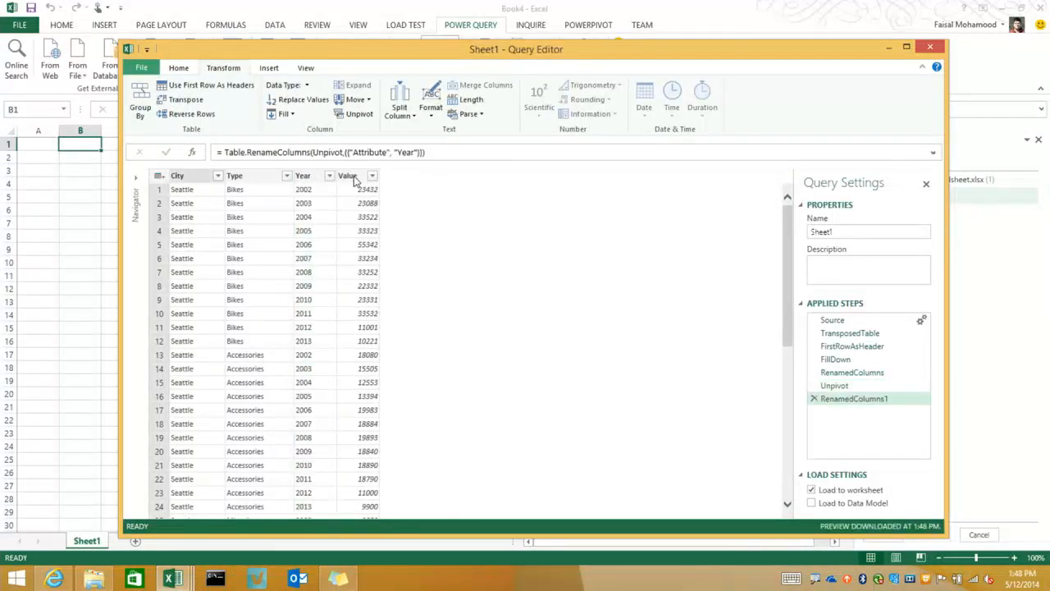
pyautogui.doubleClick(351, 176)
pyautogui.write('Sales')
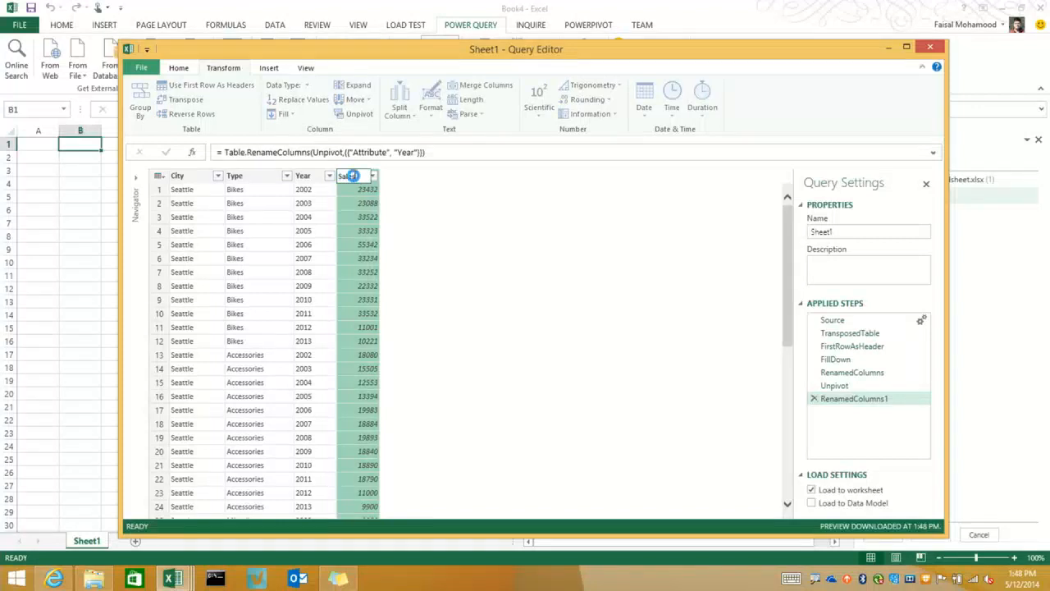
pyautogui.press('Return')
pyautogui.click(303, 175)
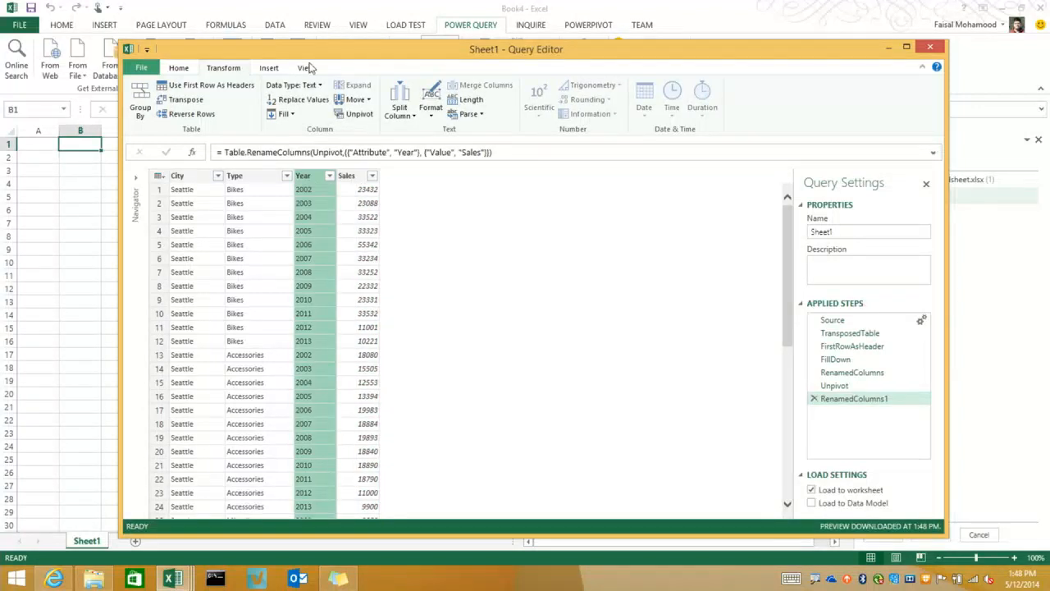
pyautogui.click(179, 69)
pyautogui.click(511, 100)
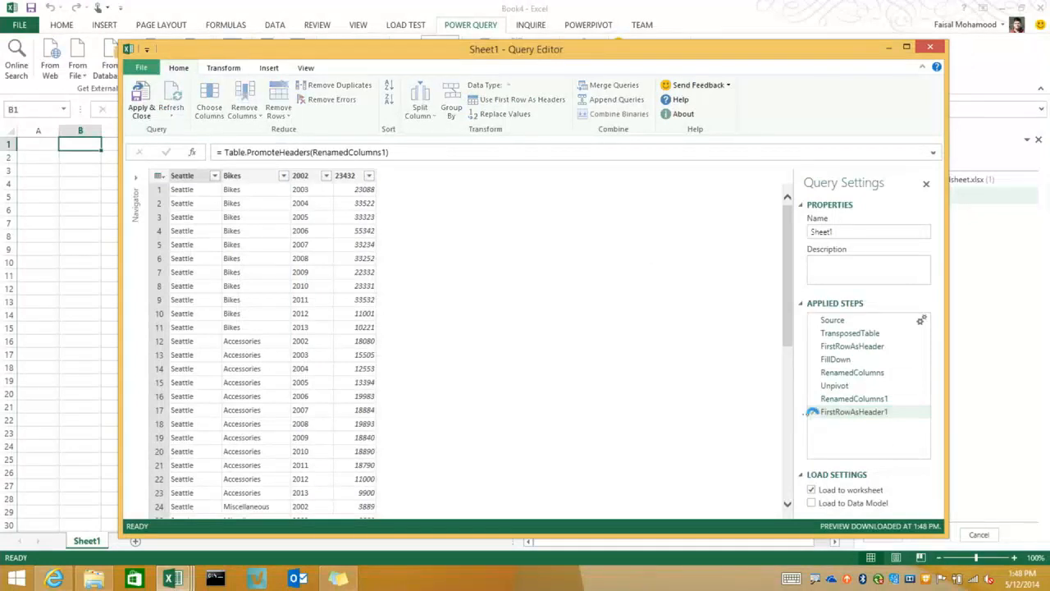
pyautogui.click(813, 412)
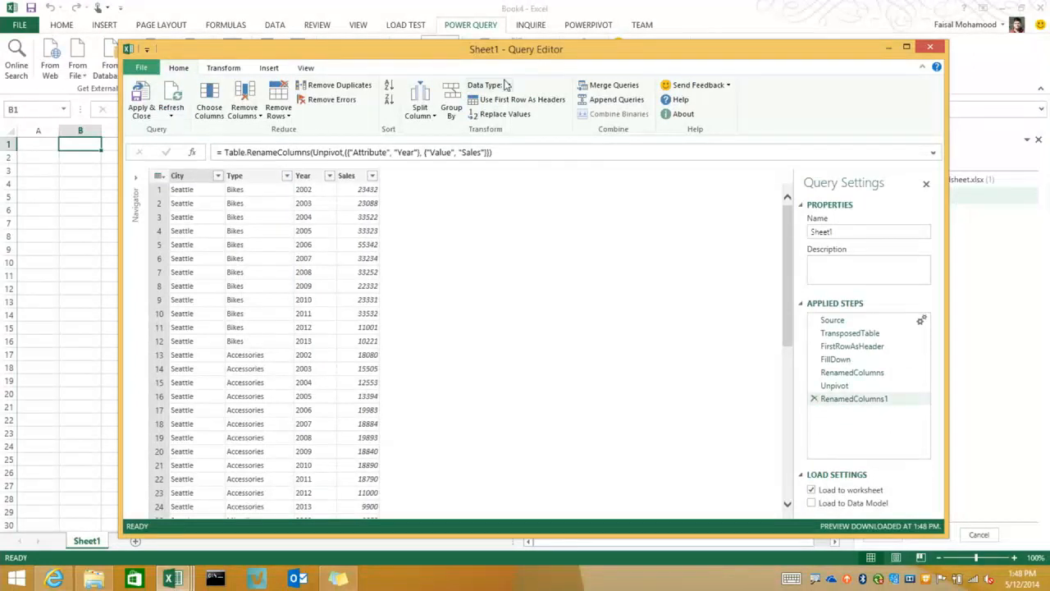
# Convert the Year column to the Number data type and apply the query, loading the flat table into the workbook
pyautogui.click(316, 176)
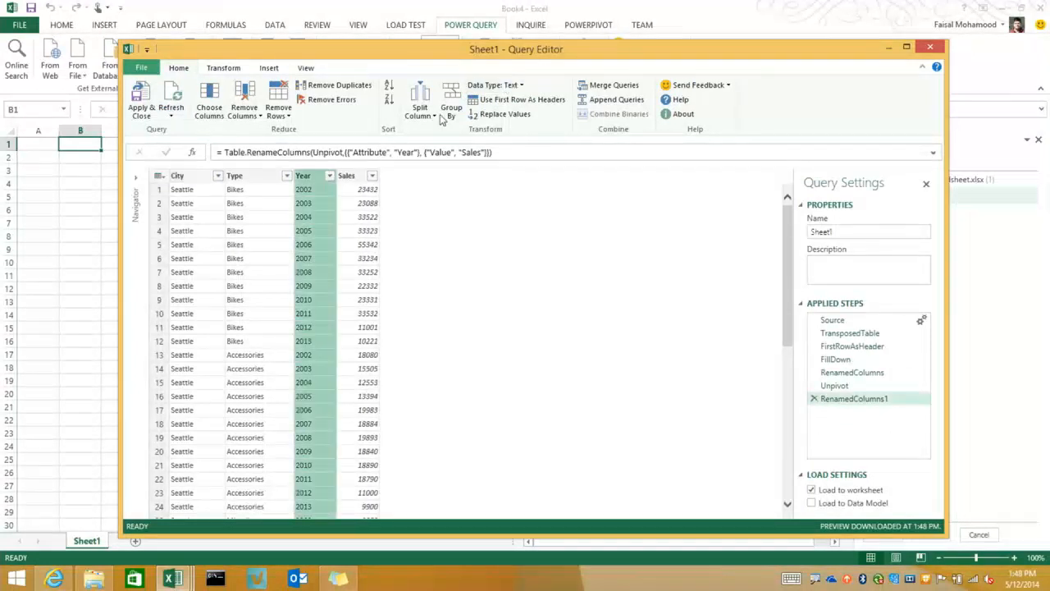
pyautogui.click(503, 87)
pyautogui.click(463, 188)
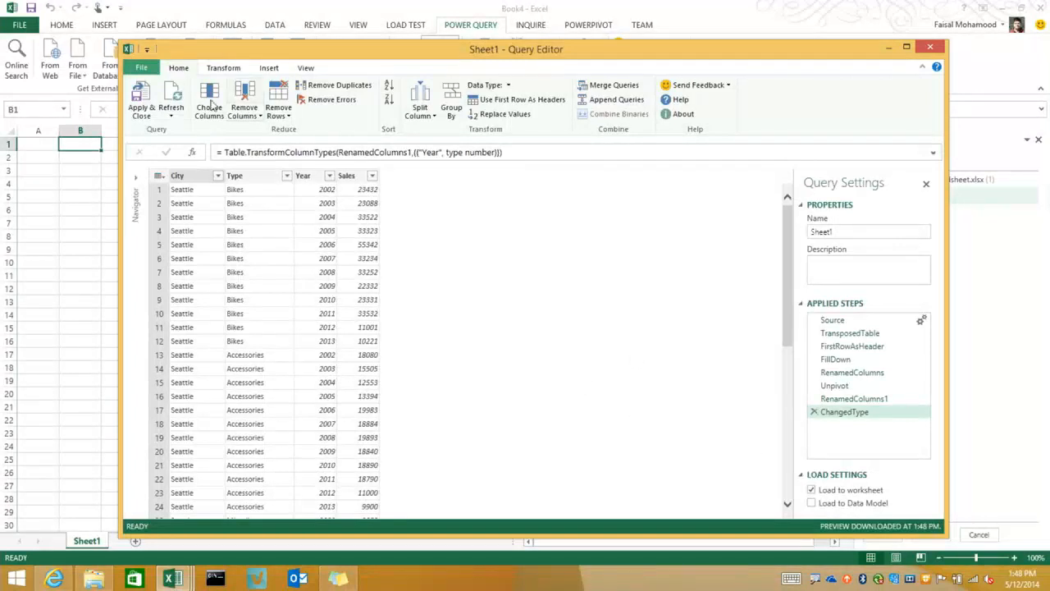
pyautogui.click(141, 102)
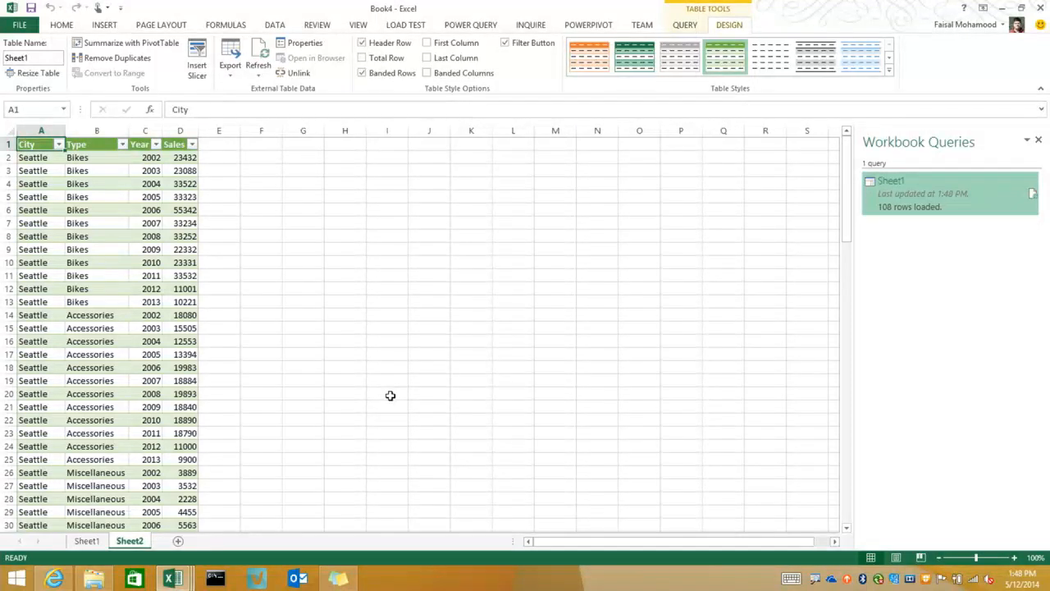
# Switch to the Book5 workbook and view the list of other data sources for the Microsoft Exchange option
pyautogui.moveTo(183, 566)
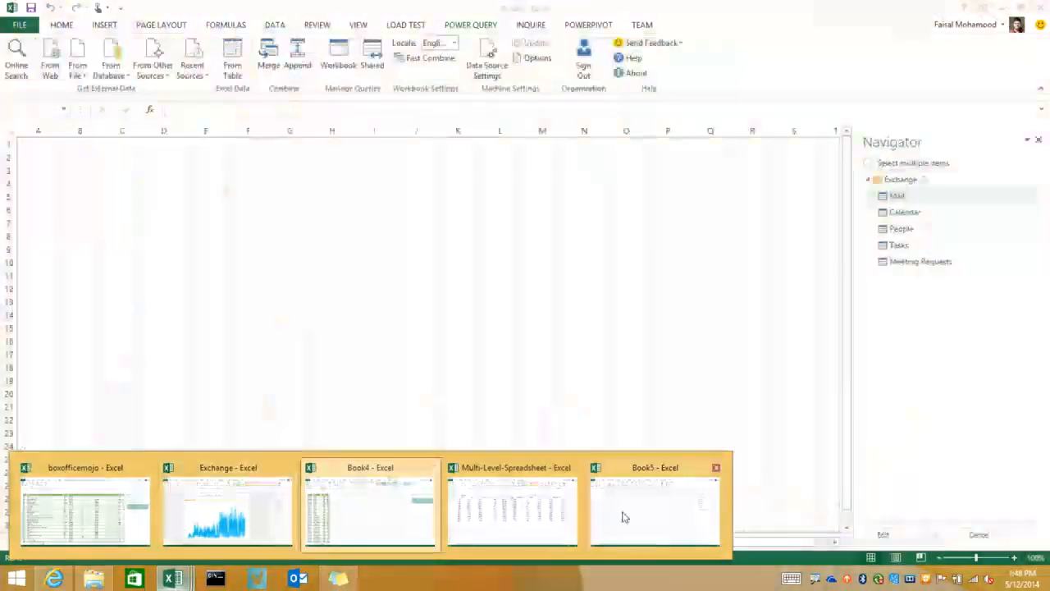
pyautogui.click(617, 511)
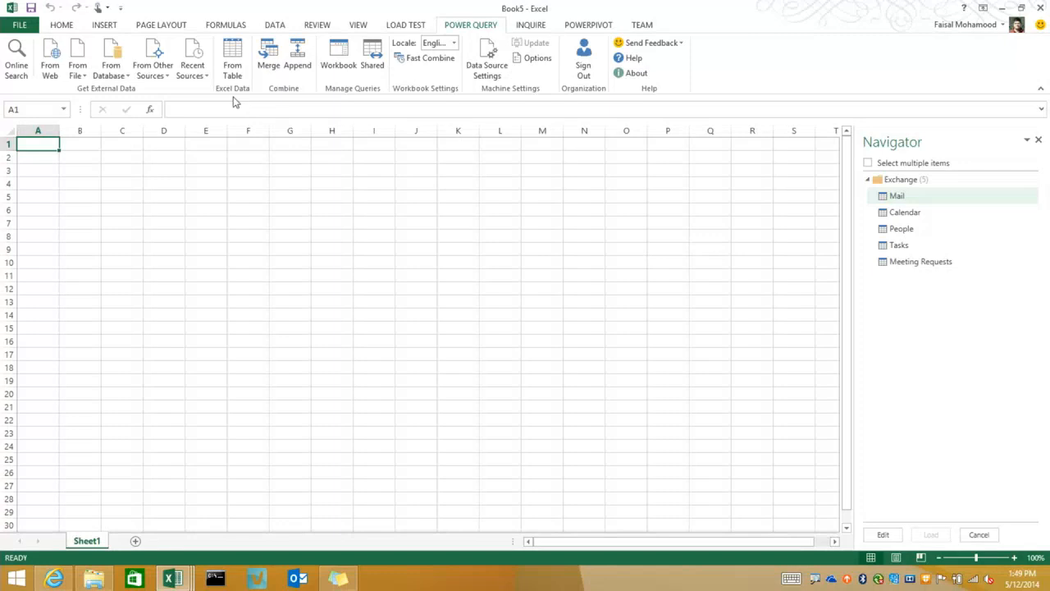
pyautogui.click(152, 66)
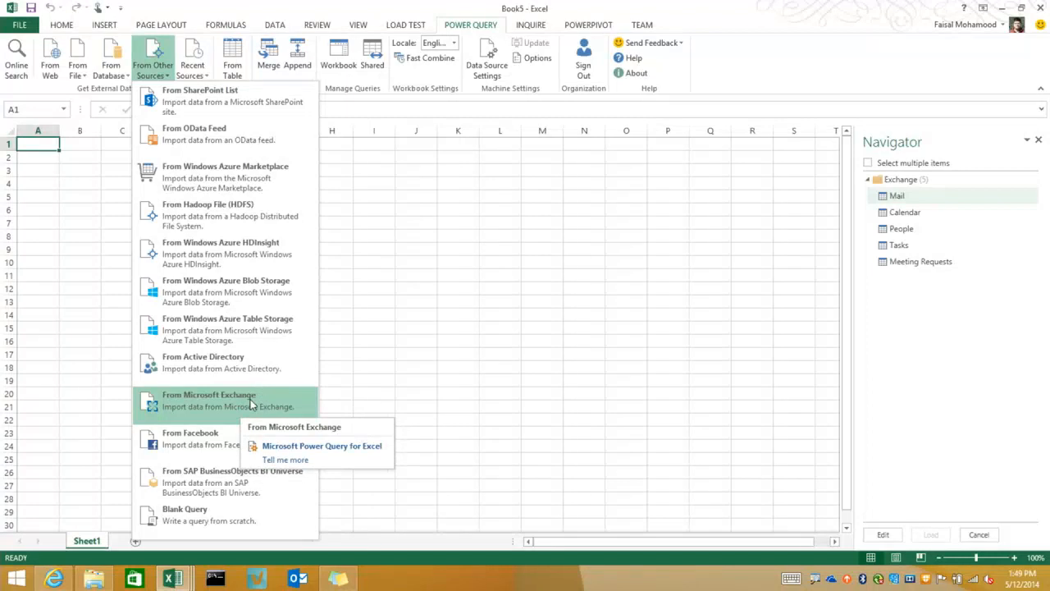
pyautogui.click(918, 322)
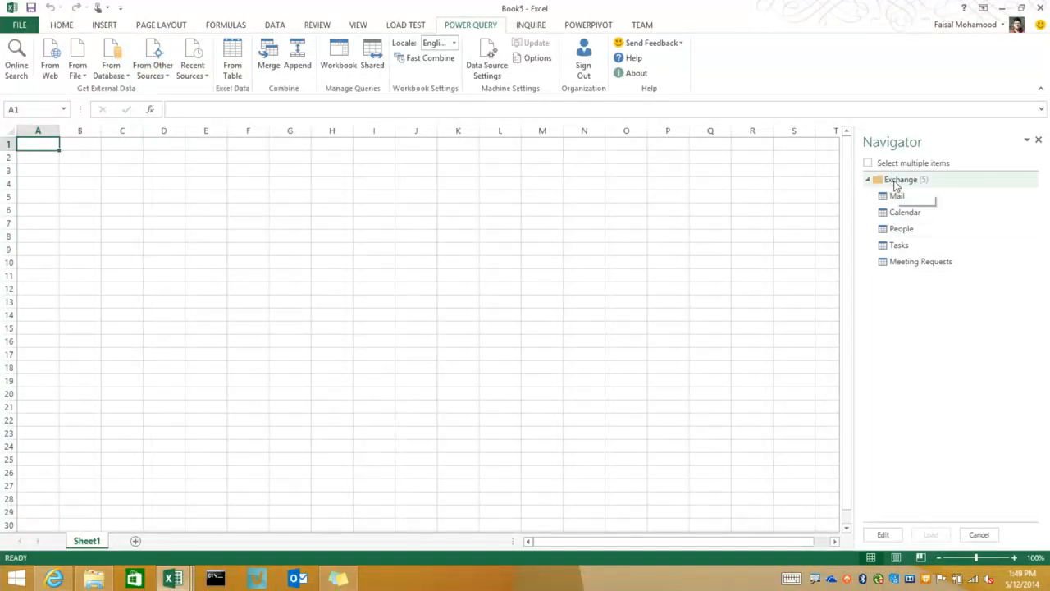
# Open the Exchange Mail table for editing and remove its Subject column
pyautogui.moveTo(898, 199)
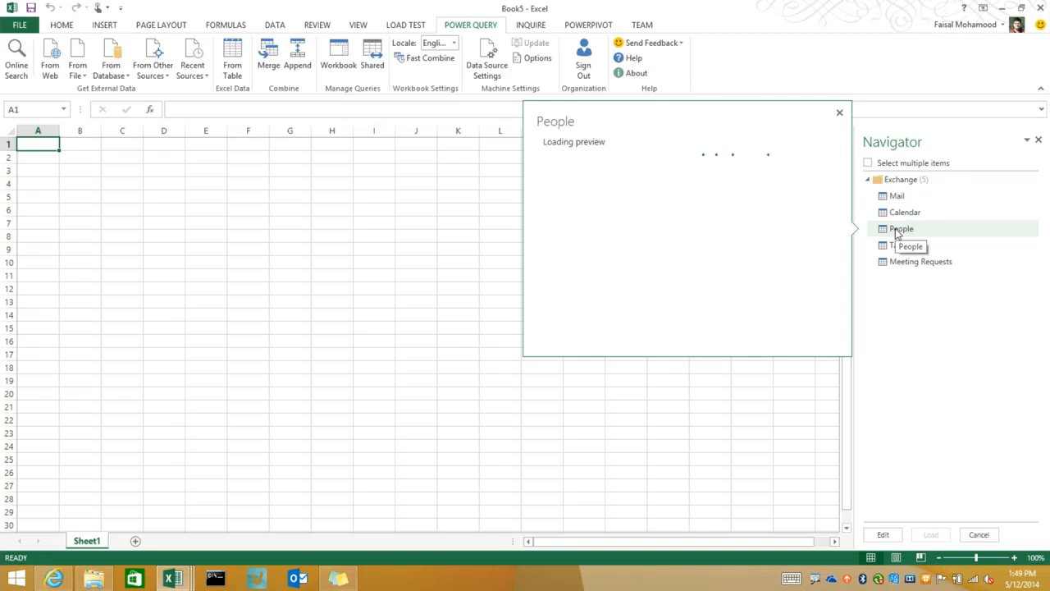
pyautogui.moveTo(894, 251)
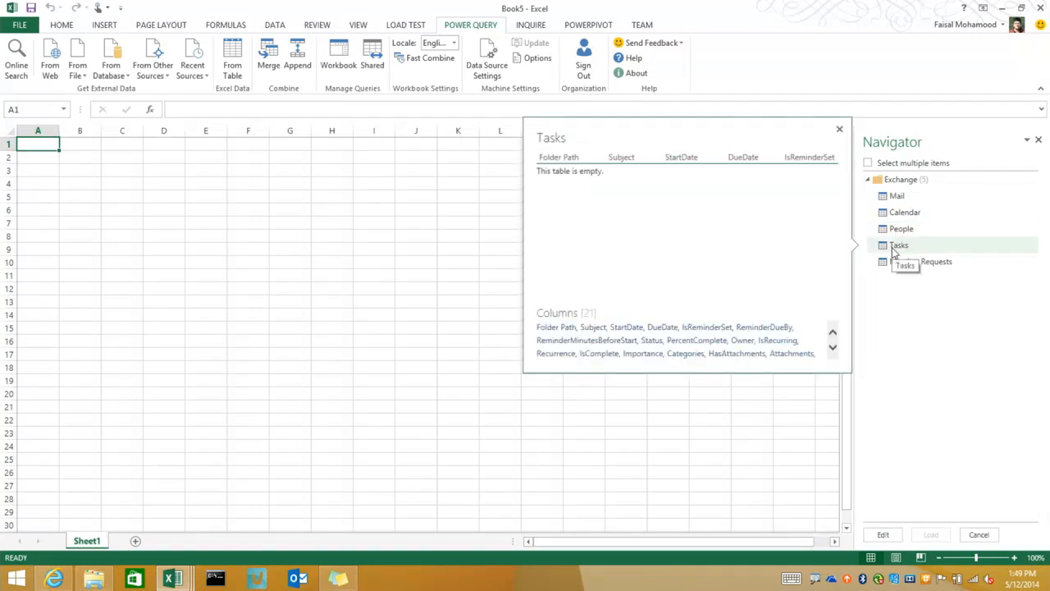
pyautogui.click(906, 204)
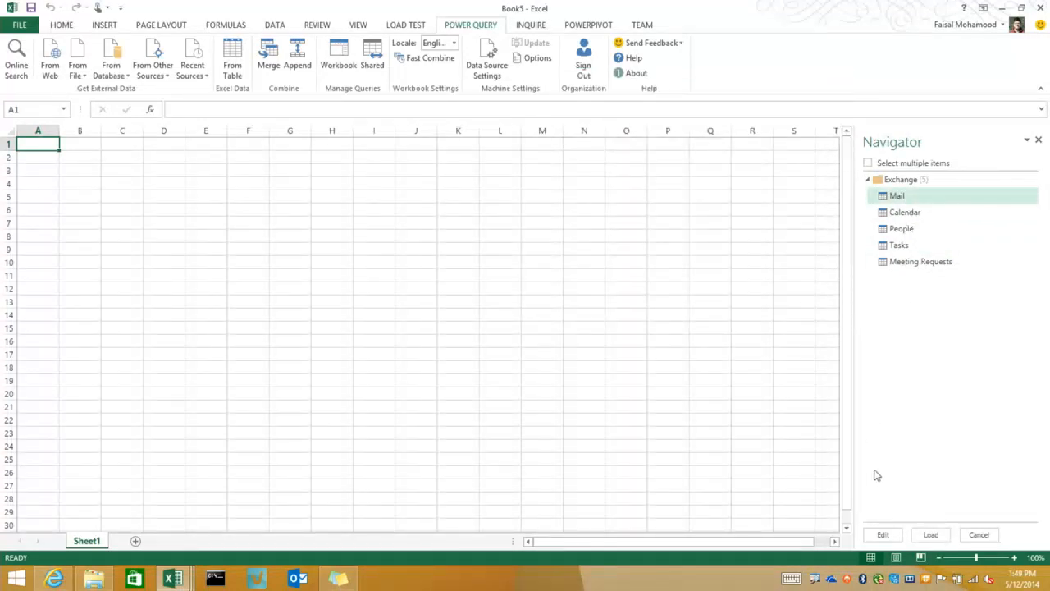
pyautogui.click(882, 534)
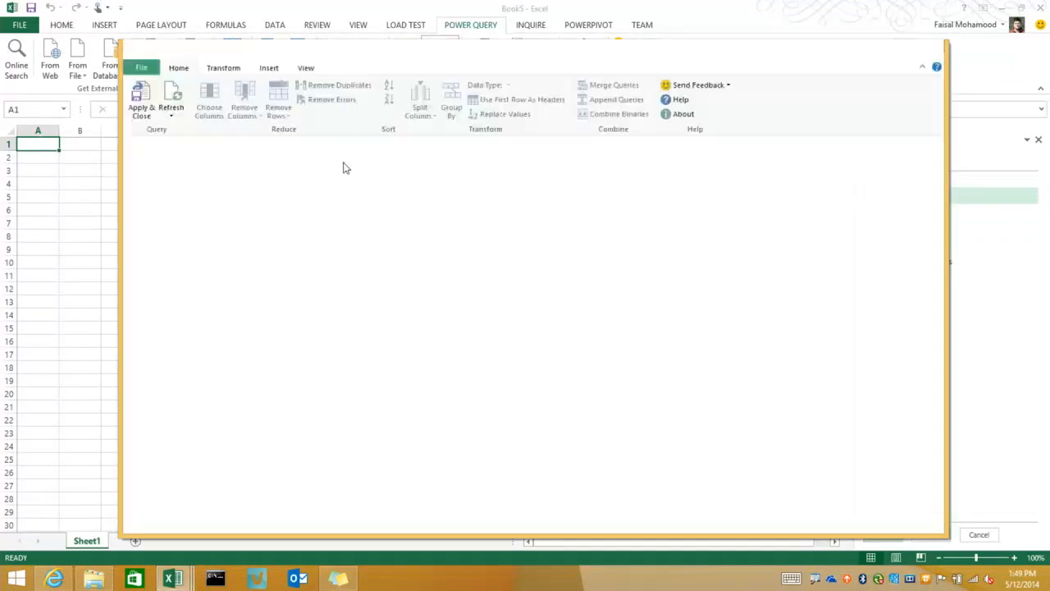
pyautogui.click(280, 176)
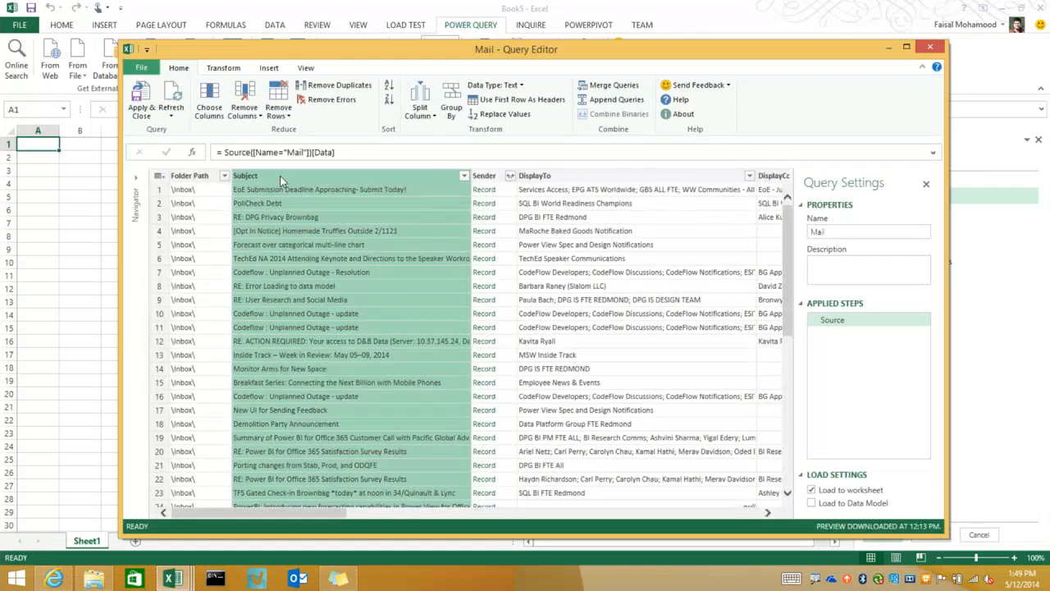
pyautogui.press('Delete')
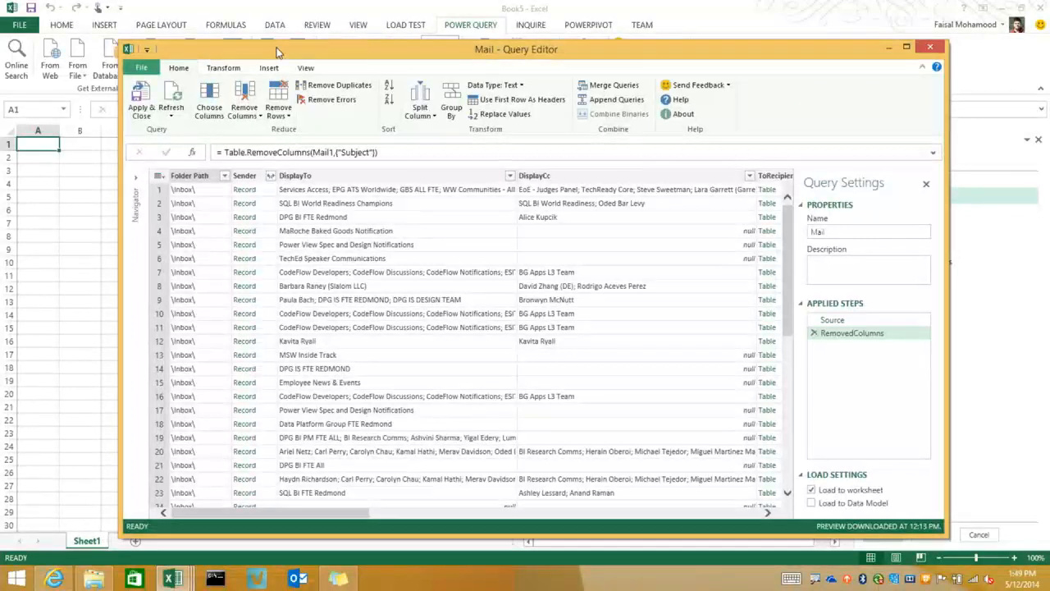
# Load the full list of Folder Path values, search it for "tome" and filter the mail to the \Inbox\ToMe\ folder
pyautogui.click(197, 179)
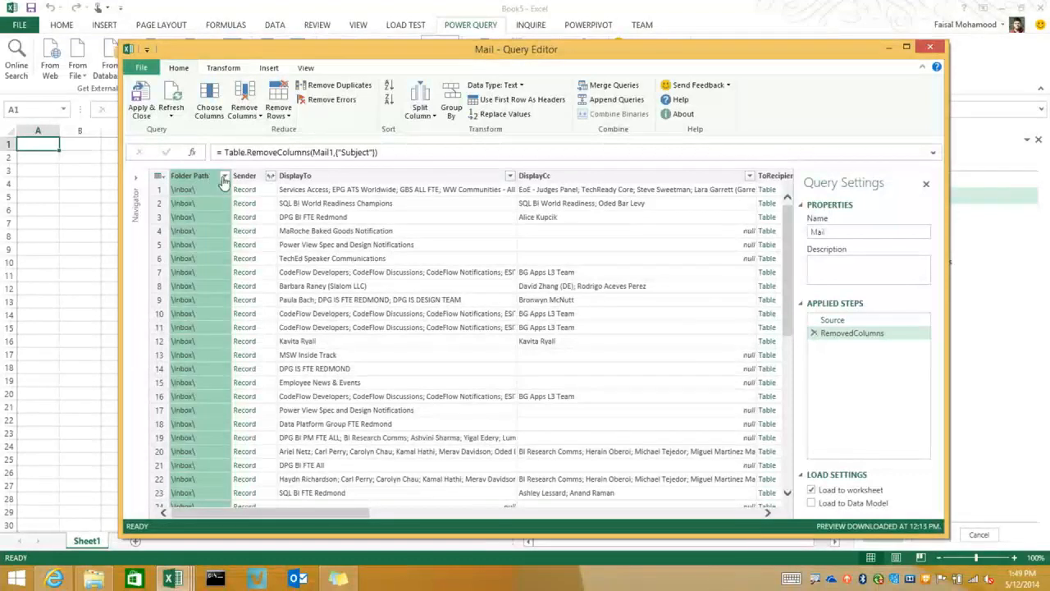
pyautogui.click(224, 177)
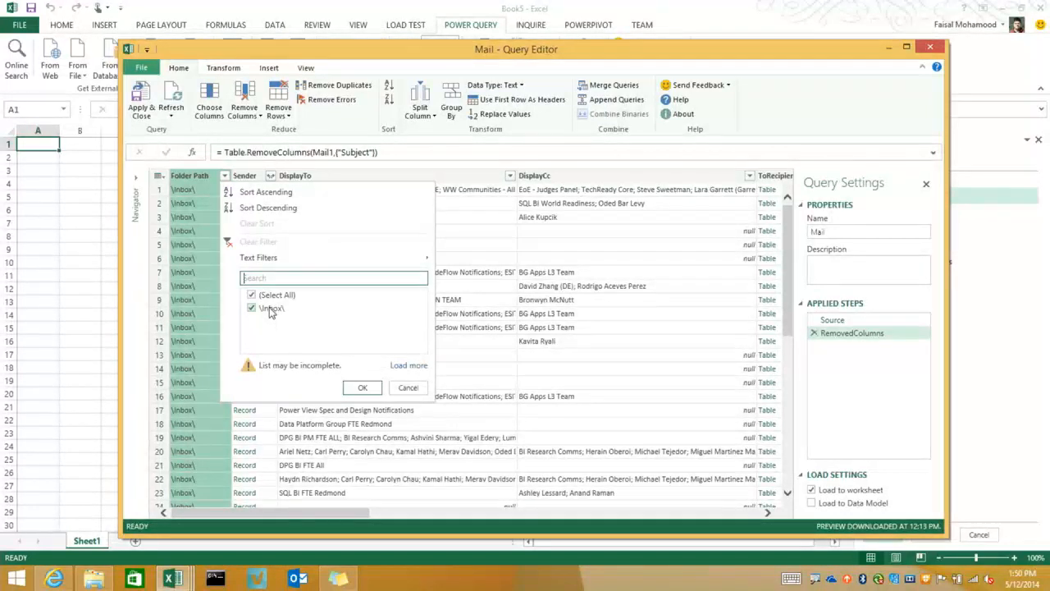
pyautogui.click(408, 366)
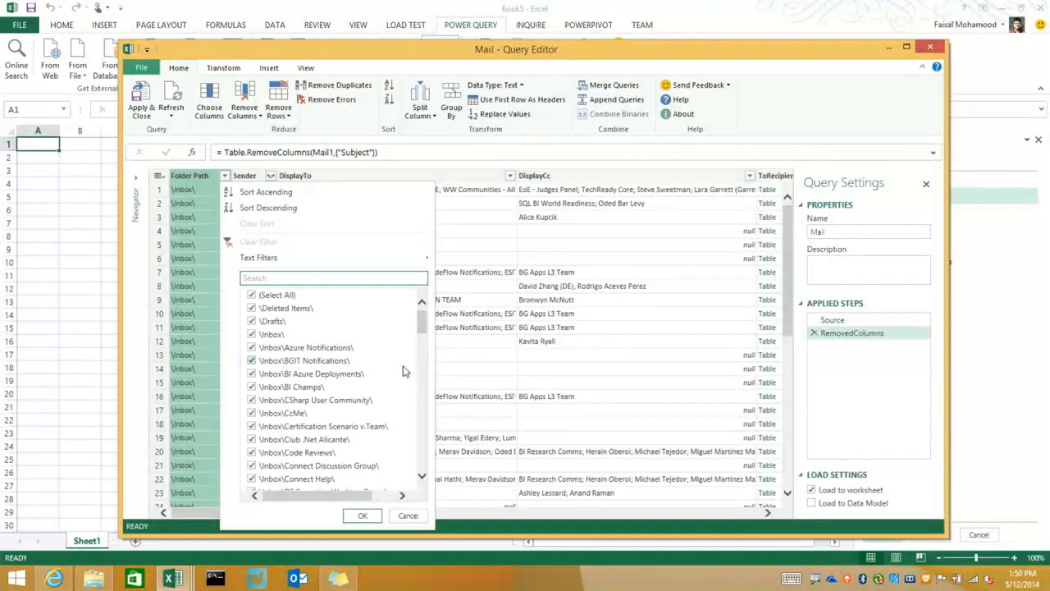
pyautogui.scroll(-5, 394, 394)
pyautogui.scroll(5, 390, 397)
pyautogui.write('tome')
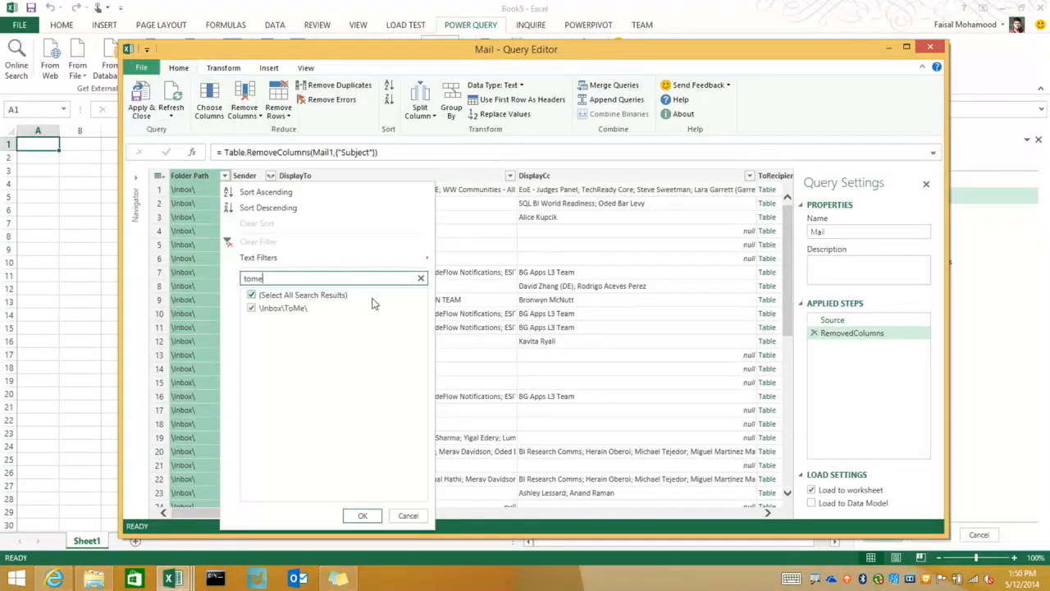
pyautogui.click(354, 514)
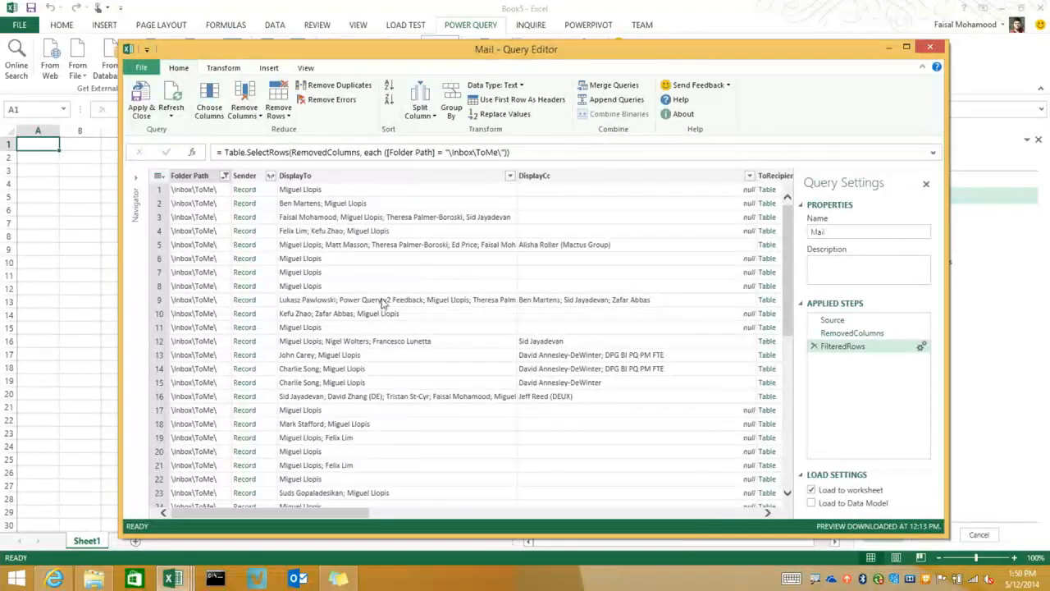
# Review the mail table's remaining columns and keep only Sender and DateTimeReceived
pyautogui.moveTo(342, 511)
pyautogui.mouseDown()
pyautogui.moveTo(440, 502)
pyautogui.moveTo(322, 511)
pyautogui.mouseUp()
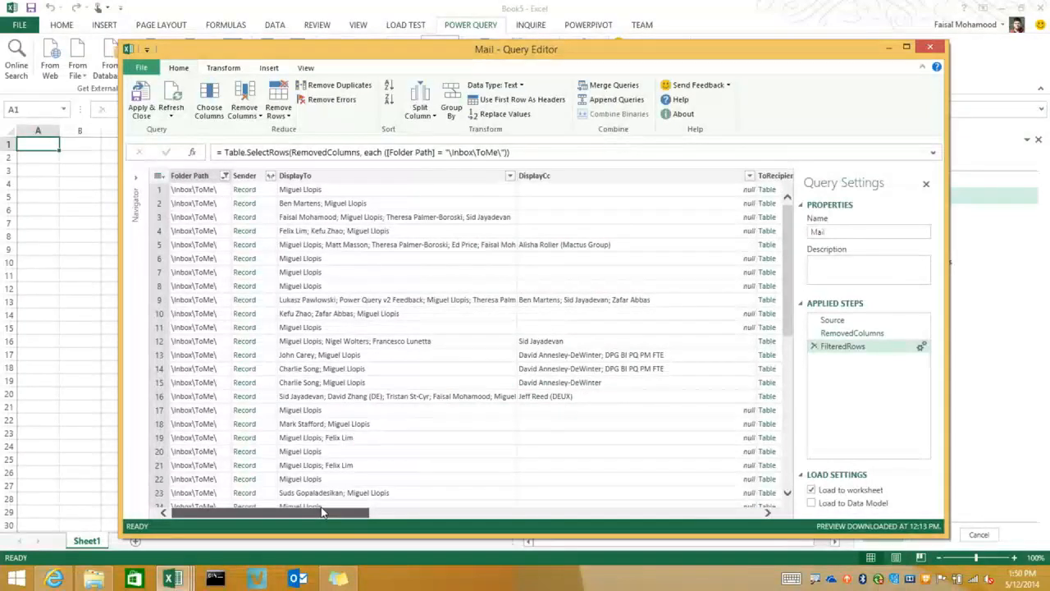
pyautogui.moveTo(322, 510); pyautogui.dragTo(460, 502)
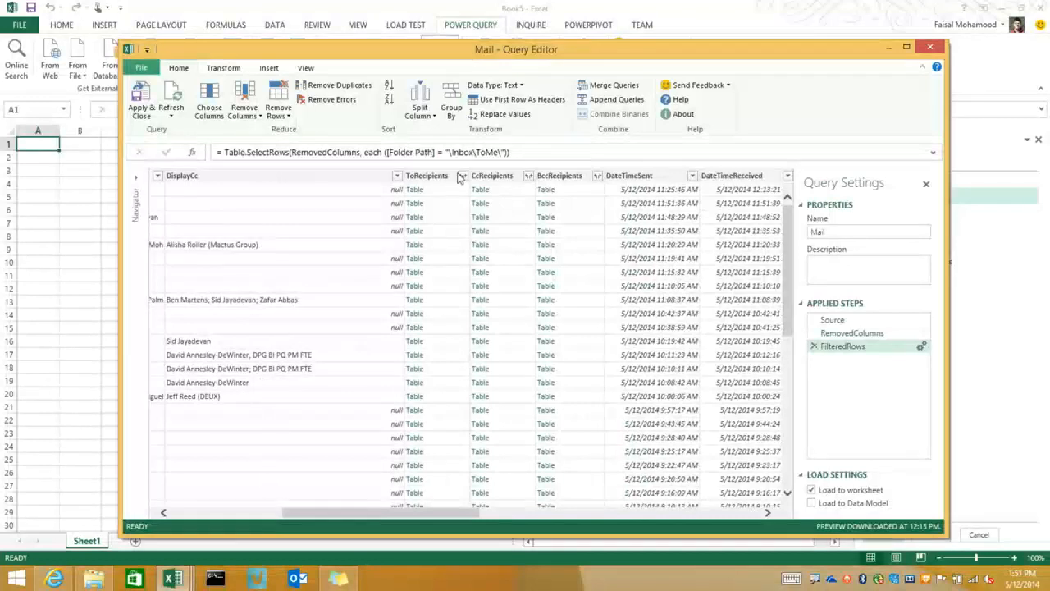
pyautogui.moveTo(402, 510); pyautogui.dragTo(508, 493)
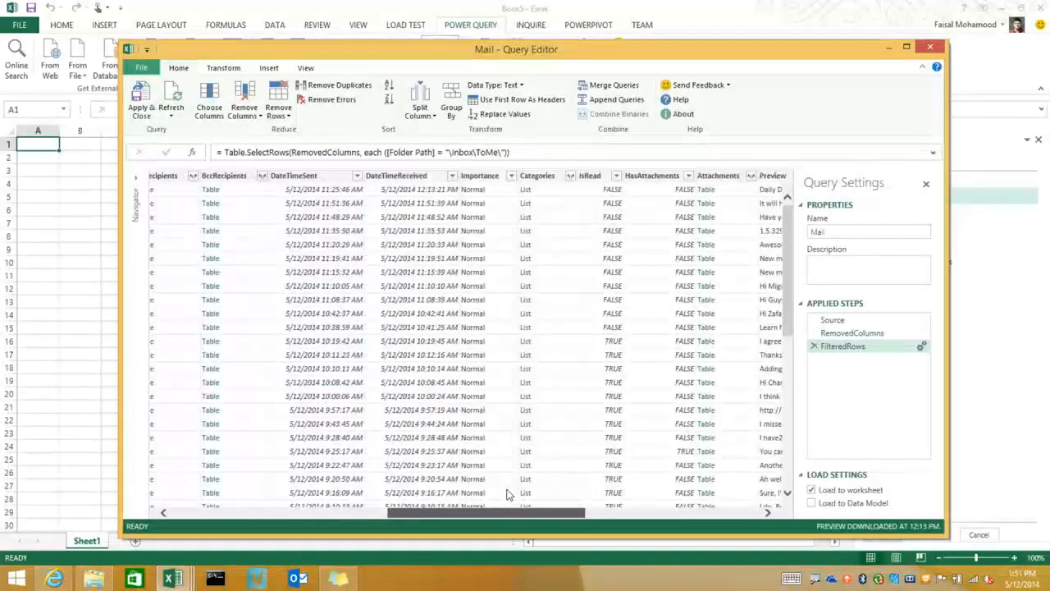
pyautogui.click(486, 176)
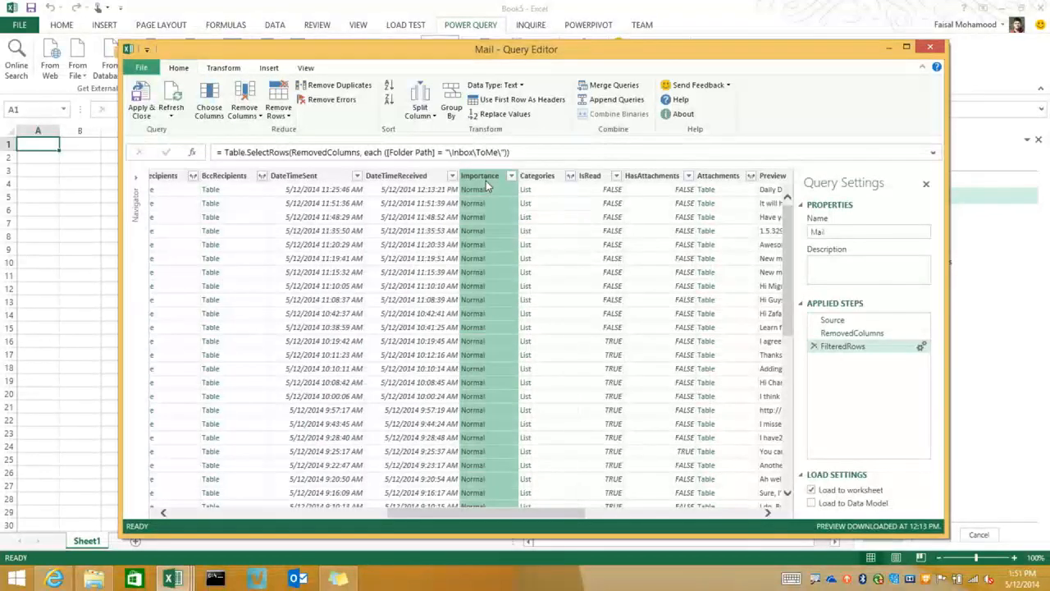
pyautogui.moveTo(495, 516); pyautogui.dragTo(256, 504)
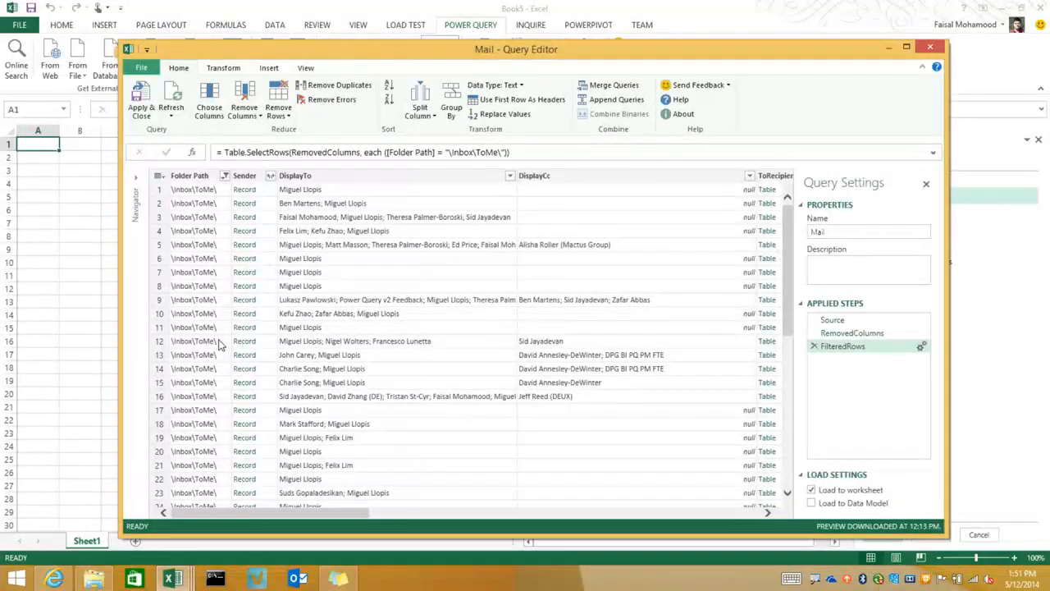
pyautogui.click(209, 109)
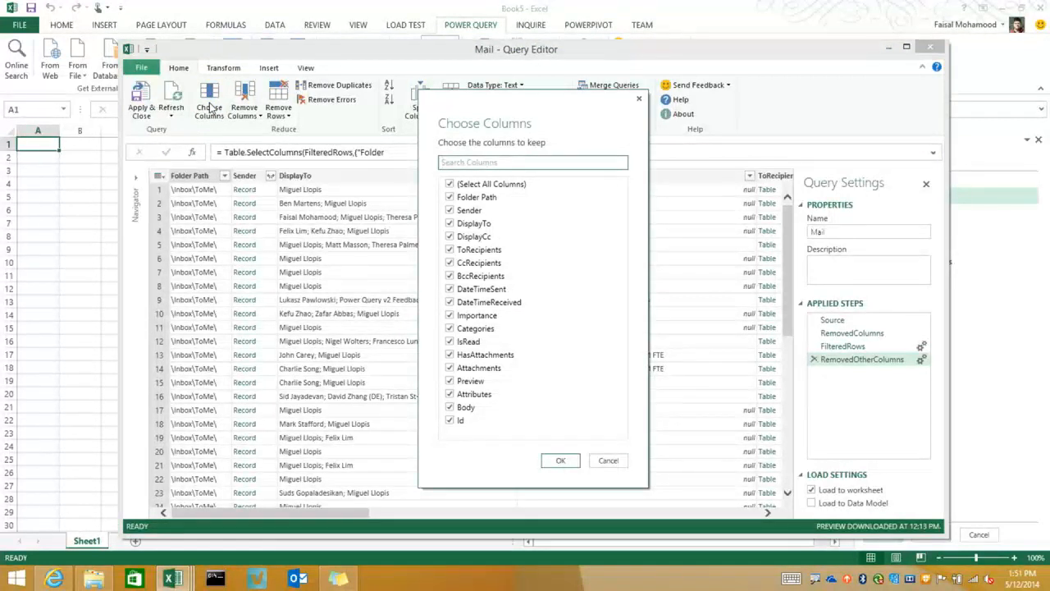
pyautogui.write('sender')
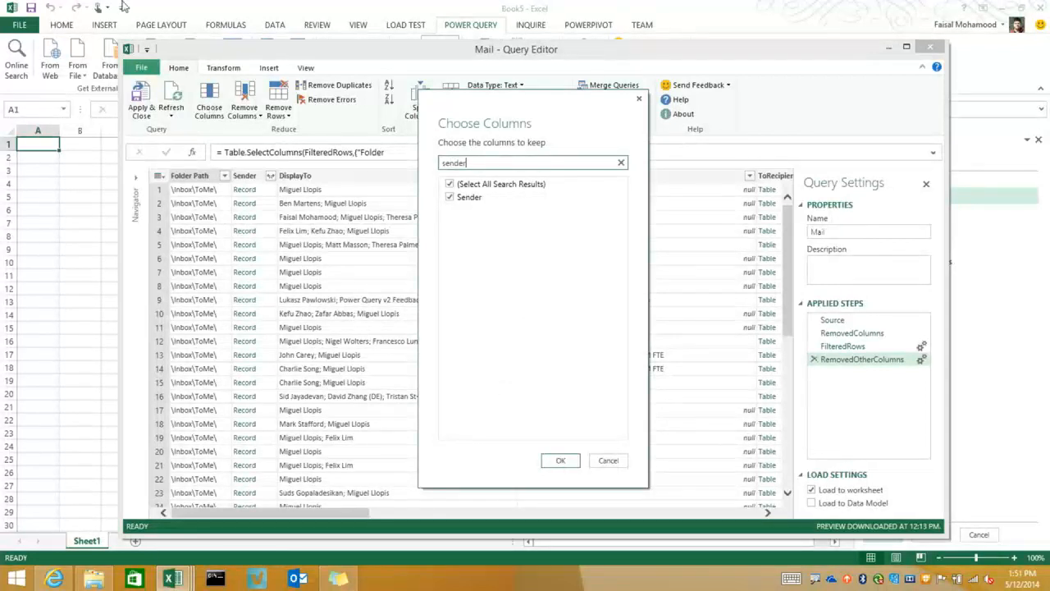
pyautogui.click(450, 197)
pyautogui.click(449, 197)
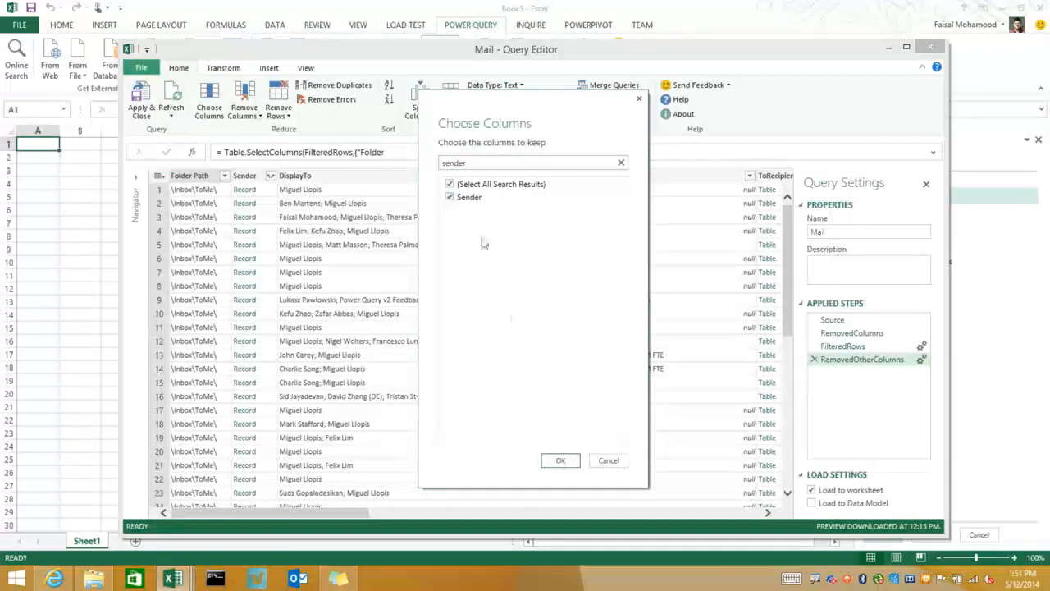
pyautogui.click(620, 163)
pyautogui.click(449, 184)
pyautogui.click(449, 210)
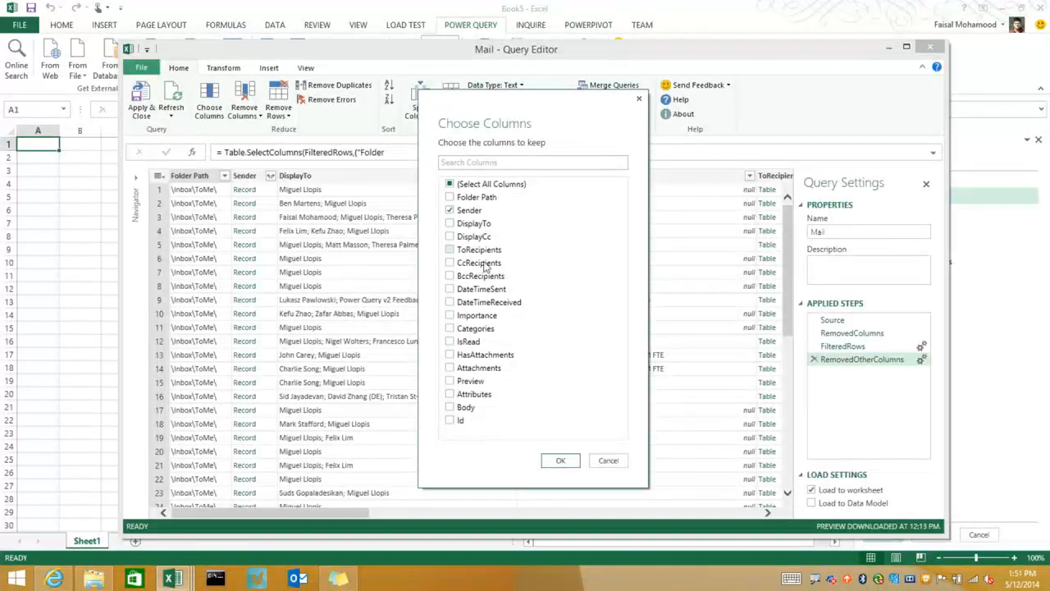
pyautogui.click(450, 302)
pyautogui.click(561, 461)
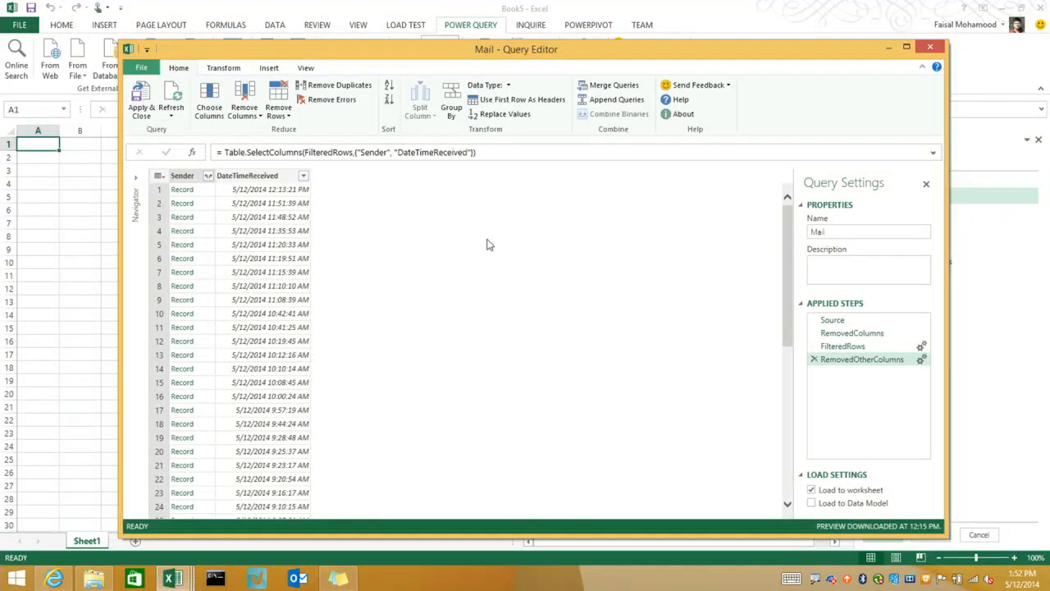
# Expand the Sender record column into its Name and Address fields
pyautogui.click(185, 175)
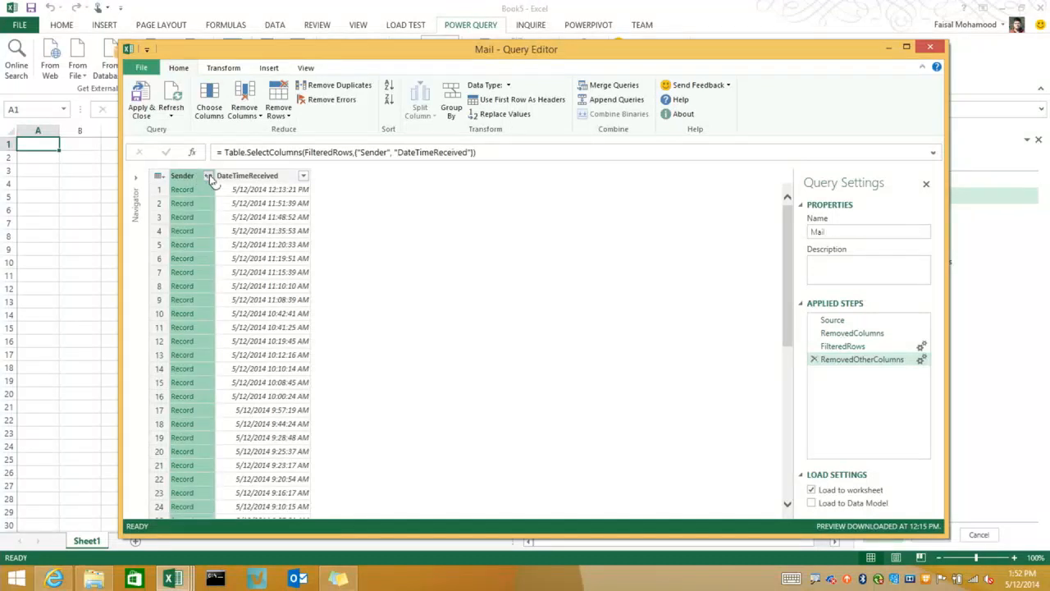
pyautogui.click(208, 175)
pyautogui.click(346, 286)
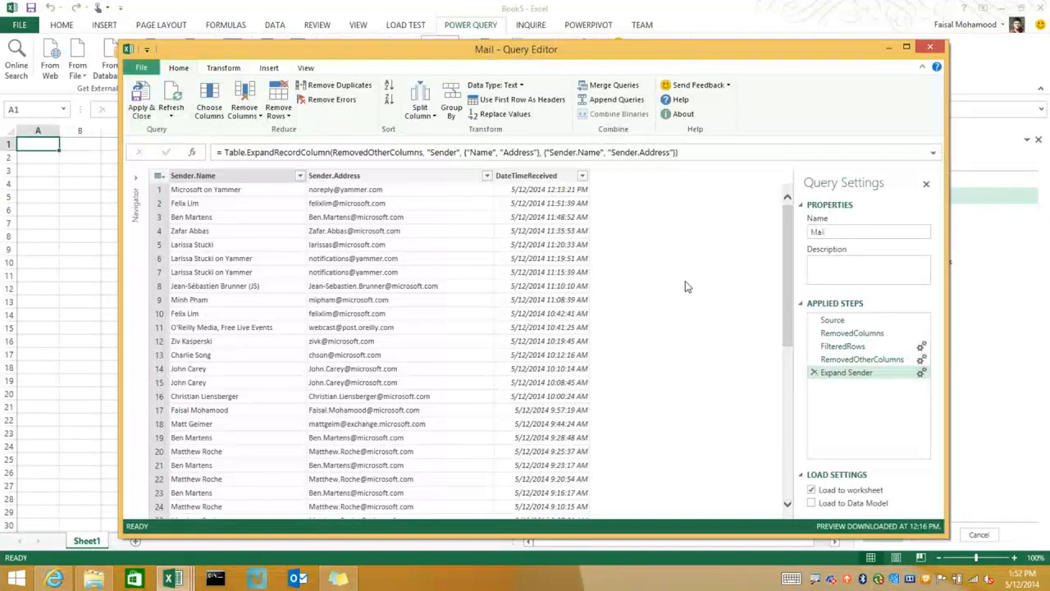
# Insert a Date Only column derived from the DateTimeReceived column
pyautogui.click(566, 179)
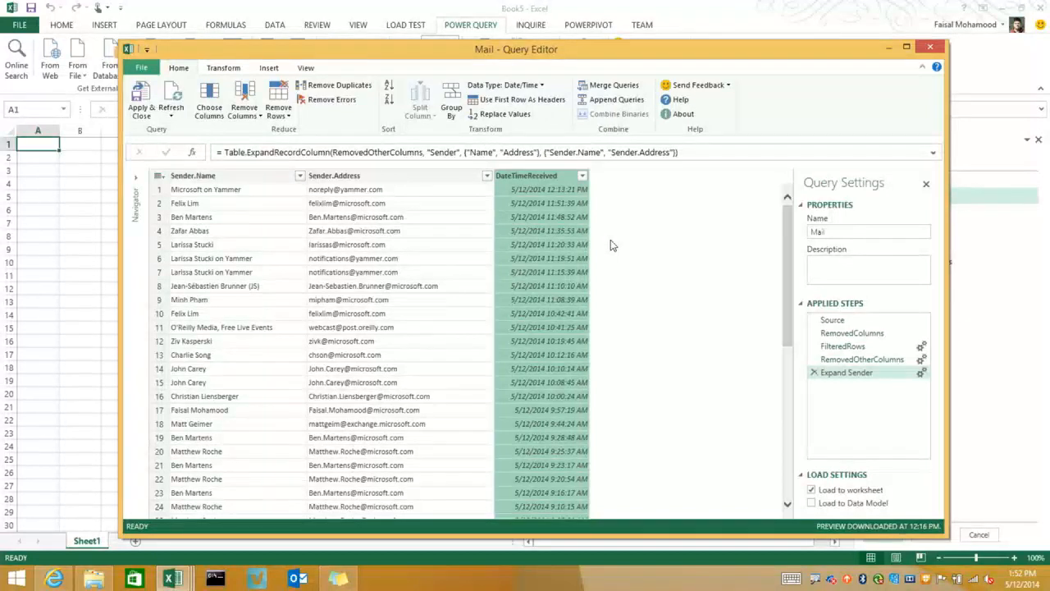
pyautogui.click(269, 68)
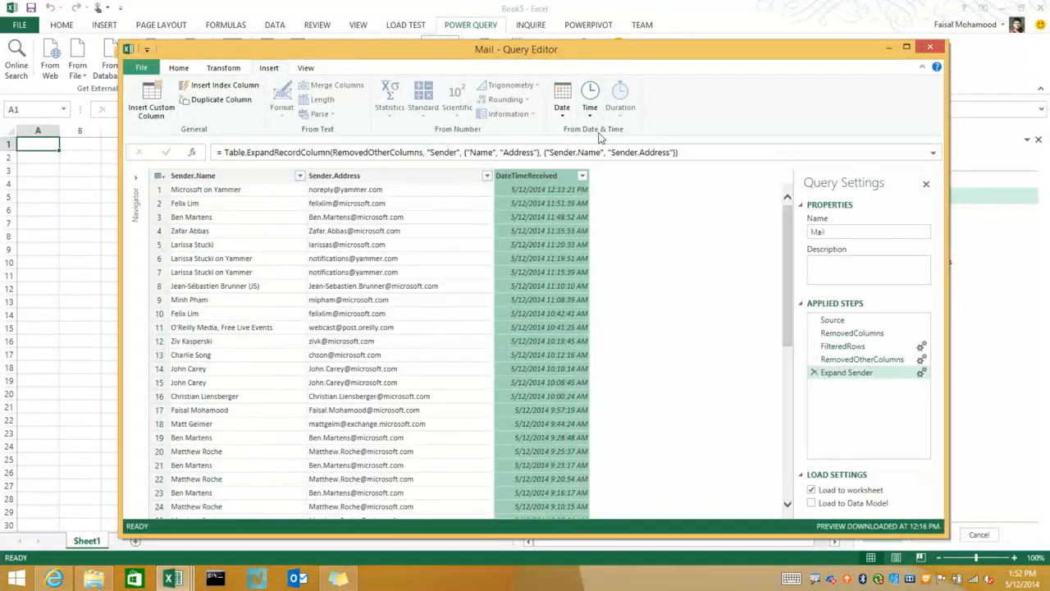
pyautogui.click(570, 118)
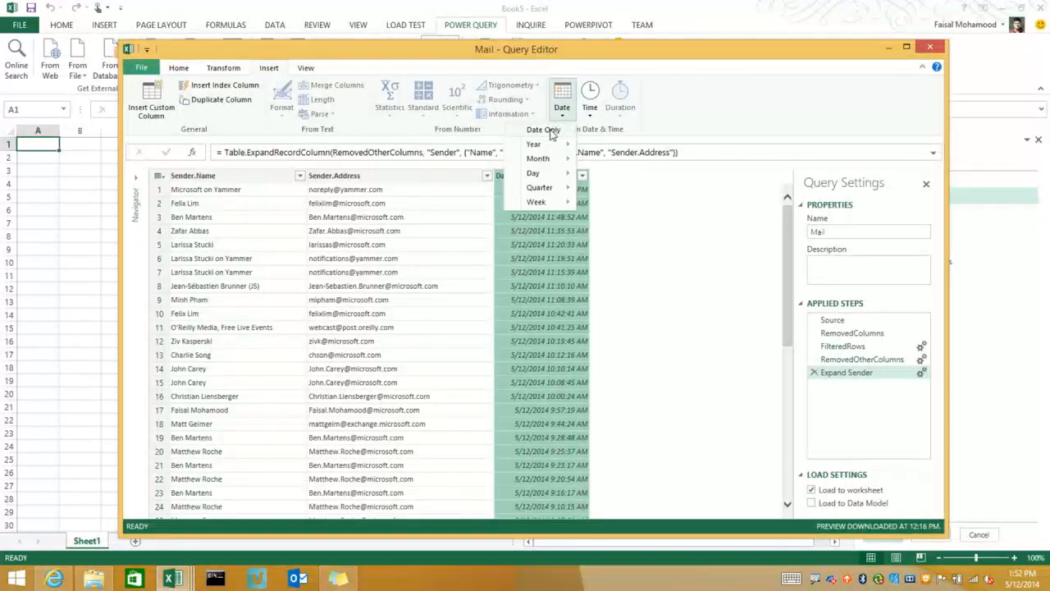
pyautogui.click(553, 131)
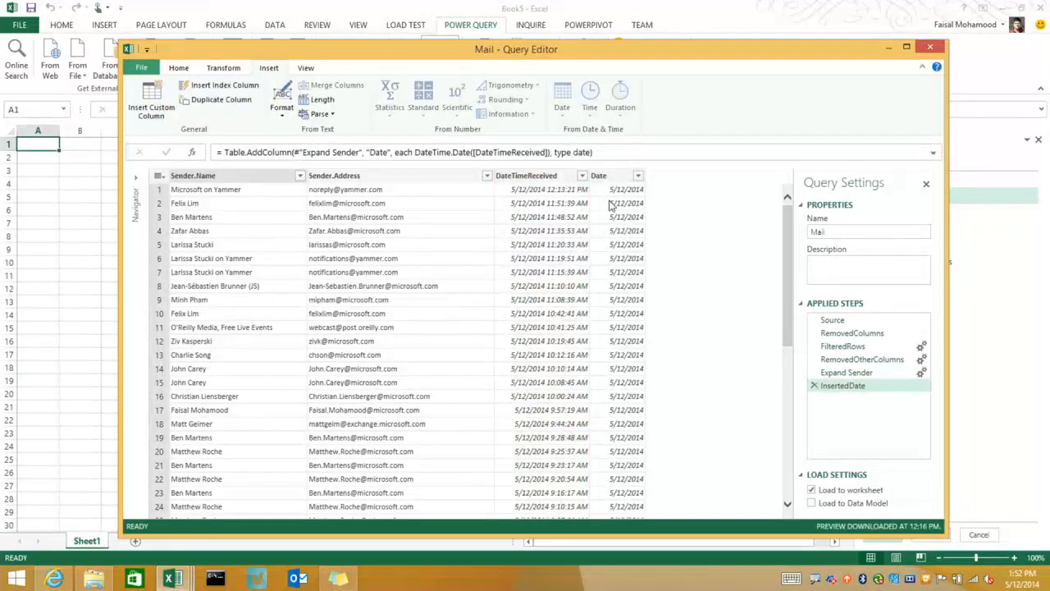
# Insert a Day of Week column derived from the DateTimeReceived column
pyautogui.click(554, 179)
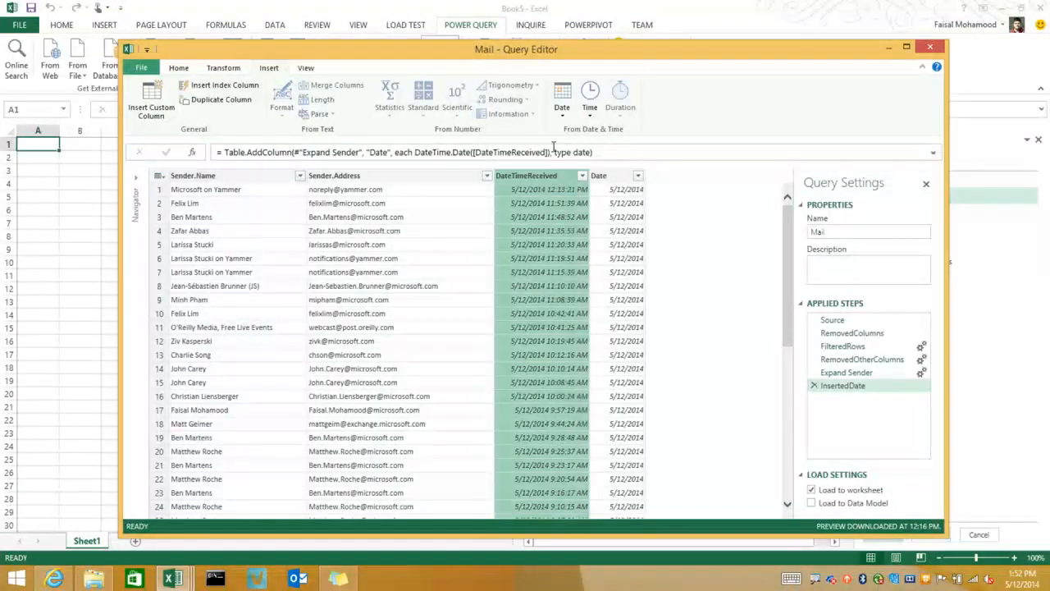
pyautogui.click(562, 113)
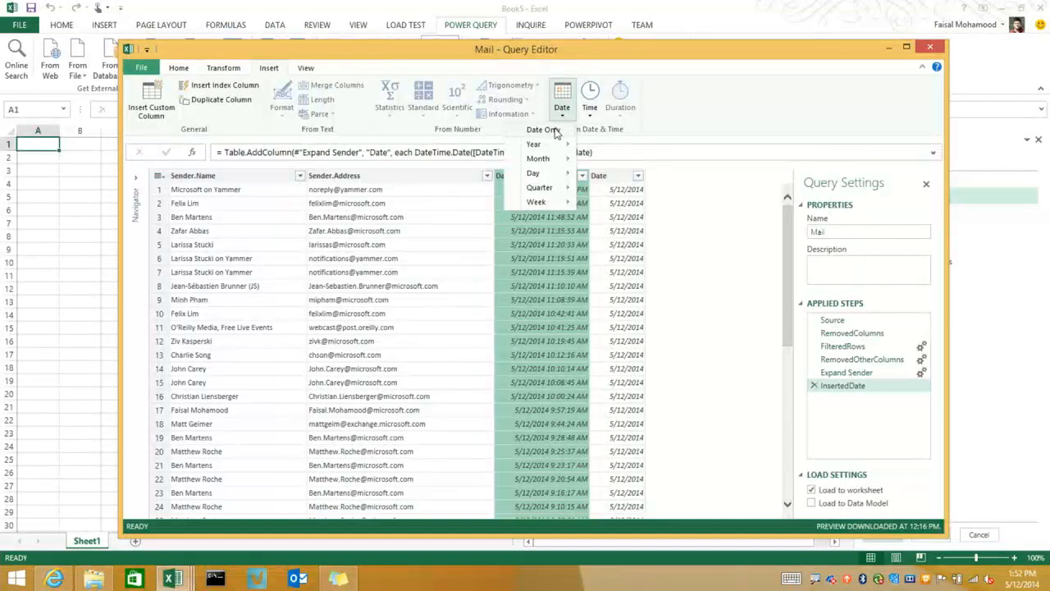
pyautogui.moveTo(555, 204)
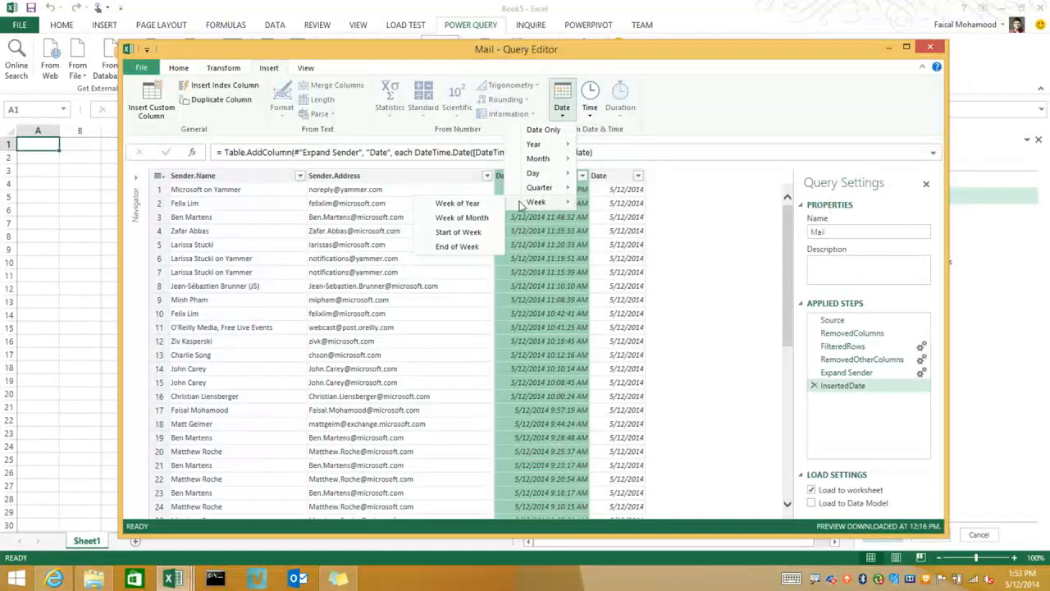
pyautogui.moveTo(532, 173)
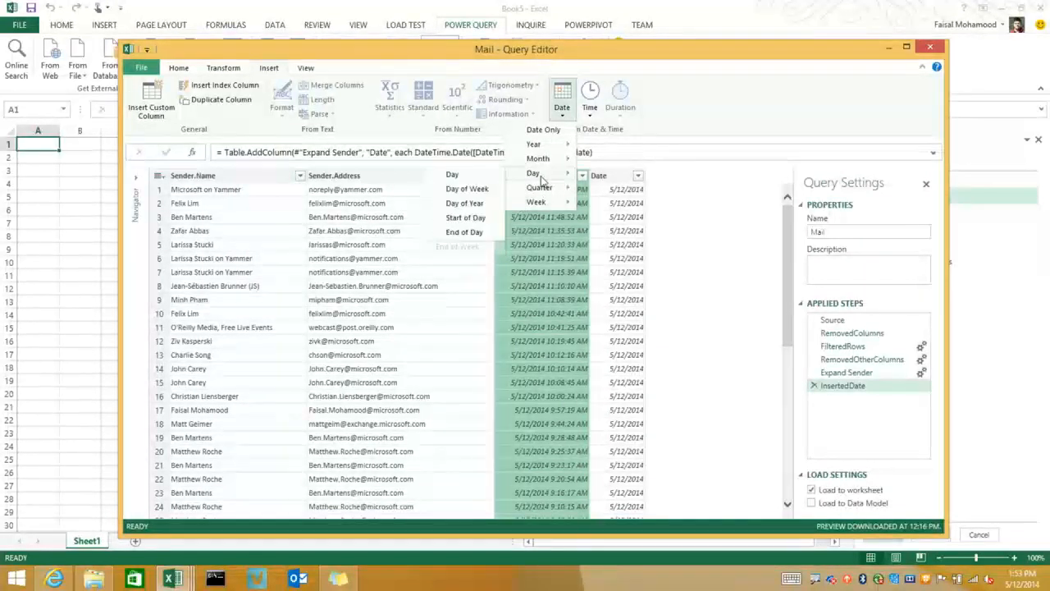
pyautogui.click(481, 192)
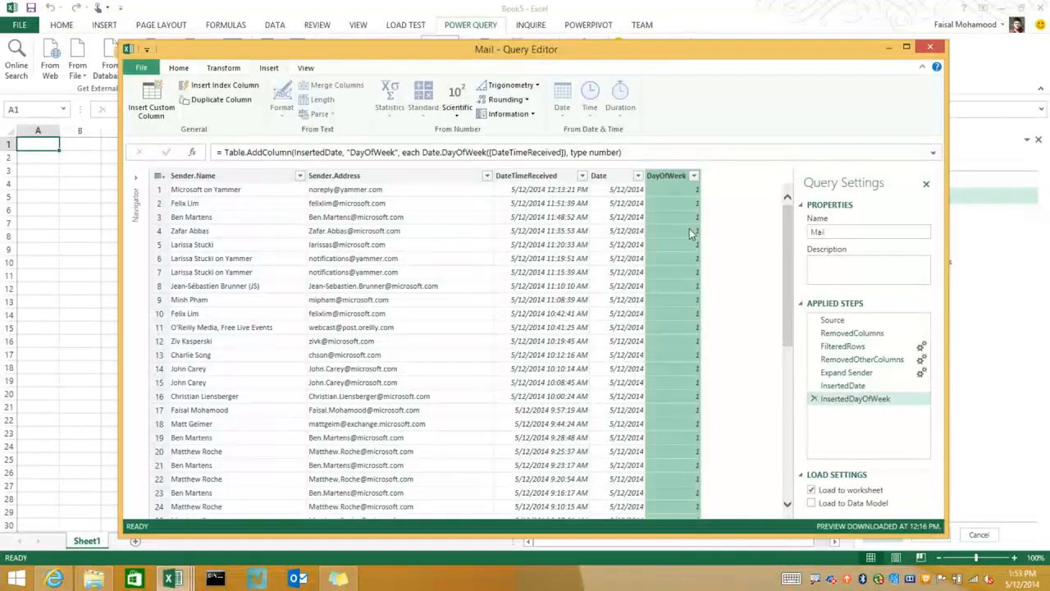
pyautogui.click(151, 100)
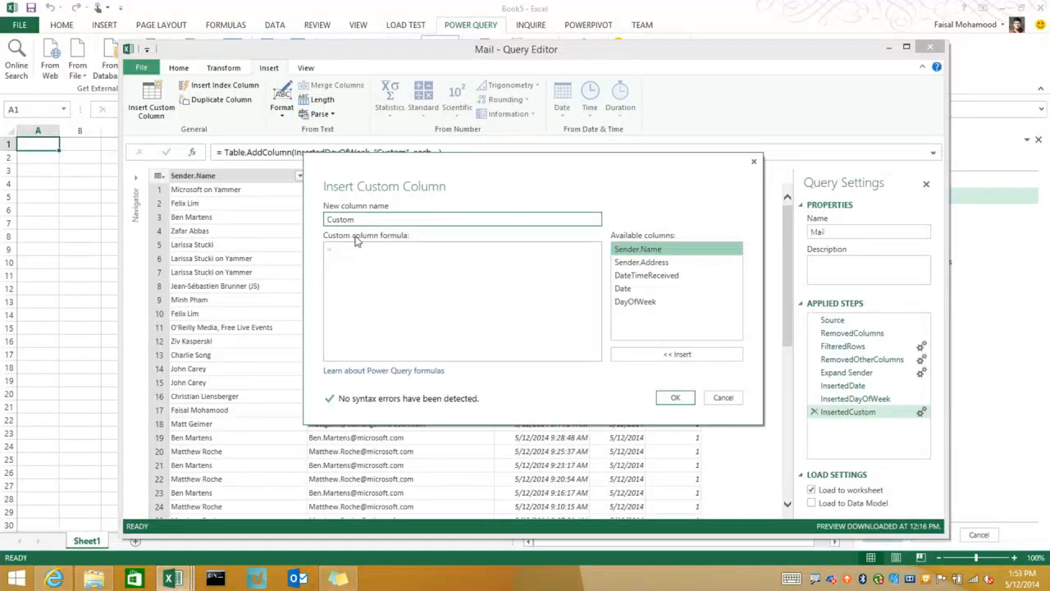
pyautogui.click(392, 274)
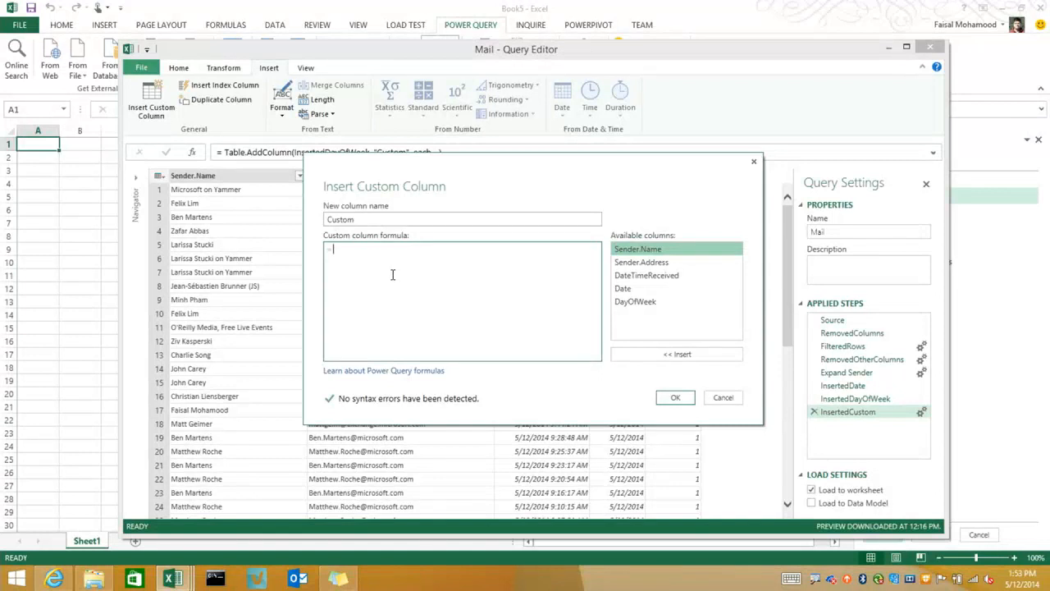
pyautogui.write('[S')
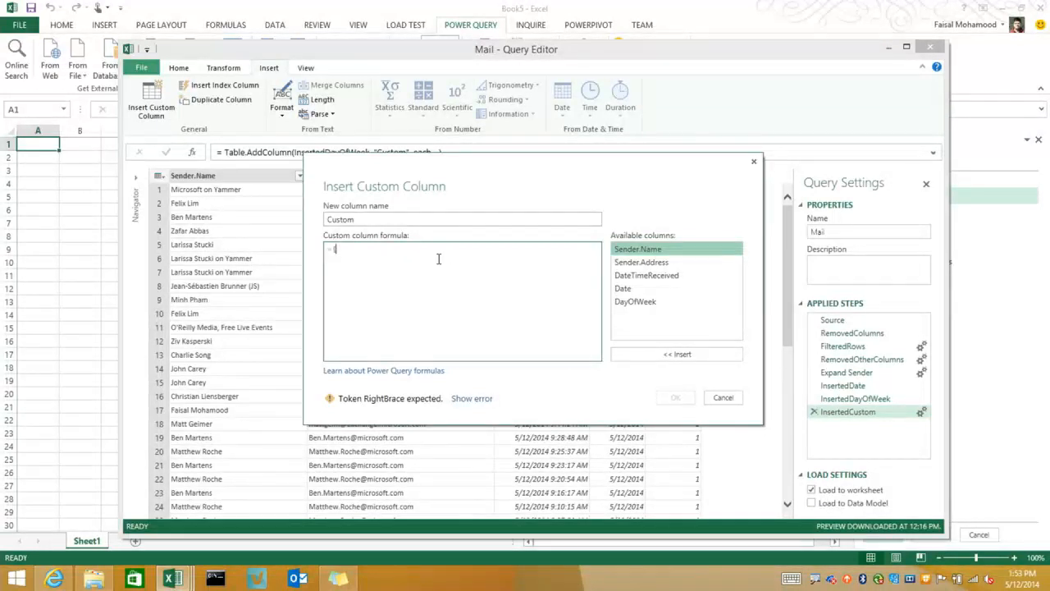
pyautogui.click(722, 397)
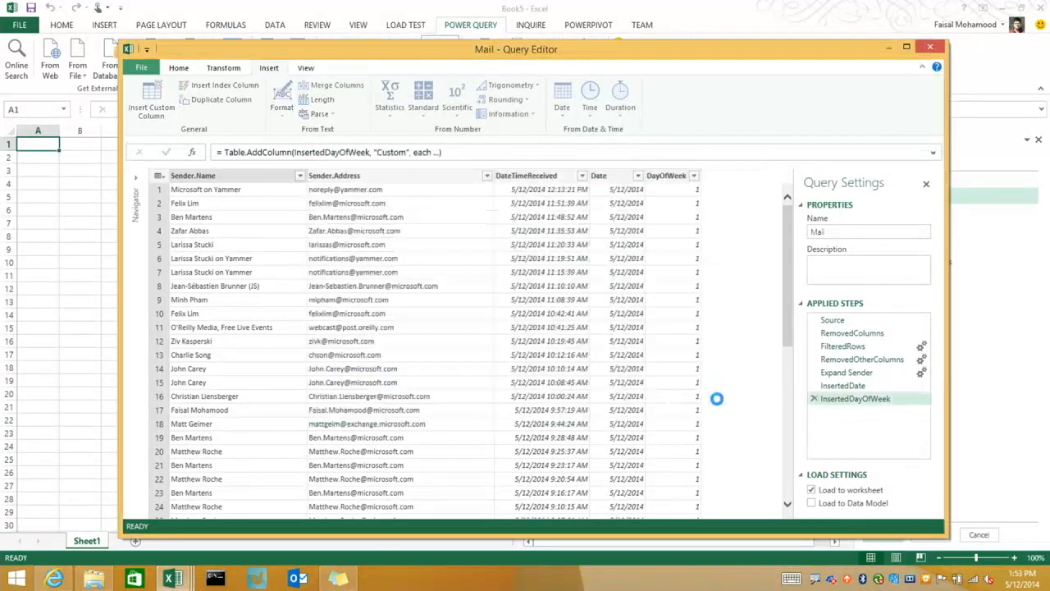
# Try to replace the value 1 with Monday in the DayOfWeek column
pyautogui.click(668, 177)
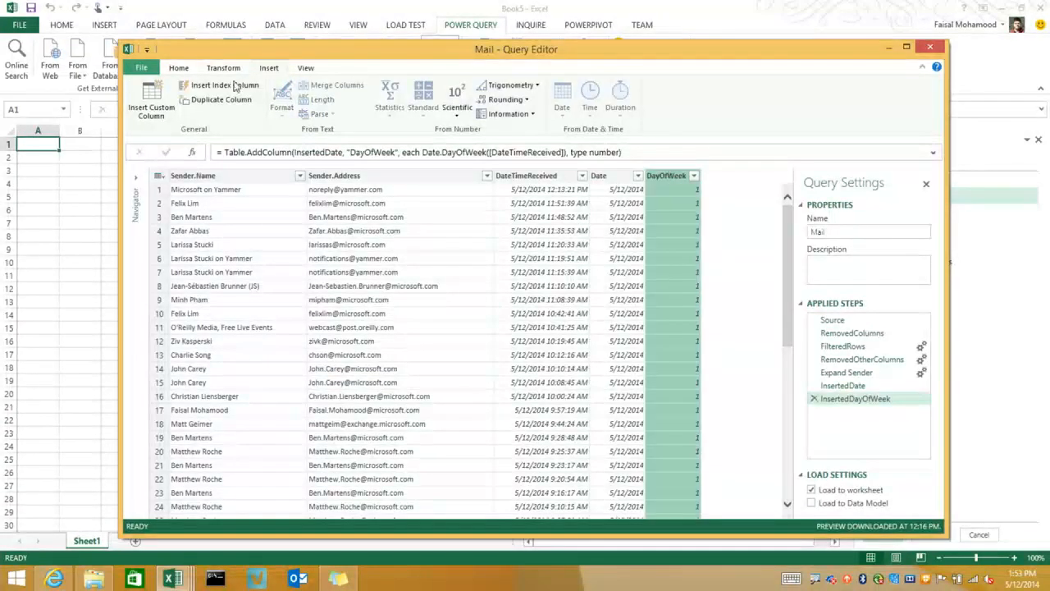
pyautogui.click(178, 69)
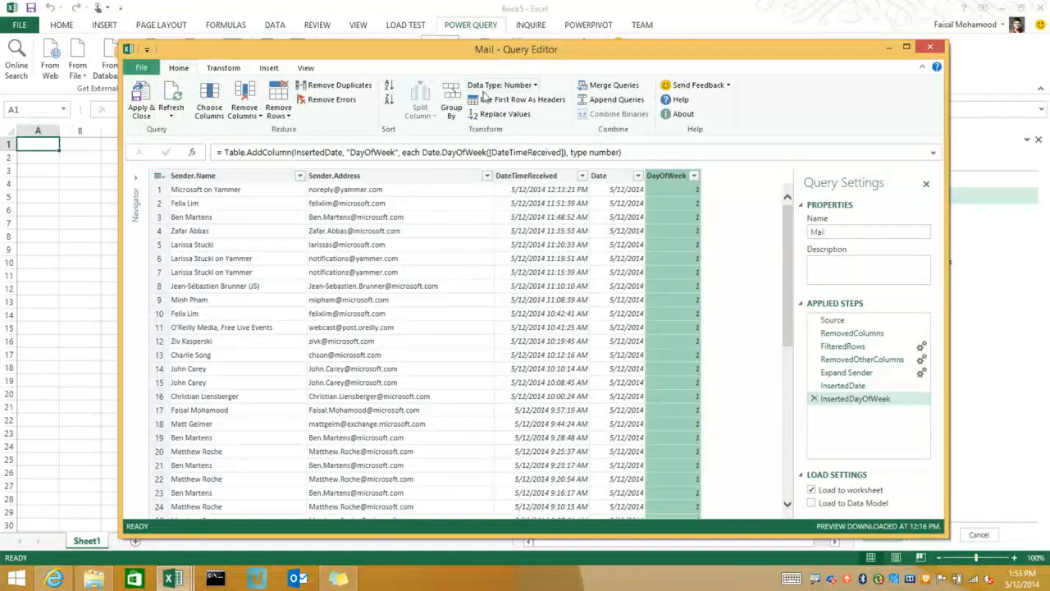
pyautogui.click(504, 114)
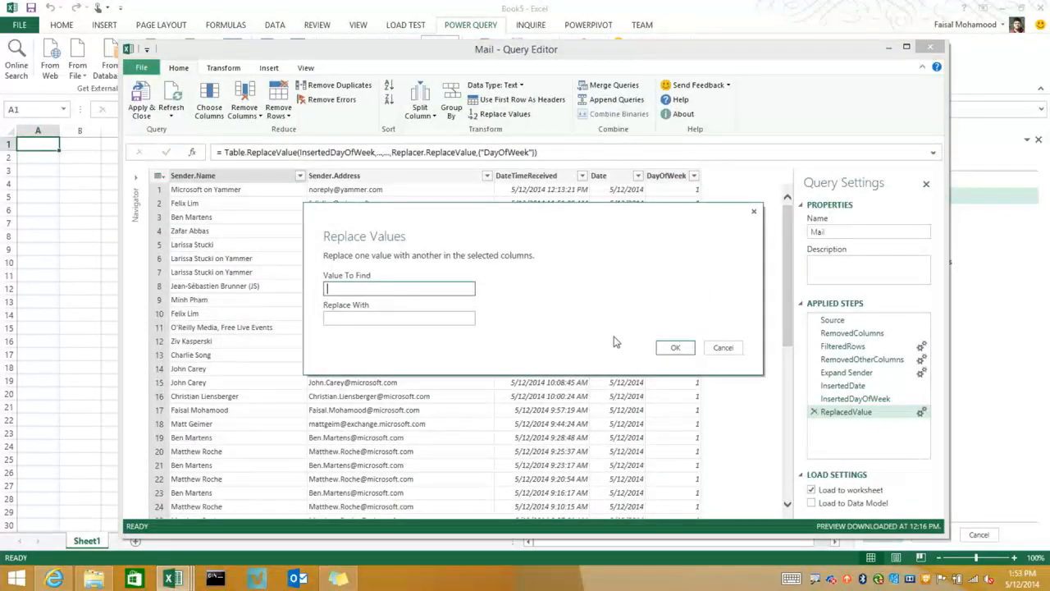
pyautogui.click(724, 347)
pyautogui.rightClick(680, 194)
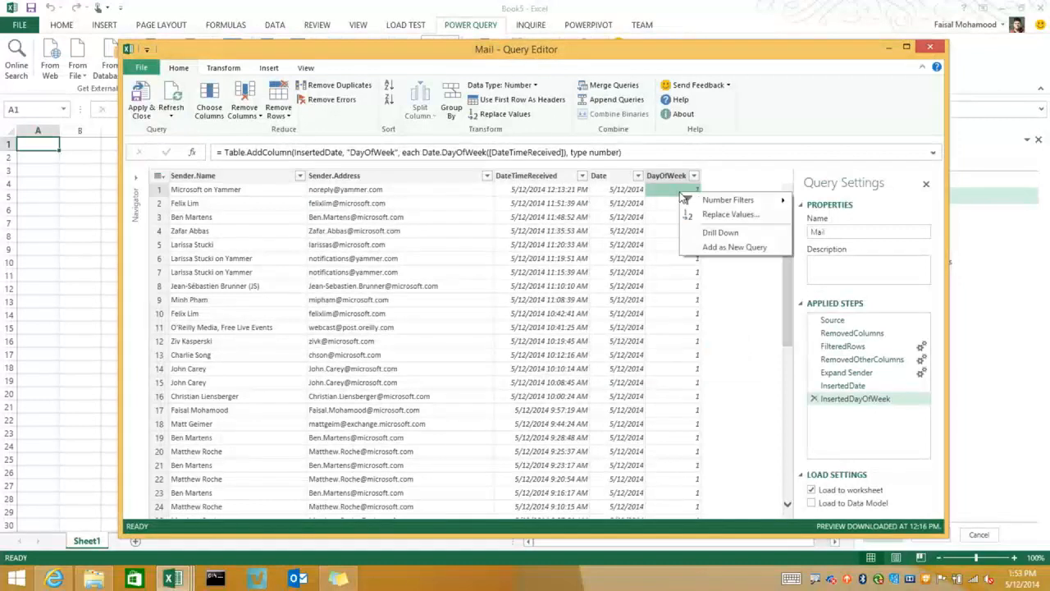
pyautogui.moveTo(713, 205)
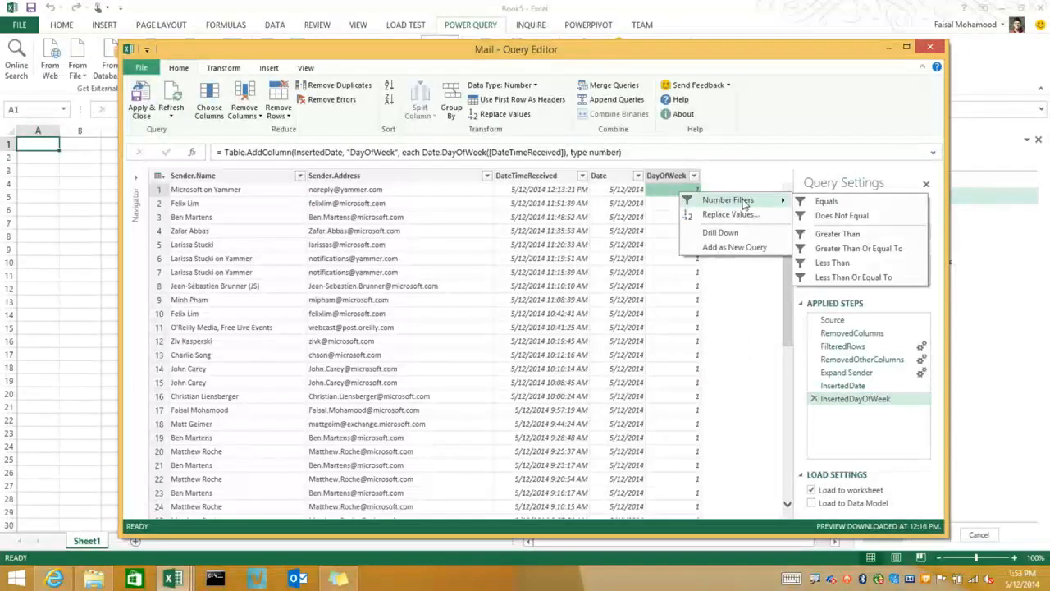
pyautogui.click(736, 215)
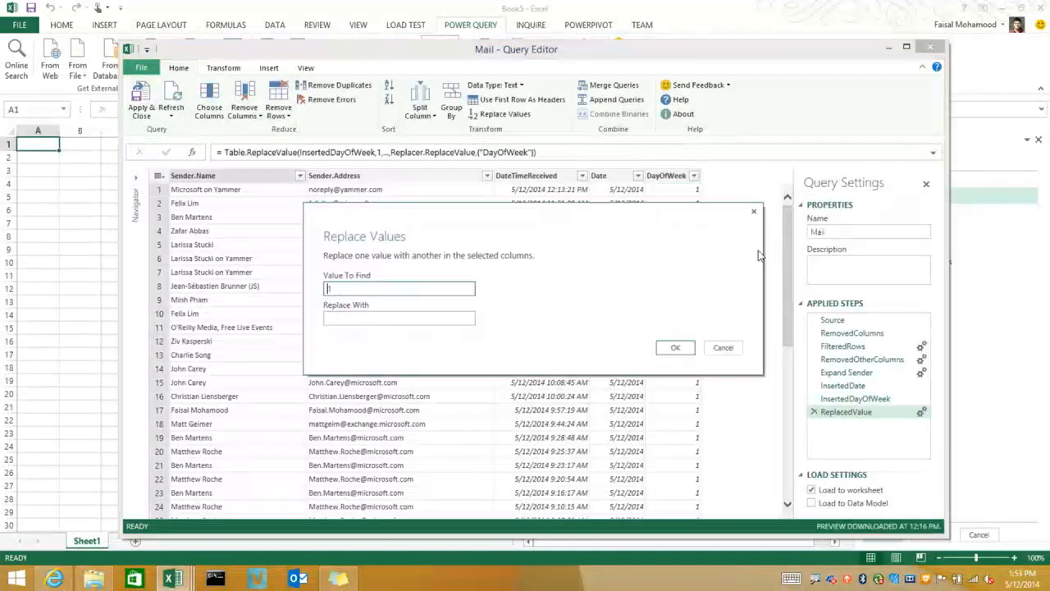
pyautogui.click(376, 317)
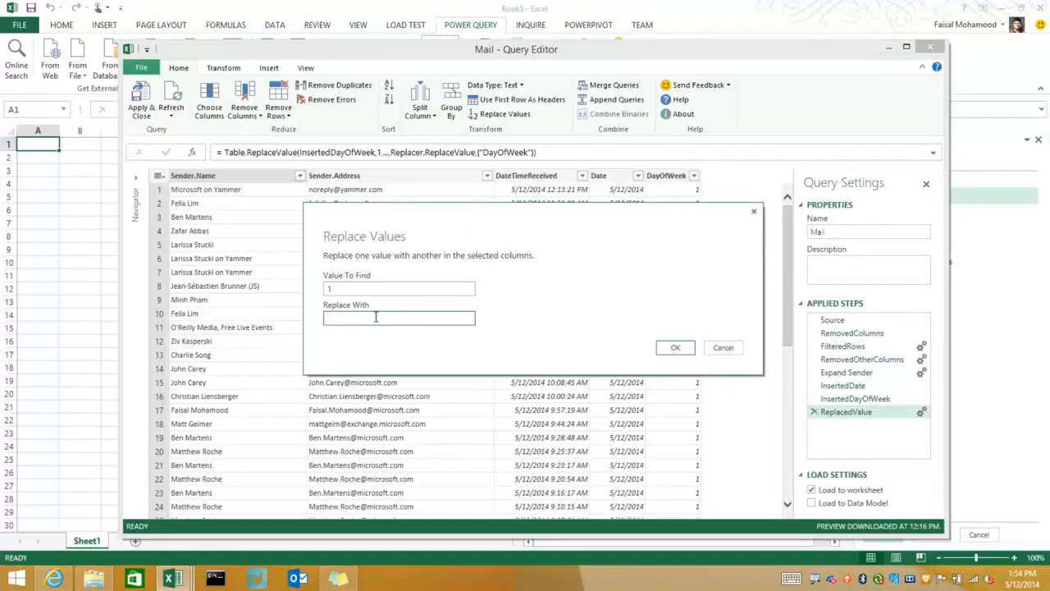
pyautogui.write('day')
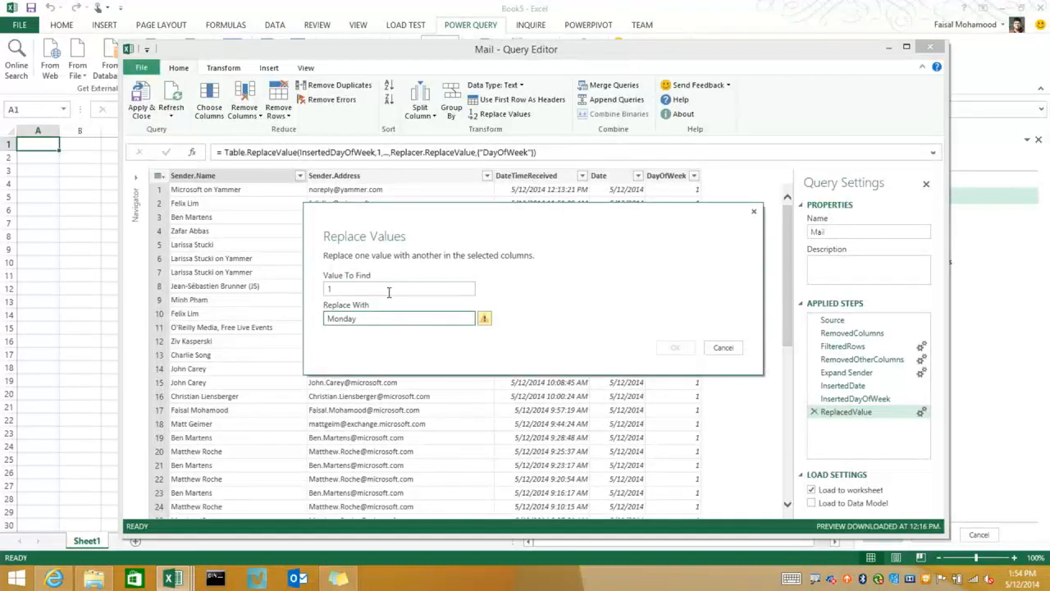
pyautogui.click(722, 347)
# Change the data type of the DayOfWeek column to Text
pyautogui.click(675, 177)
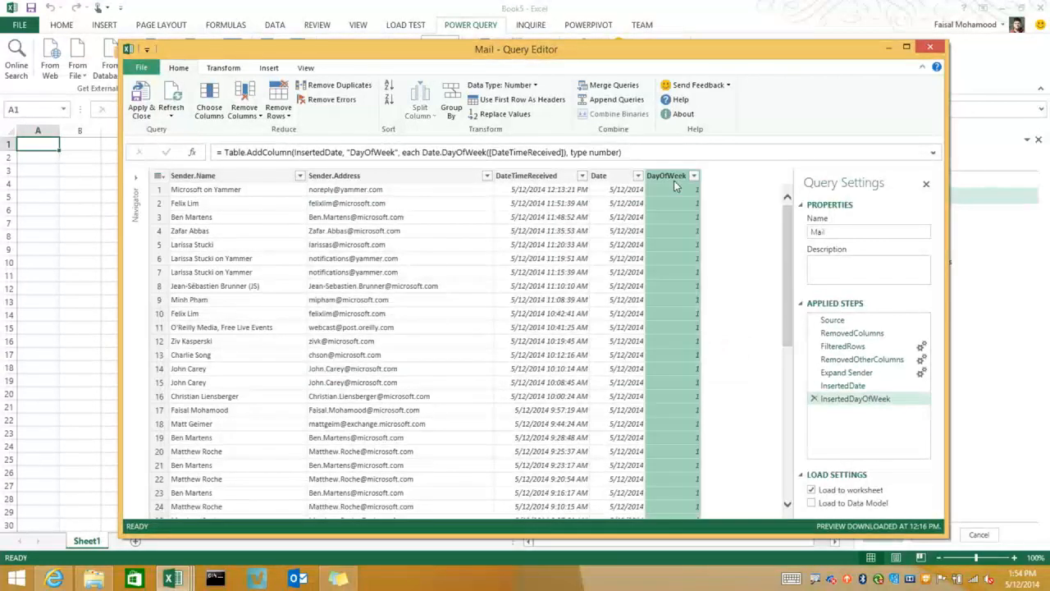
pyautogui.click(501, 85)
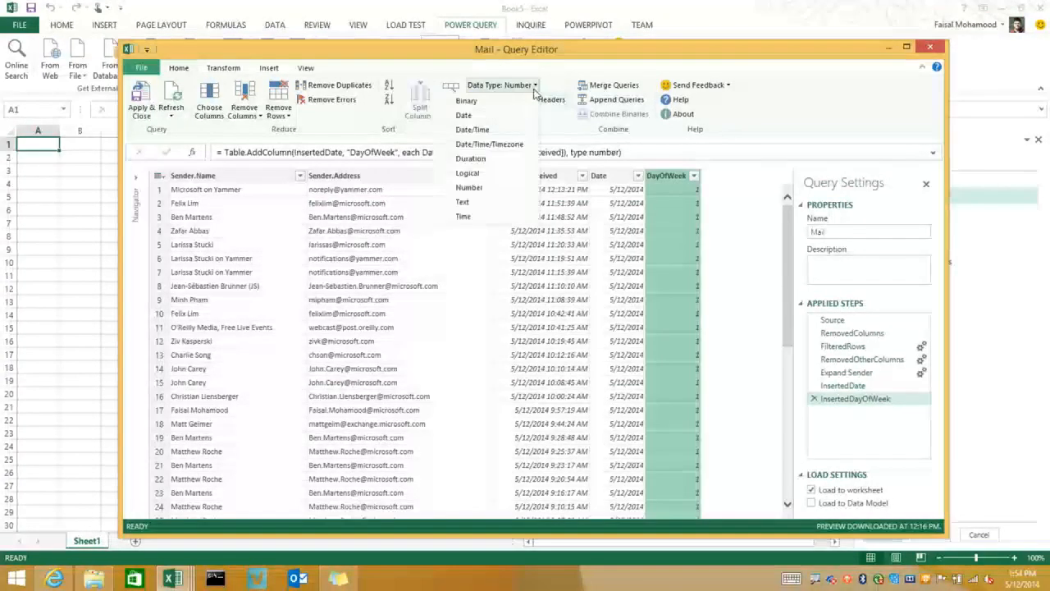
pyautogui.click(474, 201)
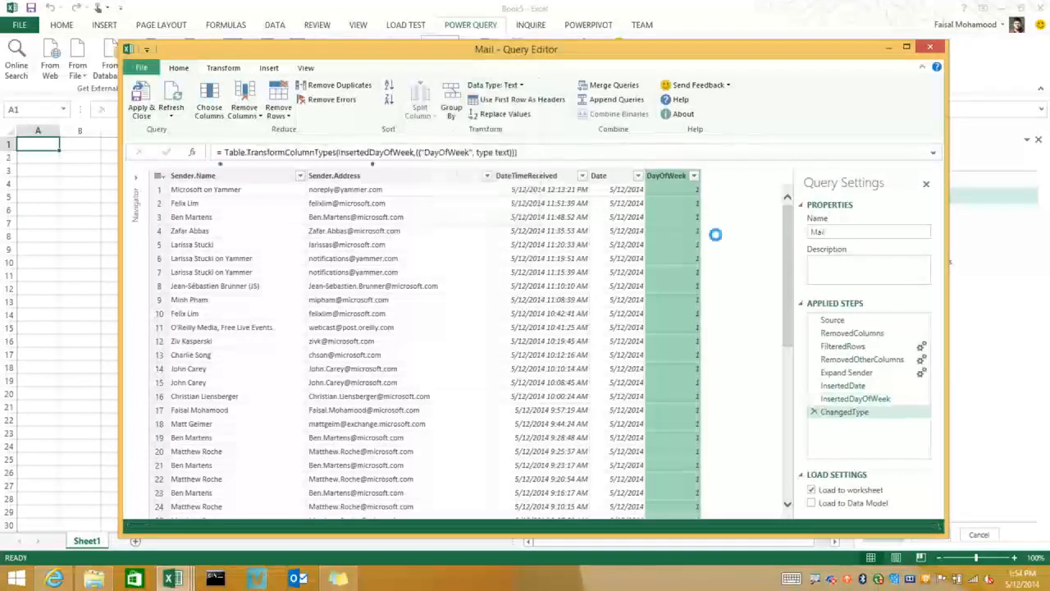
# Replace the value 1 with Monday in the DayOfWeek column
pyautogui.click(666, 177)
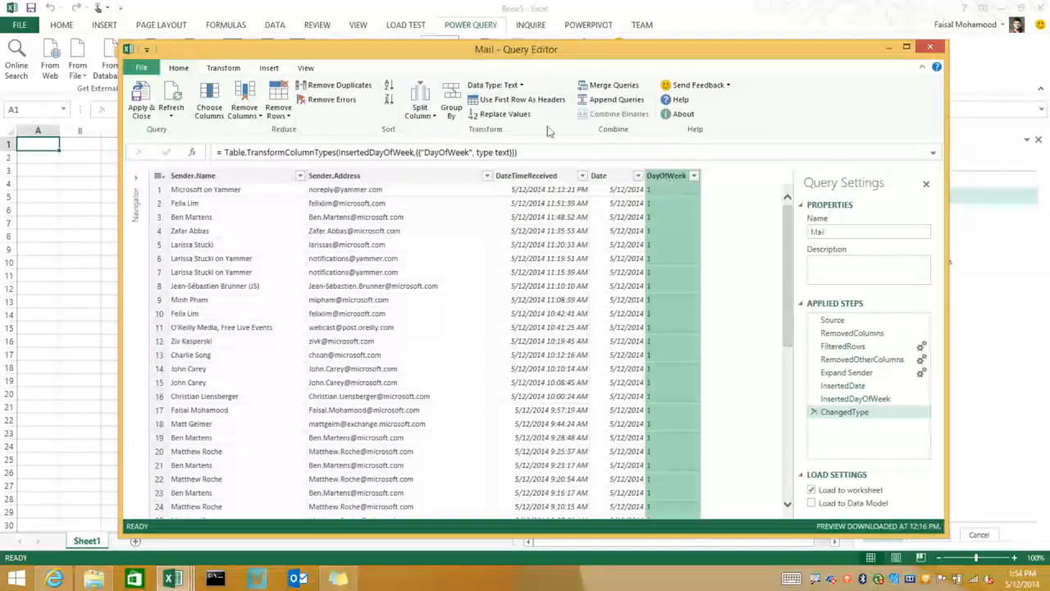
pyautogui.rightClick(682, 184)
pyautogui.click(710, 209)
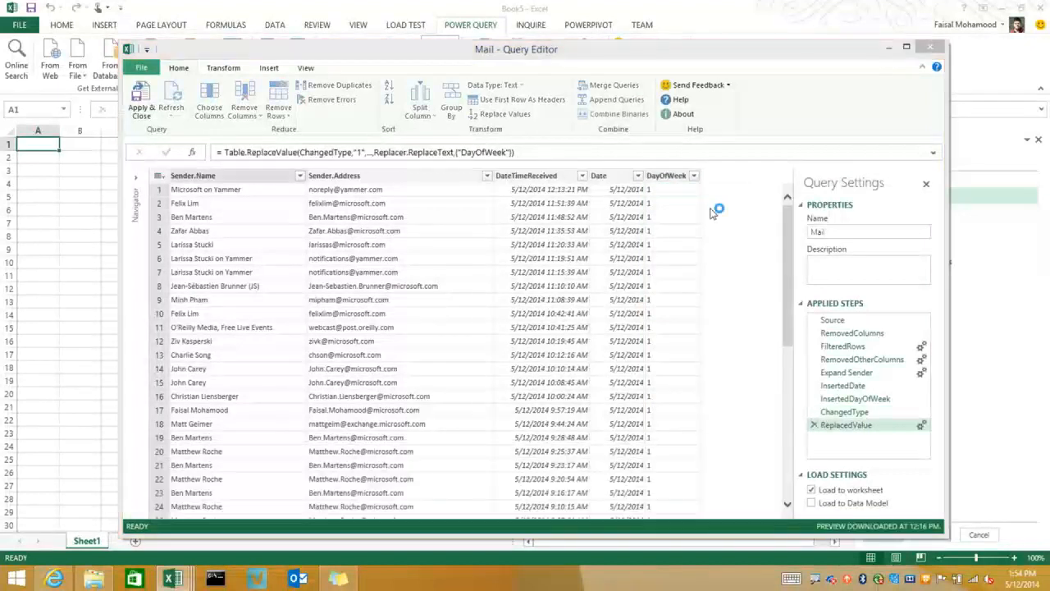
pyautogui.click(430, 308)
pyautogui.write('Monday')
pyautogui.press('Return')
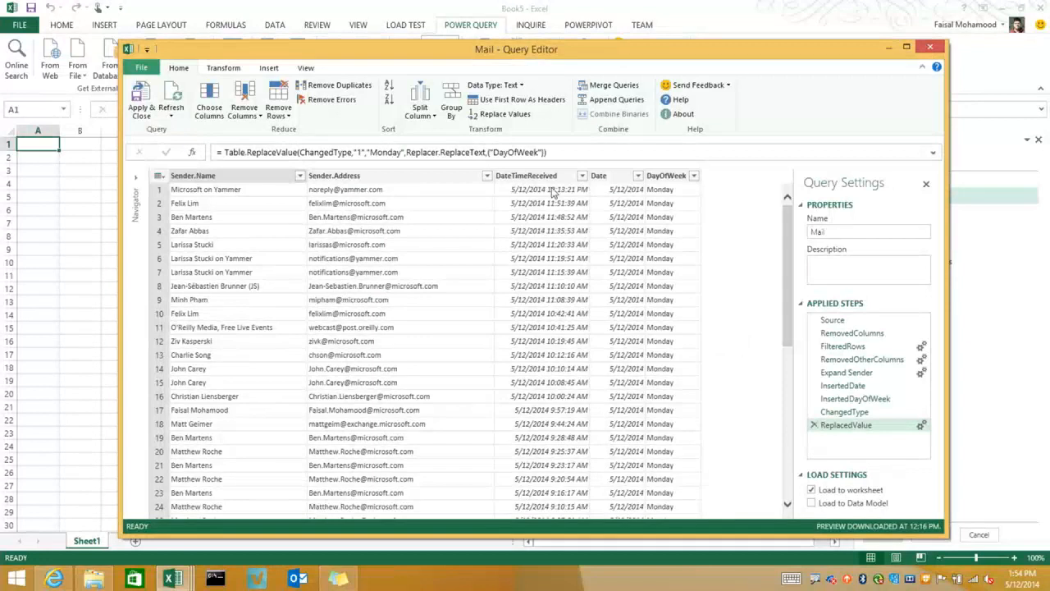
# Replace the value 0 with Sunday in the DayOfWeek column
pyautogui.click(665, 176)
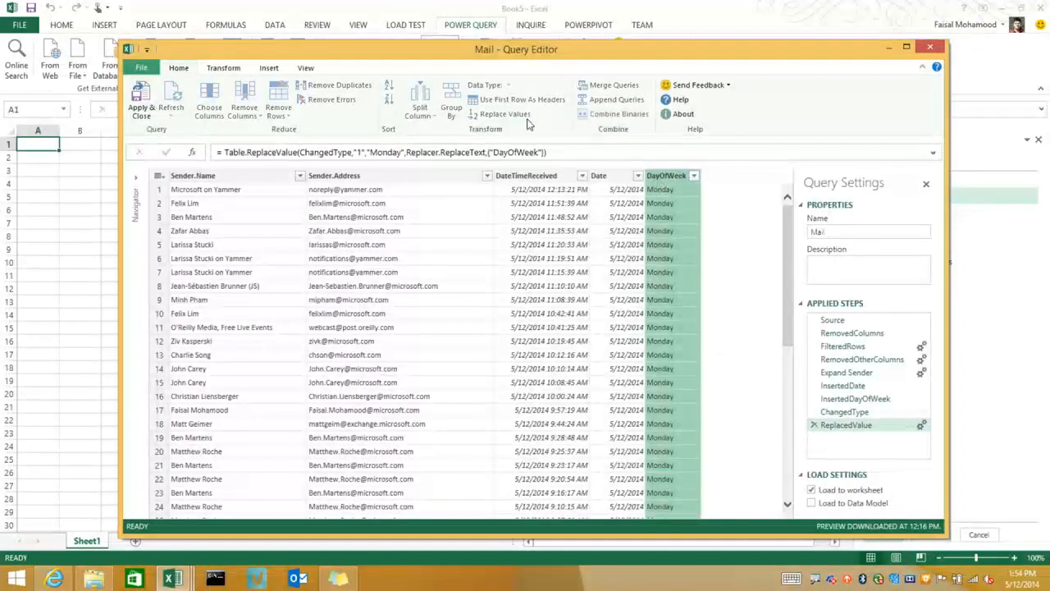
pyautogui.click(525, 116)
pyautogui.press('Tab')
pyautogui.write('Sunday')
pyautogui.press('Return')
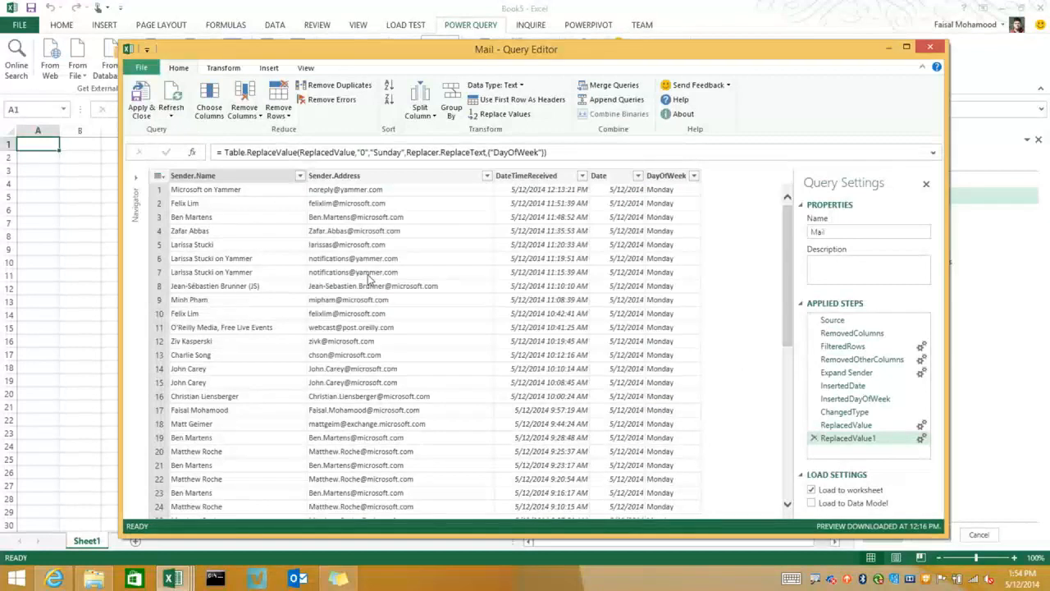
# Replace the value 2 with Tuesday in the DayOfWeek column
pyautogui.click(666, 176)
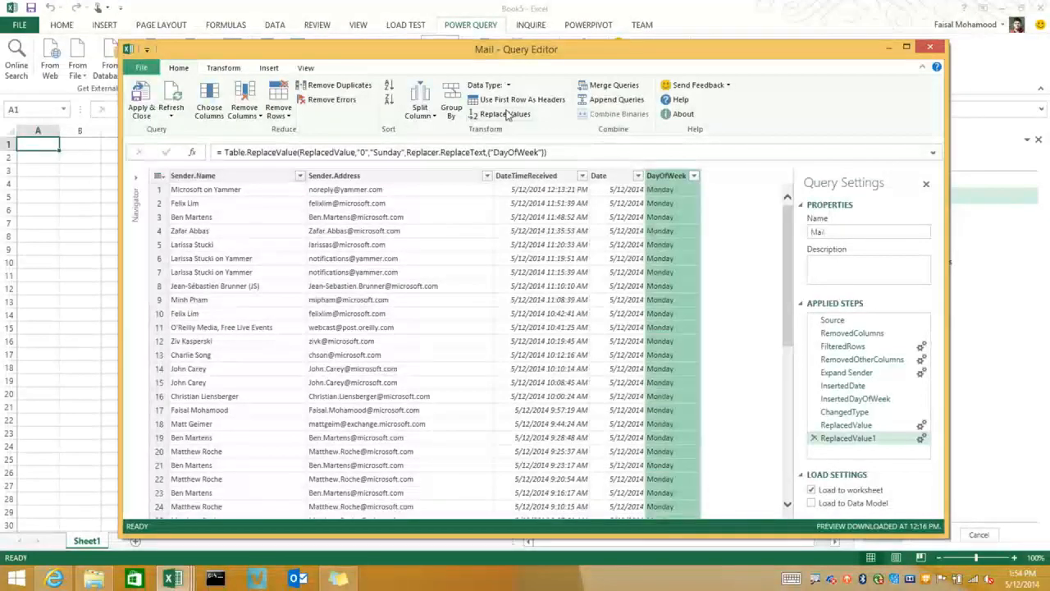
pyautogui.click(498, 114)
pyautogui.write('Tuesday')
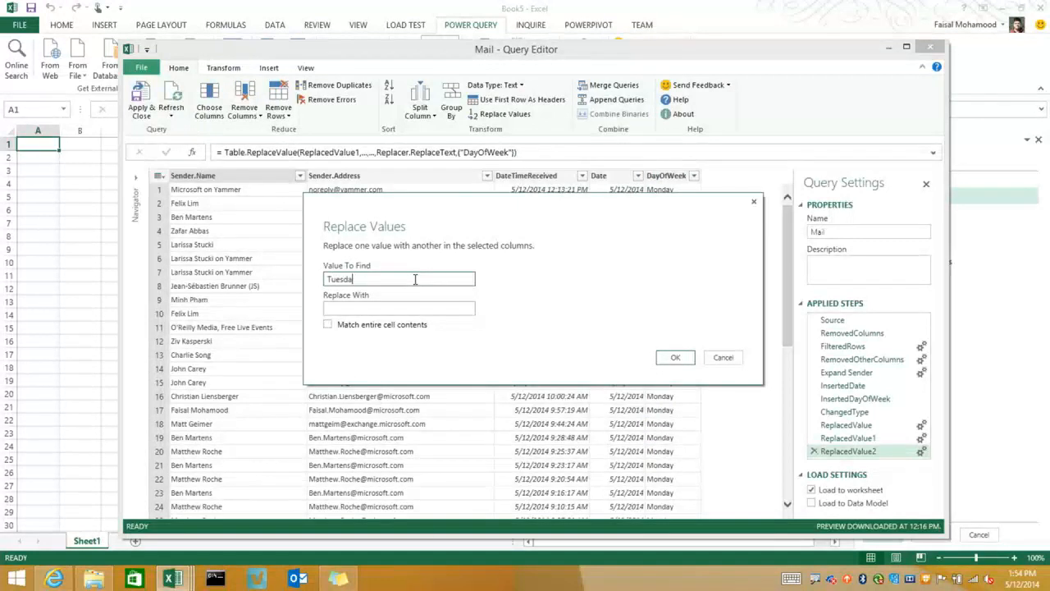
pyautogui.press('BackSpace')
pyautogui.press('BackSpace')
pyautogui.press('BackSpace')
pyautogui.press('BackSpace')
pyautogui.write('2')
pyautogui.press('Tab')
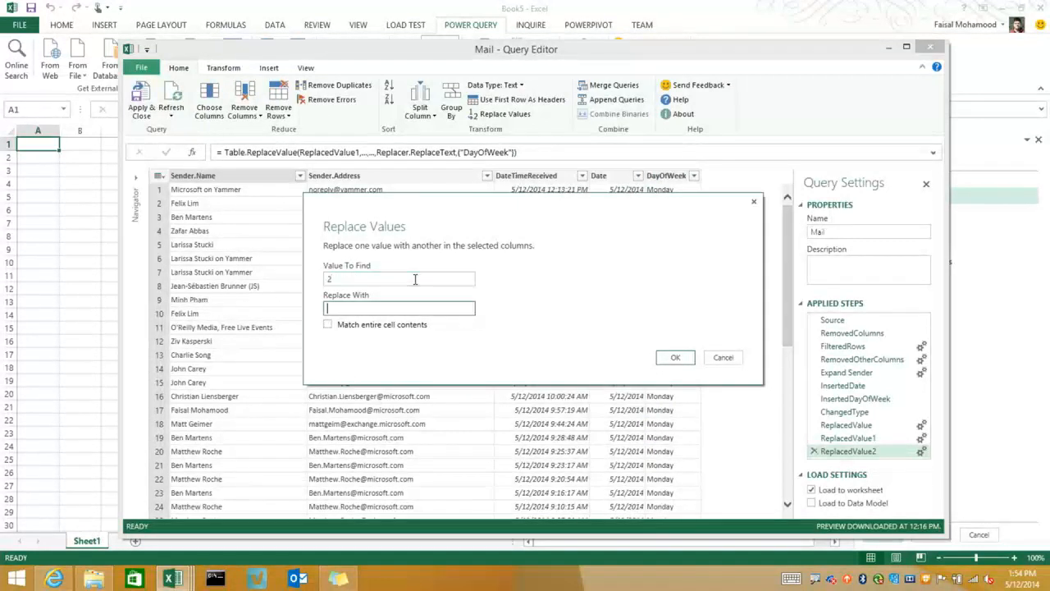
pyautogui.write('Tuesday')
pyautogui.press('Return')
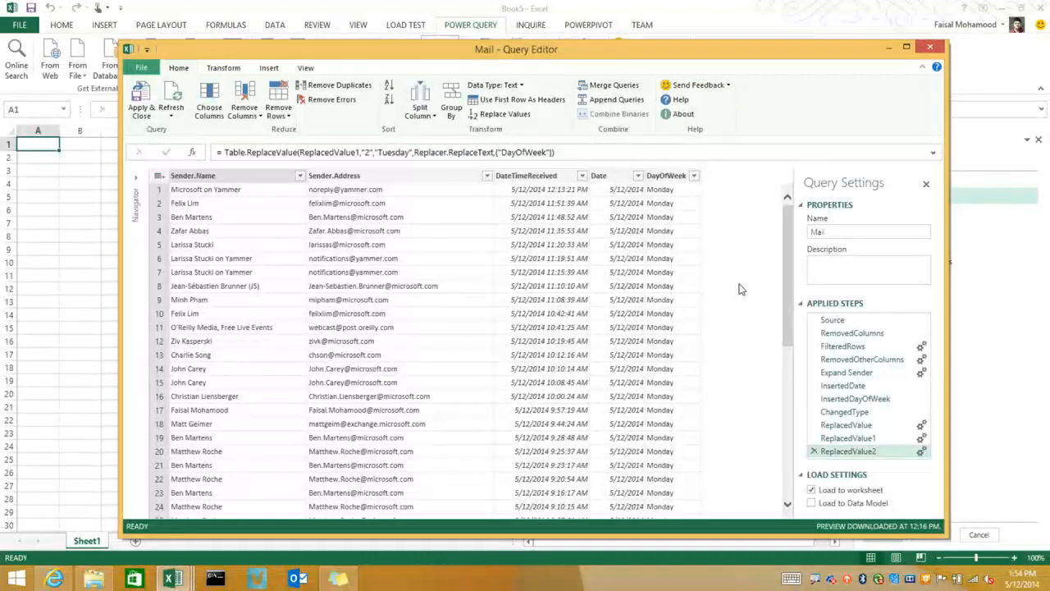
# Close the query editor for the Mail query without loading it into the workbook
pyautogui.click(607, 176)
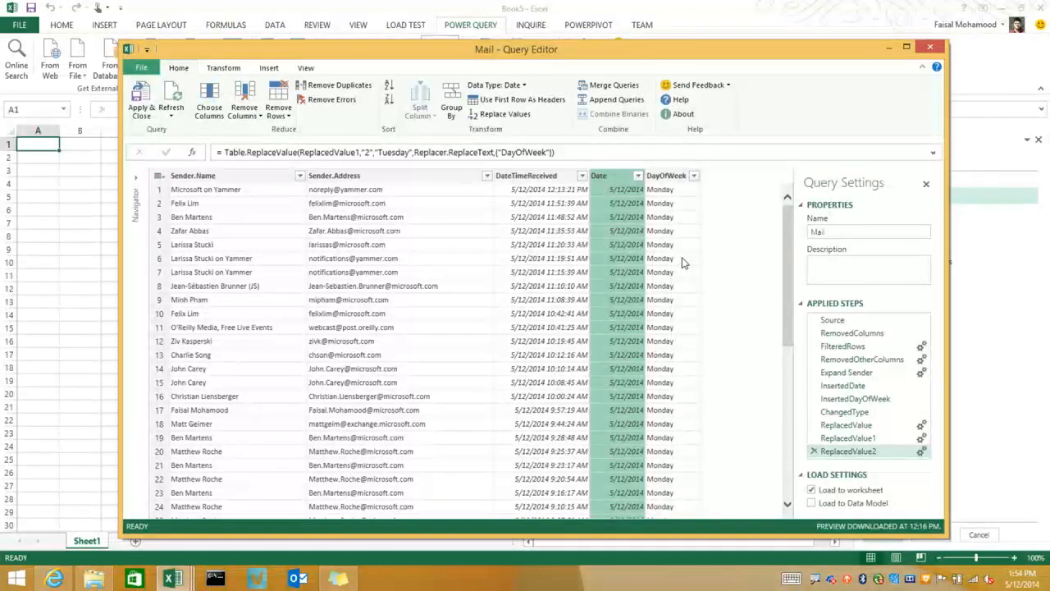
pyautogui.click(929, 48)
pyautogui.click(599, 328)
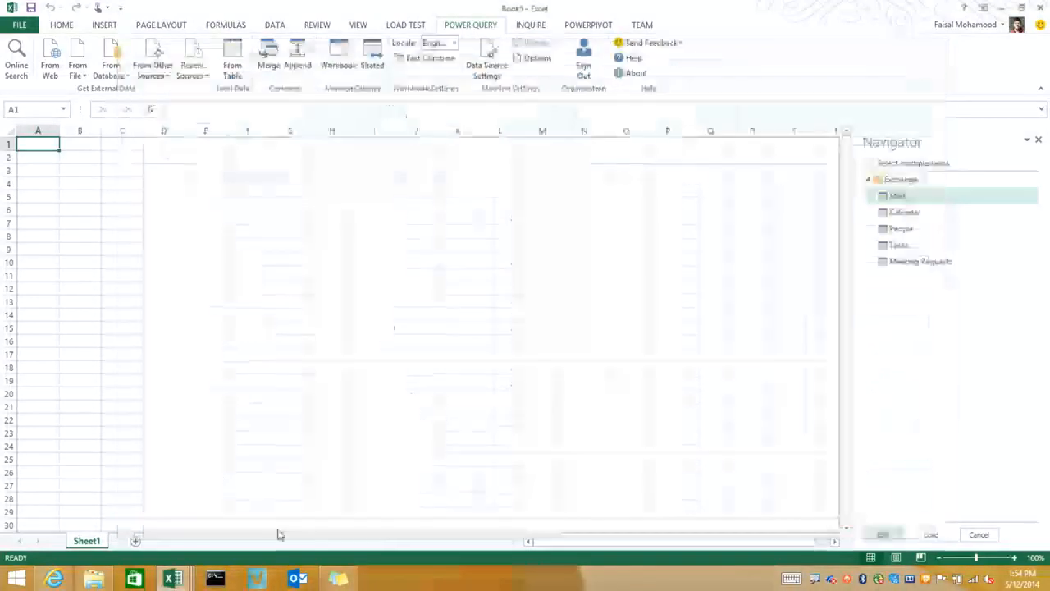
# Switch to the Exchange workbook and open the Mail query behind the Sheet2 table for editing
pyautogui.moveTo(172, 566)
pyautogui.click(228, 505)
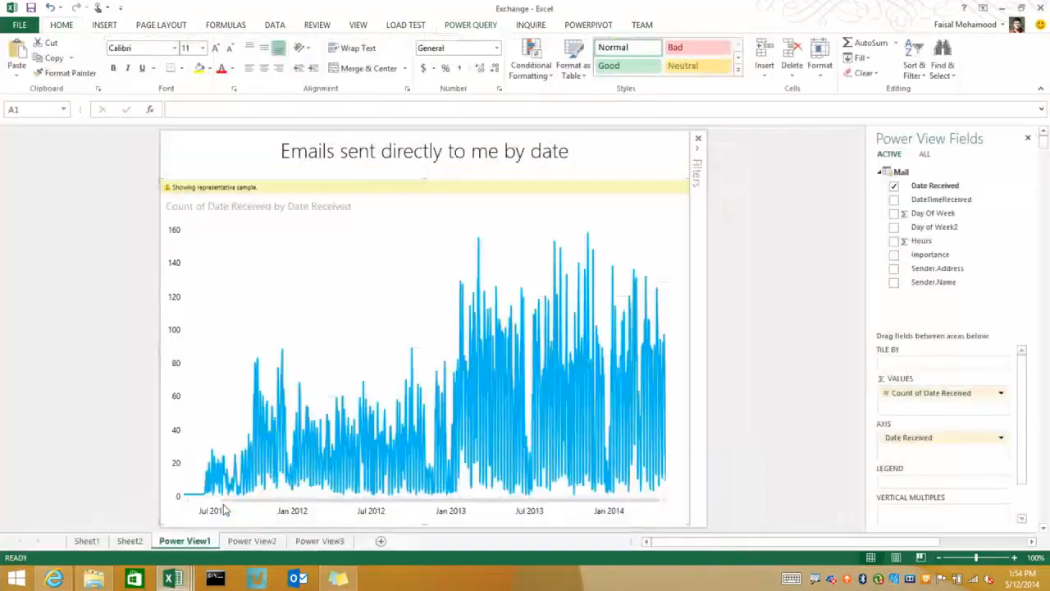
pyautogui.click(129, 540)
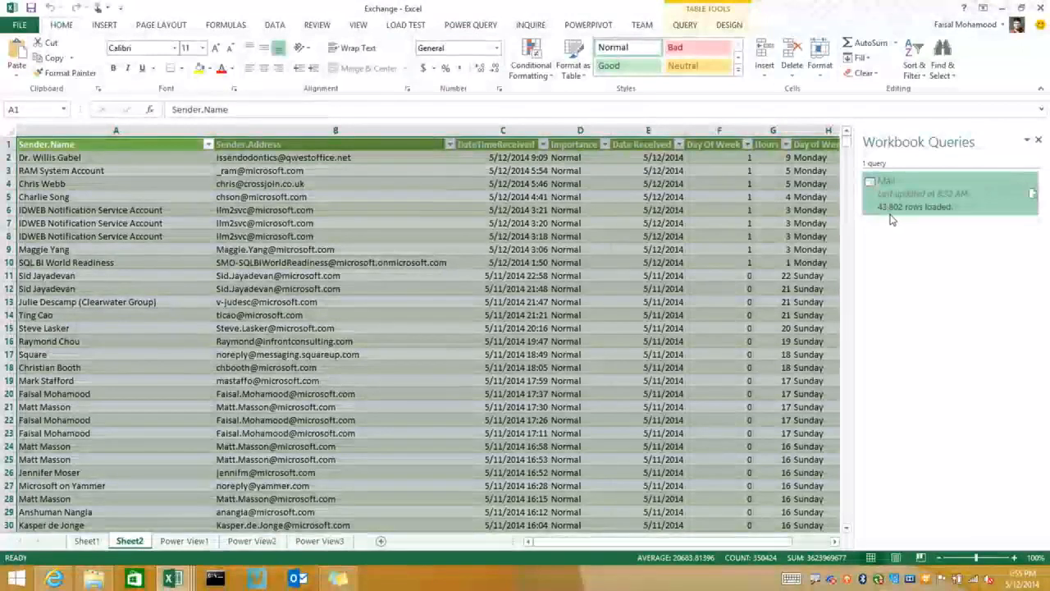
pyautogui.doubleClick(905, 207)
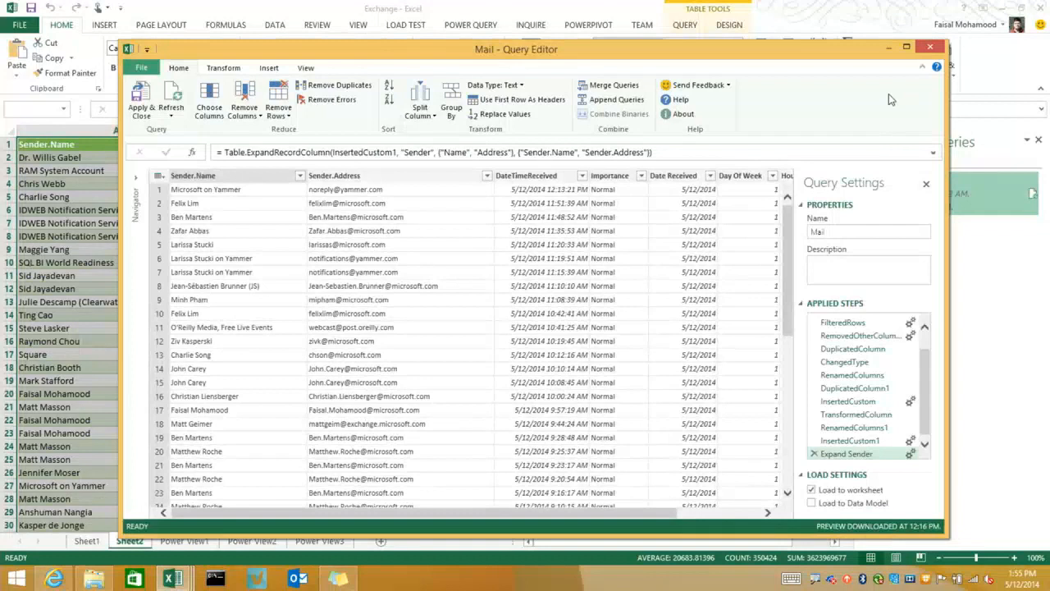
# Examine the InsertedCustom step that adds the Hours column and the time options available for Copy of DateTimeReceived
pyautogui.moveTo(845, 56); pyautogui.dragTo(843, 45)
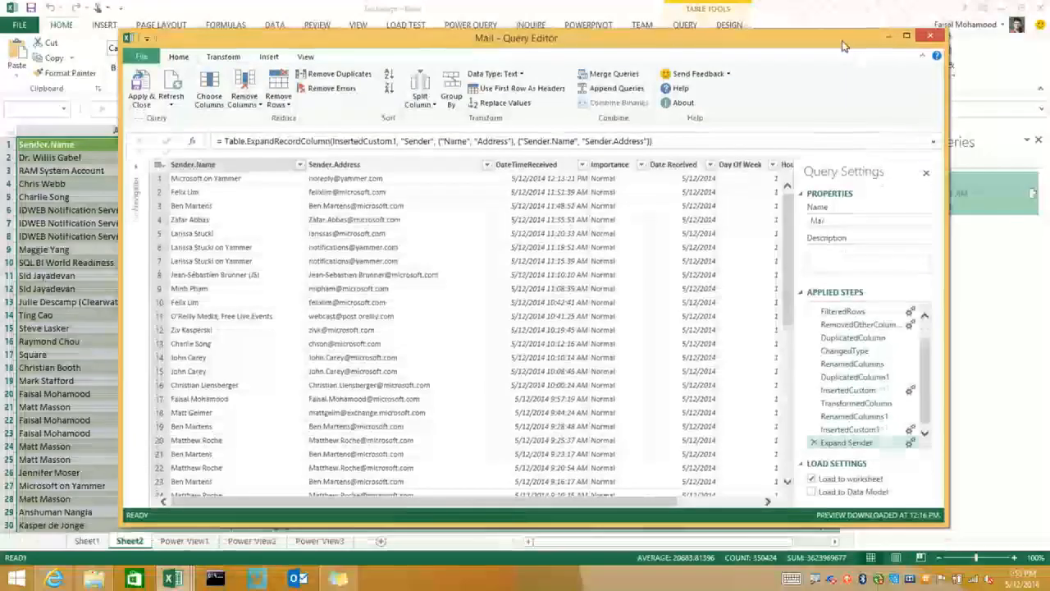
pyautogui.click(865, 391)
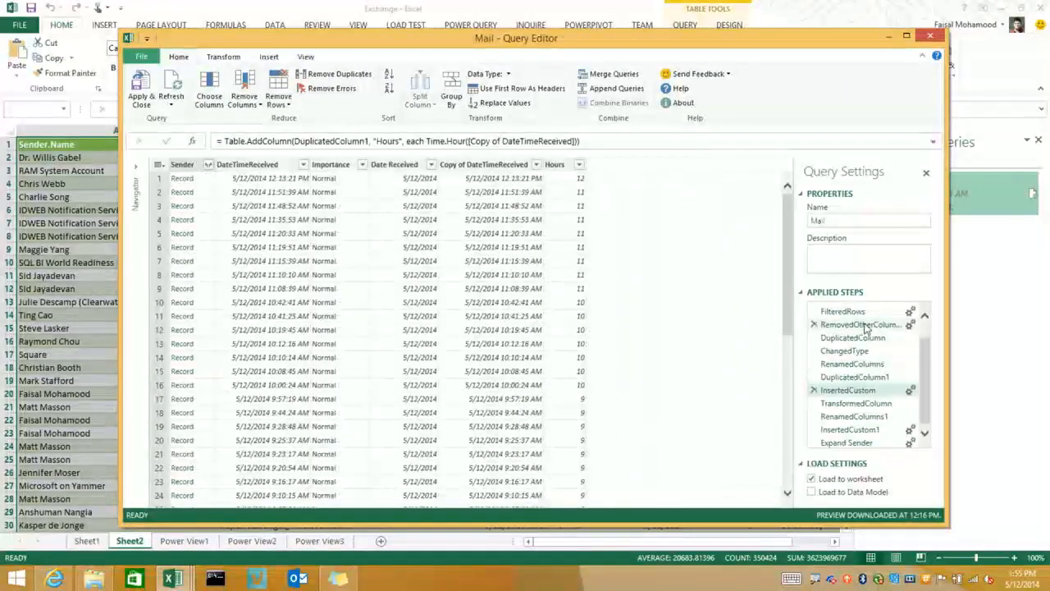
pyautogui.click(274, 57)
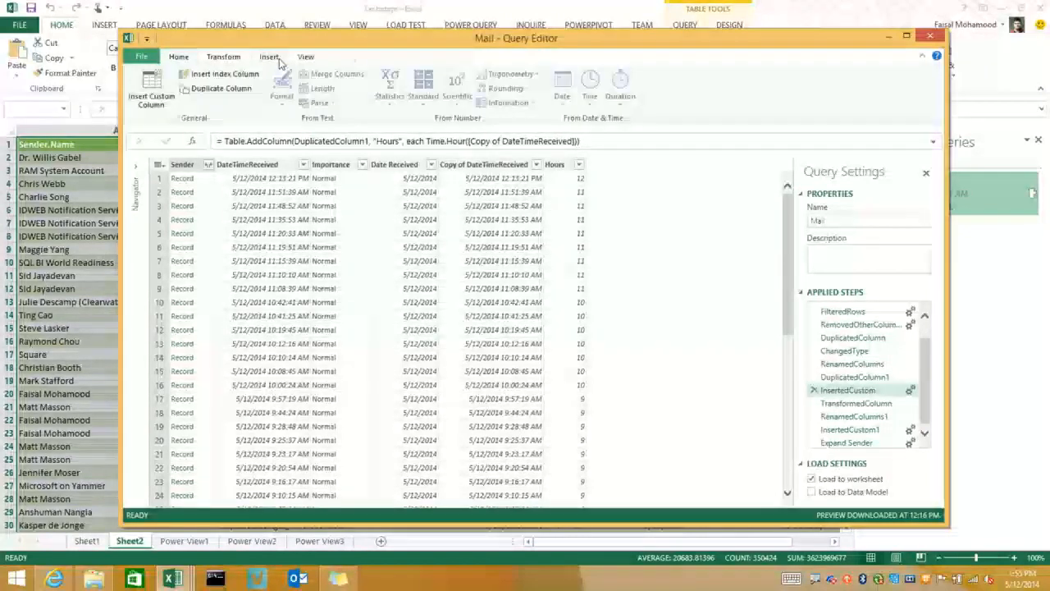
pyautogui.click(522, 165)
pyautogui.click(588, 103)
pyautogui.click(659, 229)
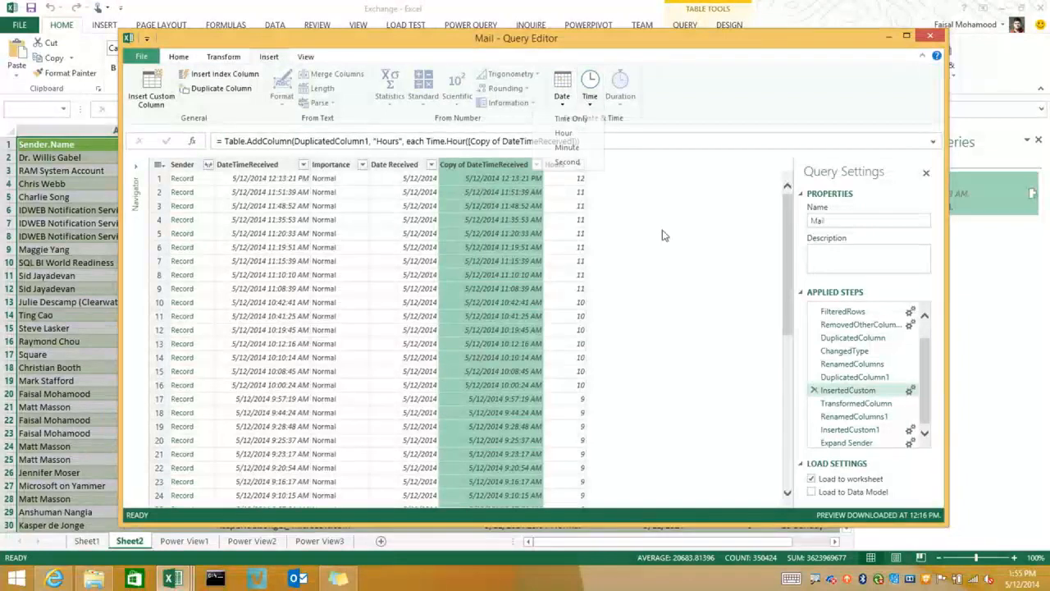
# Review the custom column formula that maps Day Of Week numbers to weekday names, and close the query editor
pyautogui.click(886, 430)
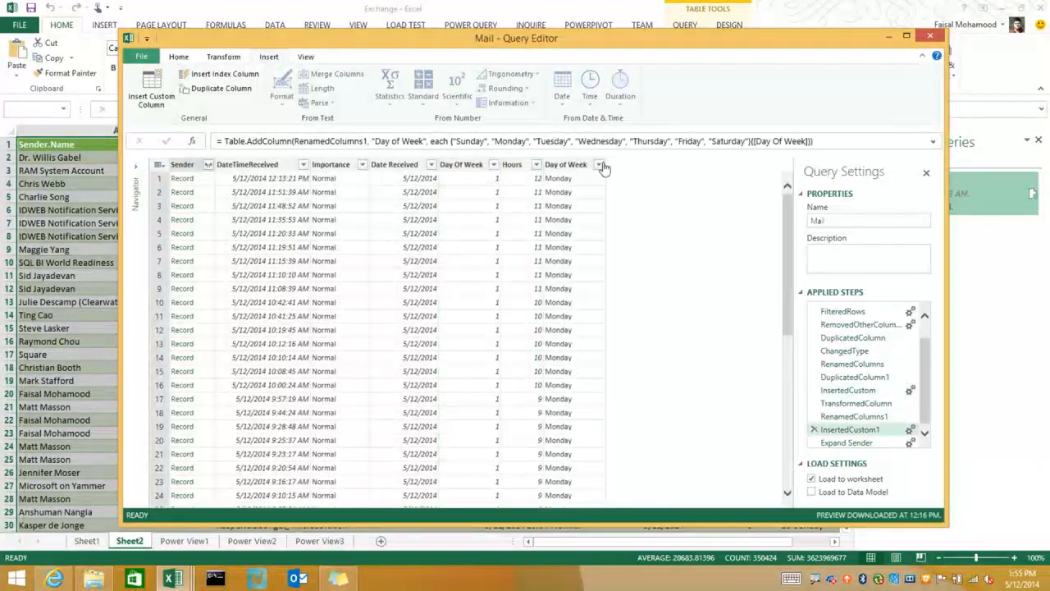
pyautogui.click(909, 432)
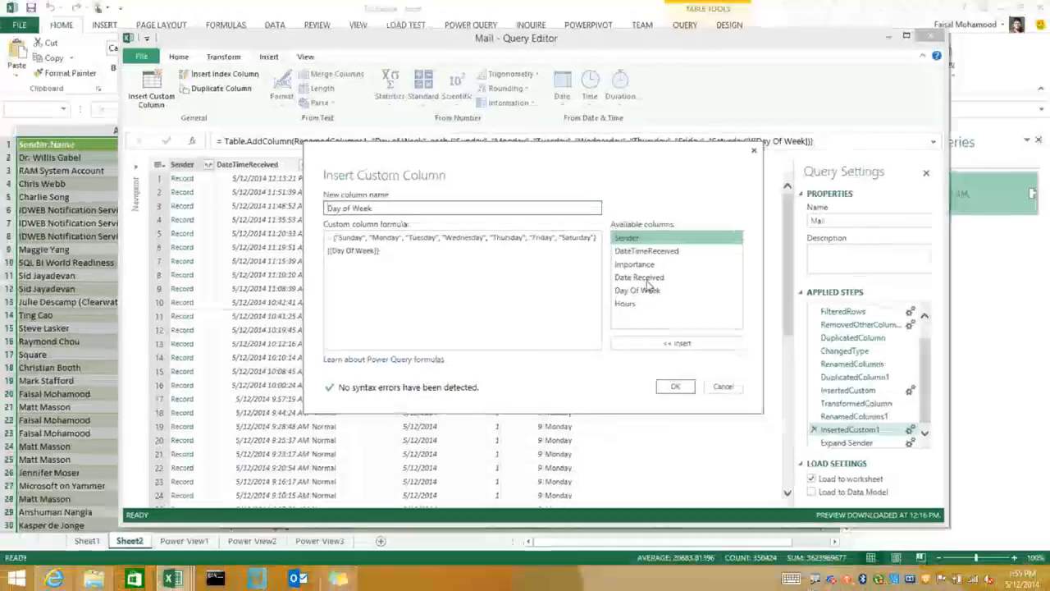
pyautogui.click(754, 451)
pyautogui.click(571, 172)
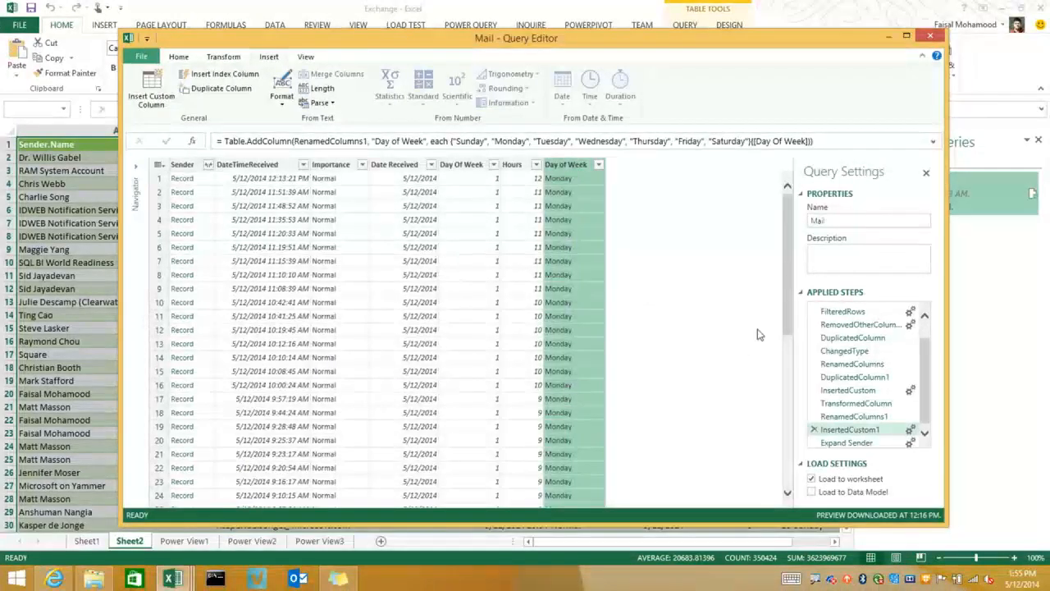
pyautogui.click(846, 442)
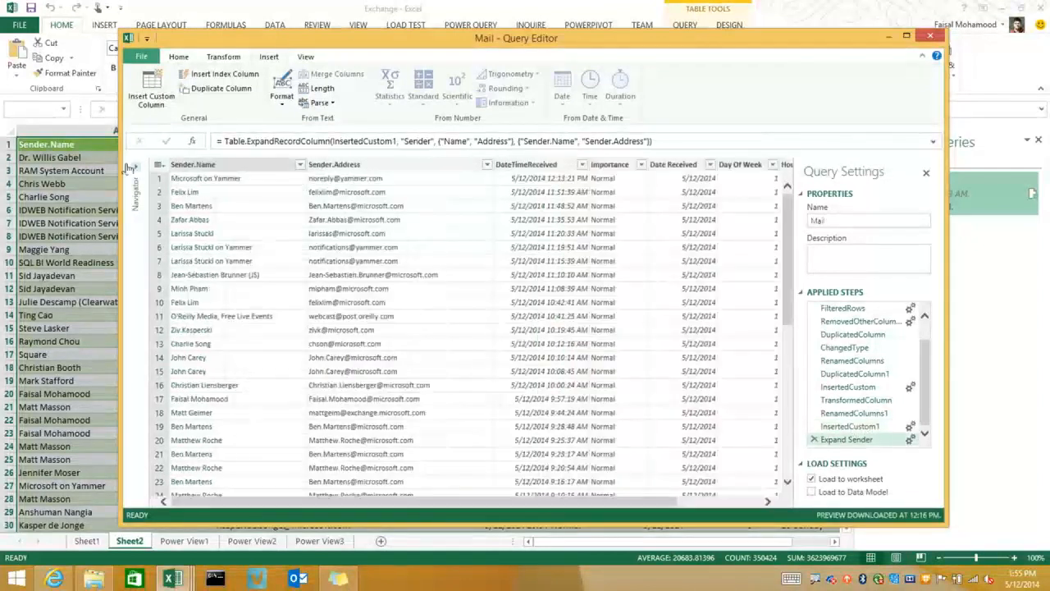
pyautogui.click(937, 36)
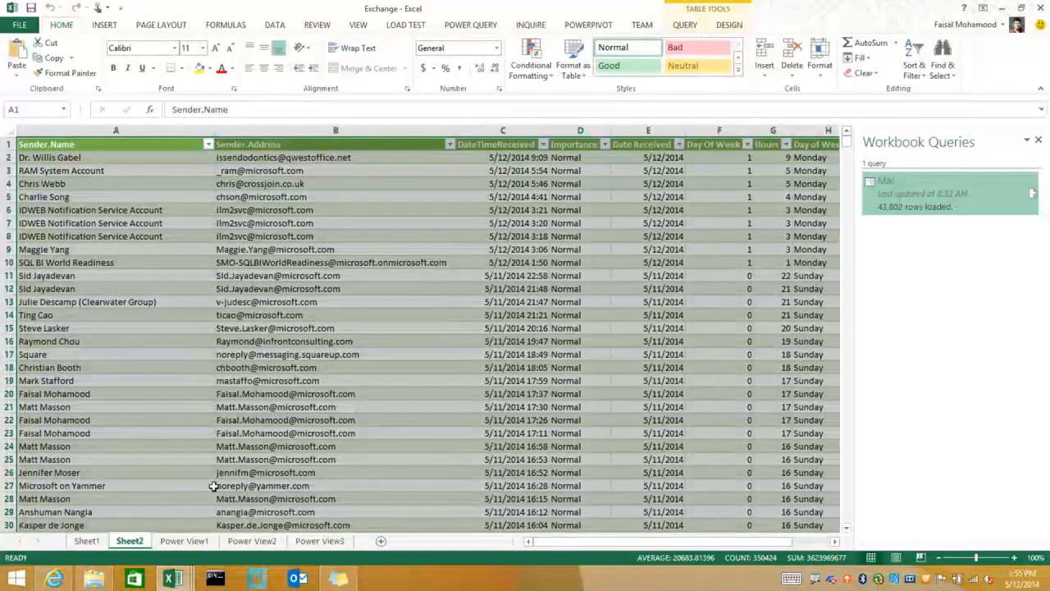
# View the Power View1 chart of emails by date and the Power View2 chart of the most frequent senders
pyautogui.click(195, 541)
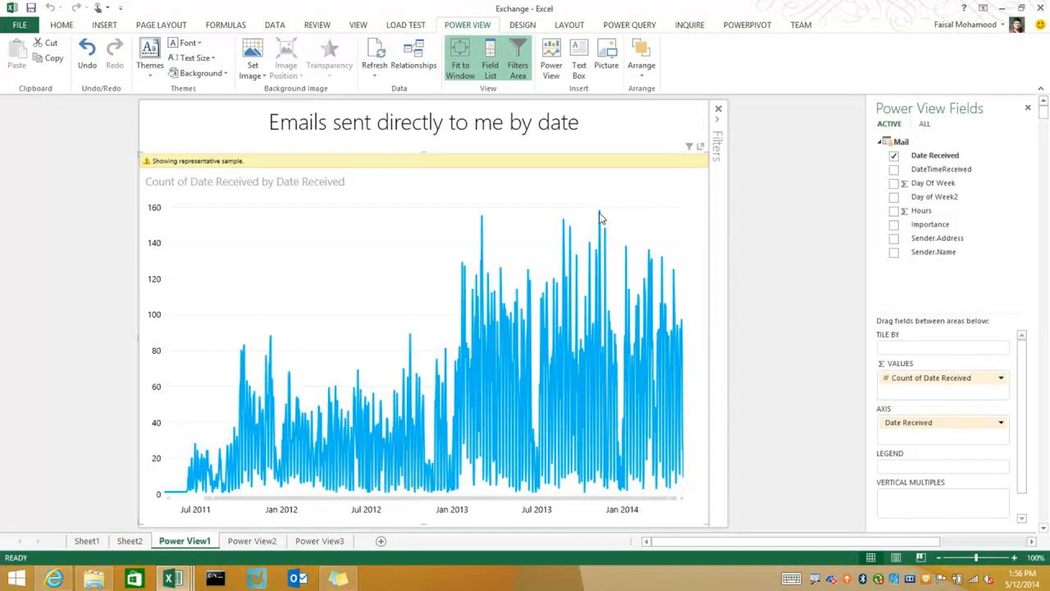
pyautogui.moveTo(600, 217)
pyautogui.click(252, 540)
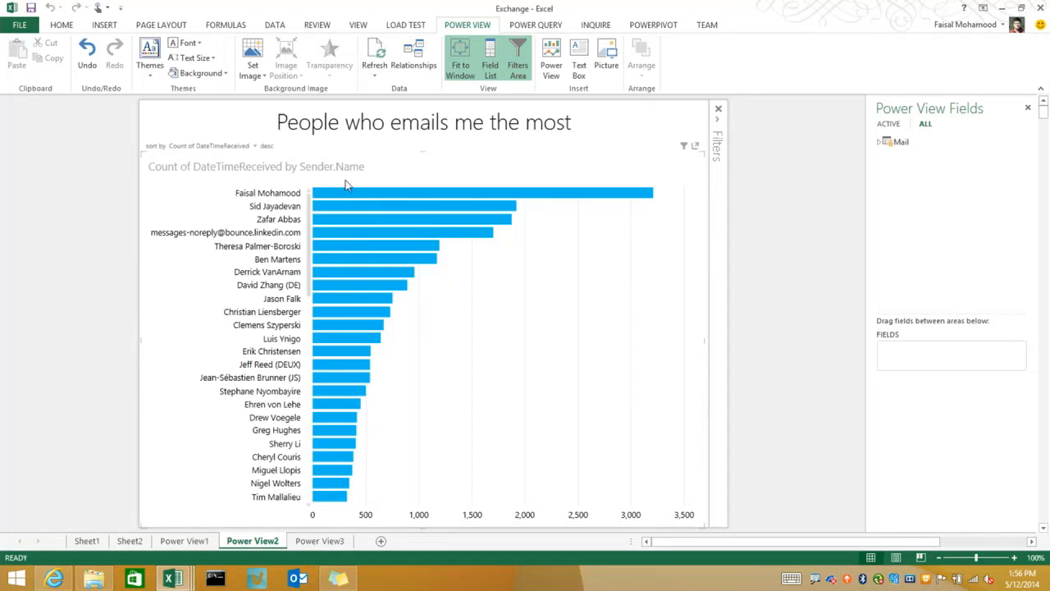
pyautogui.moveTo(349, 197)
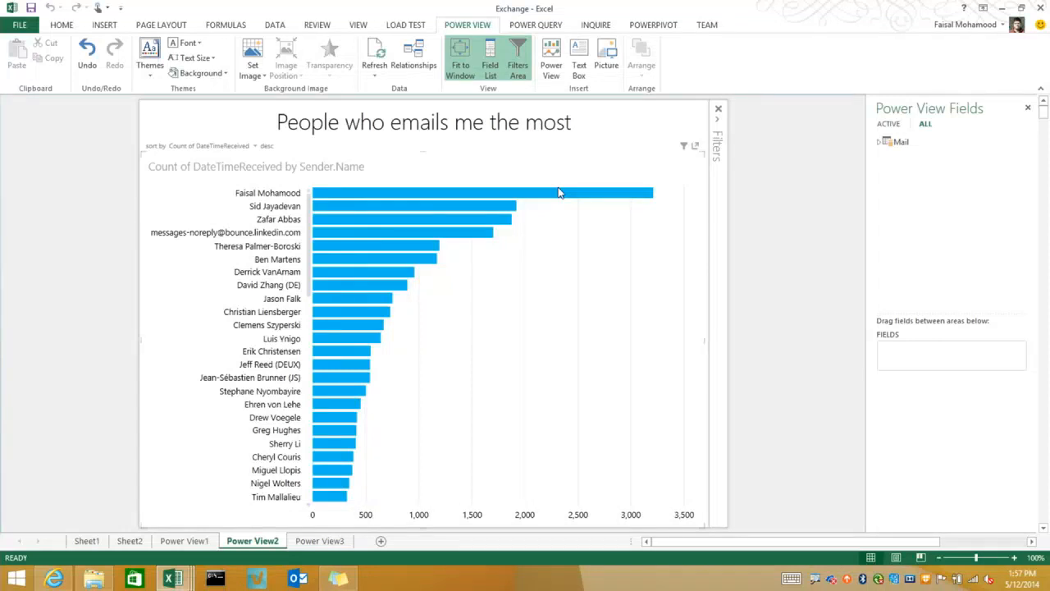
# Open the Power View3 report and inspect the individual bars of its weekday email chart
pyautogui.click(328, 541)
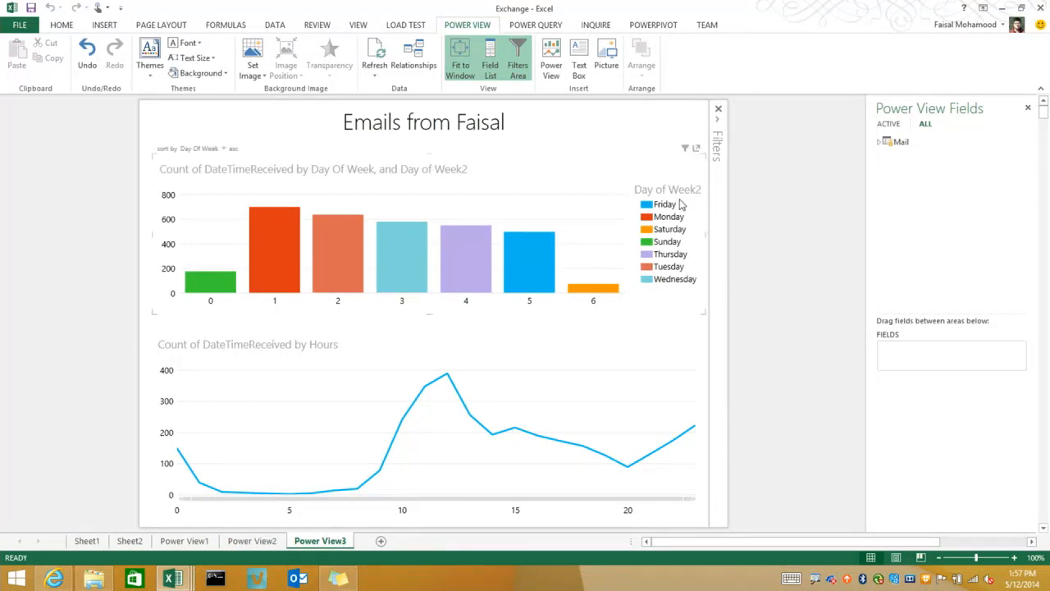
pyautogui.moveTo(220, 286)
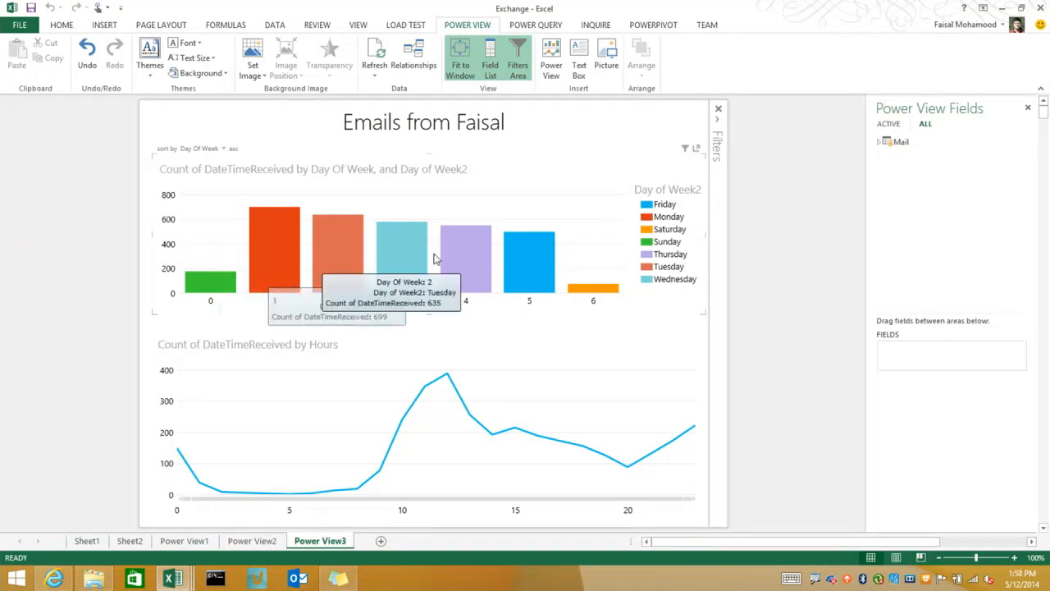
pyautogui.moveTo(583, 293)
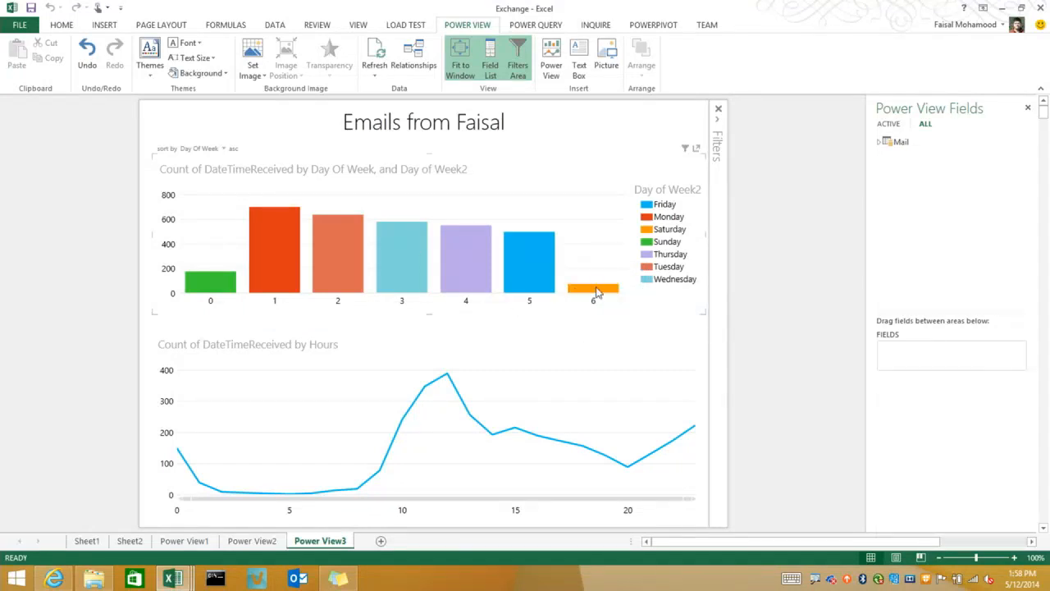
# Cross-filter the hourly email chart by the Saturday bar and by the Sunday bar, inspecting the Saturday peak
pyautogui.click(596, 293)
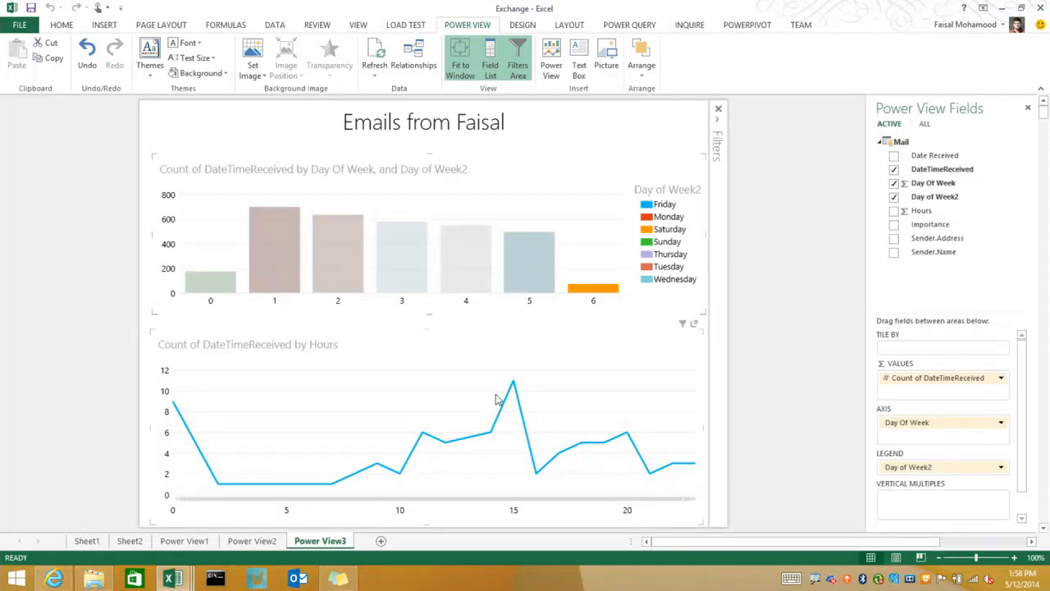
pyautogui.moveTo(513, 384)
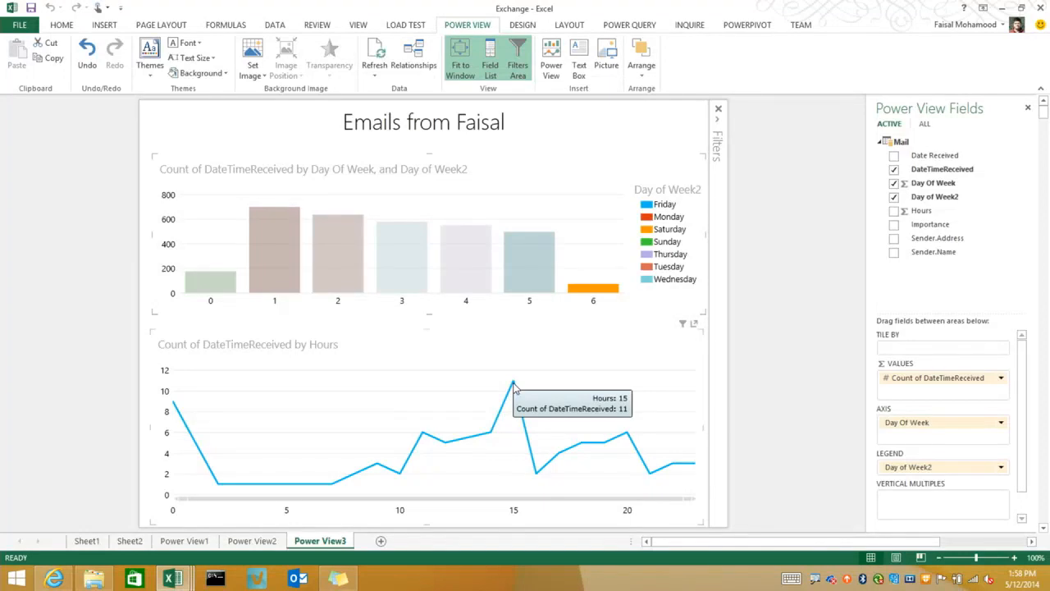
pyautogui.click(229, 266)
pyautogui.click(228, 279)
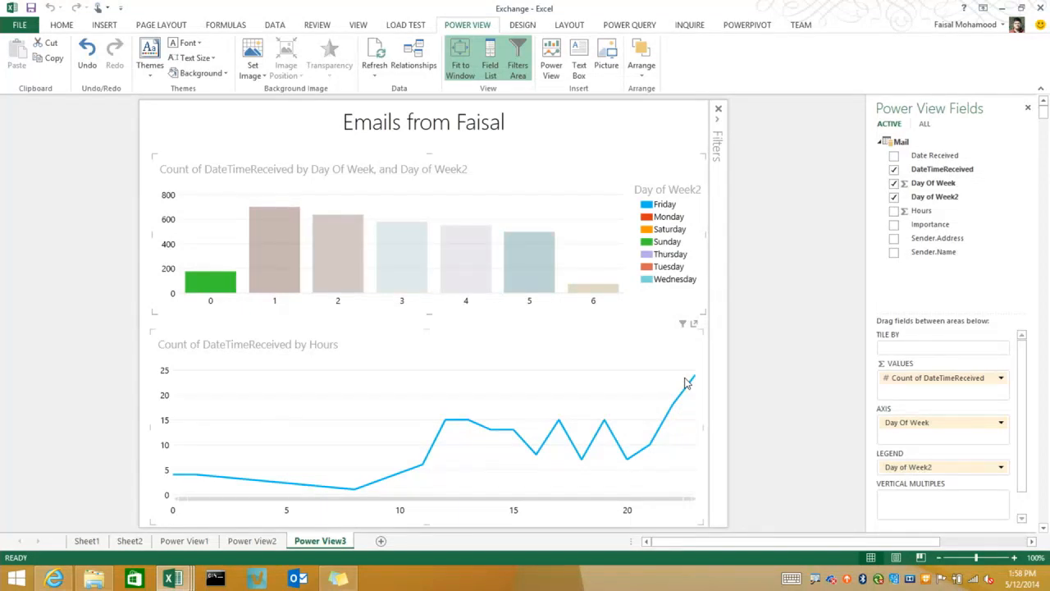
# Cross-filter the hourly email chart by the Monday, Tuesday, Wednesday and Friday bars in turn, and clear the filter
pyautogui.click(258, 237)
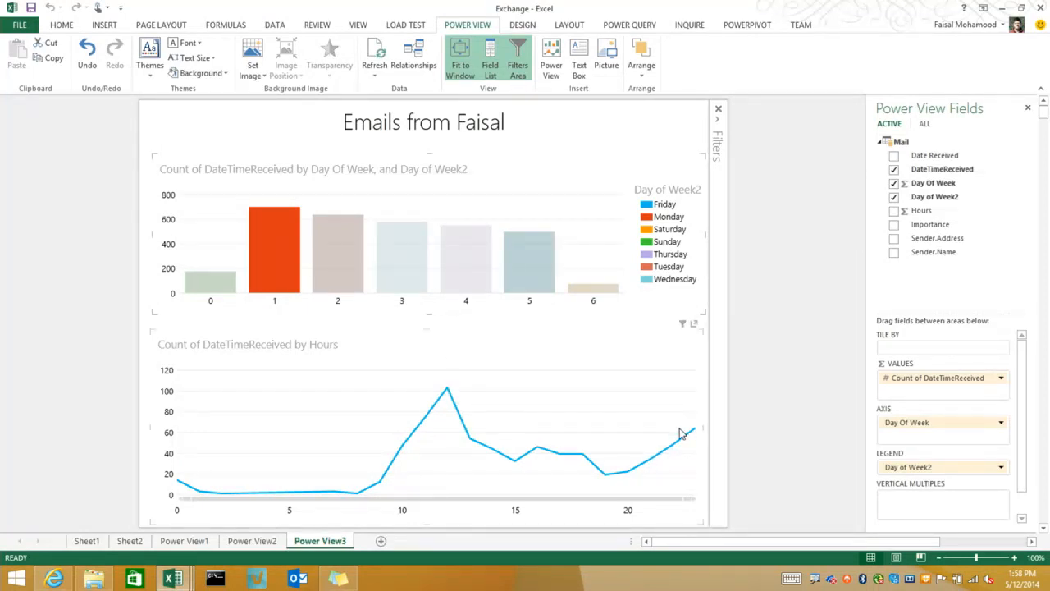
pyautogui.click(326, 241)
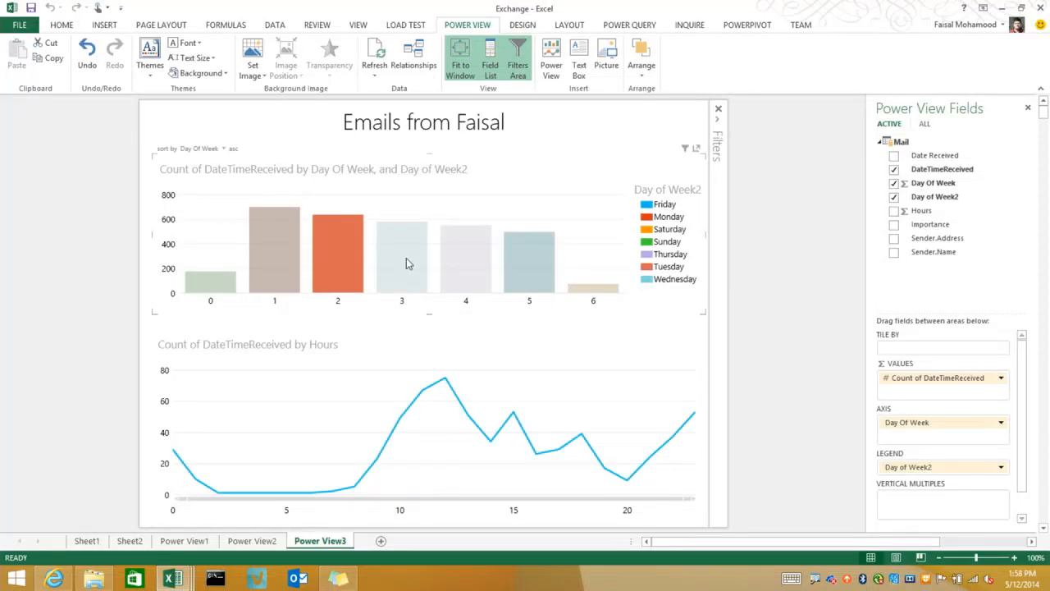
pyautogui.click(400, 257)
pyautogui.click(524, 254)
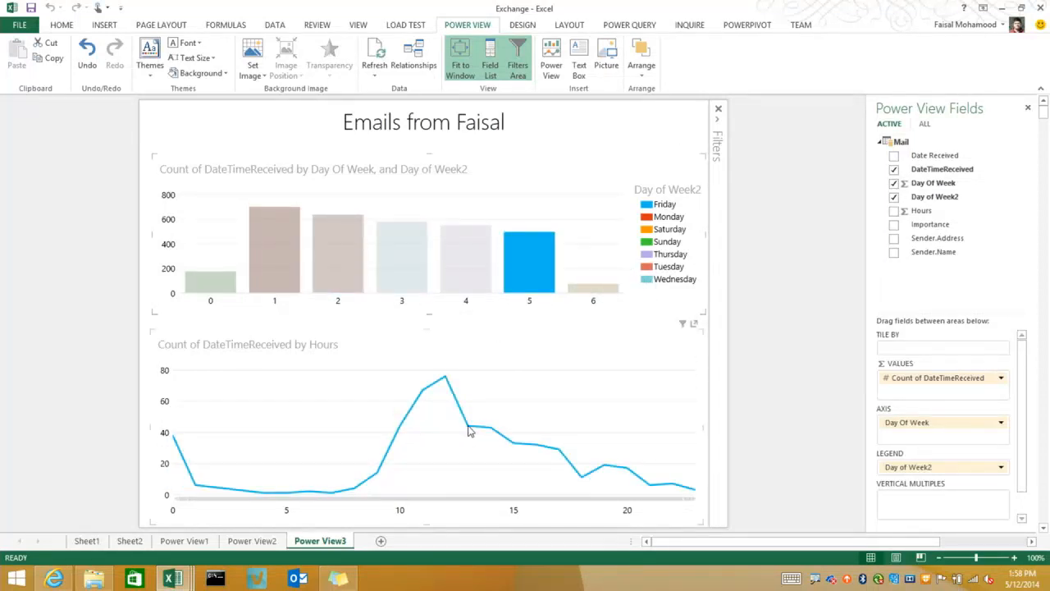
pyautogui.moveTo(469, 429)
pyautogui.click(744, 364)
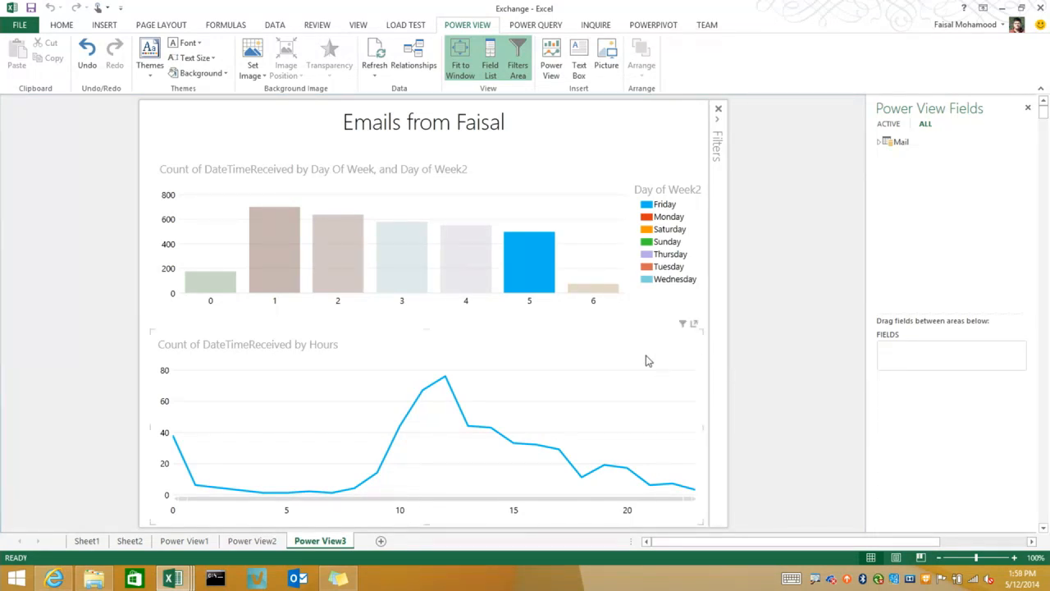
pyautogui.click(598, 266)
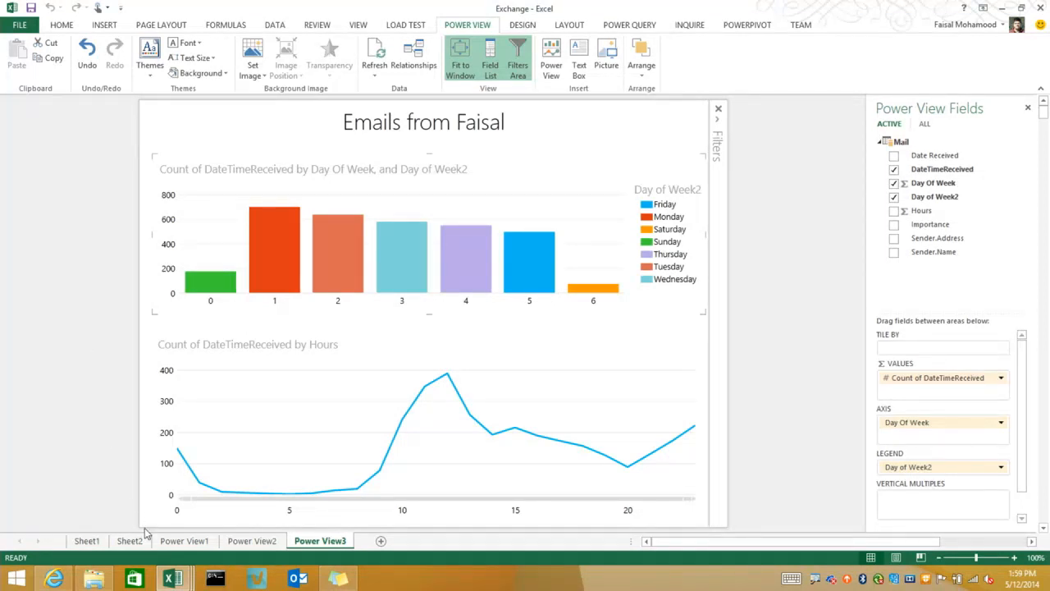
# Start a new Excel window and create a blank workbook
pyautogui.rightClick(173, 579)
pyautogui.click(151, 512)
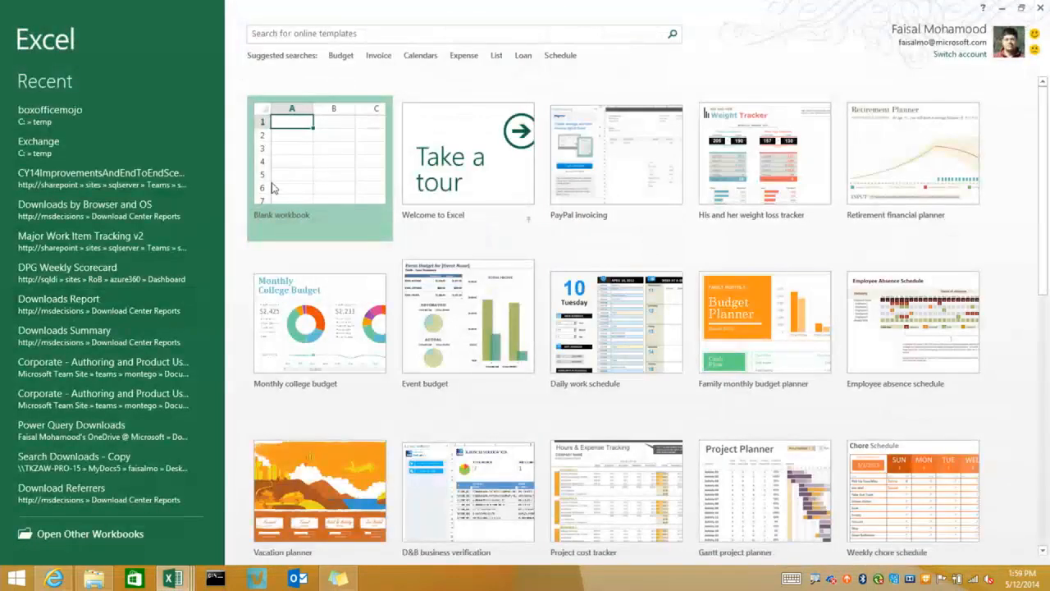
pyautogui.click(276, 183)
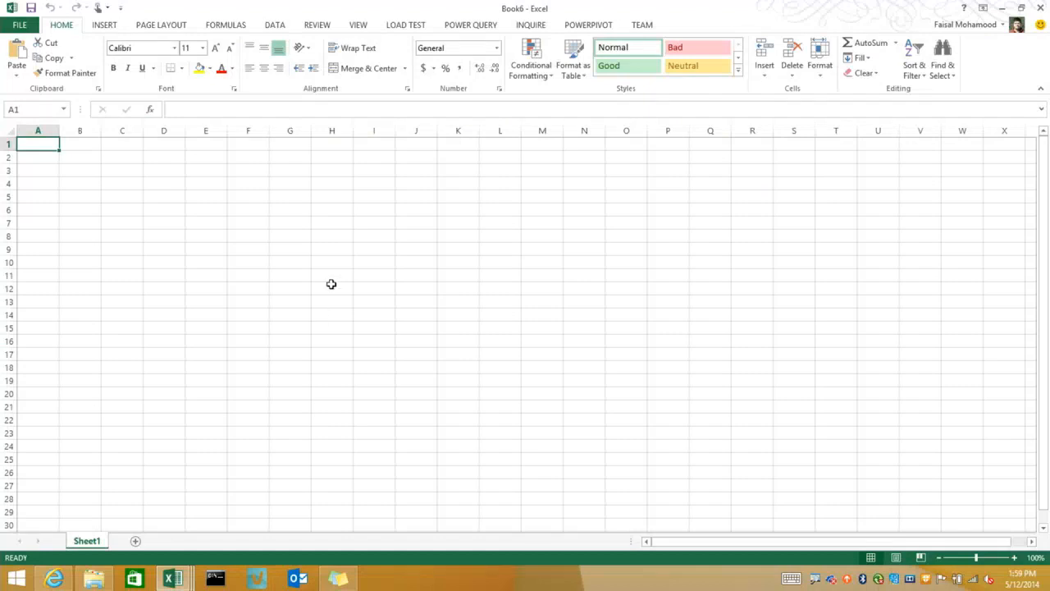
pyautogui.click(455, 25)
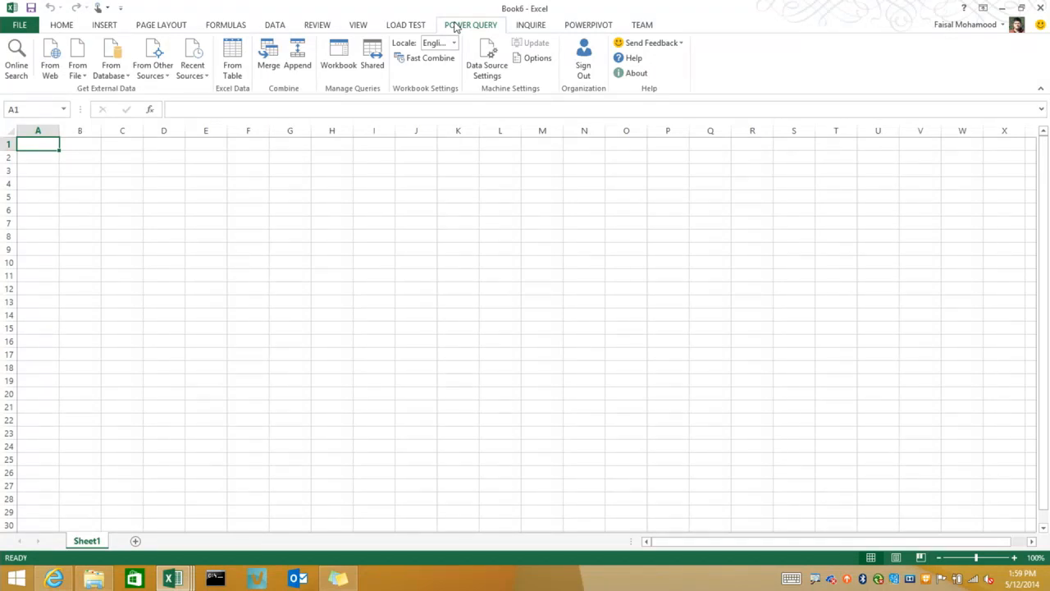
pyautogui.click(194, 72)
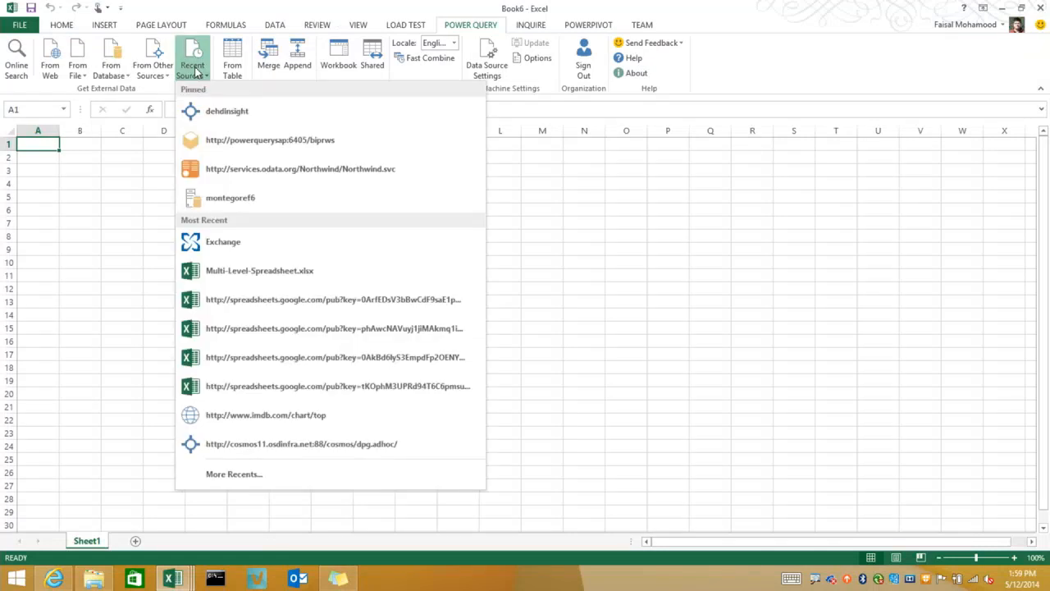
pyautogui.click(301, 139)
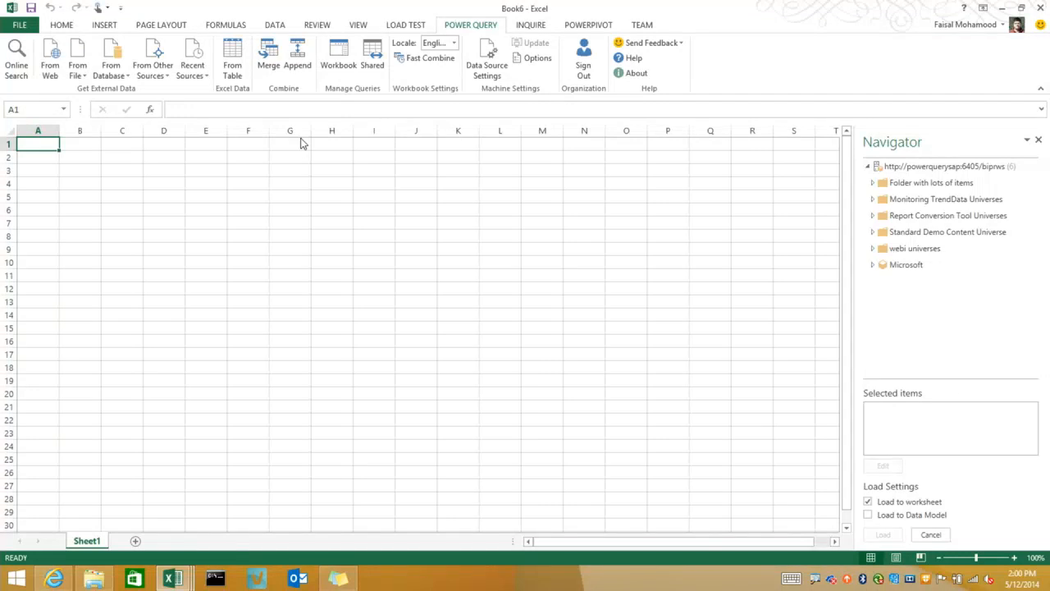
# Pin Multi-Level-Spreadsheet.xlsx in the full list of recent sources, unpin it, and close the list
pyautogui.click(193, 71)
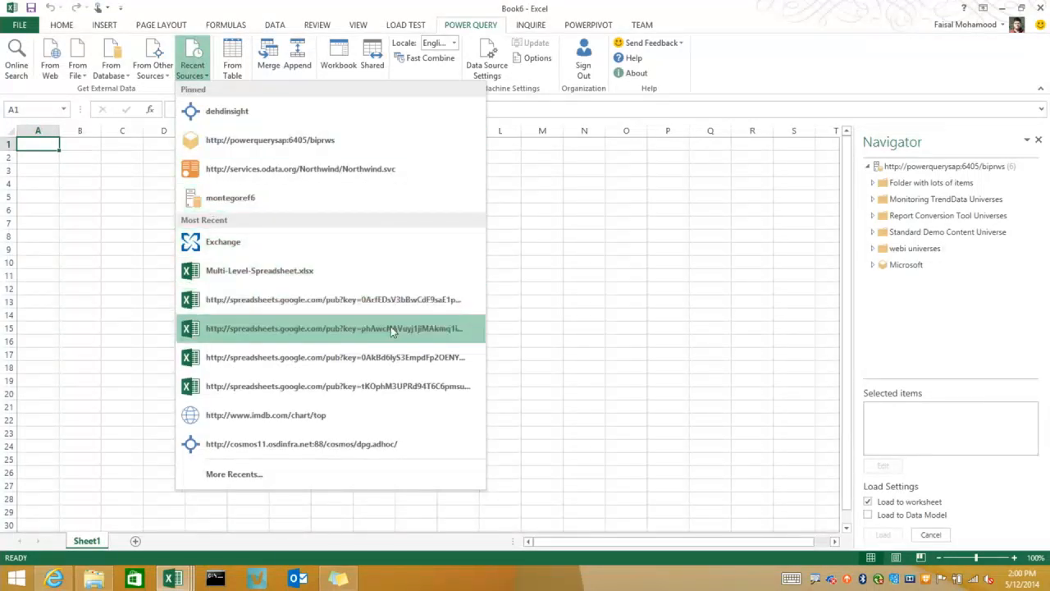
pyautogui.click(300, 476)
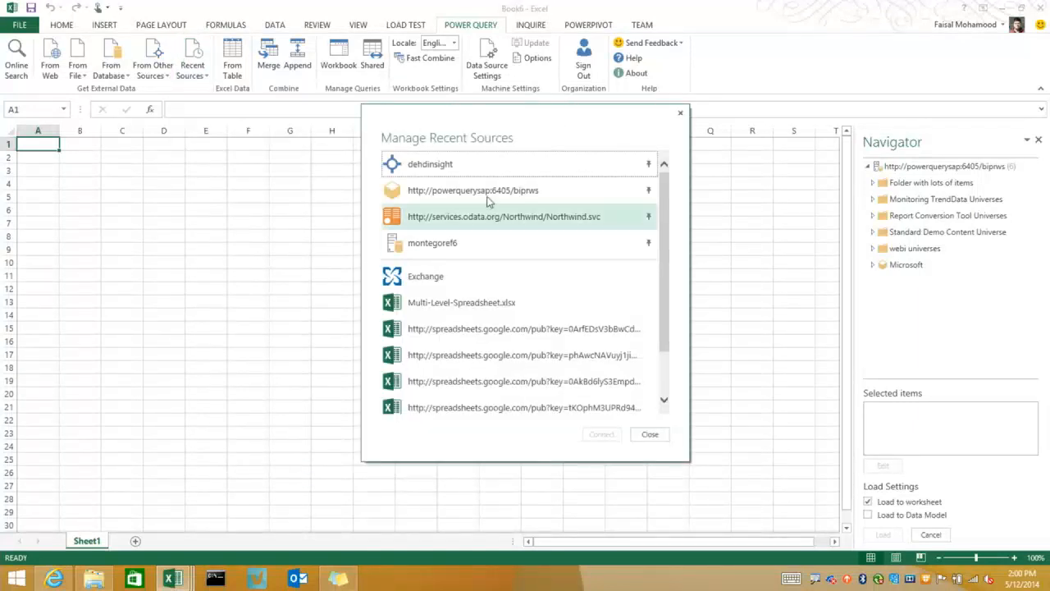
pyautogui.click(649, 305)
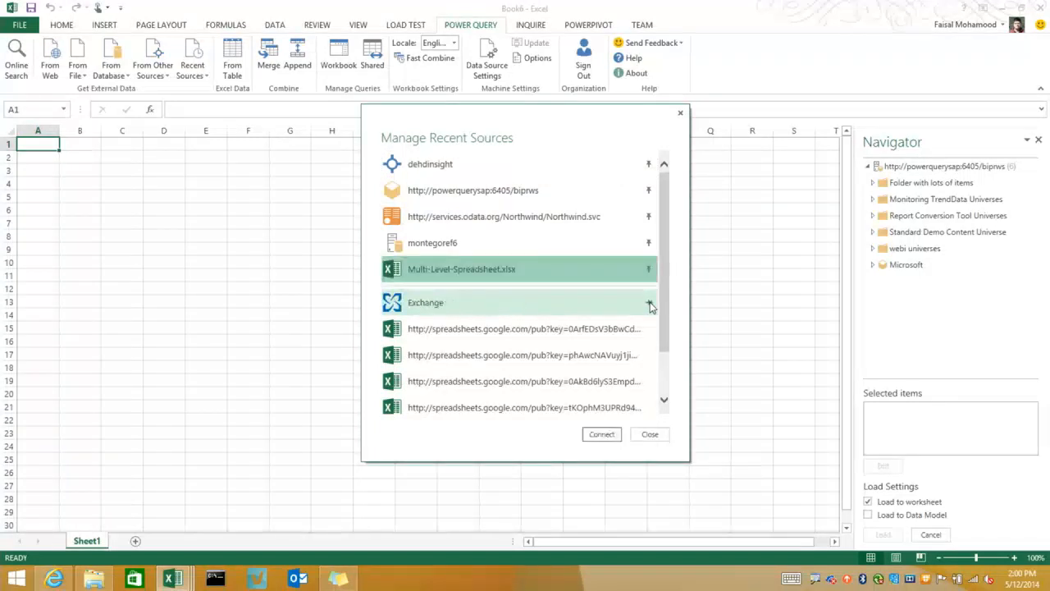
pyautogui.rightClick(548, 275)
pyautogui.click(586, 306)
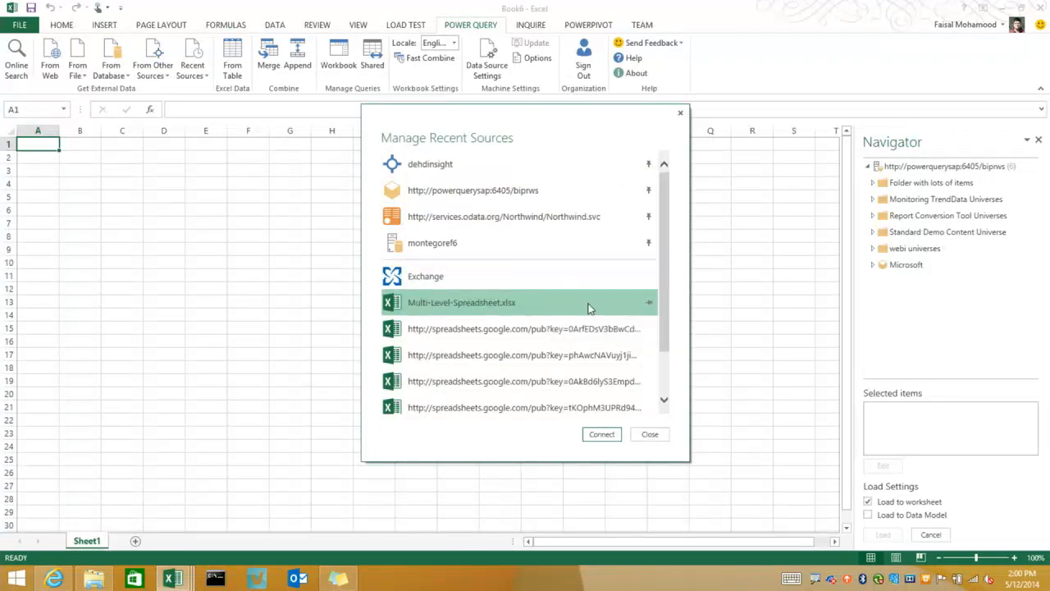
pyautogui.moveTo(668, 268); pyautogui.dragTo(682, 198)
pyautogui.click(649, 434)
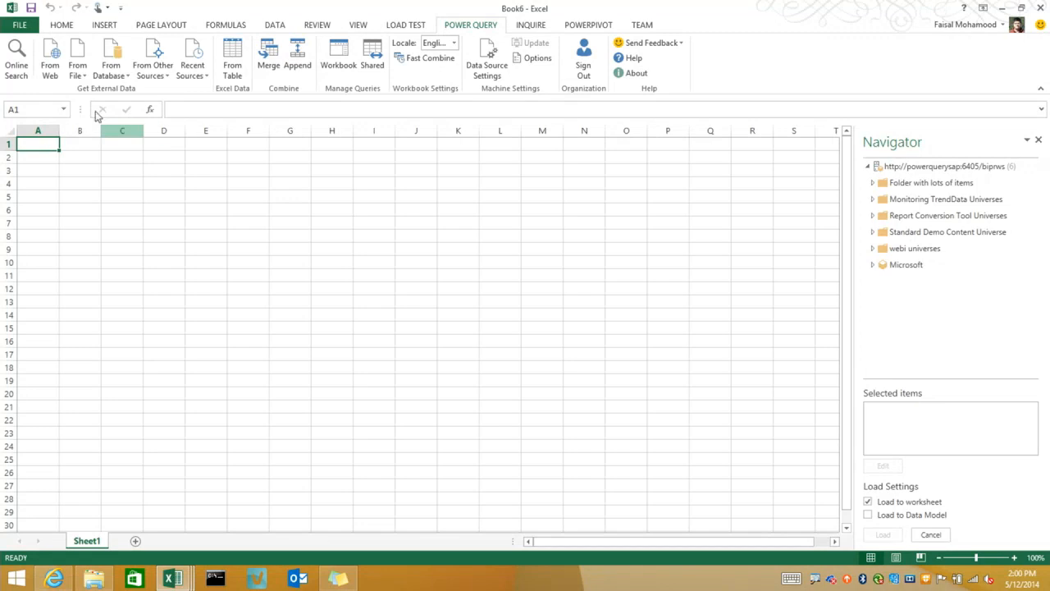
# Start a Power Query online search and search for "bmi"
pyautogui.click(16, 54)
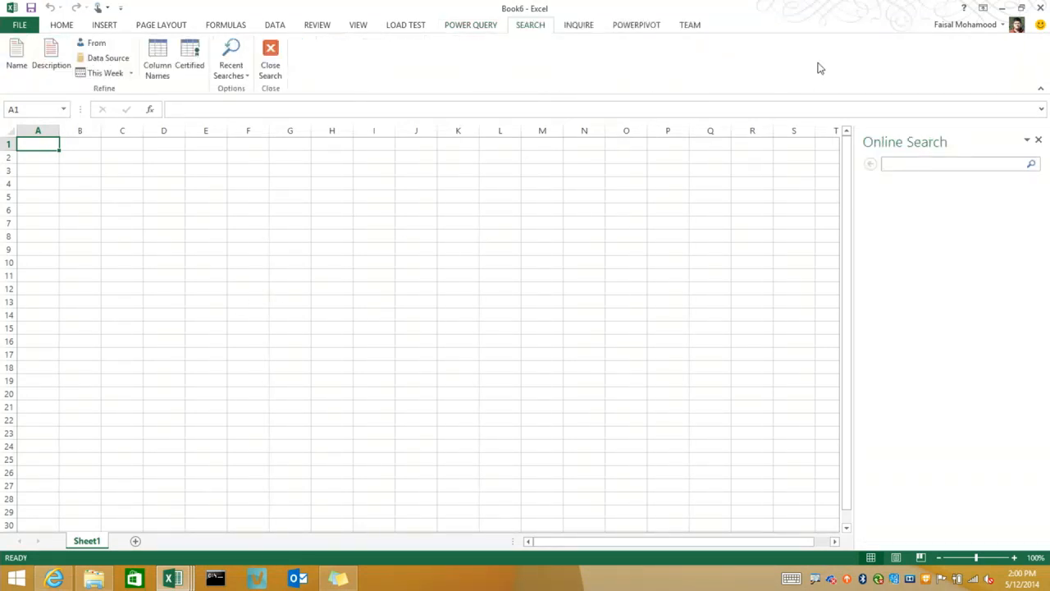
pyautogui.click(502, 28)
pyautogui.click(521, 27)
pyautogui.write('bmi')
pyautogui.press('Return')
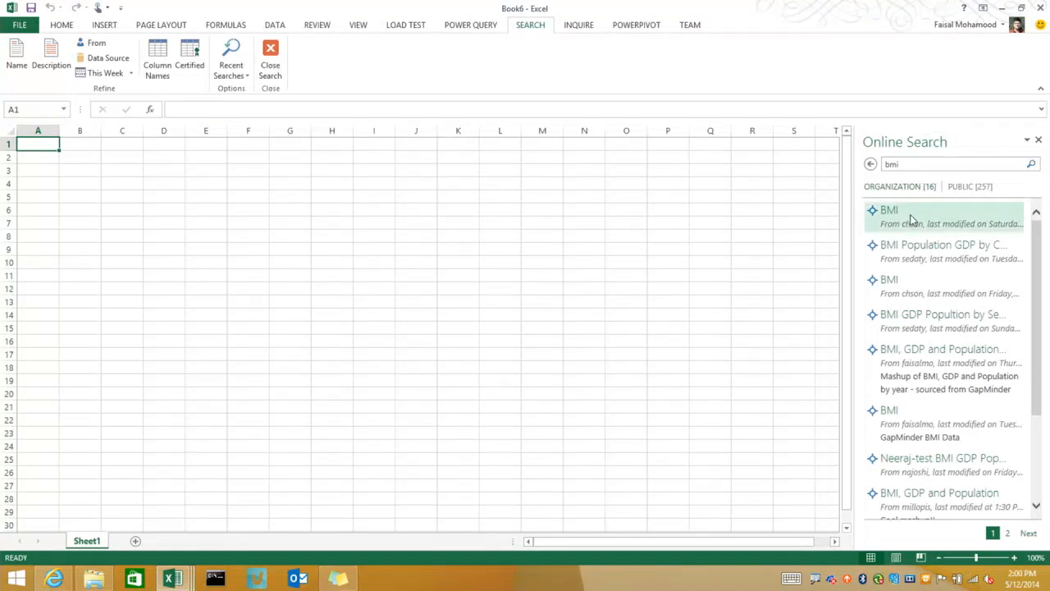
# Look through the public results for the bmi search and return to the organization results
pyautogui.moveTo(924, 253)
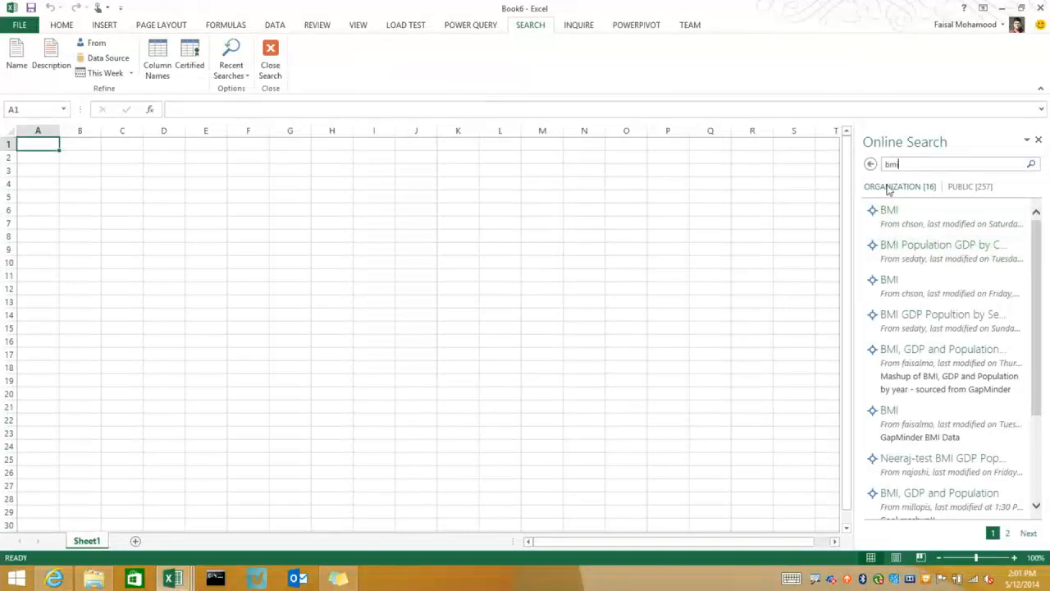
pyautogui.click(971, 188)
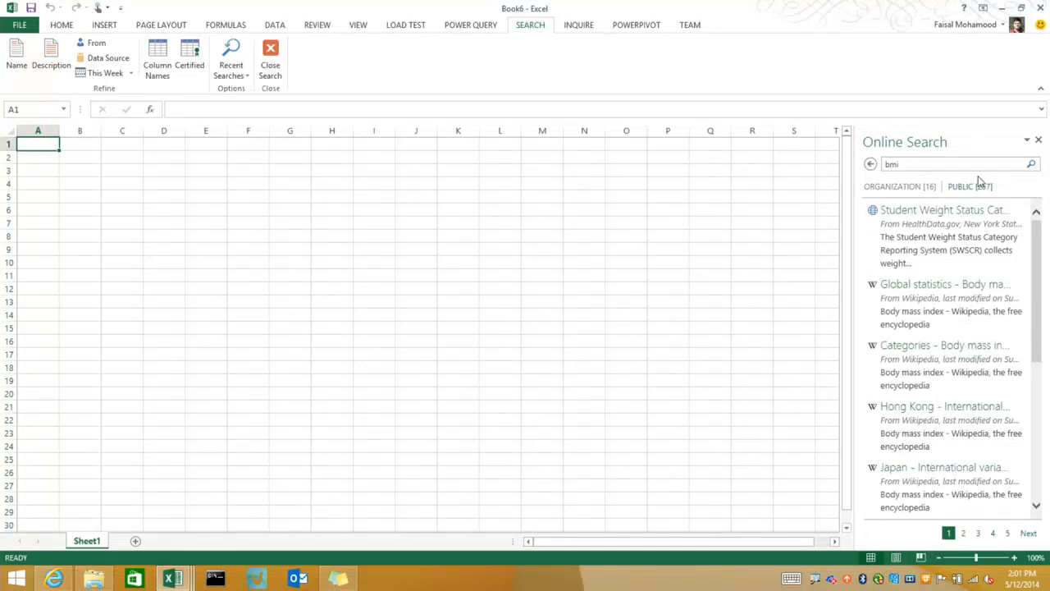
pyautogui.click(906, 186)
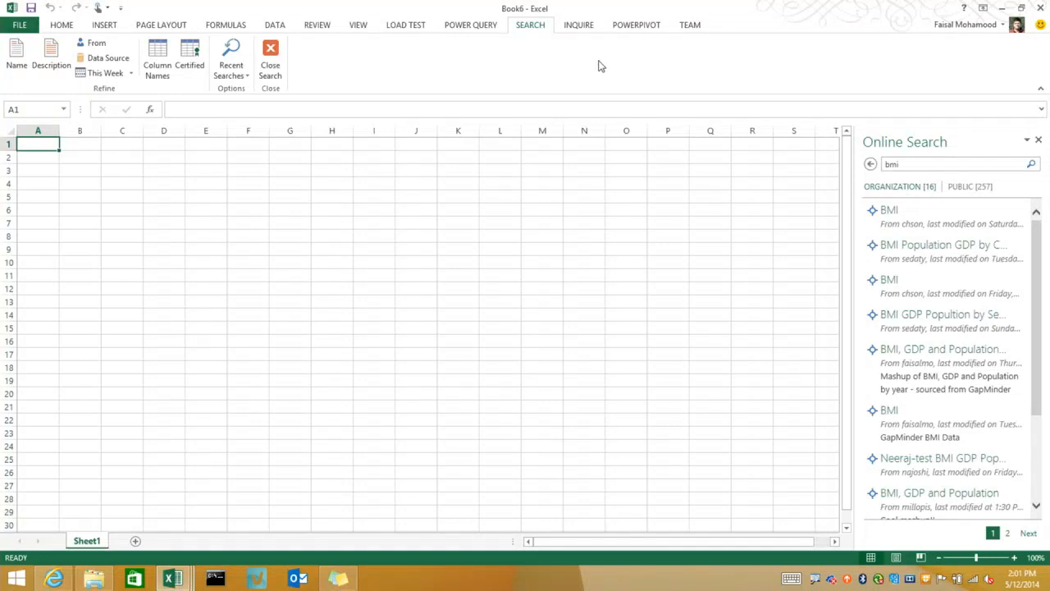
# Close the online search and reopen it with the bmi results
pyautogui.click(272, 68)
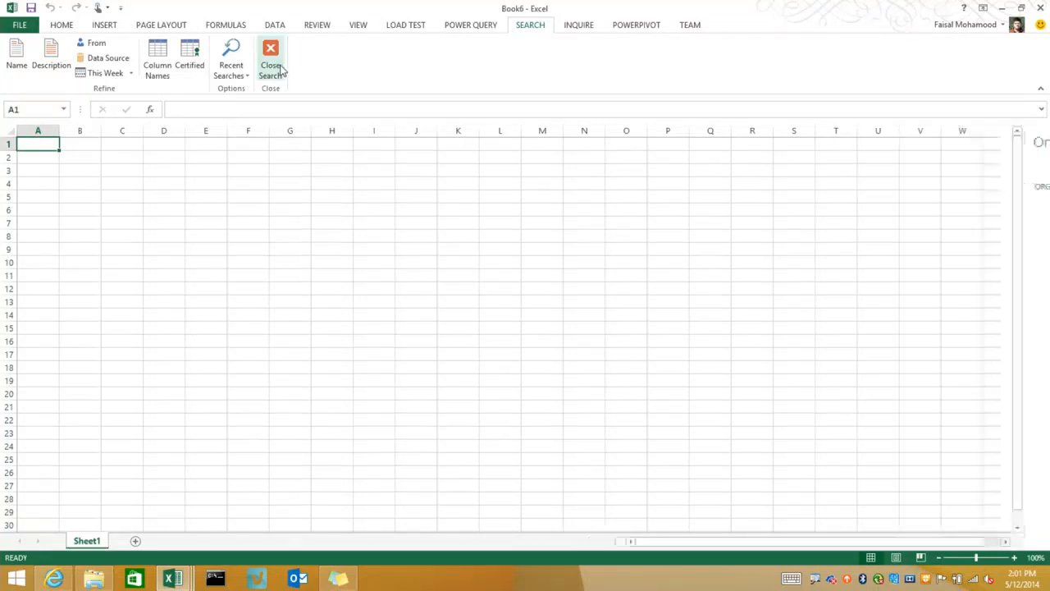
pyautogui.click(485, 29)
pyautogui.click(16, 62)
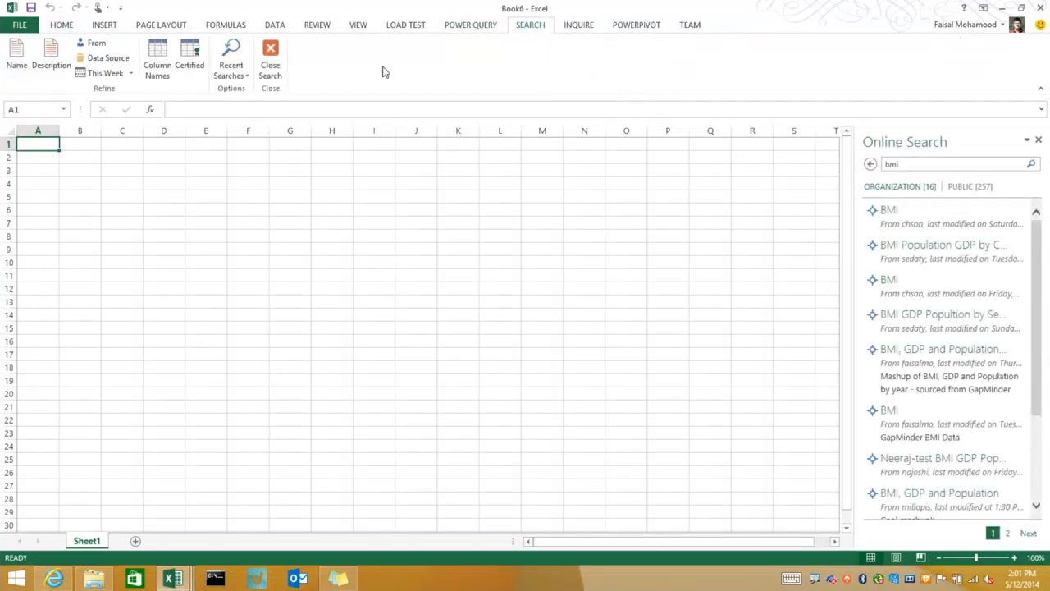
# Set Power Query's default load settings to custom, with Load to Data Model on and Load to worksheet off
pyautogui.click(479, 27)
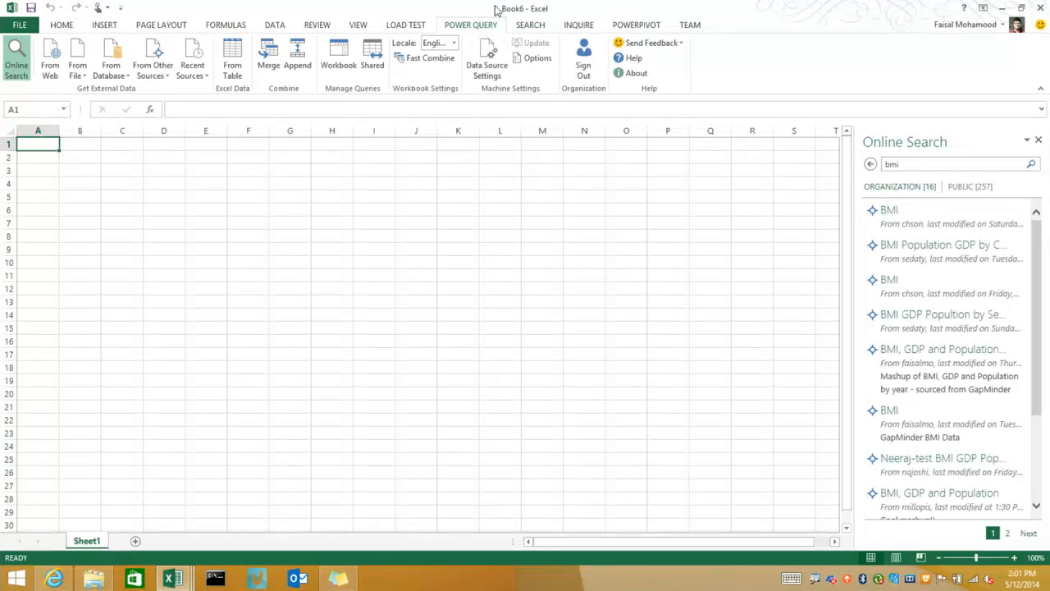
pyautogui.click(532, 59)
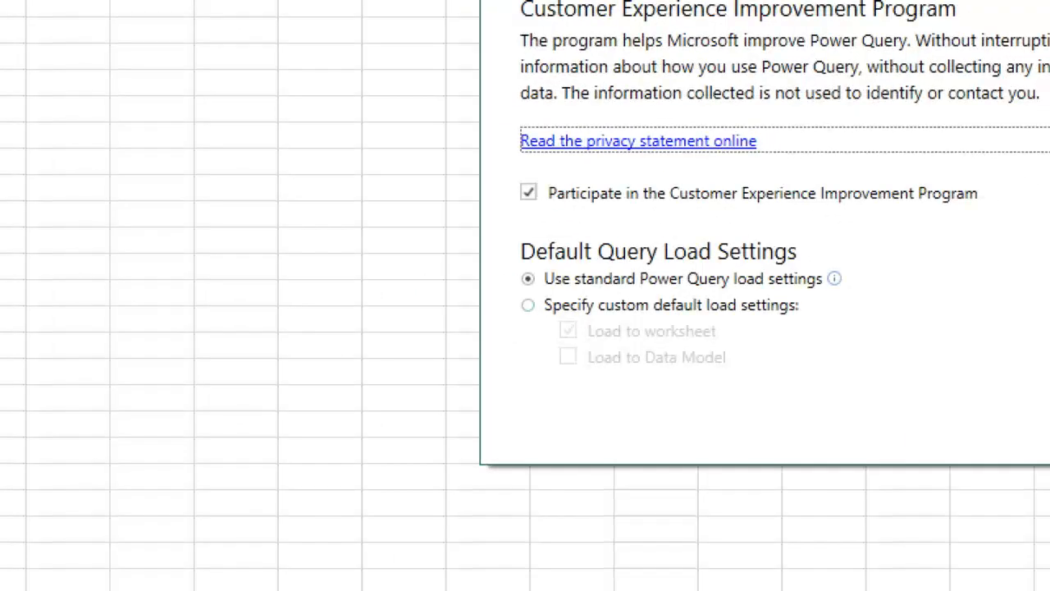
pyautogui.click(527, 305)
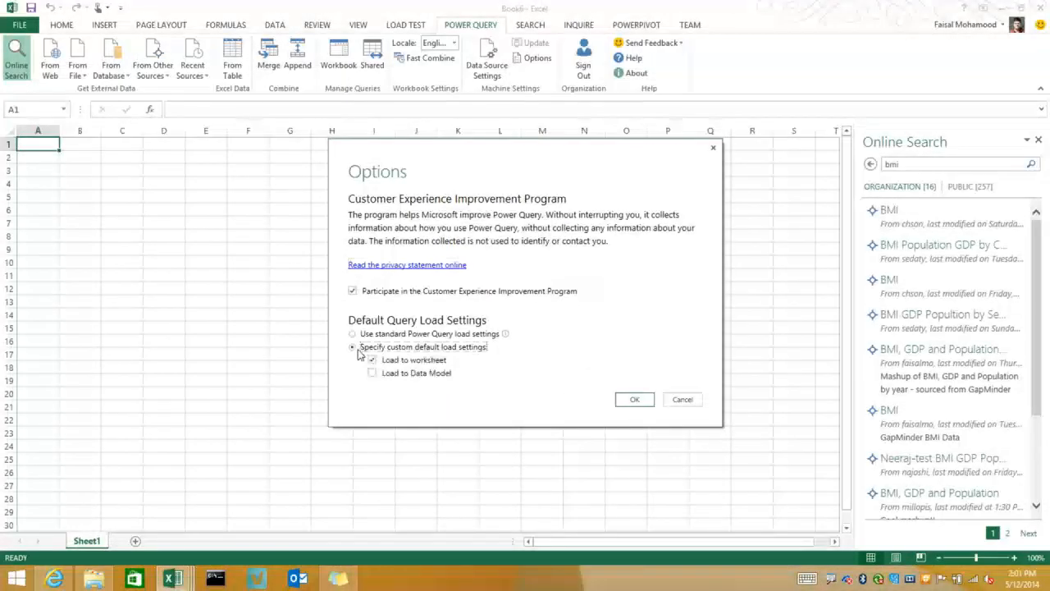
pyautogui.click(372, 373)
pyautogui.click(371, 359)
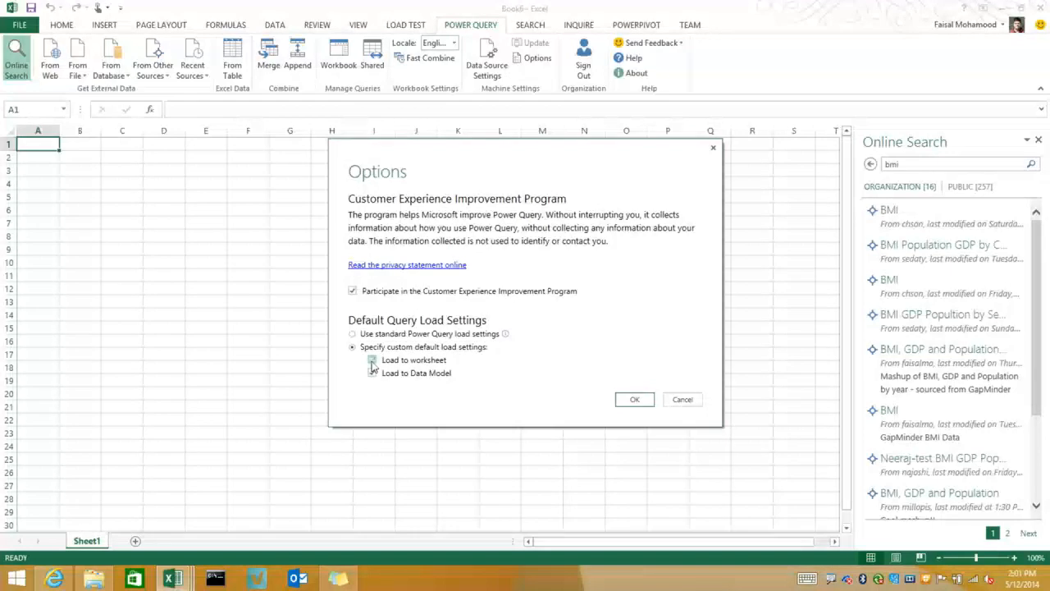
pyautogui.click(633, 399)
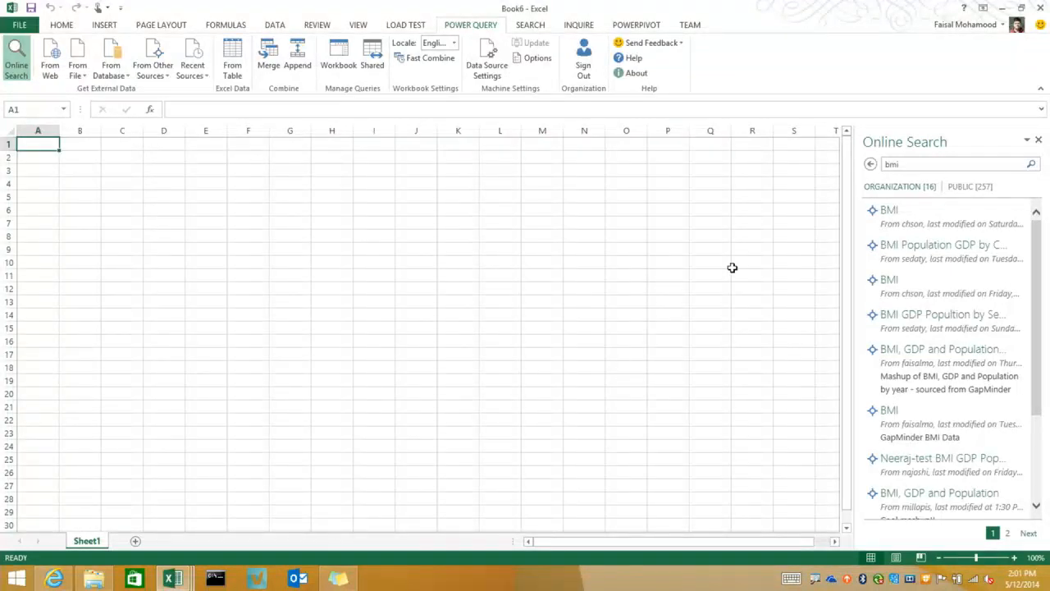
# Select the shared query that mashes up BMI, GDP and Population by year from the organization results
pyautogui.moveTo(911, 371)
pyautogui.click(911, 368)
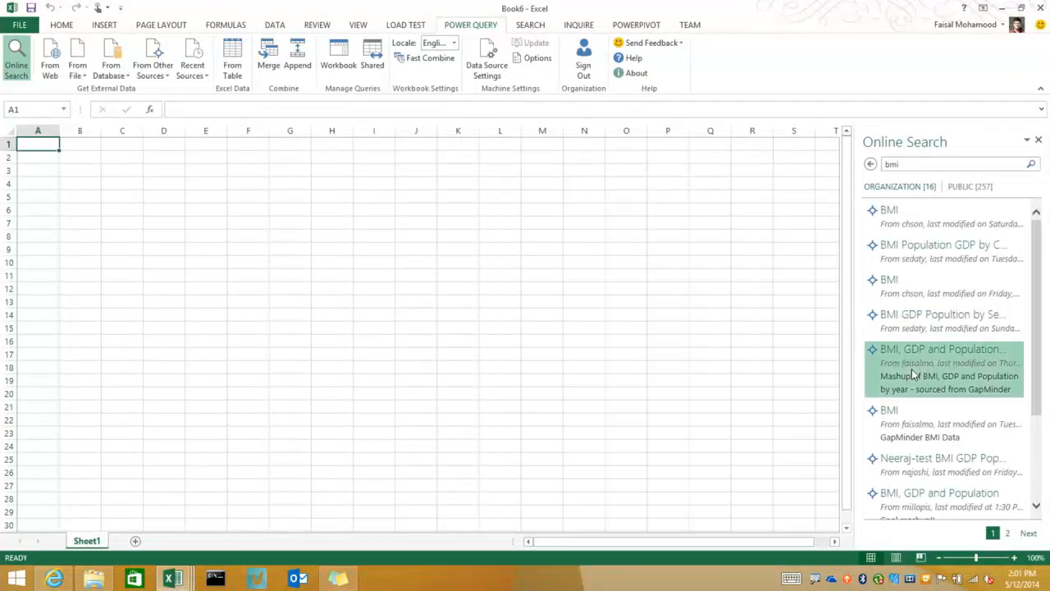